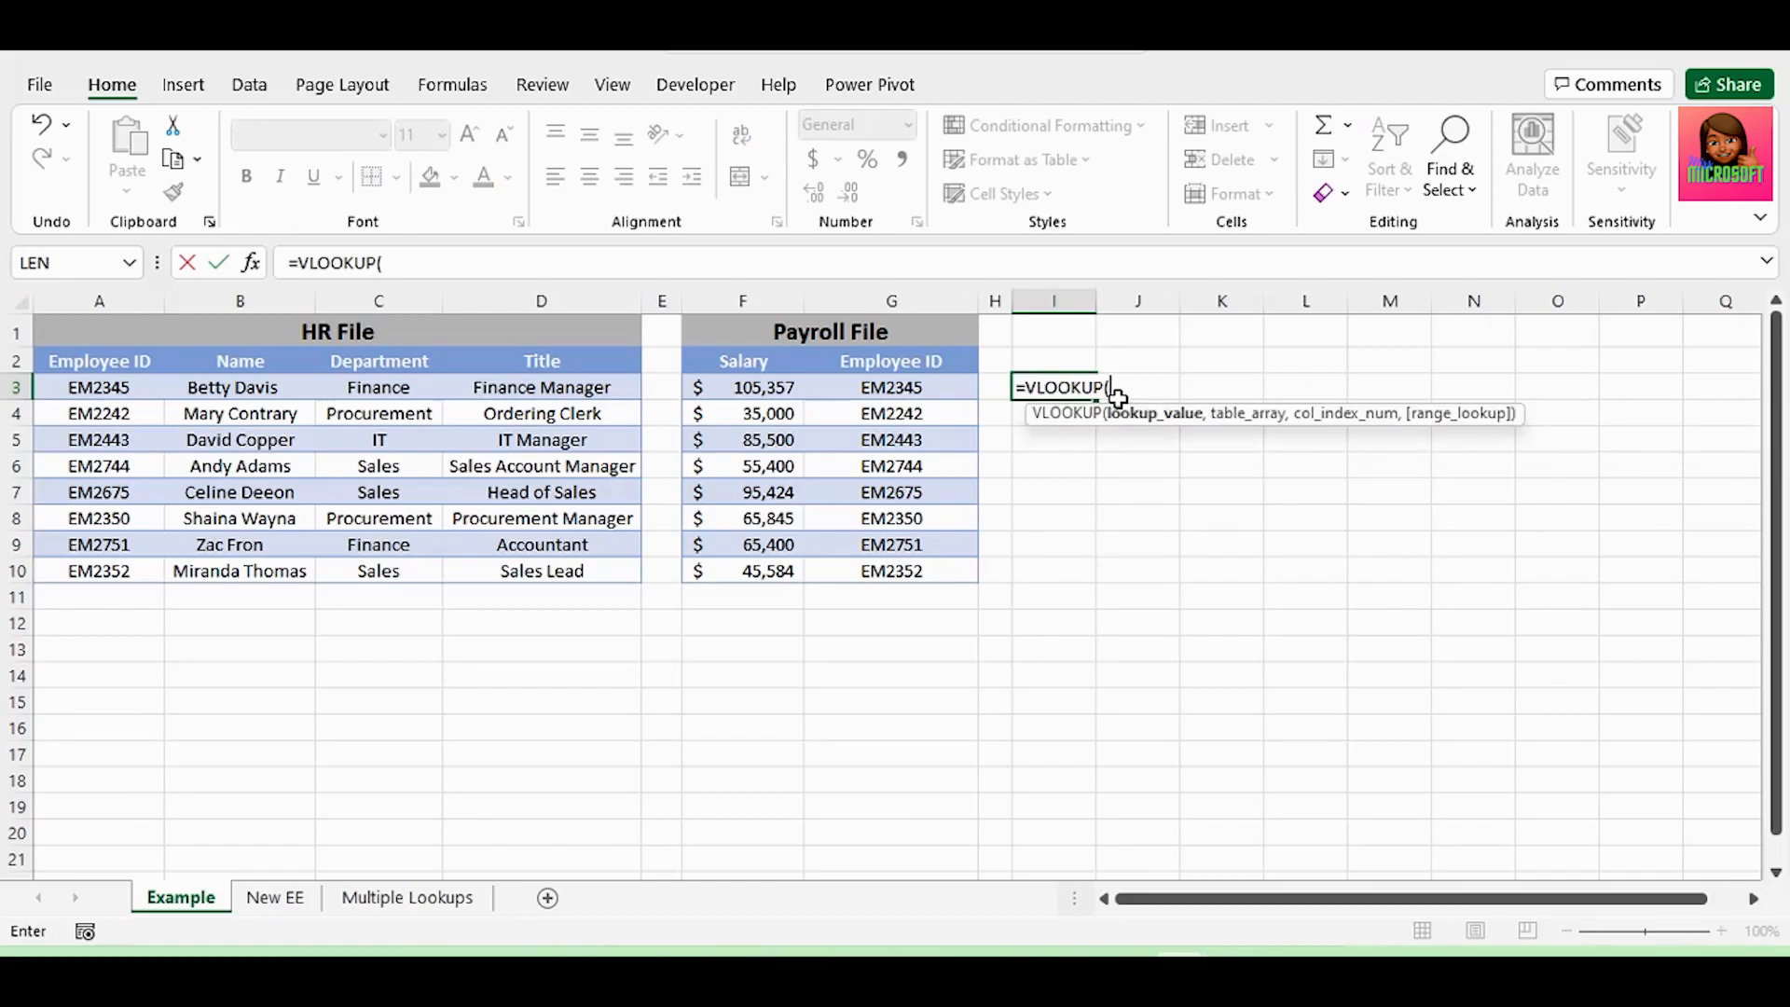
Step: Enter a lookup in I3 matching the HR Employee ID in A3 against the payroll data
{"action": "left_click", "coordinate": [64, 390]}
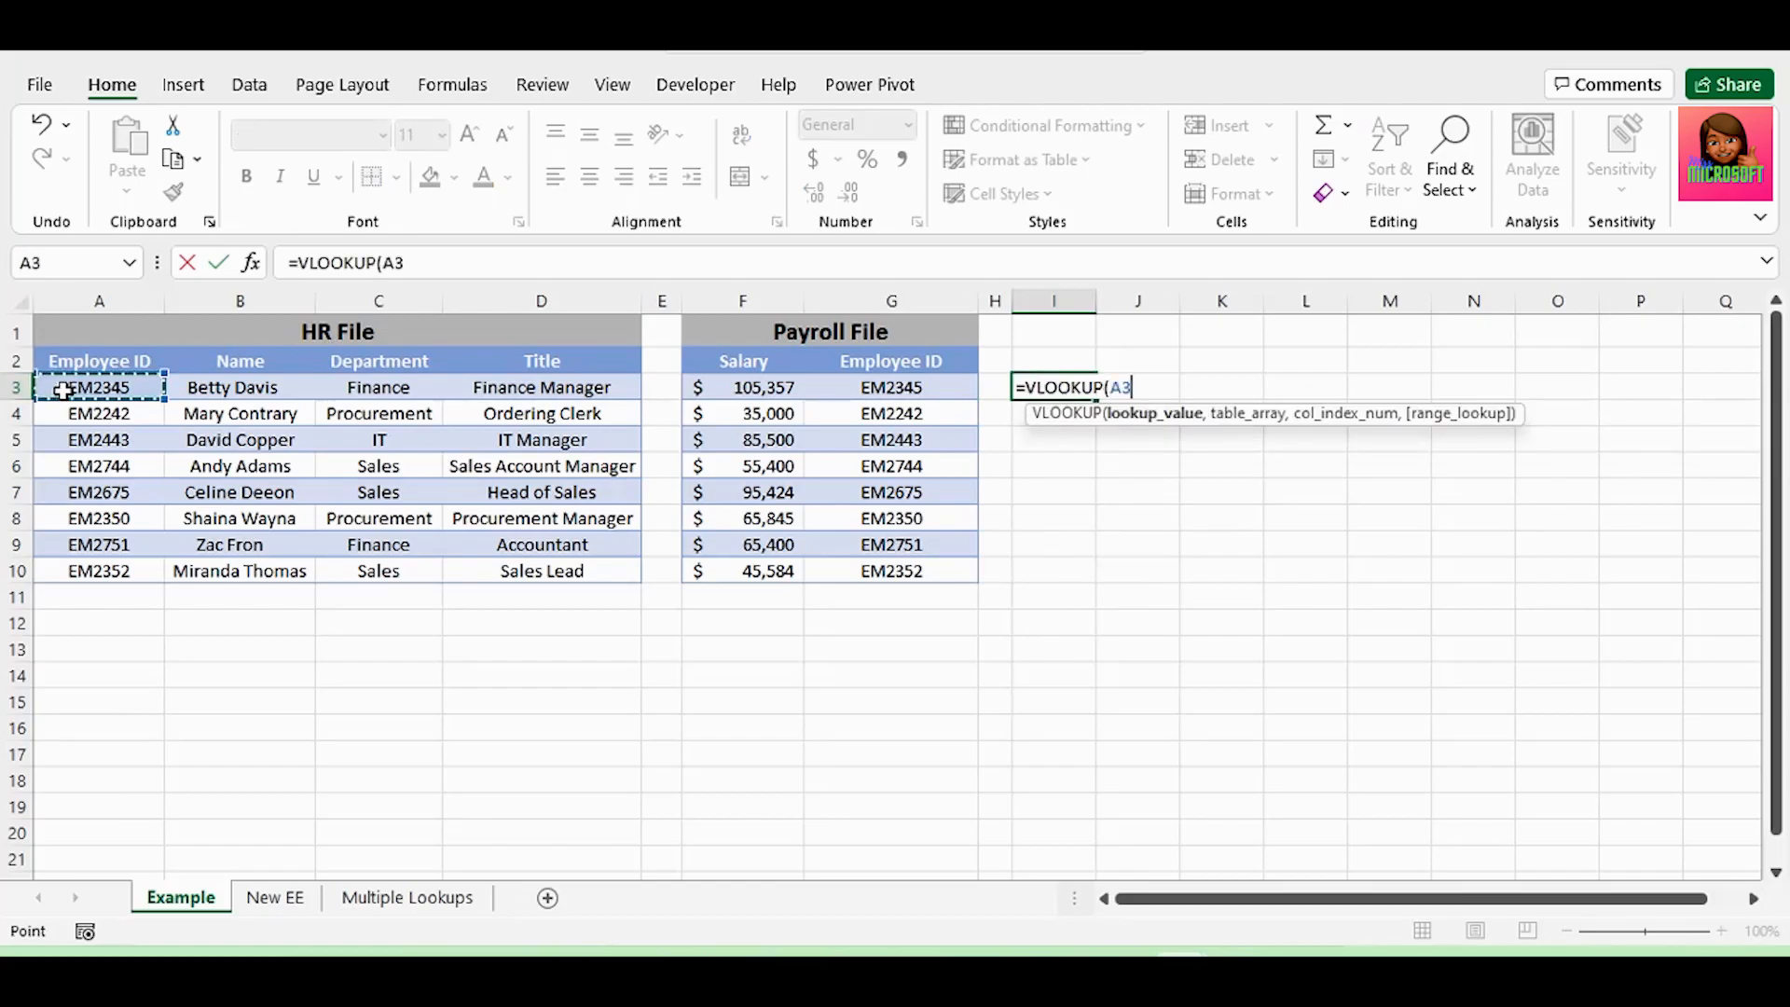
{"action": "type", "text": ","}
{"action": "mouse_move", "coordinate": [723, 386]}
{"action": "left_mouse_down"}
{"action": "mouse_move", "coordinate": [864, 455]}
{"action": "mouse_move", "coordinate": [889, 568]}
{"action": "left_mouse_up"}
{"action": "type", "text": ","}
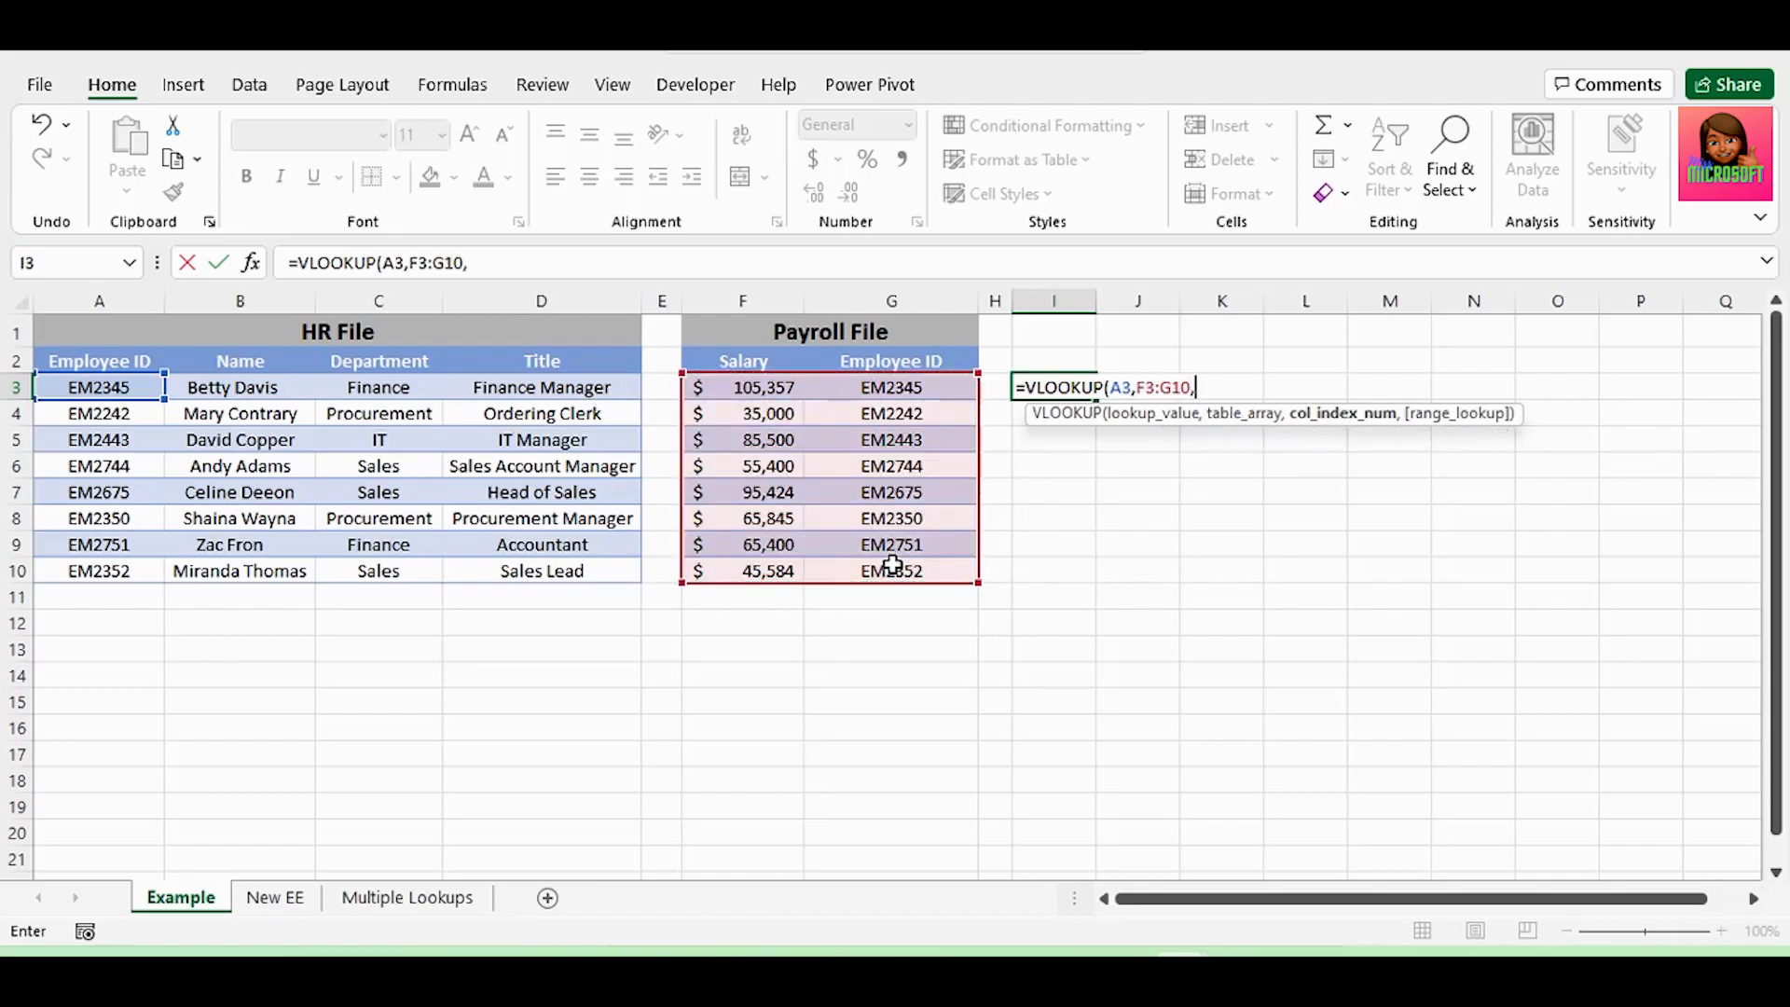
{"action": "type", "text": "1)"}
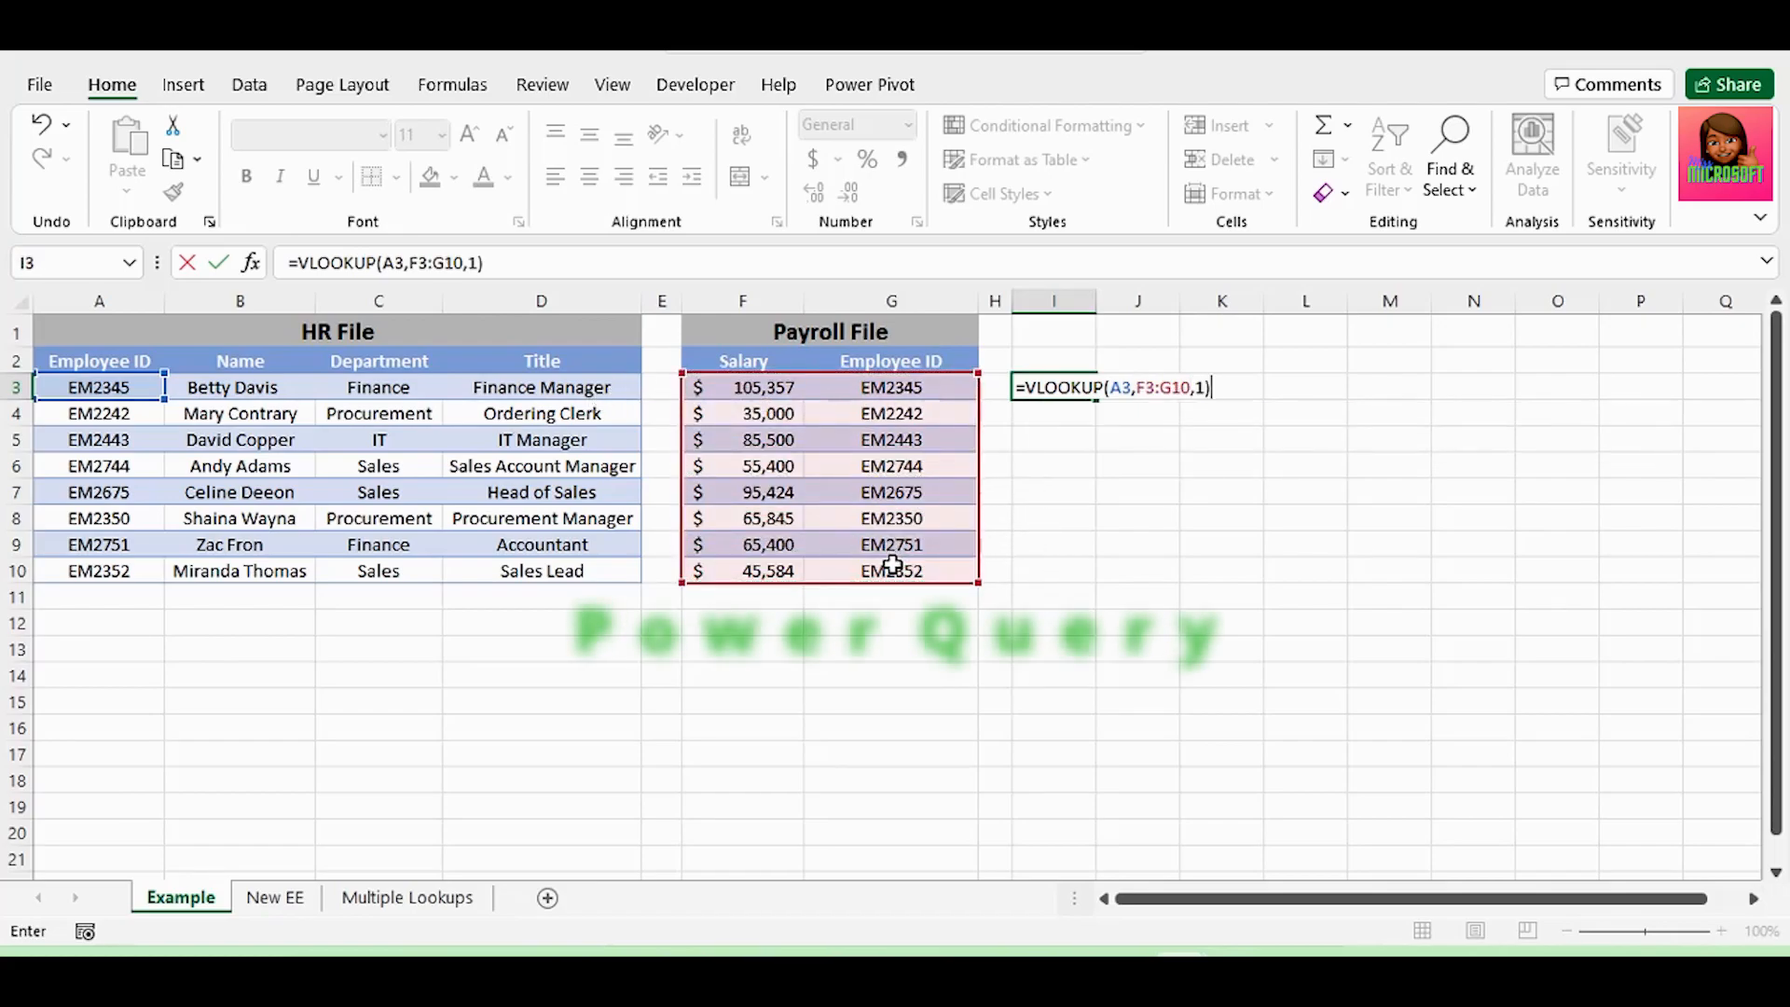
{"action": "key", "text": "Return"}
{"action": "key", "text": "Up"}
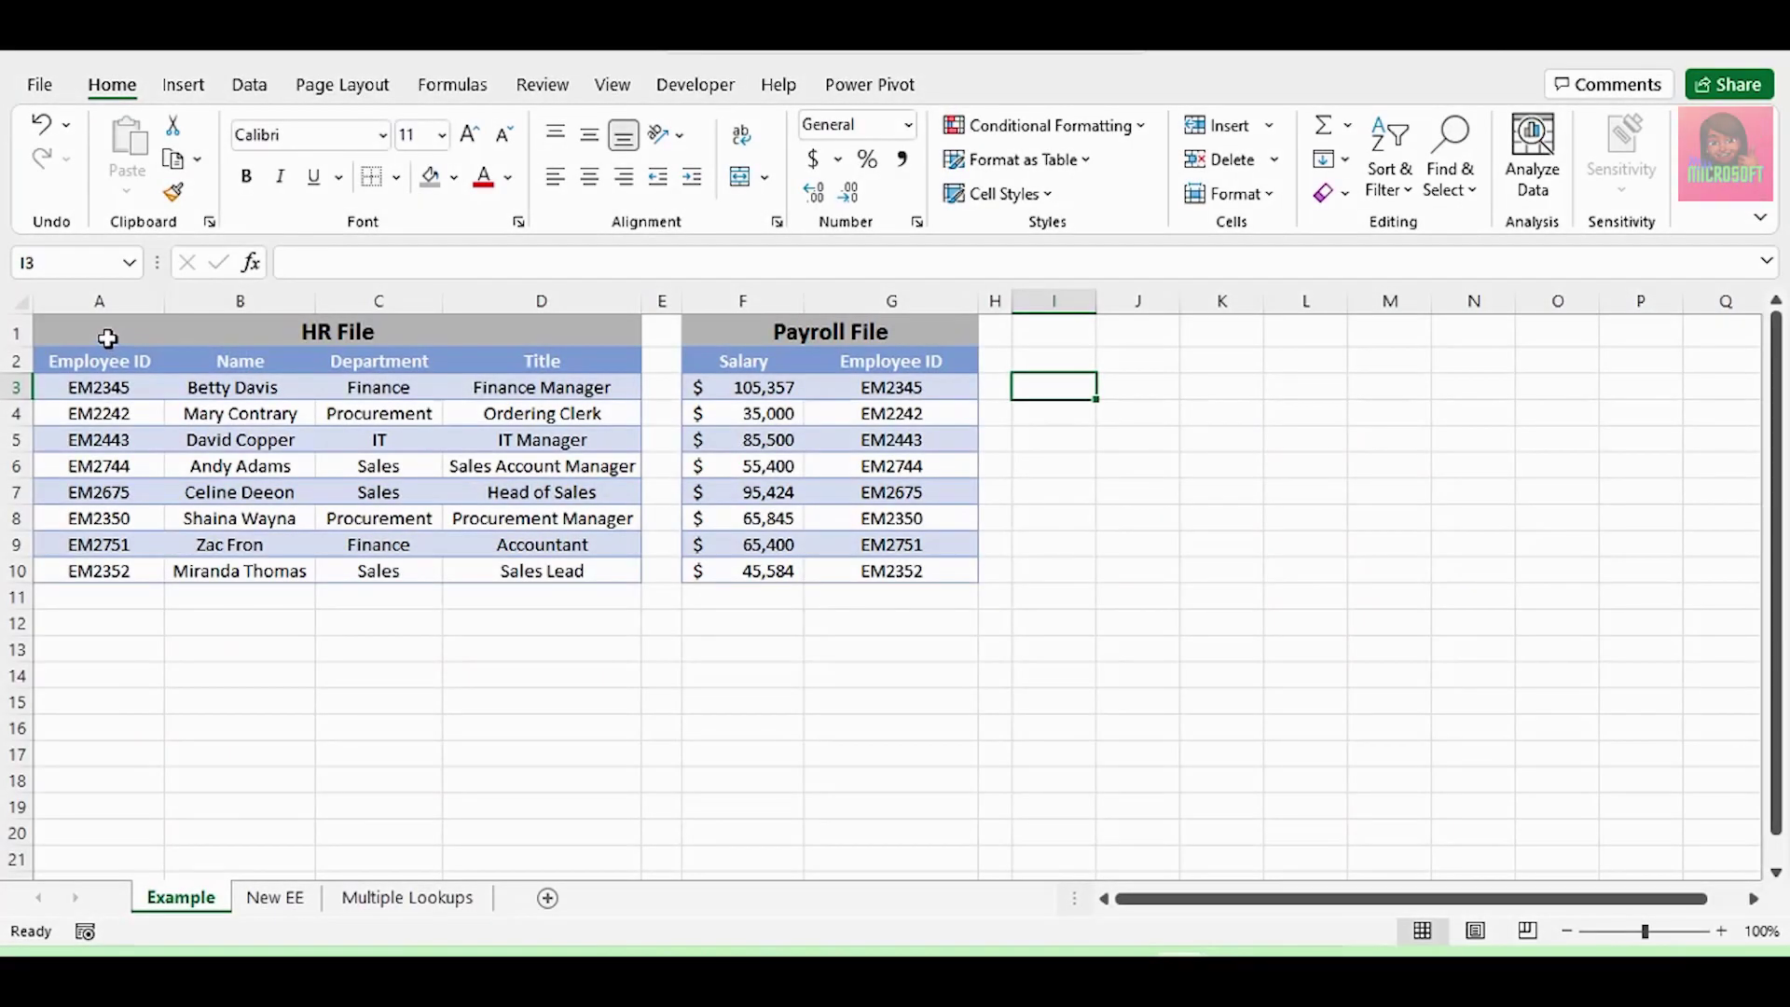
Step: Highlight the HR and payroll ranges, the Salary values and both Employee ID columns to compare them
{"action": "mouse_move", "coordinate": [97, 332]}
{"action": "left_mouse_down"}
{"action": "mouse_move", "coordinate": [557, 521]}
{"action": "mouse_move", "coordinate": [602, 576]}
{"action": "left_mouse_up"}
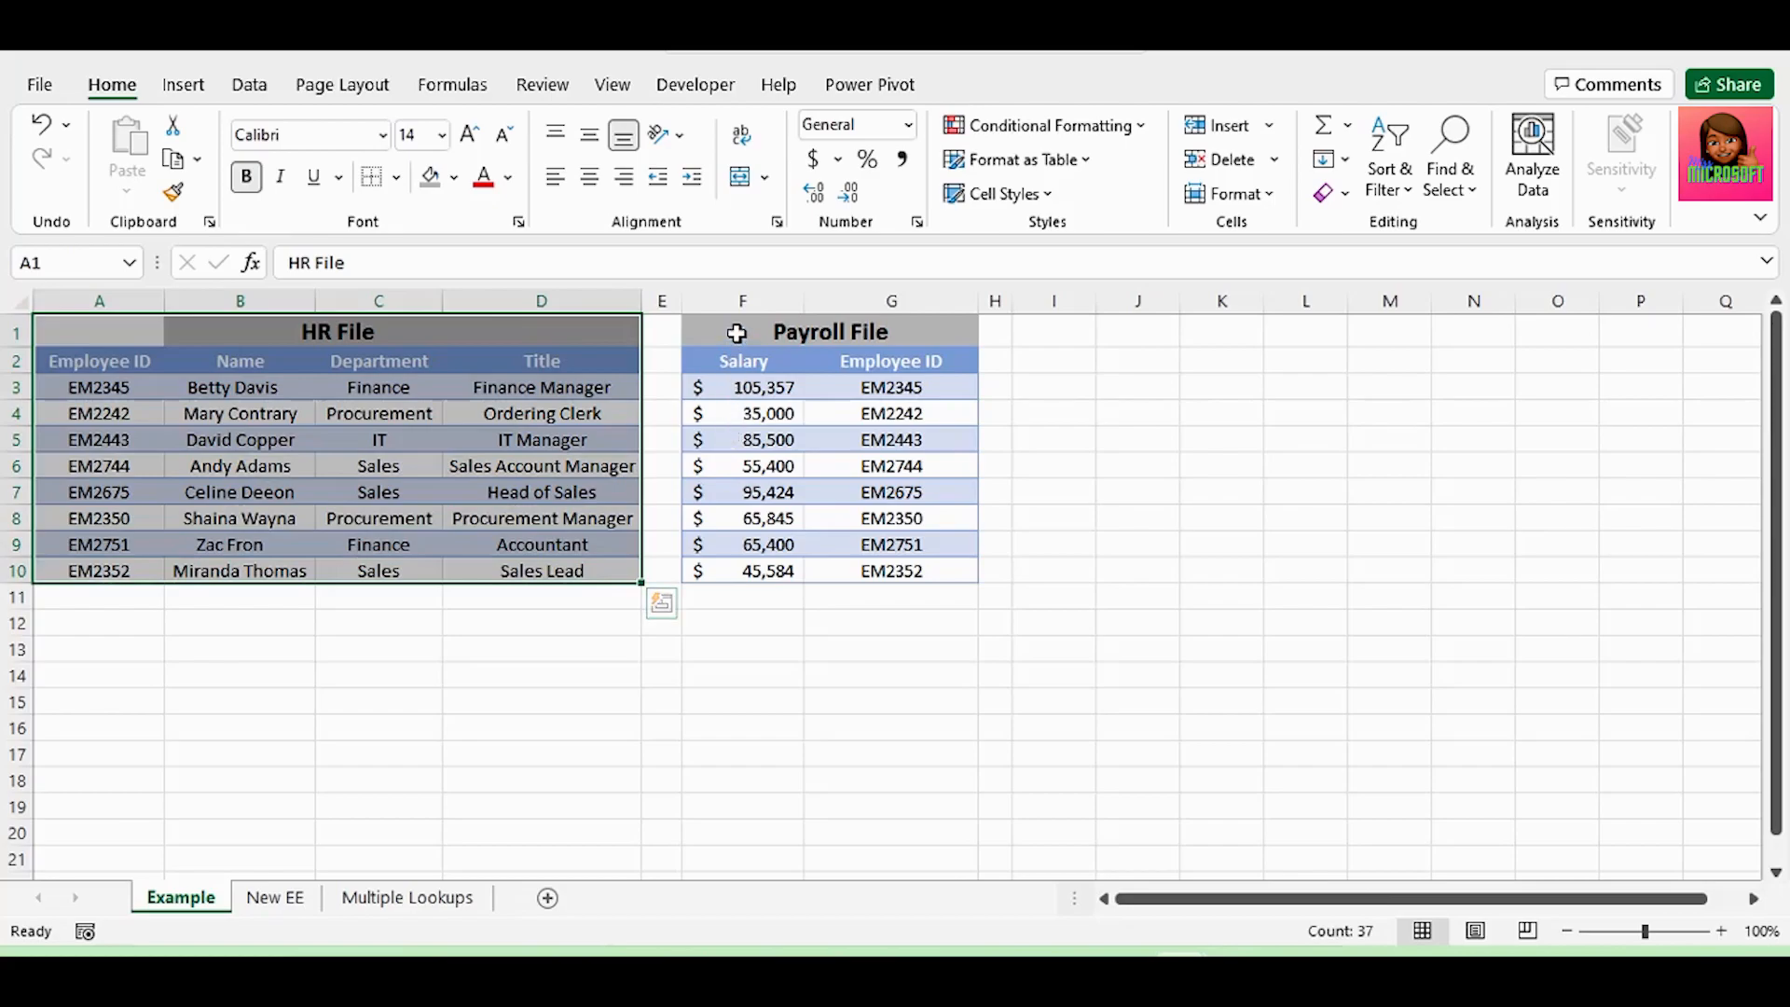
{"action": "left_click_drag", "start_coordinate": [737, 331], "coordinate": [905, 573]}
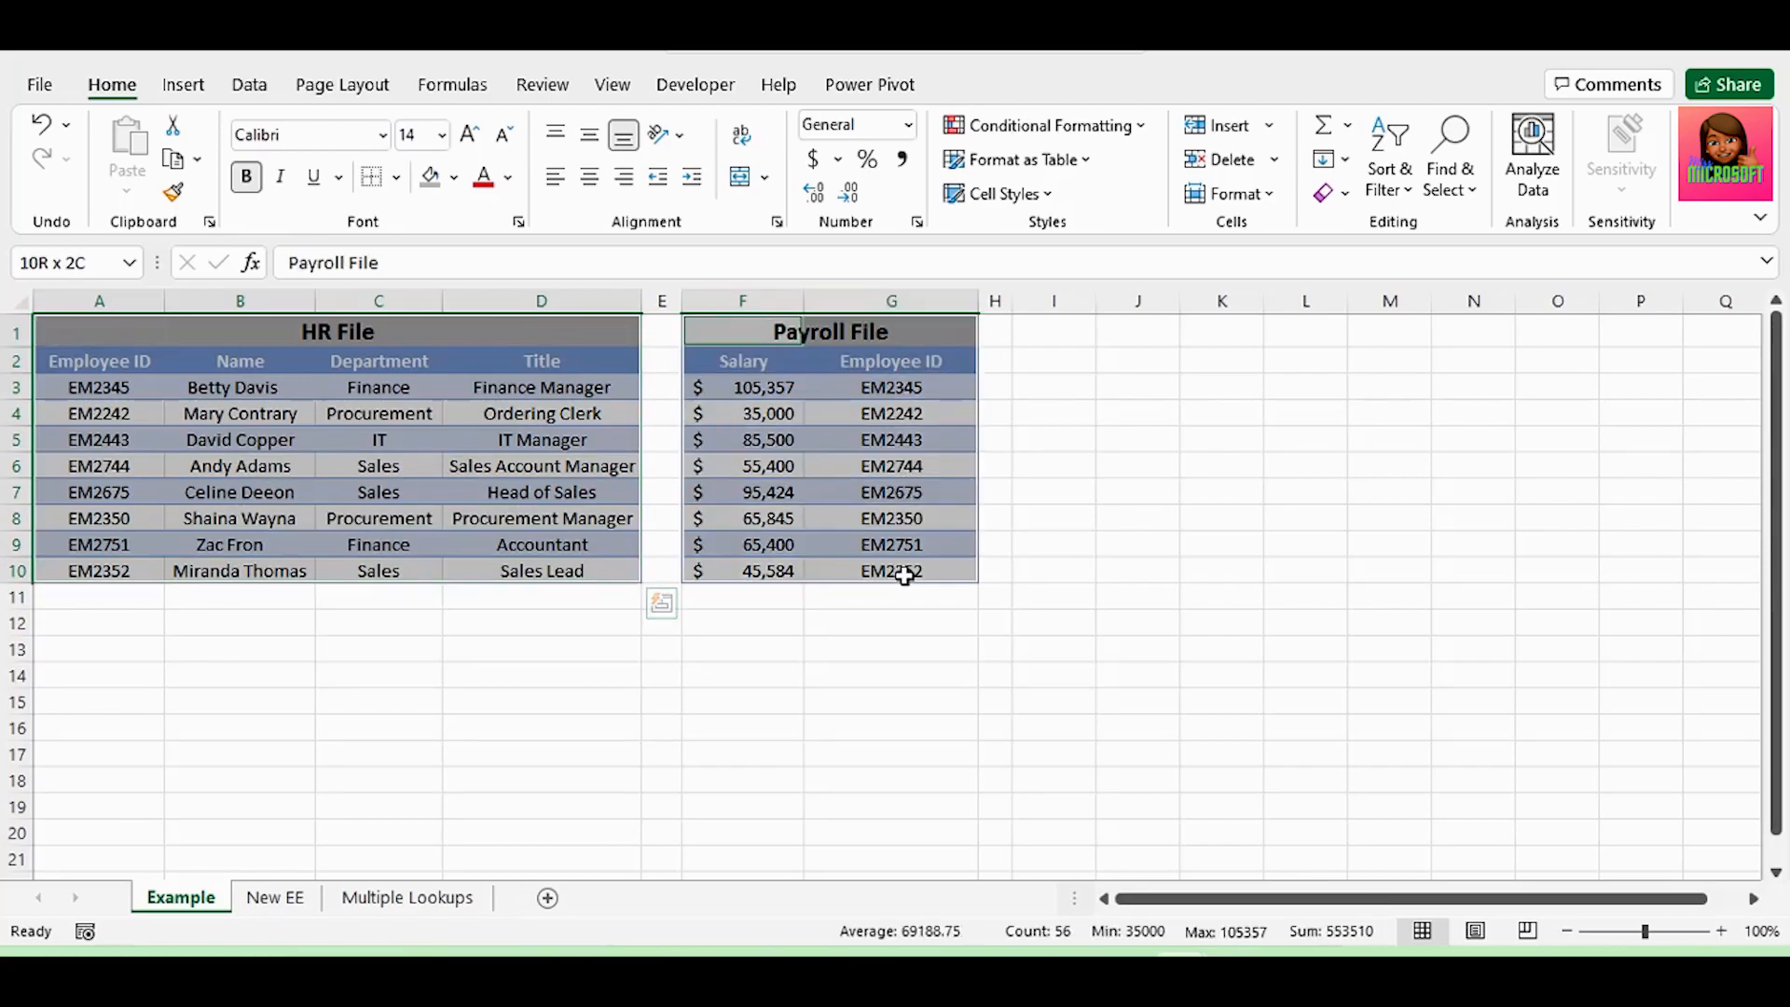
{"action": "left_click_drag", "start_coordinate": [756, 361], "coordinate": [756, 570]}
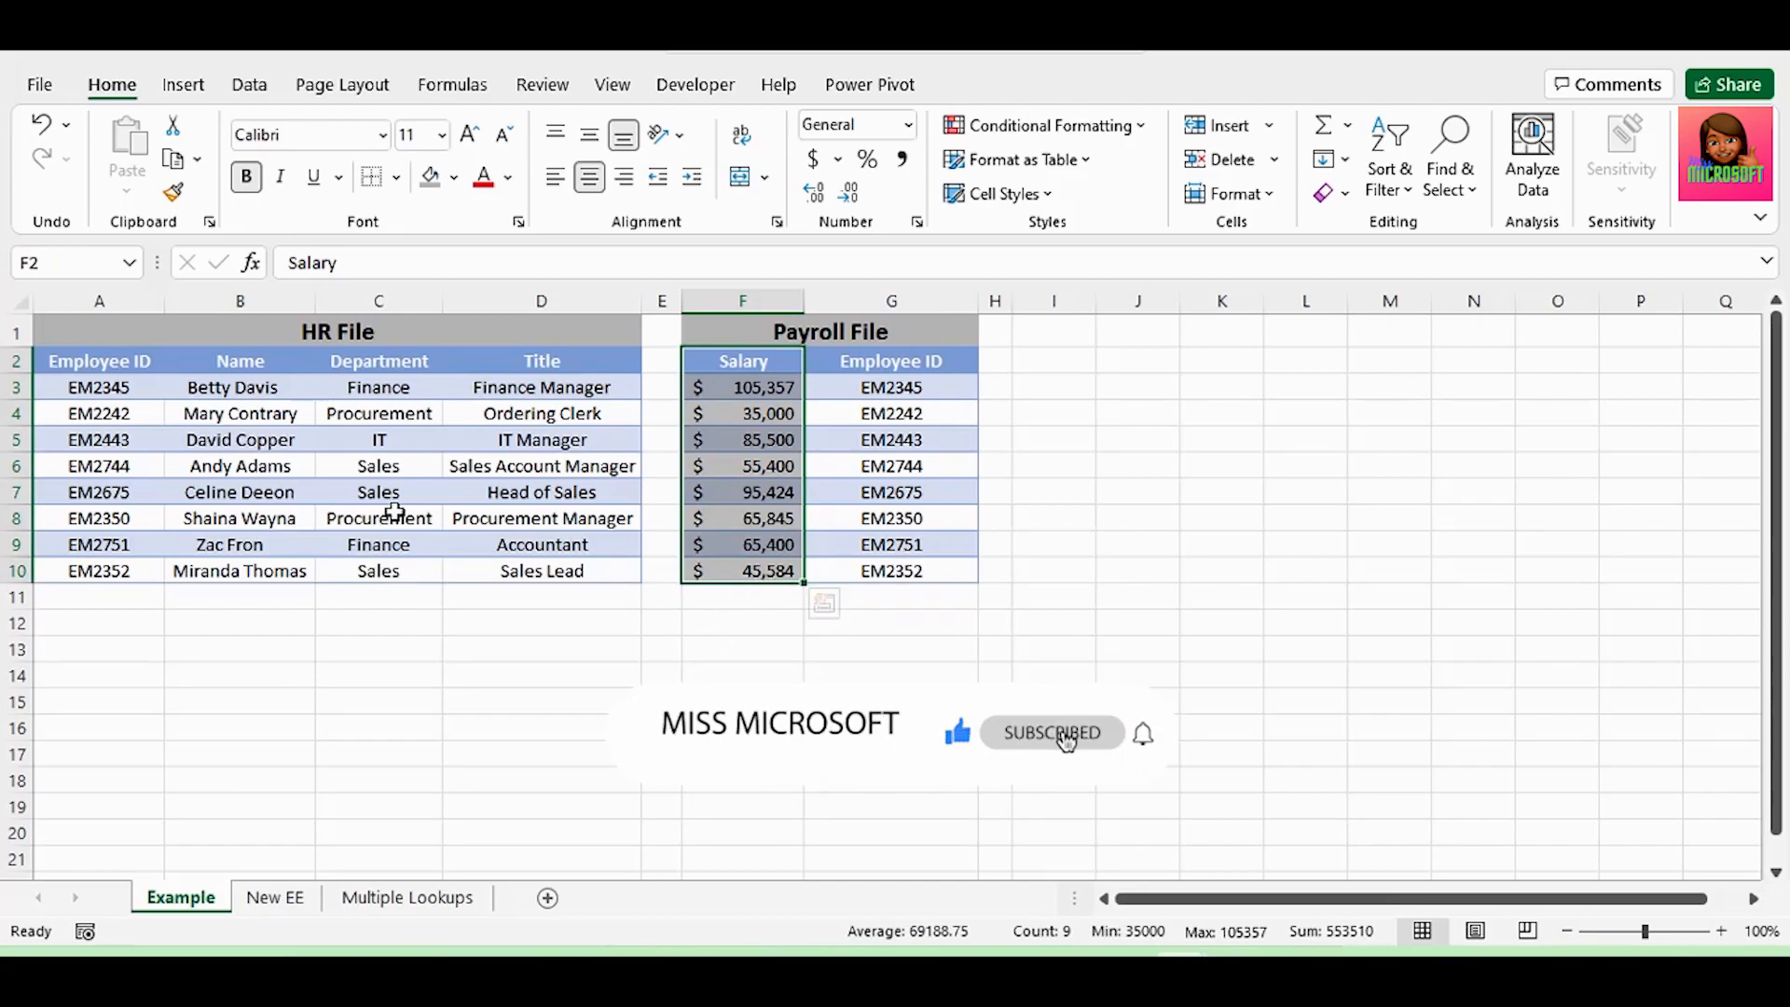
{"action": "left_click_drag", "start_coordinate": [98, 362], "coordinate": [99, 570]}
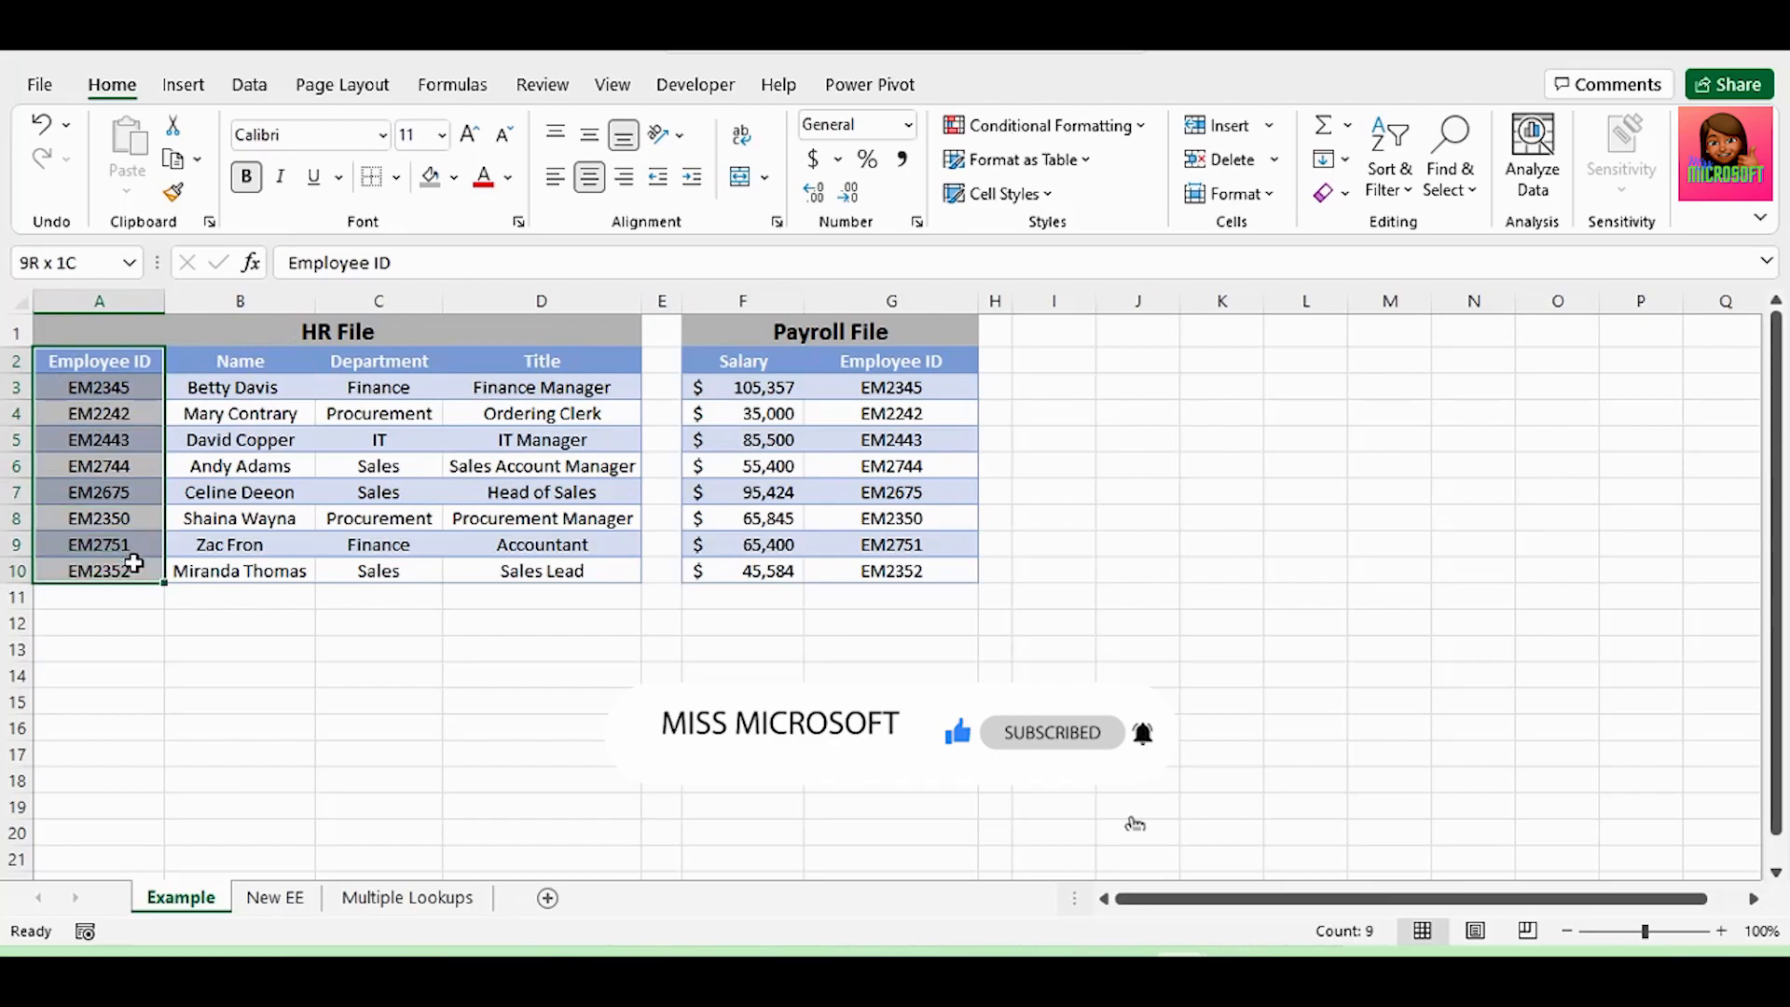
{"action": "left_click_drag", "start_coordinate": [890, 361], "coordinate": [894, 566], "text": "ctrl"}
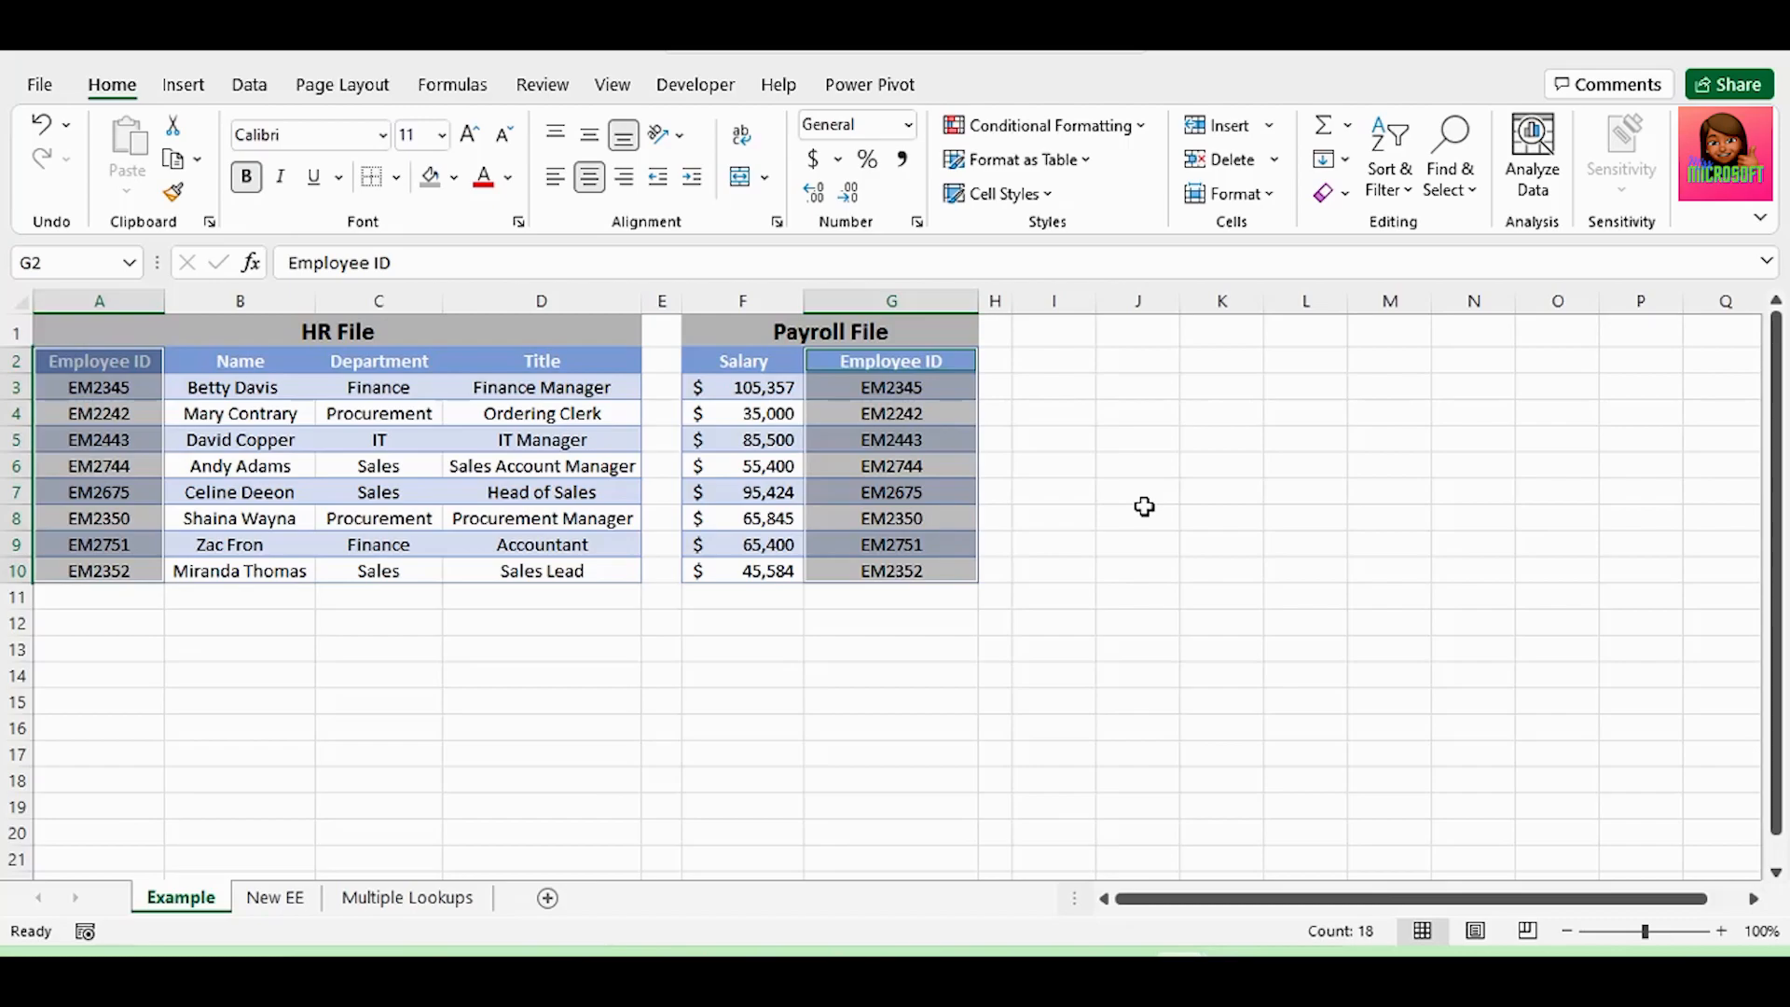
{"action": "left_click", "coordinate": [378, 439]}
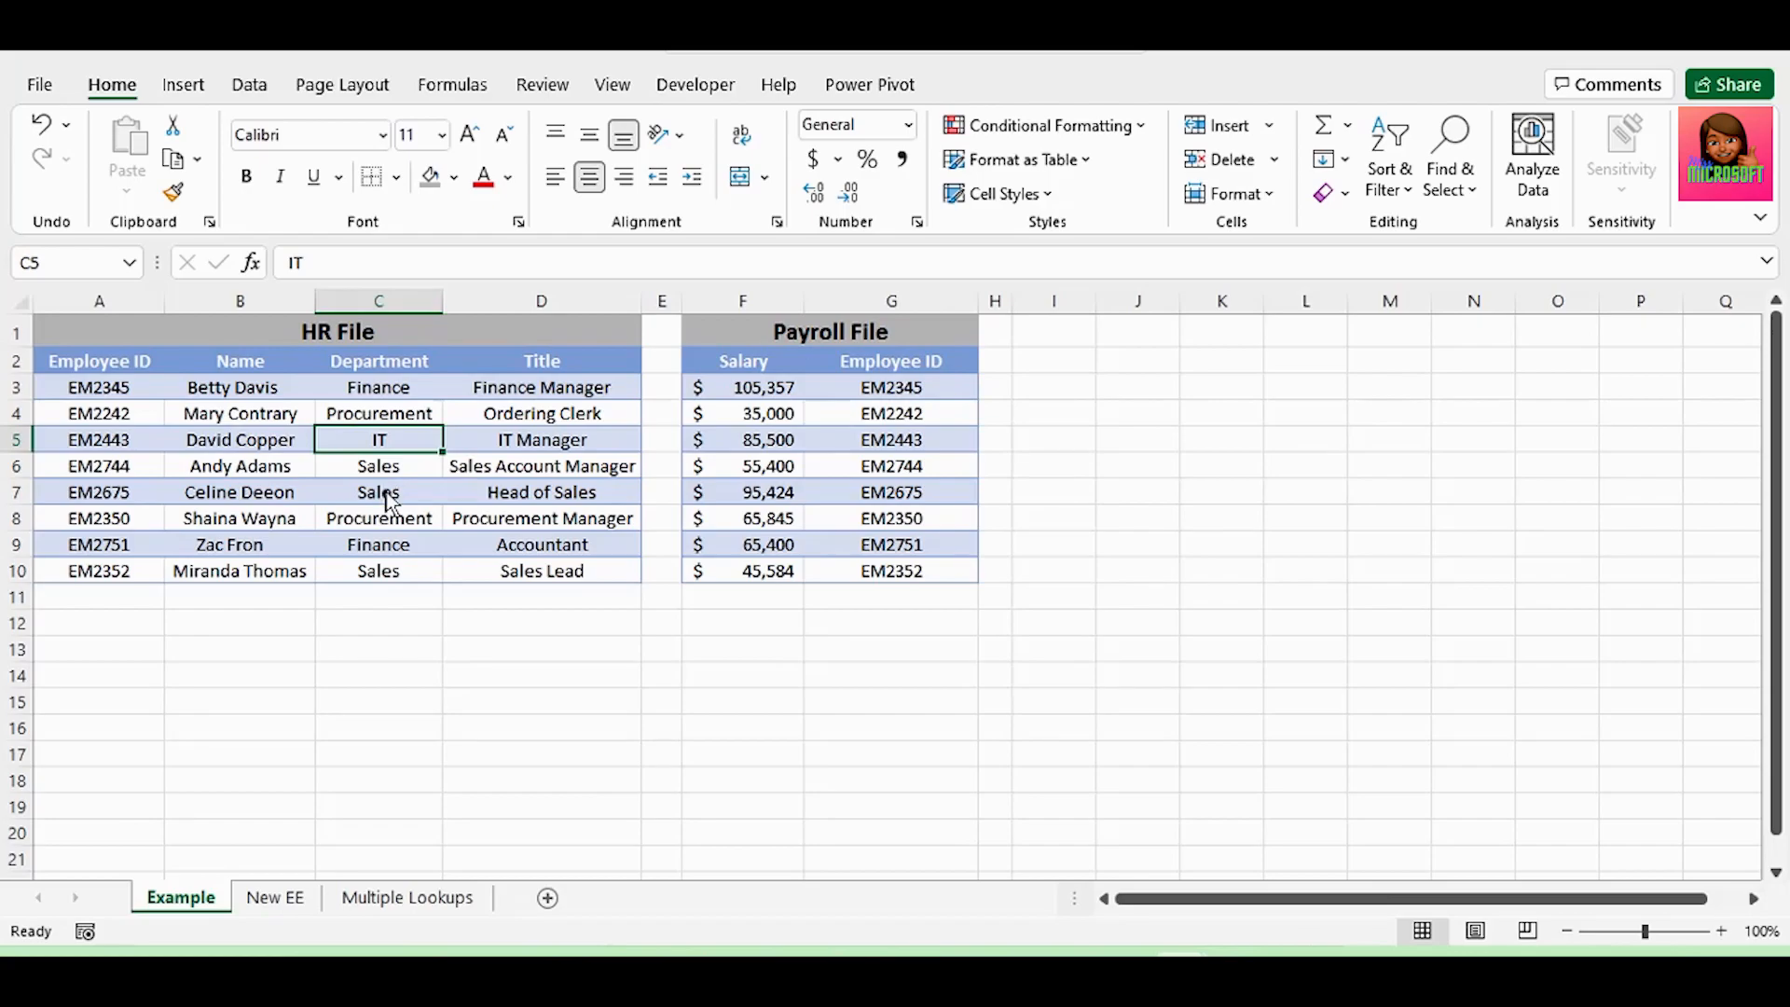
Step: Turn the HR data A2:D10 into a table with headers (Ctrl+T)
{"action": "key", "text": "ctrl+t"}
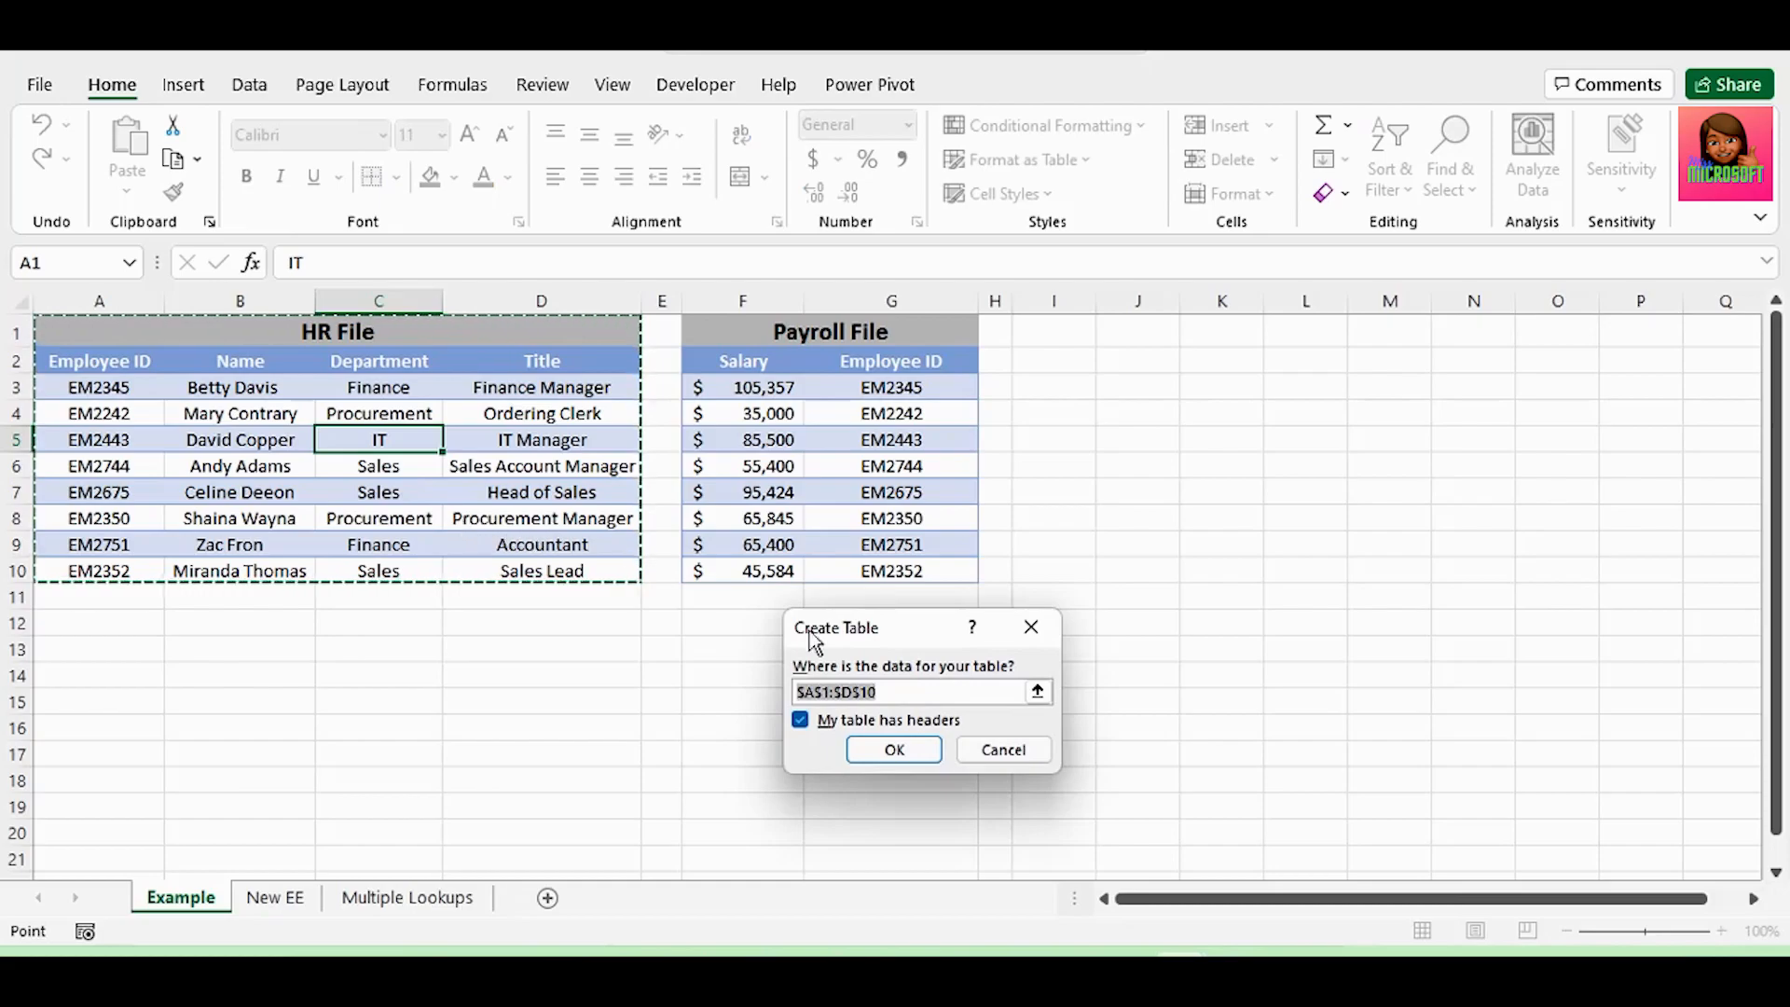
{"action": "left_click", "coordinate": [1037, 691]}
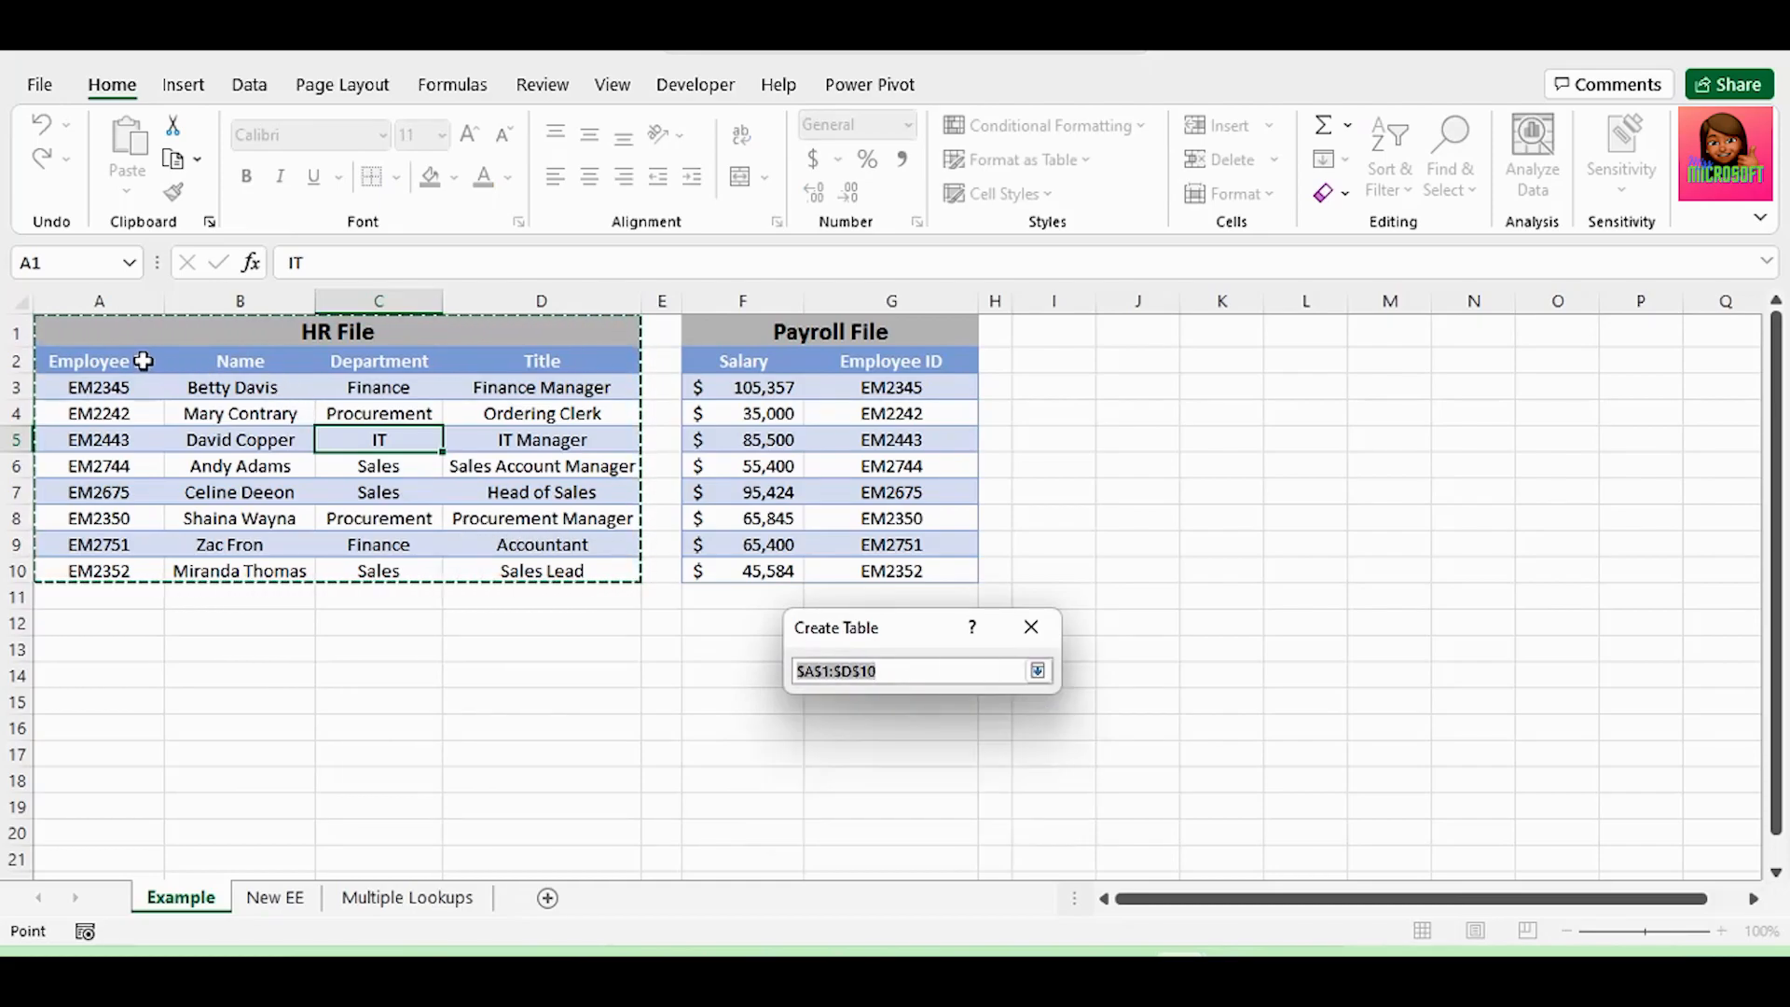
{"action": "left_click_drag", "start_coordinate": [99, 361], "coordinate": [561, 571]}
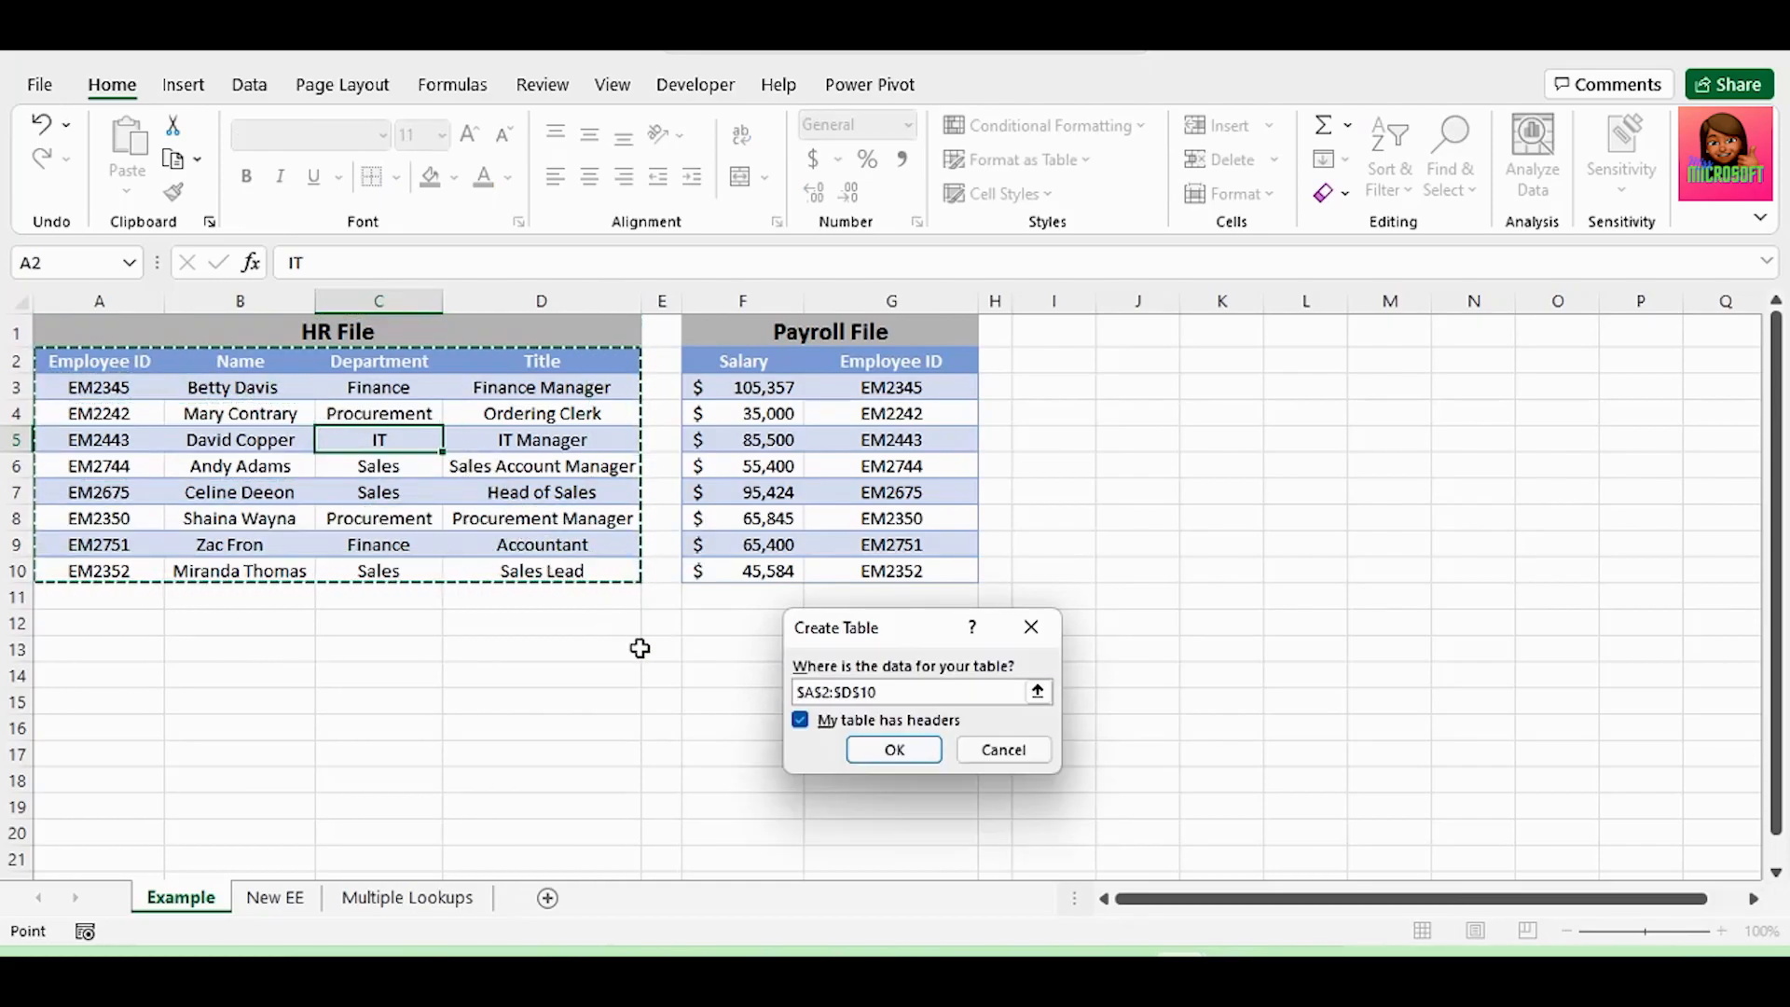
{"action": "left_click", "coordinate": [894, 749]}
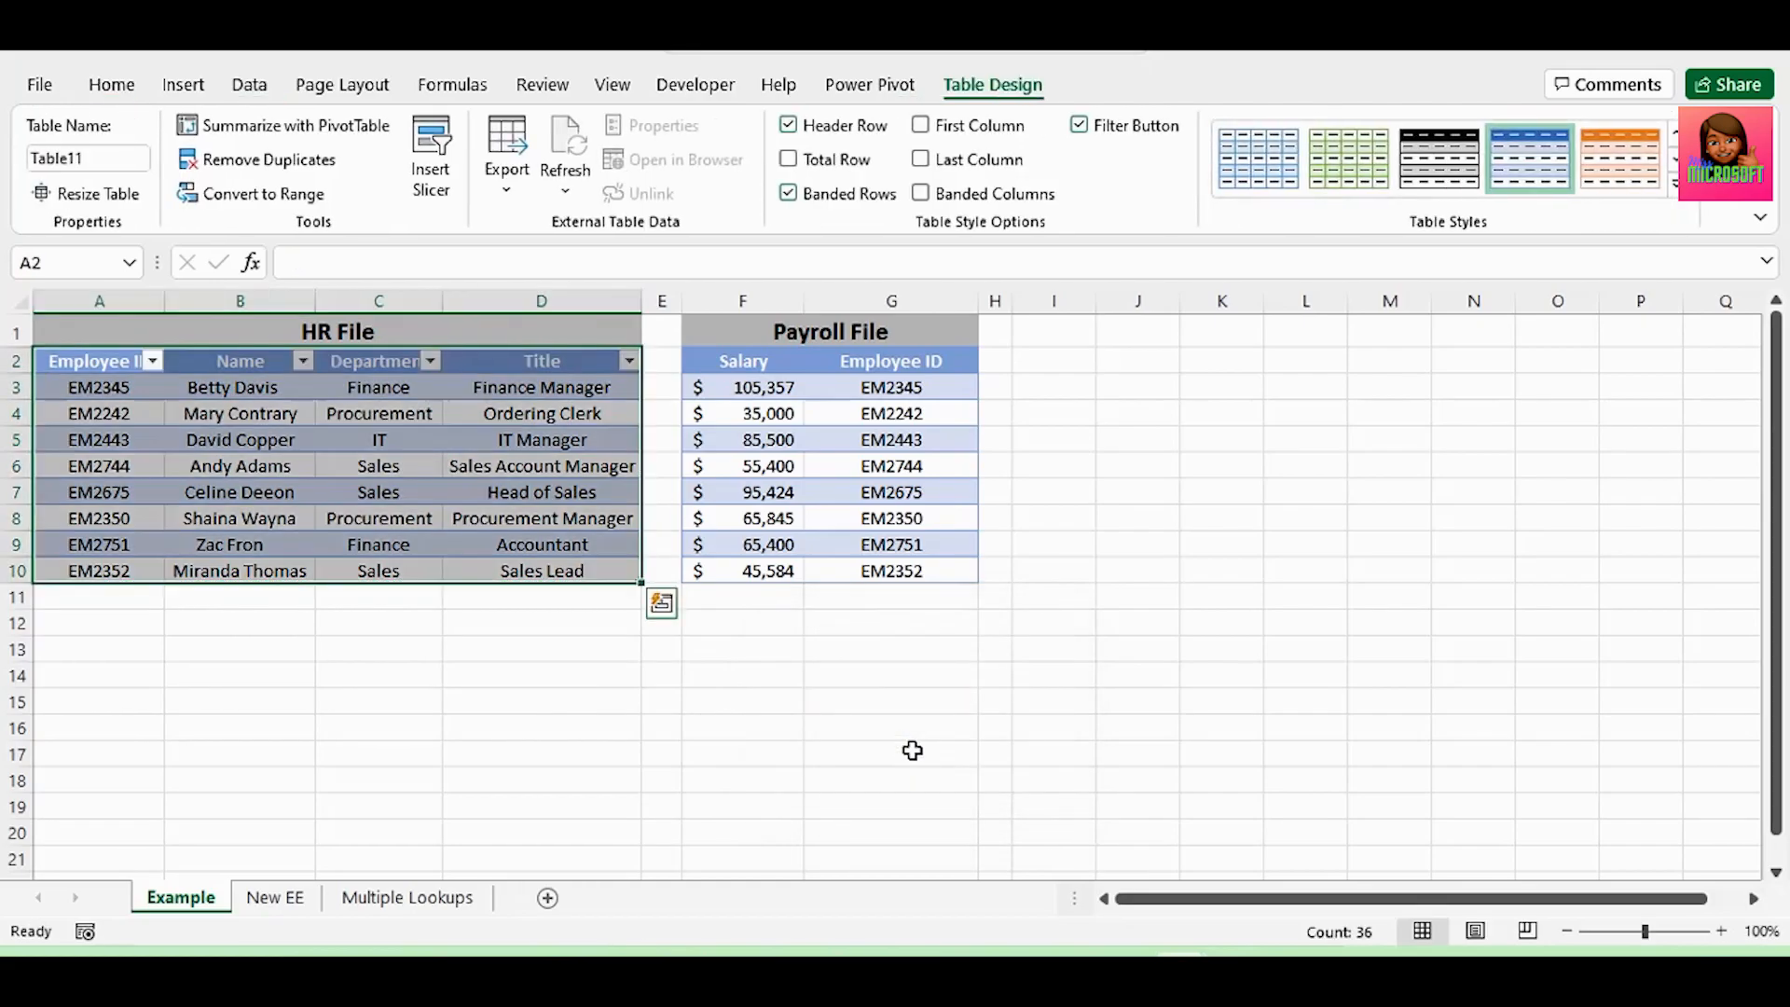
Step: Turn the payroll data F2:G10 into a table with headers (Ctrl+T)
{"action": "mouse_move", "coordinate": [743, 362]}
{"action": "left_mouse_down"}
{"action": "mouse_move", "coordinate": [934, 540]}
{"action": "mouse_move", "coordinate": [927, 569]}
{"action": "left_mouse_up"}
{"action": "key", "text": "ctrl+t"}
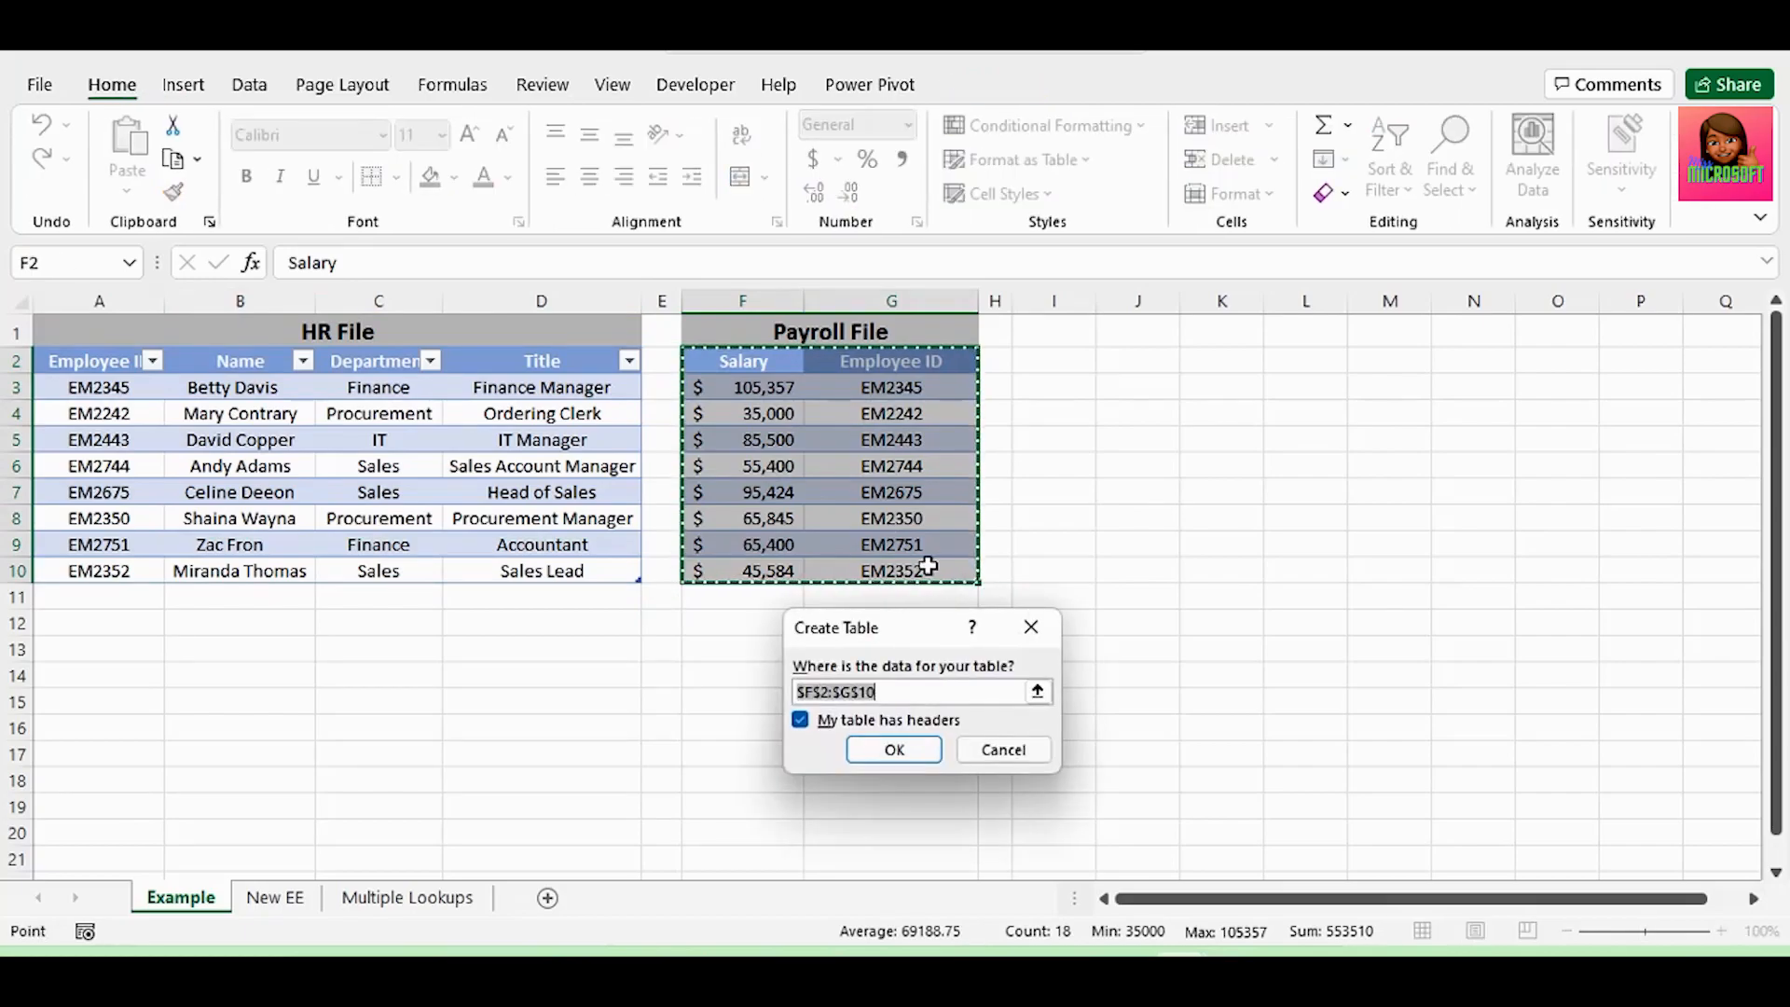
{"action": "left_click", "coordinate": [894, 749]}
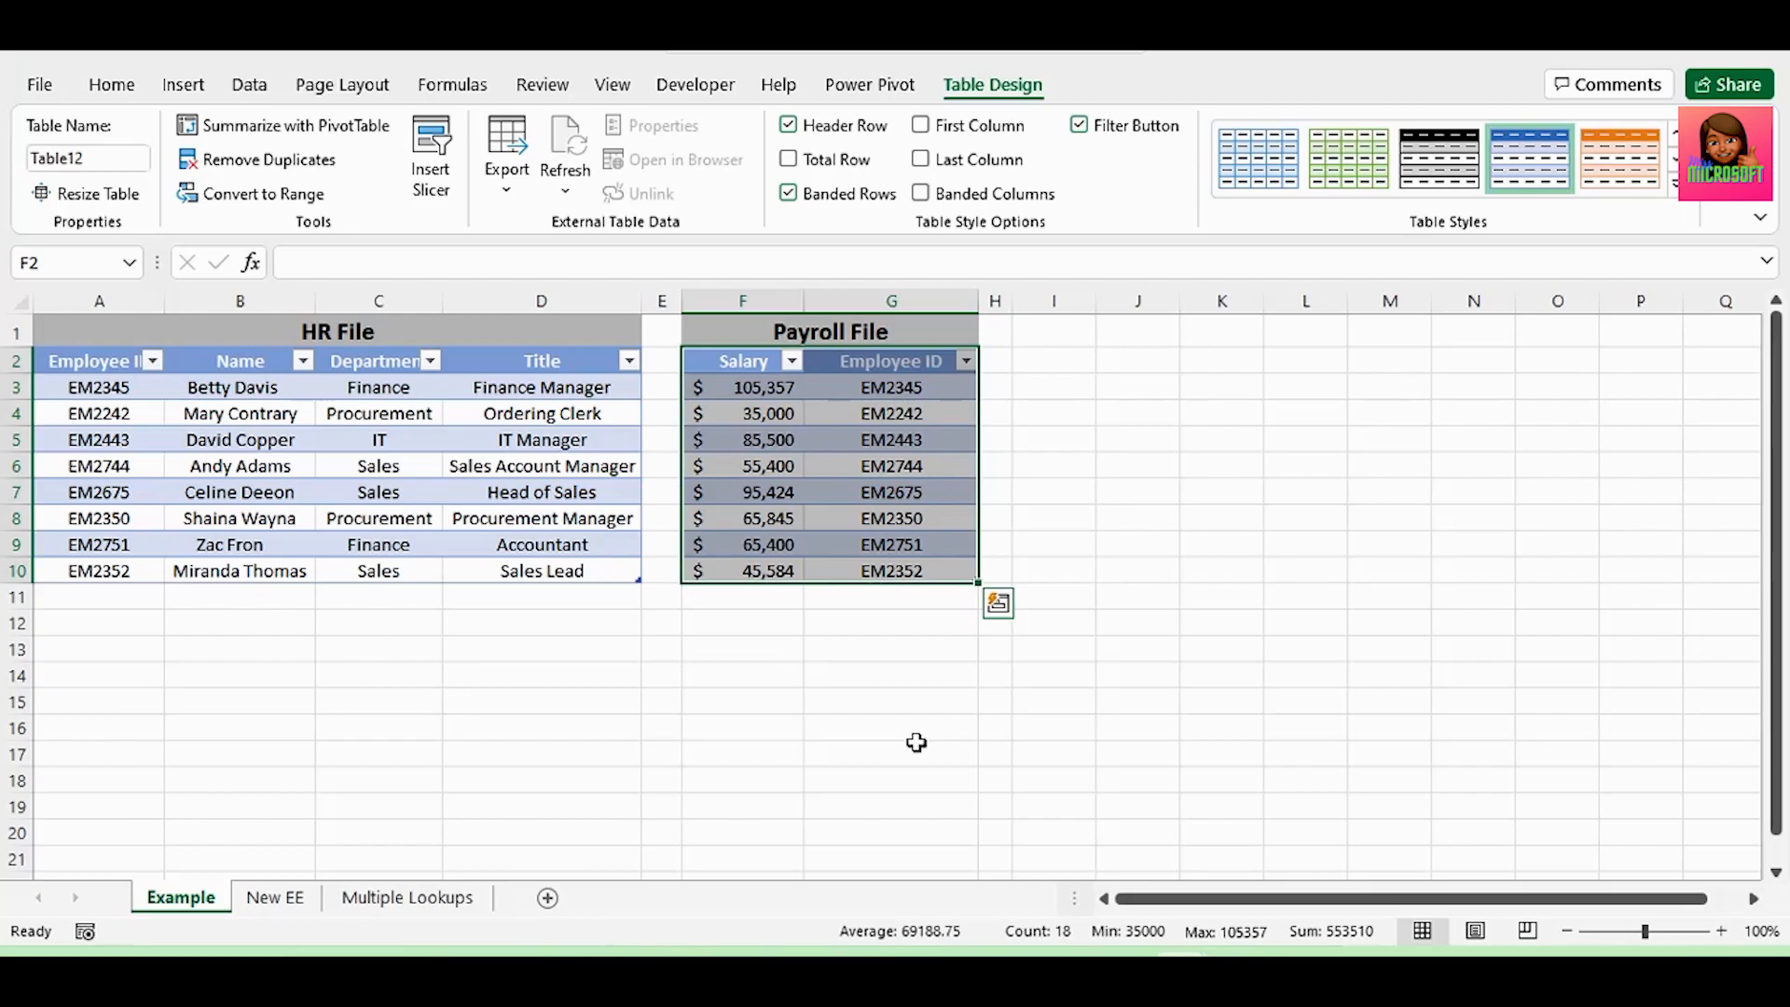
Step: Load the HR table into Power Query and rename the query from Table11 to HRData
{"action": "left_click", "coordinate": [516, 497]}
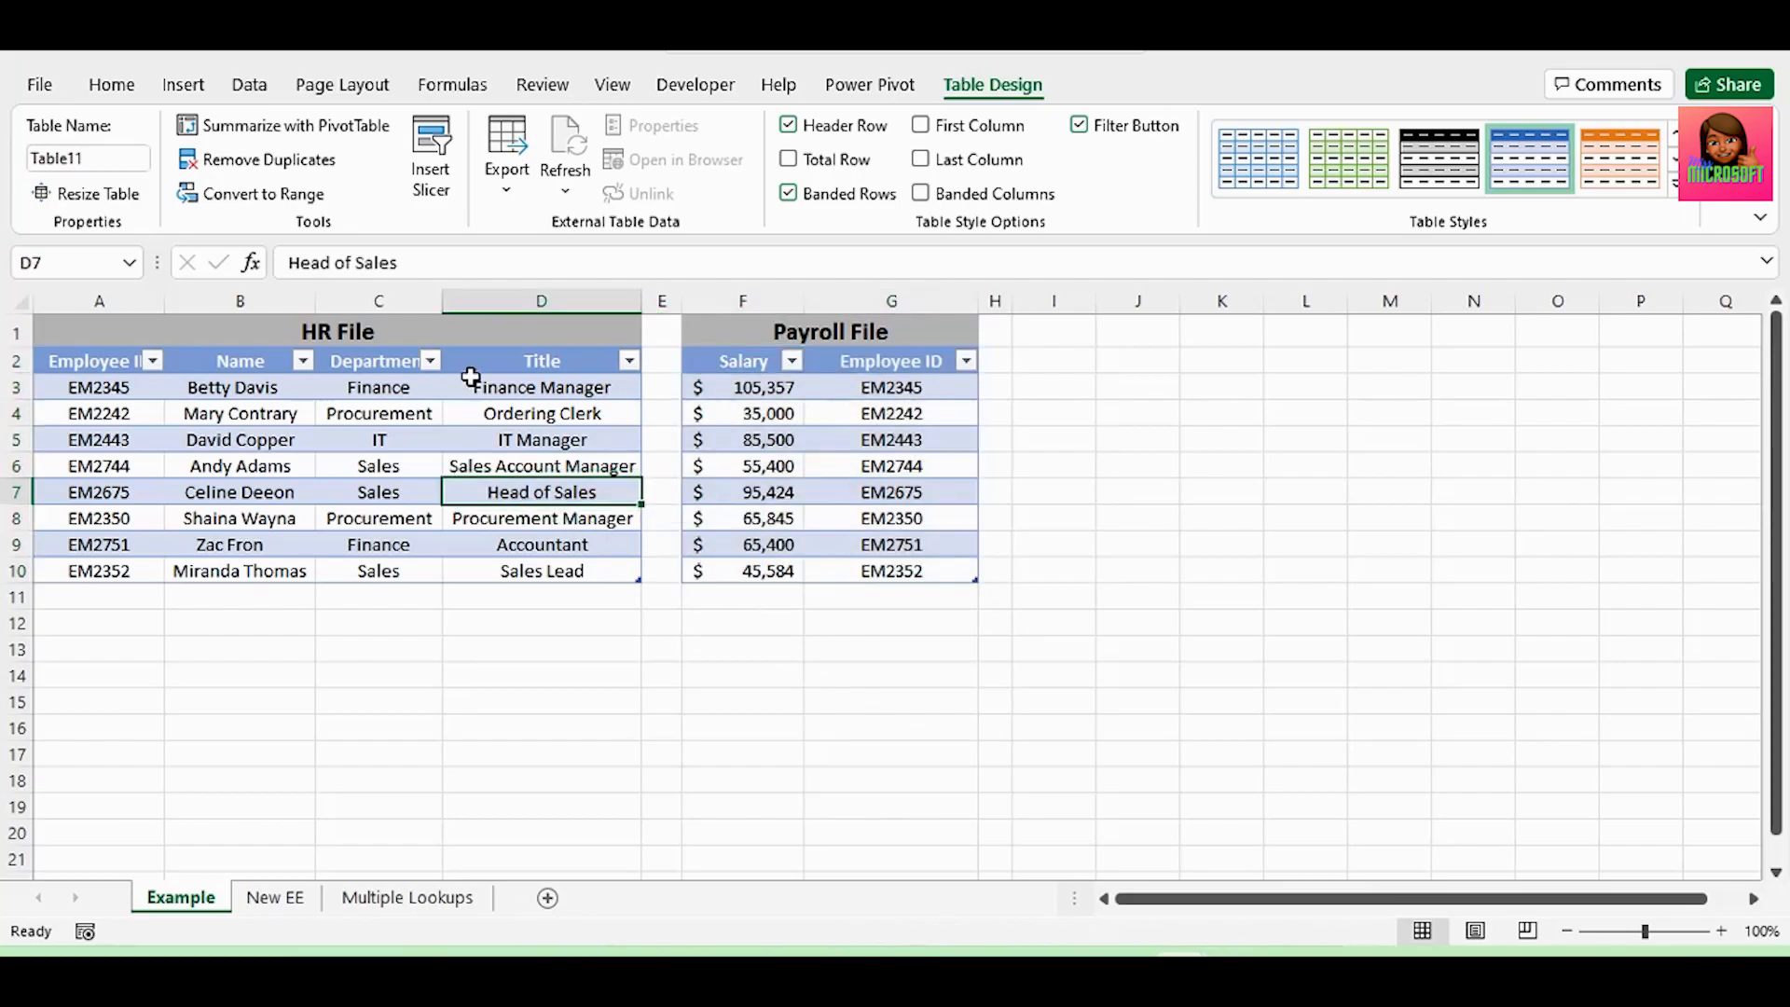
{"action": "left_click", "coordinate": [249, 85]}
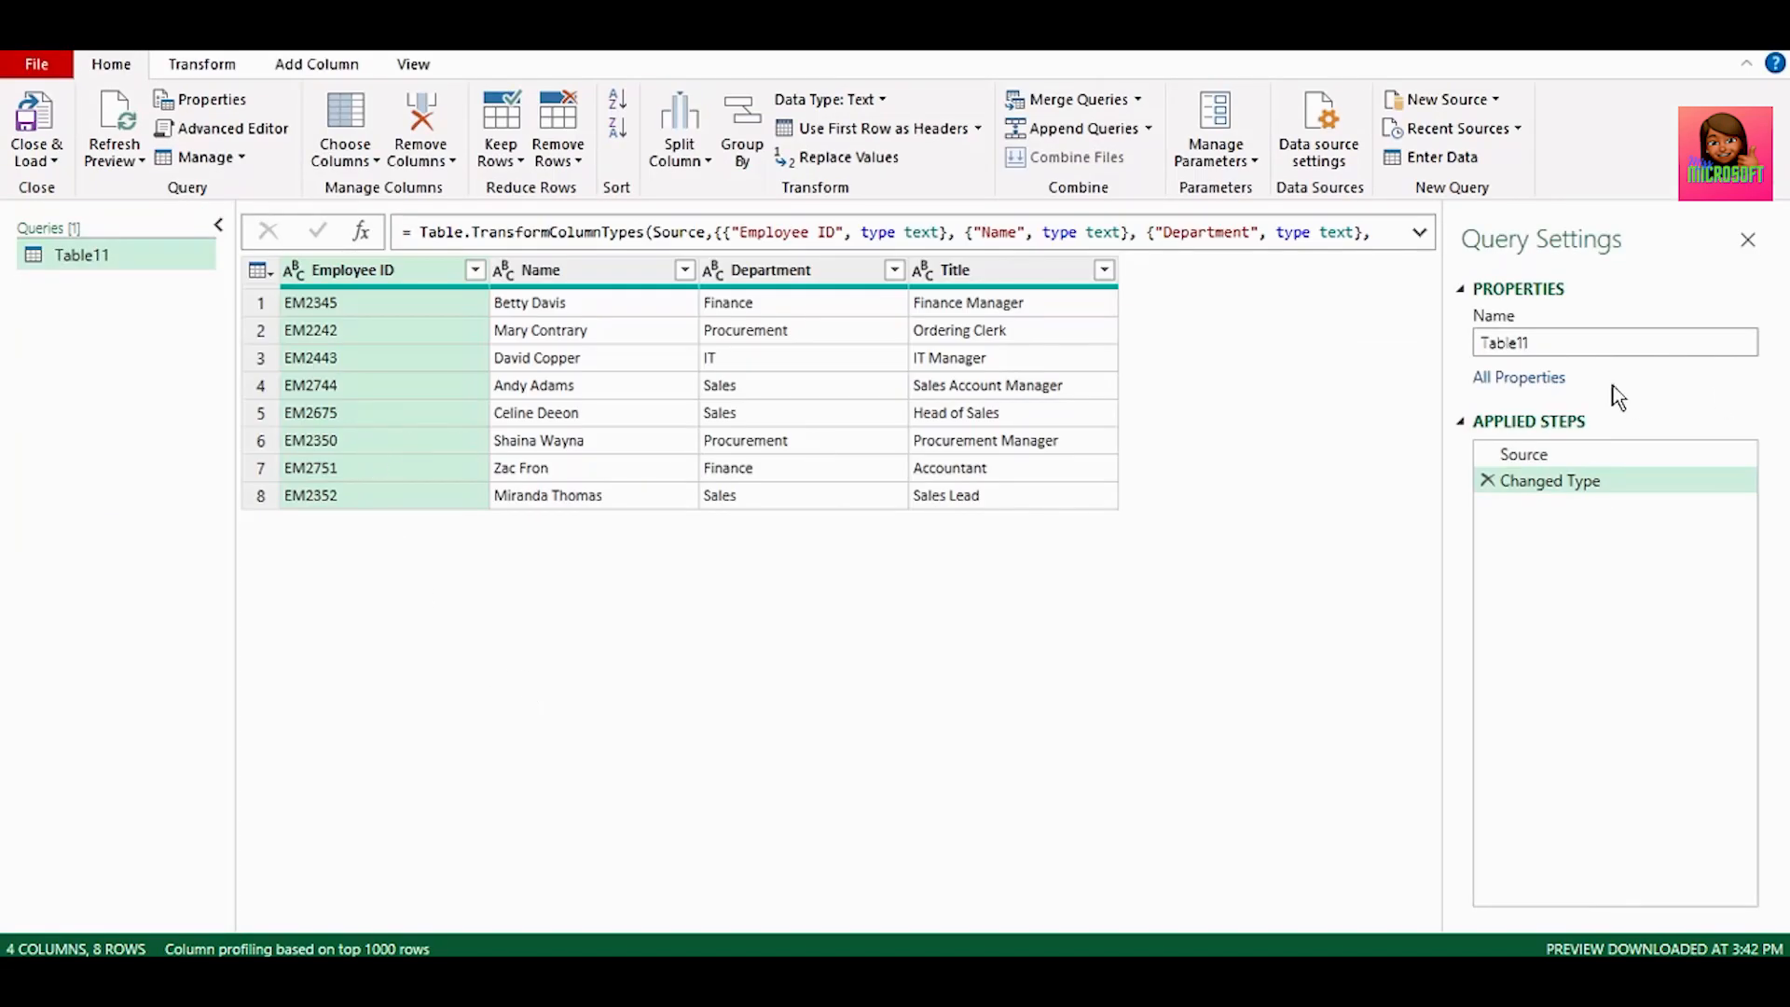
{"action": "left_click_drag", "start_coordinate": [1587, 344], "coordinate": [1469, 355]}
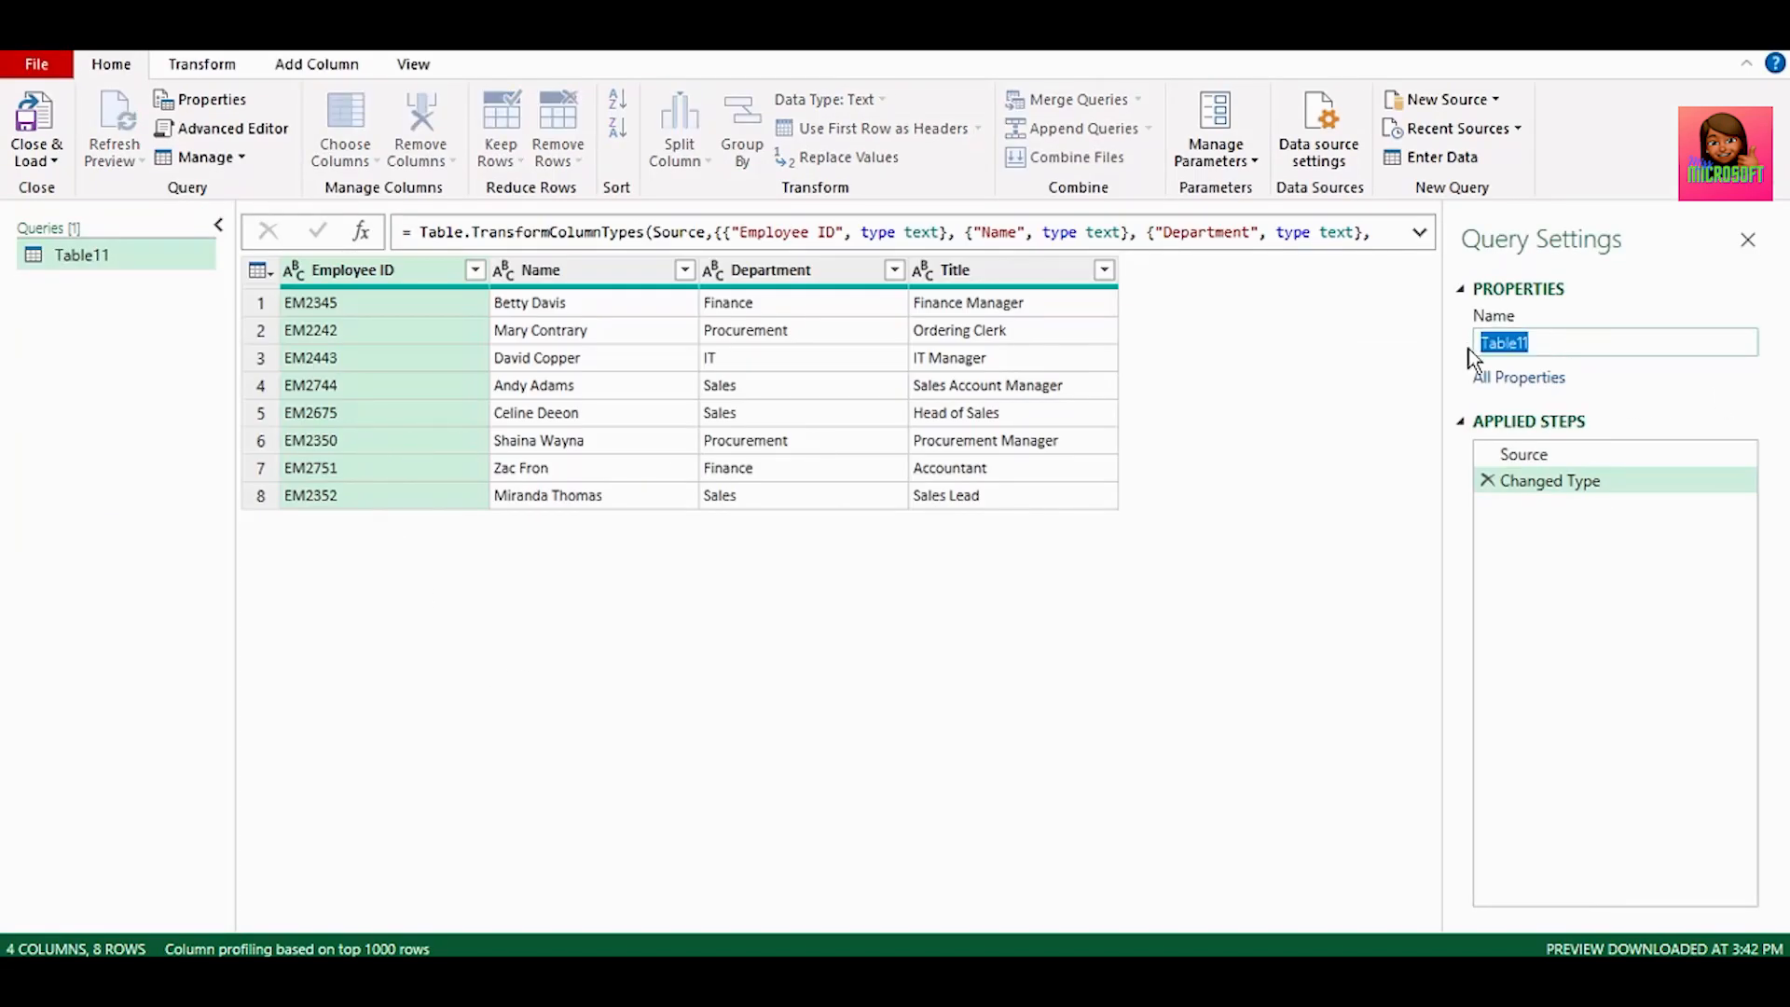
{"action": "type", "text": "HRDa"}
{"action": "type", "text": "ta"}
{"action": "key", "text": "Return"}
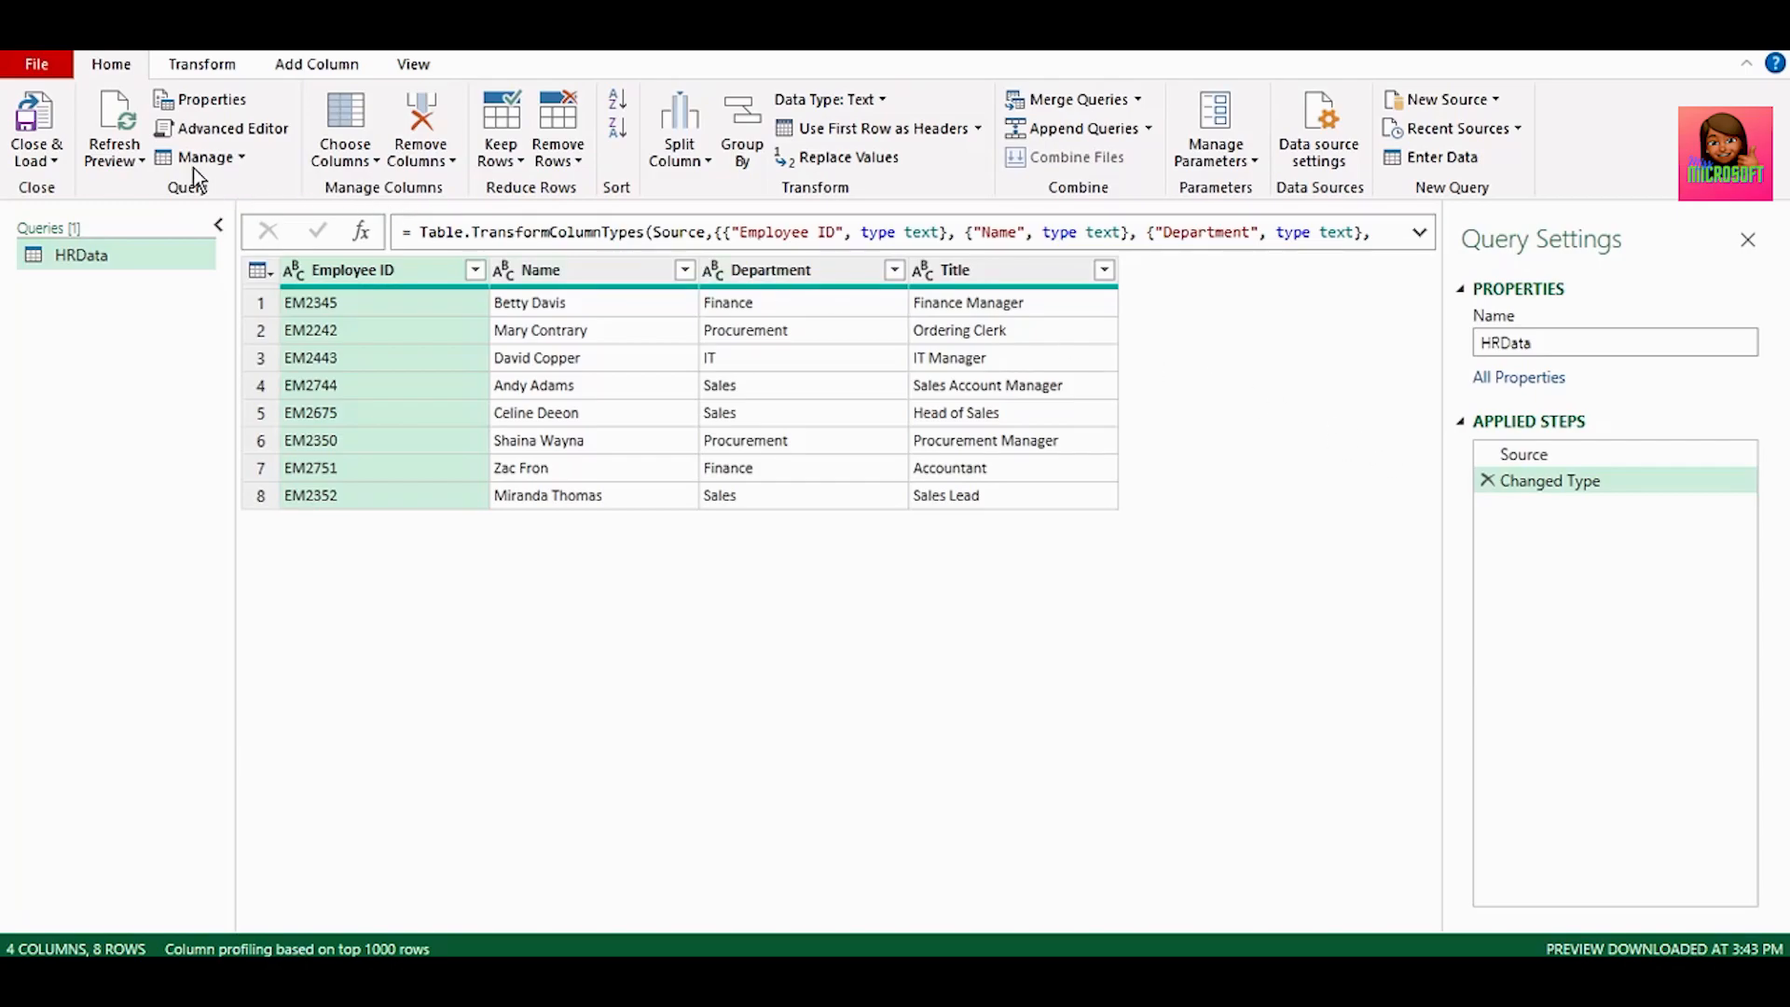
Step: Close & Load HRData as a connection only, then move into the payroll table
{"action": "left_click", "coordinate": [40, 161]}
{"action": "left_click", "coordinate": [67, 218]}
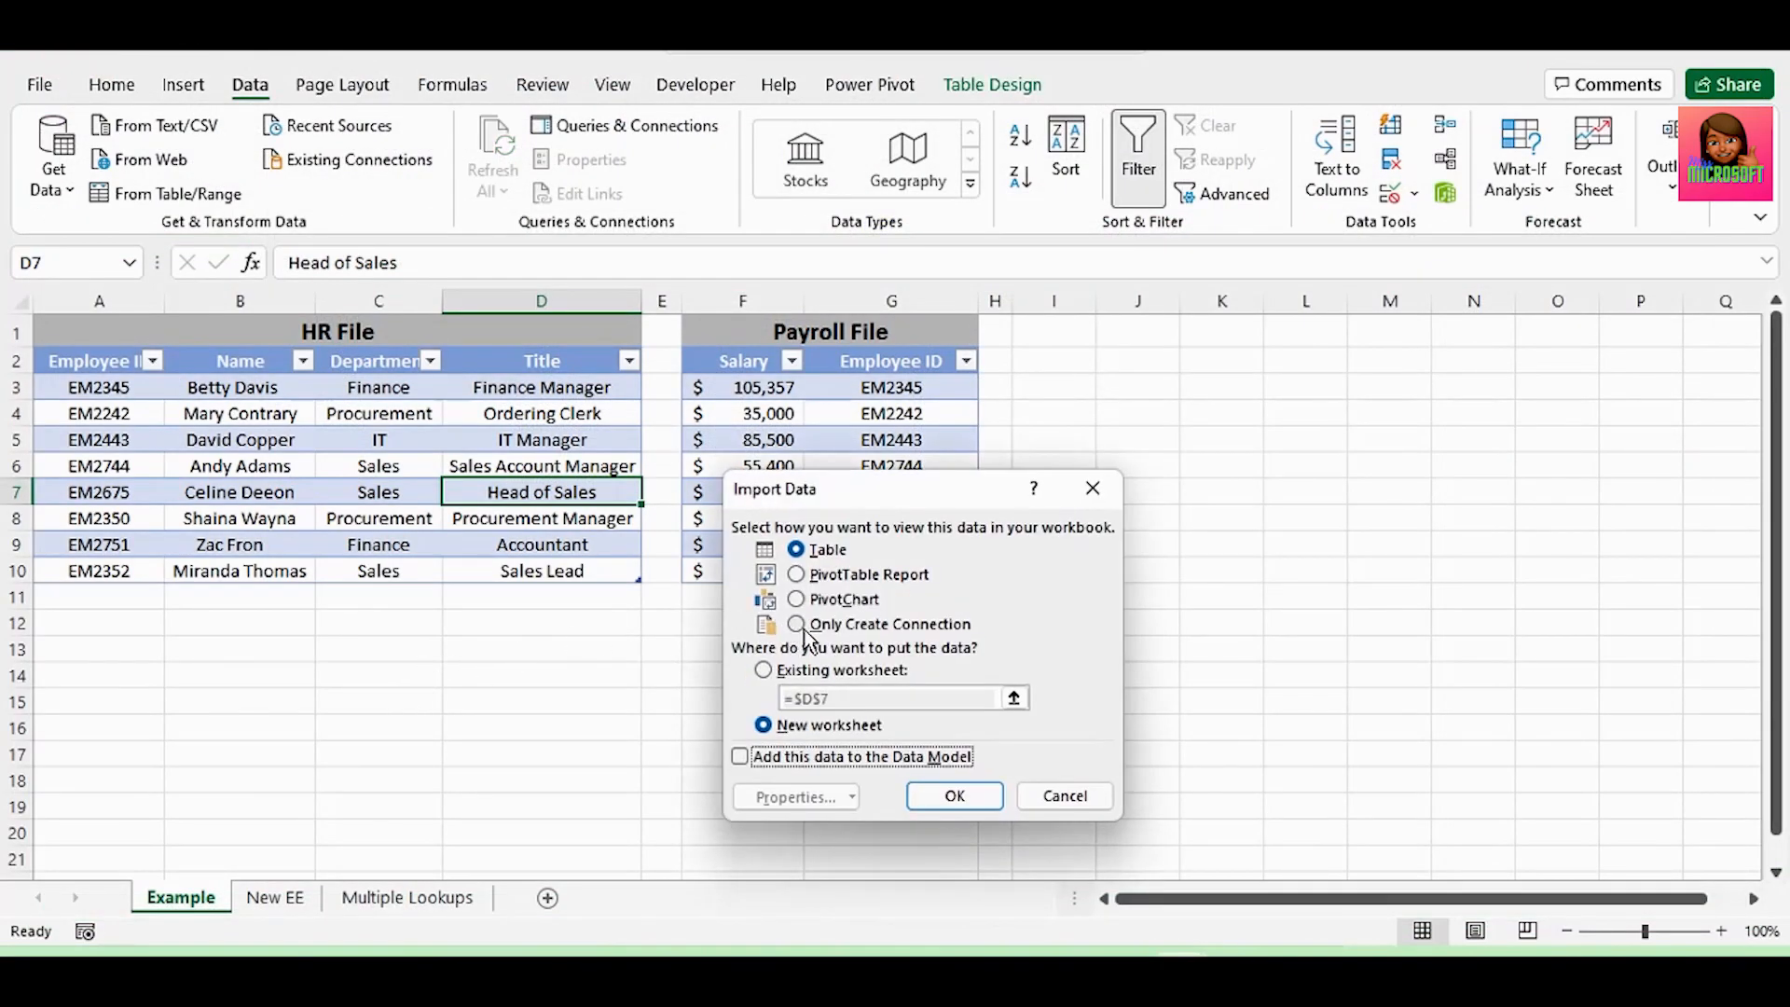
{"action": "left_click", "coordinate": [796, 624]}
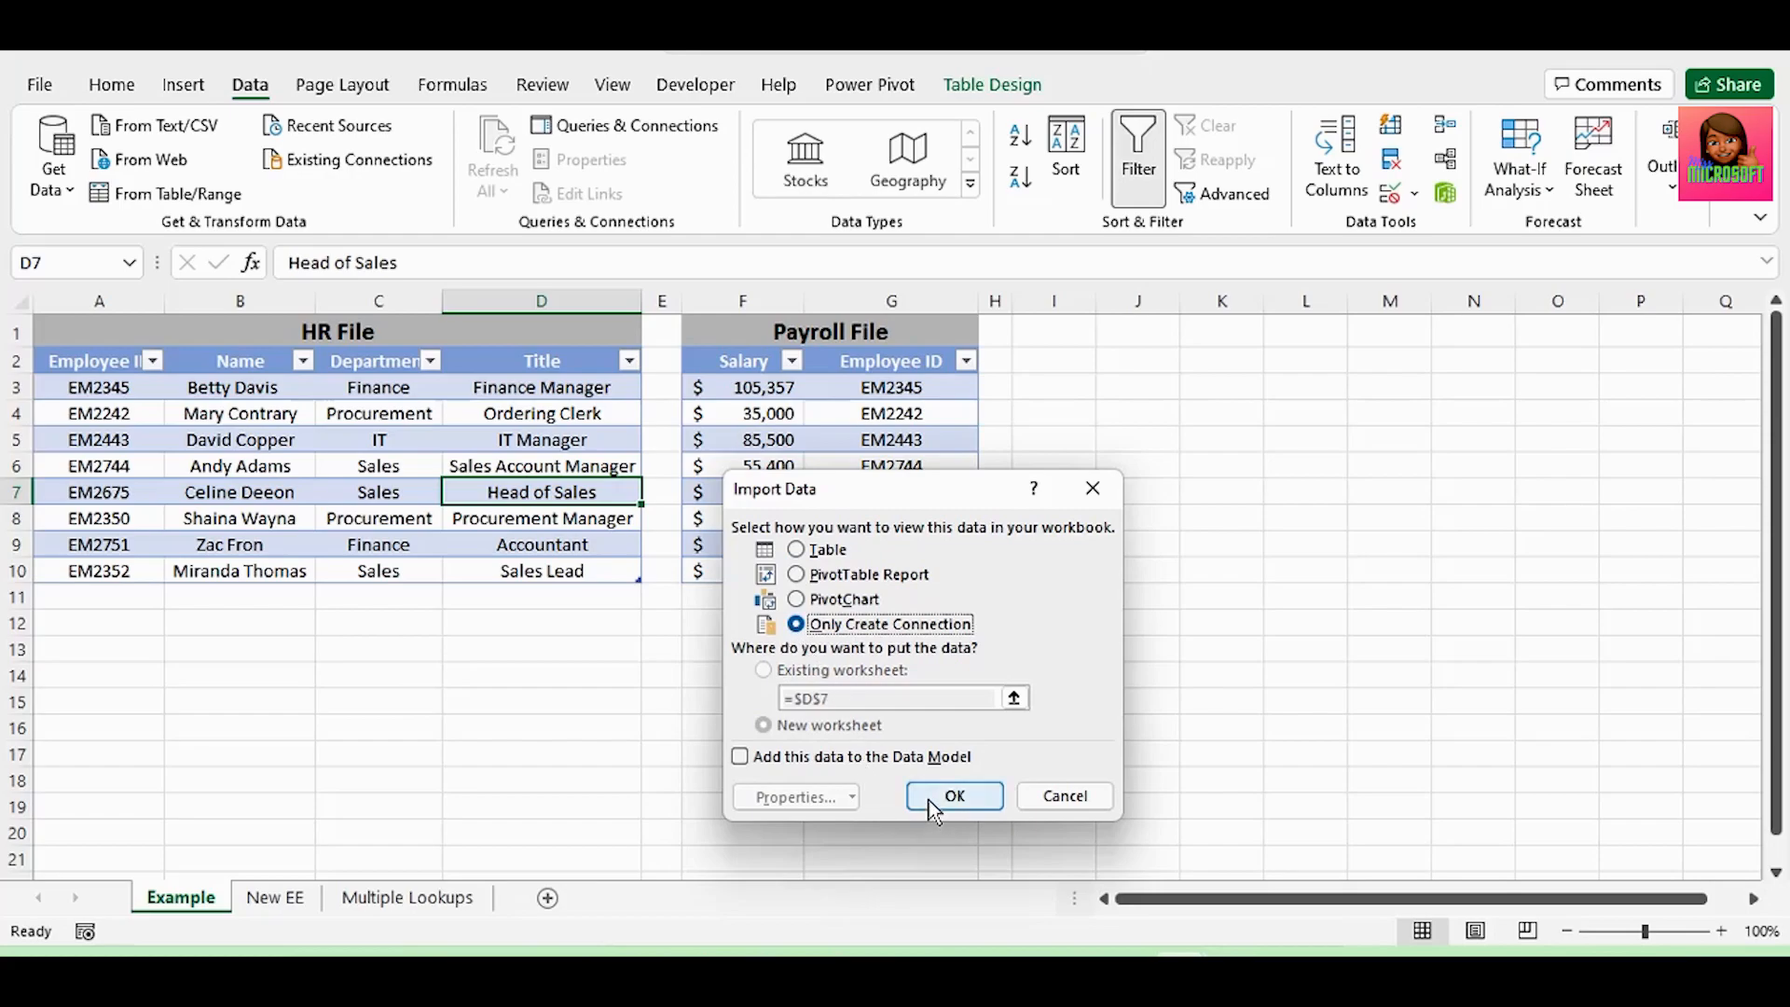
{"action": "left_click", "coordinate": [954, 796]}
{"action": "left_click", "coordinate": [890, 439]}
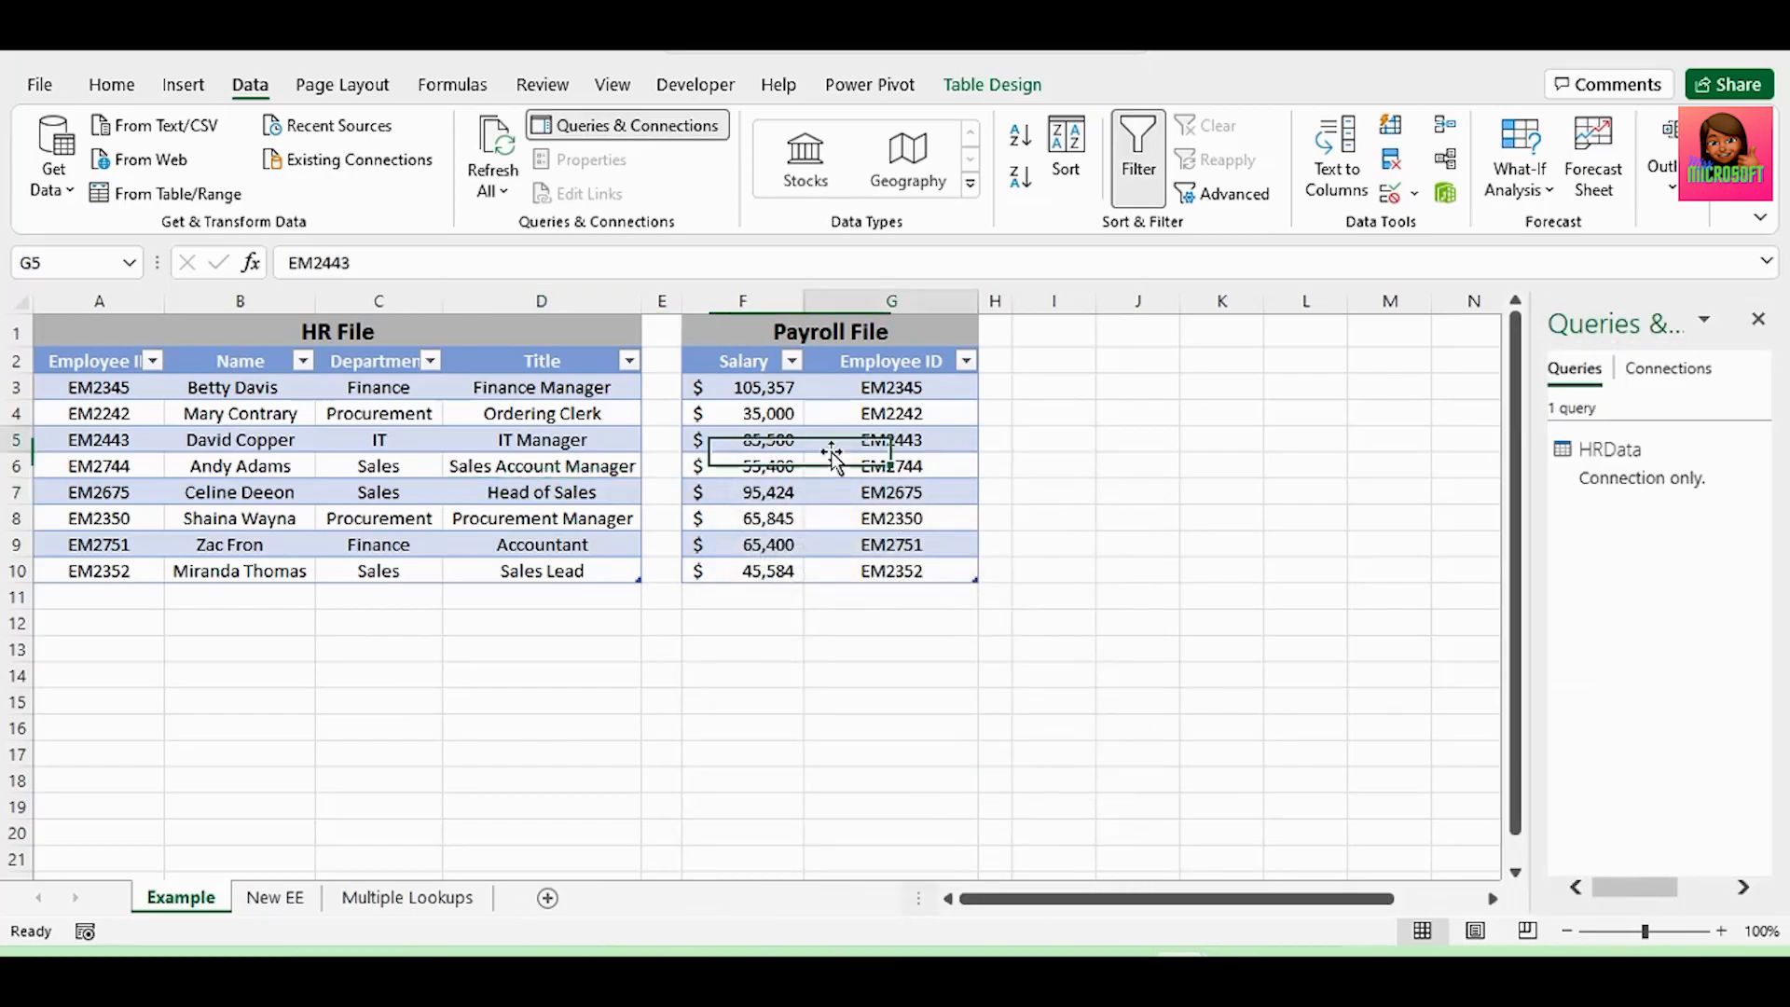
Step: Load the payroll table into Power Query and rename the query from Table12 to PayrollData
{"action": "left_click", "coordinate": [177, 193]}
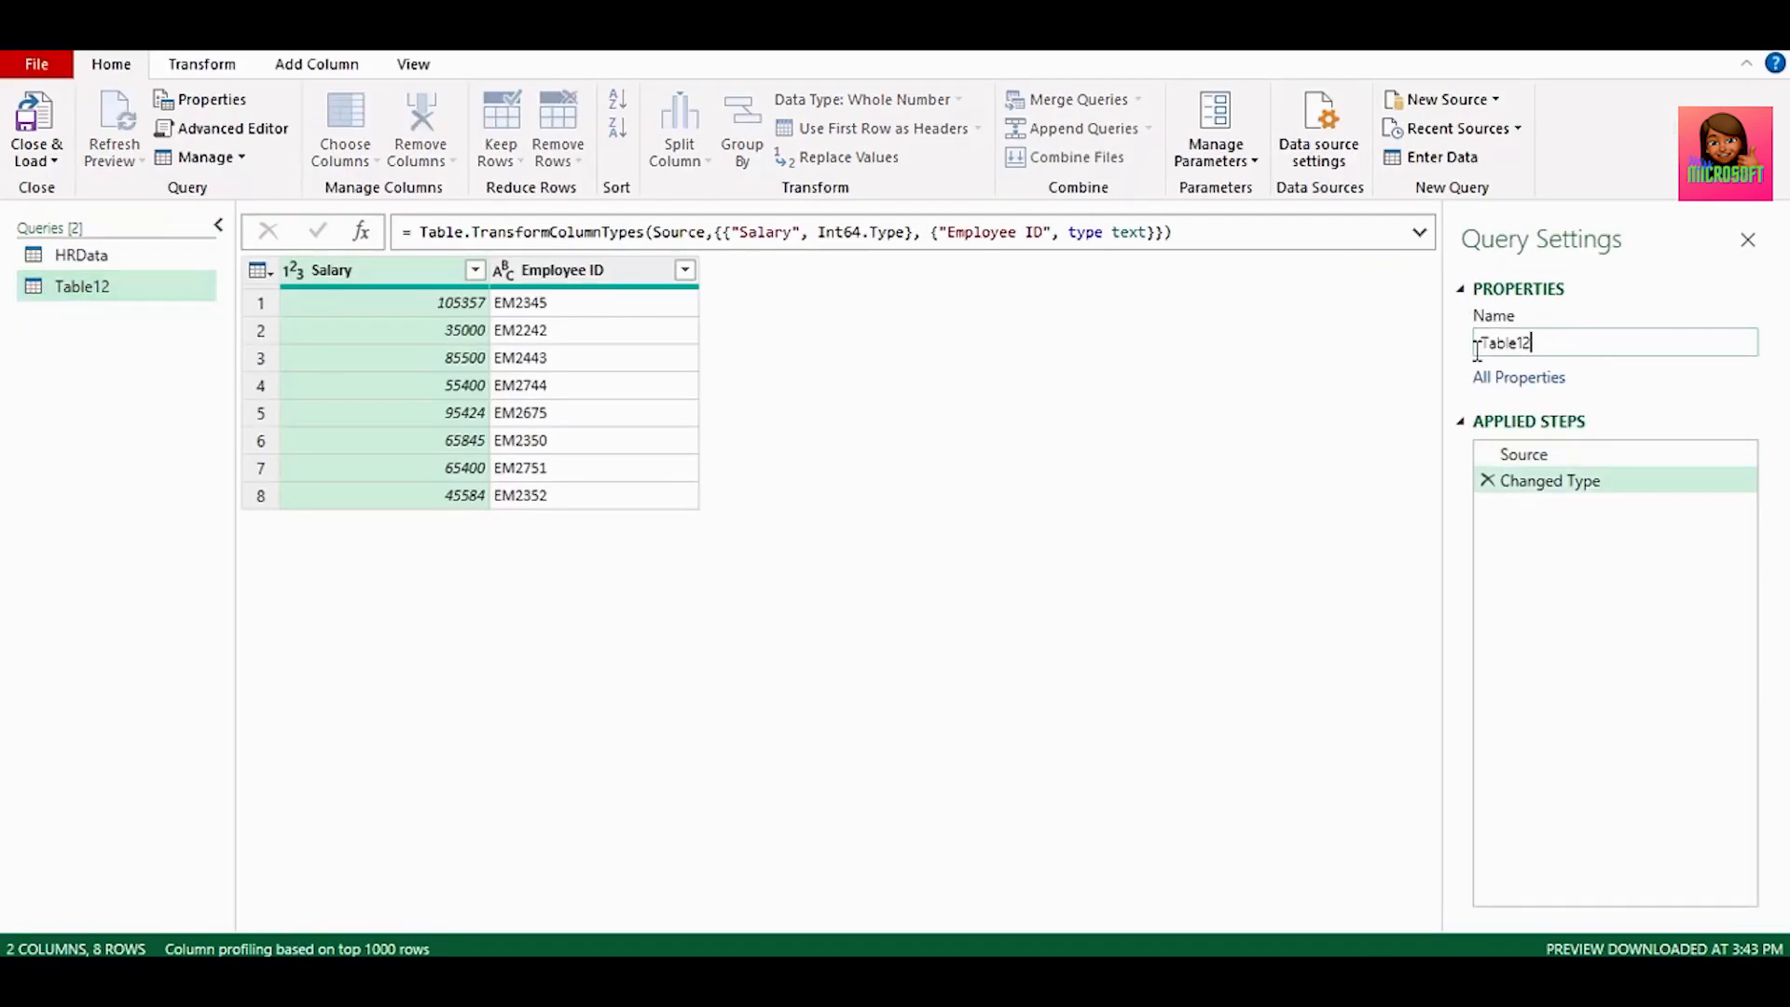
{"action": "left_click_drag", "start_coordinate": [1560, 341], "coordinate": [1480, 353]}
{"action": "type", "text": "PayrollData"}
{"action": "key", "text": "Return"}
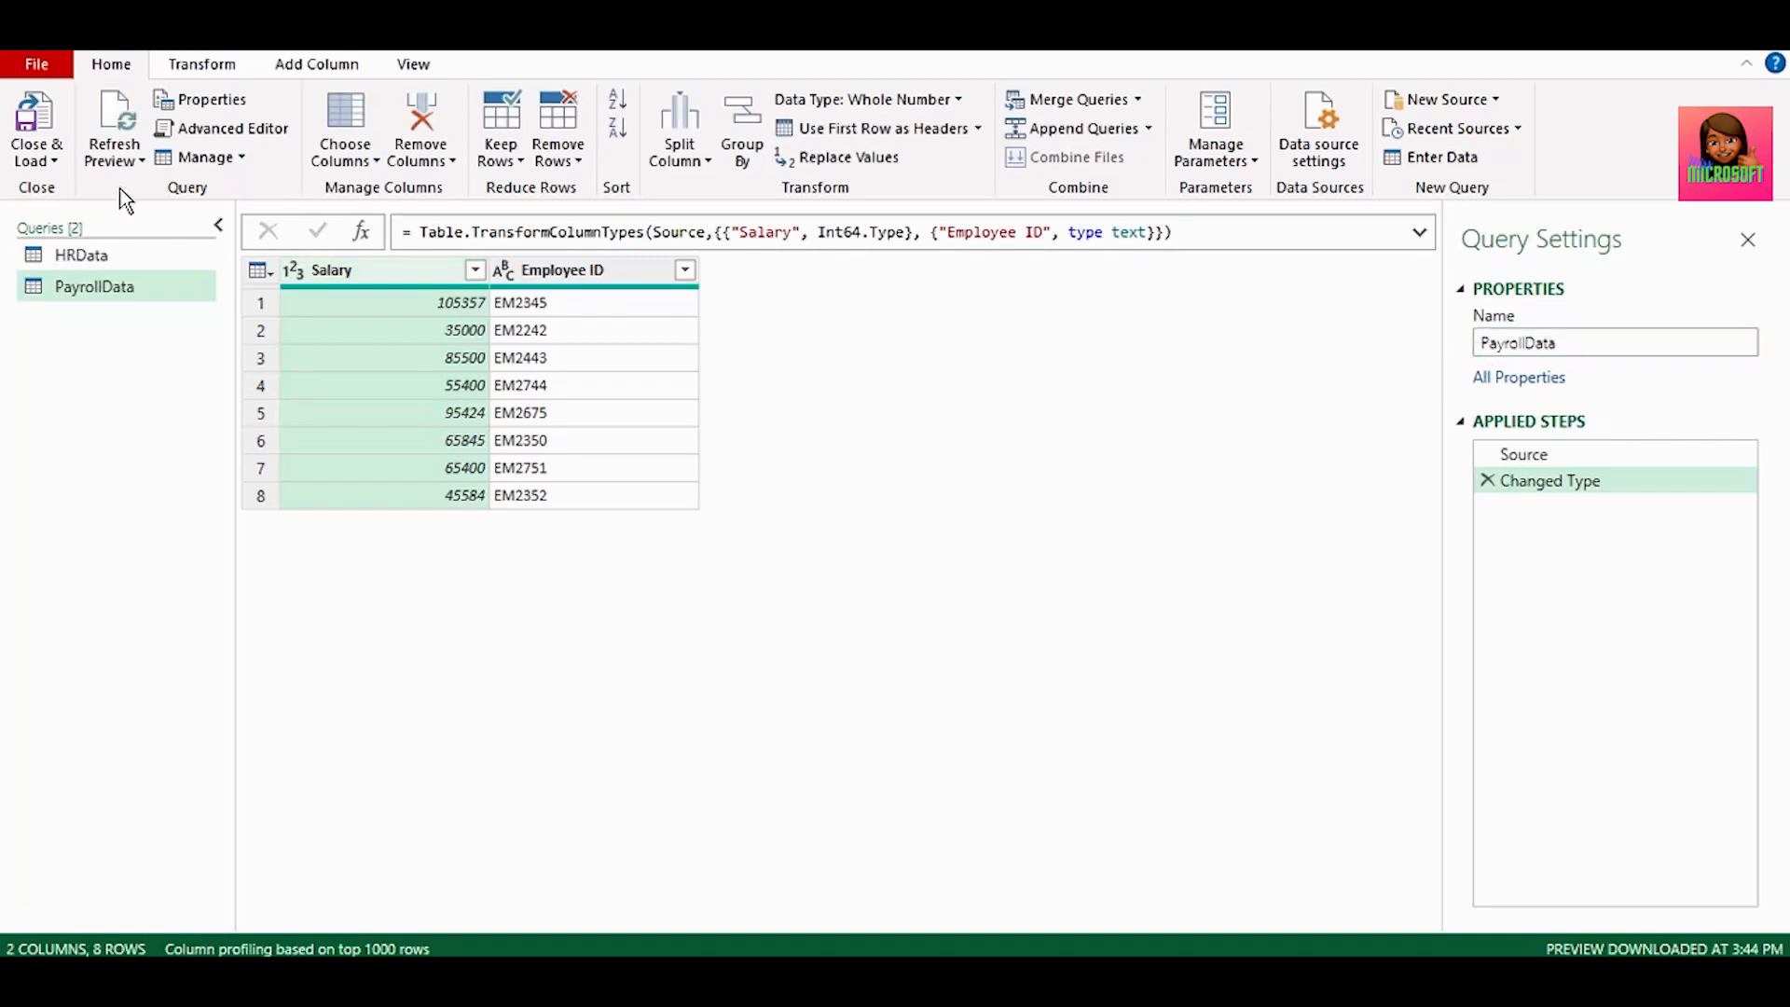
Step: Close & Load PayrollData as a connection only
{"action": "left_click", "coordinate": [36, 133]}
{"action": "left_click", "coordinate": [794, 624]}
{"action": "left_click", "coordinate": [954, 795]}
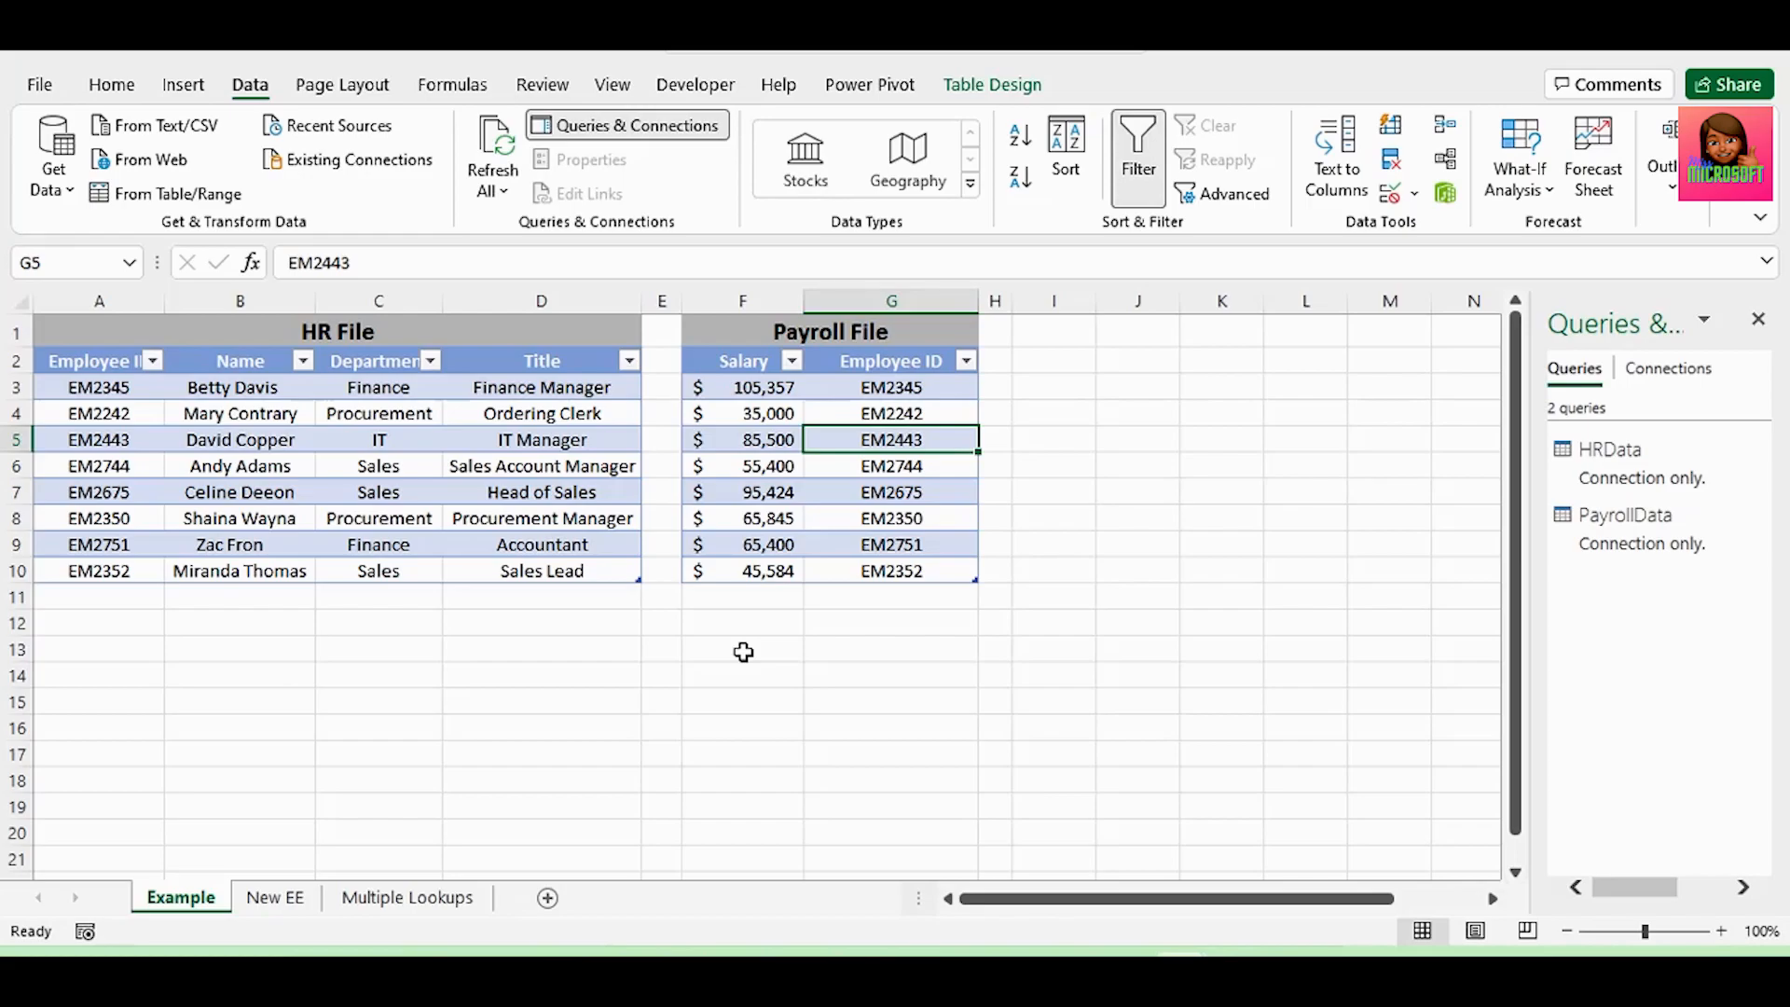
{"action": "left_click", "coordinate": [483, 484]}
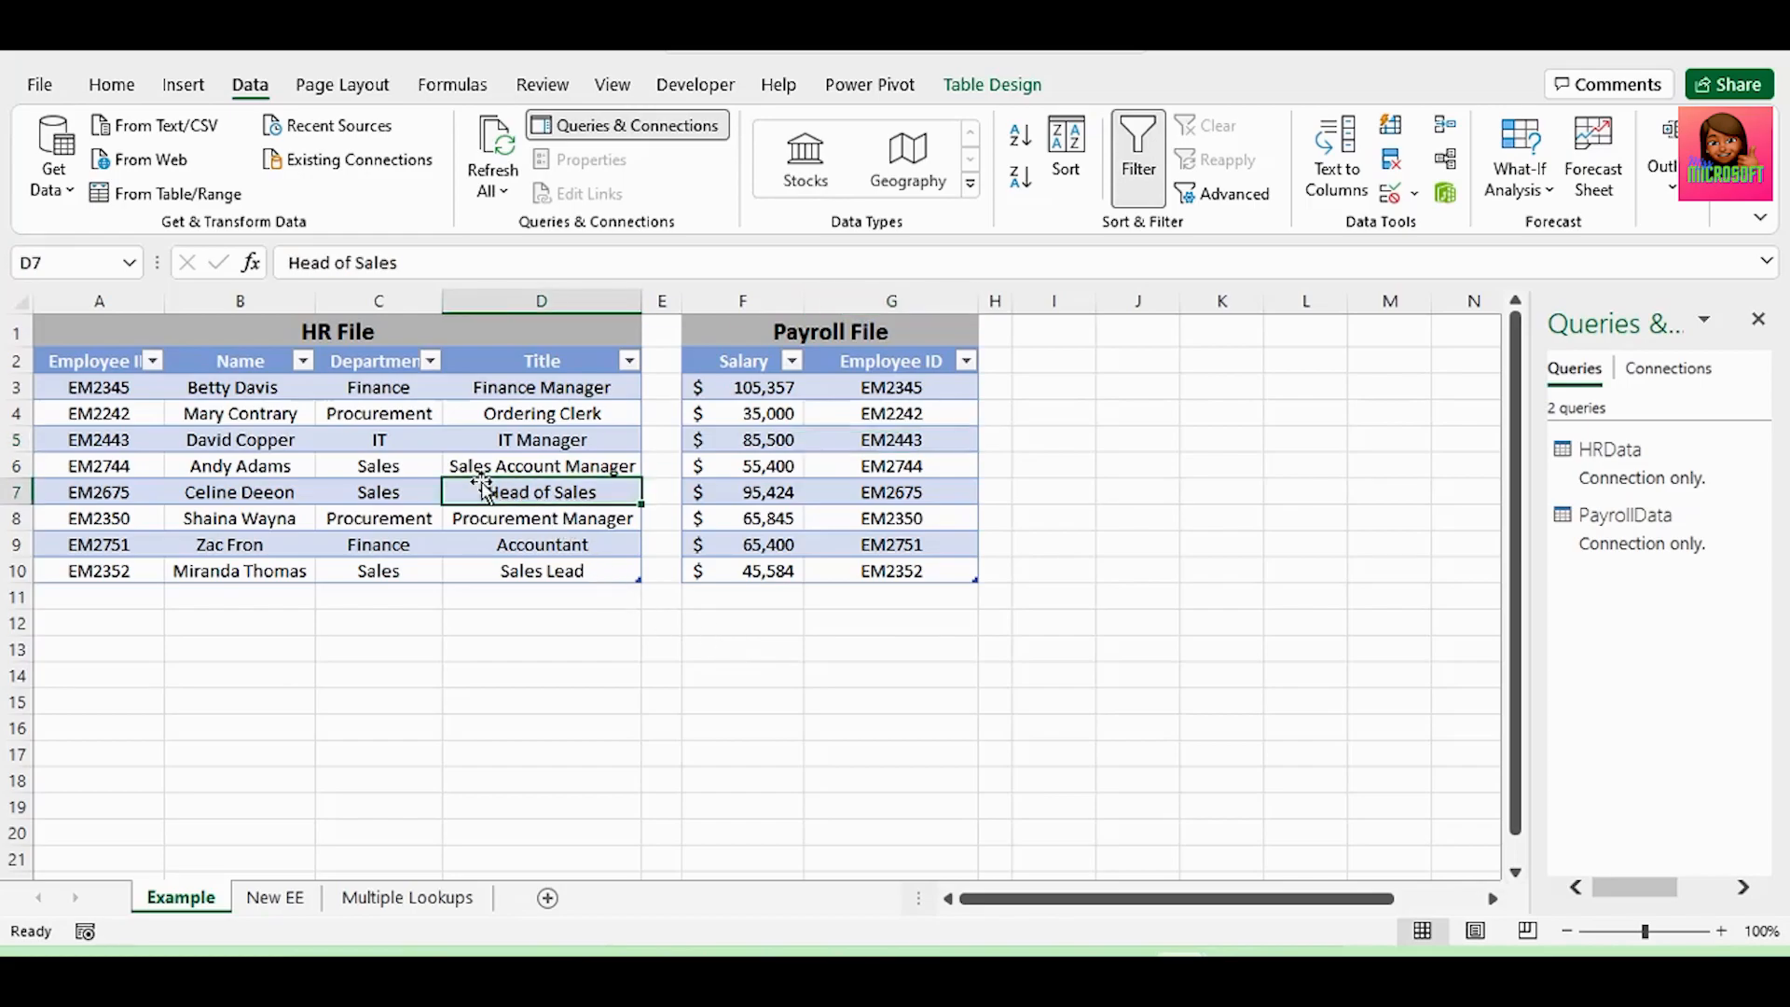
{"action": "left_click", "coordinate": [52, 194]}
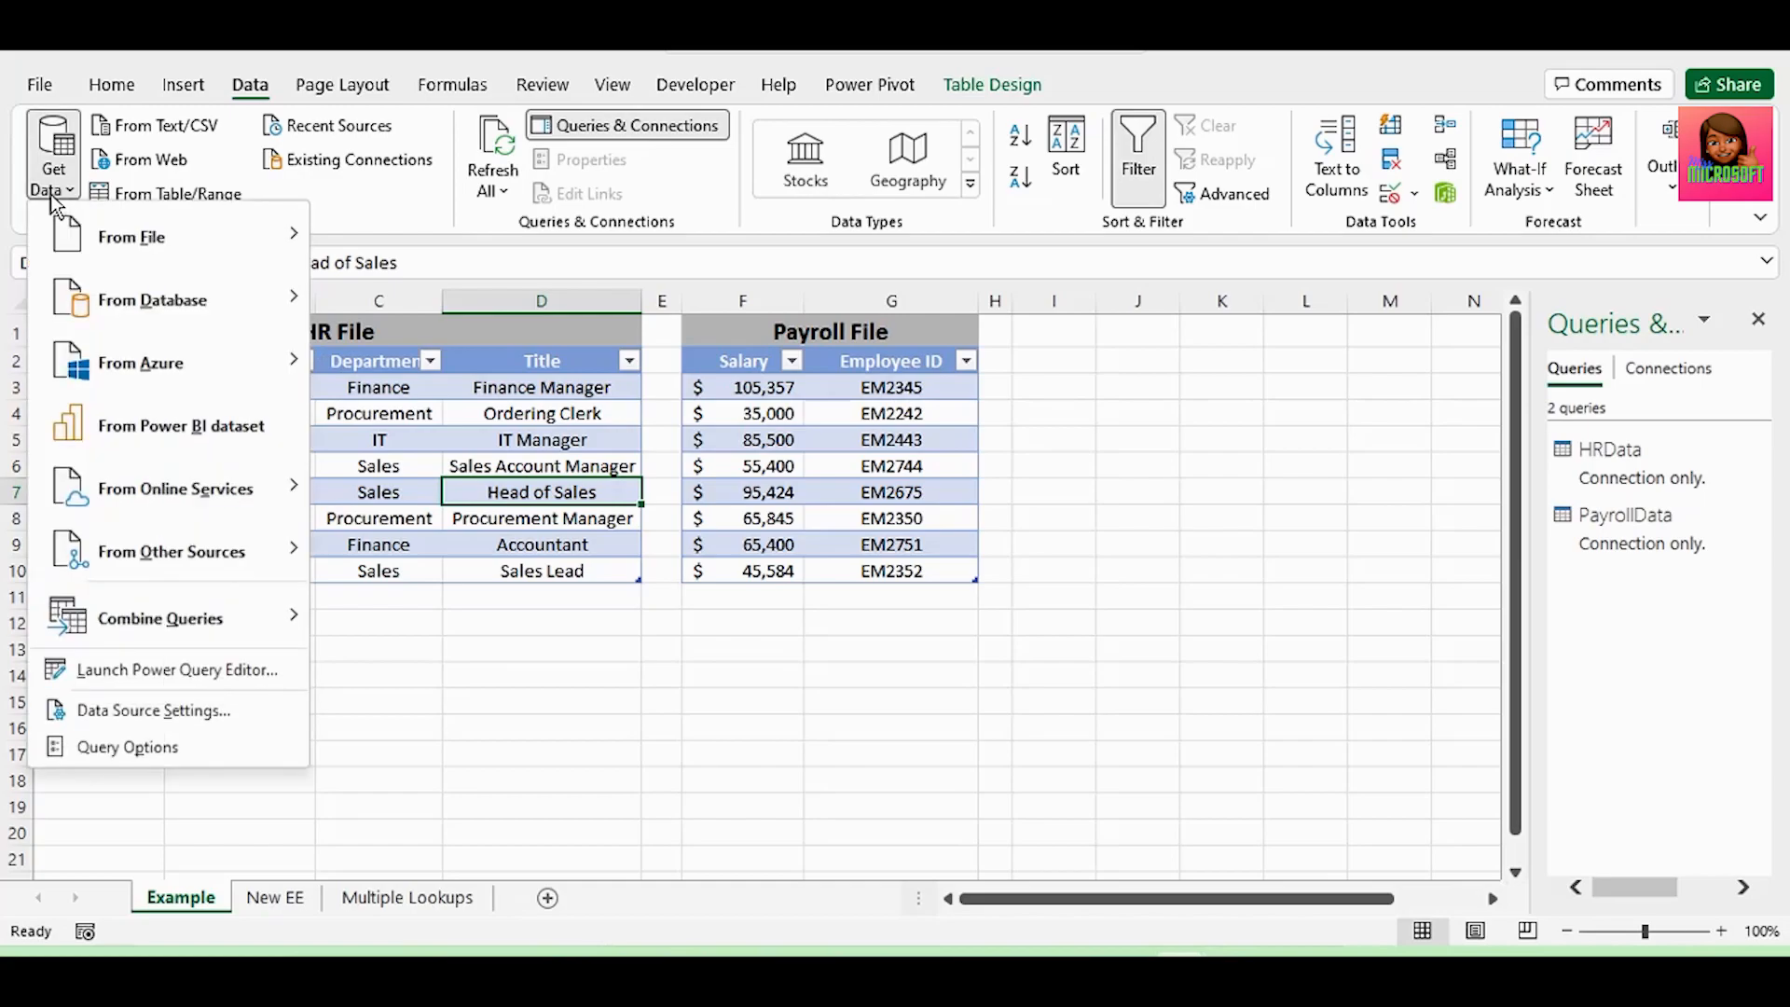
{"action": "mouse_move", "coordinate": [161, 618]}
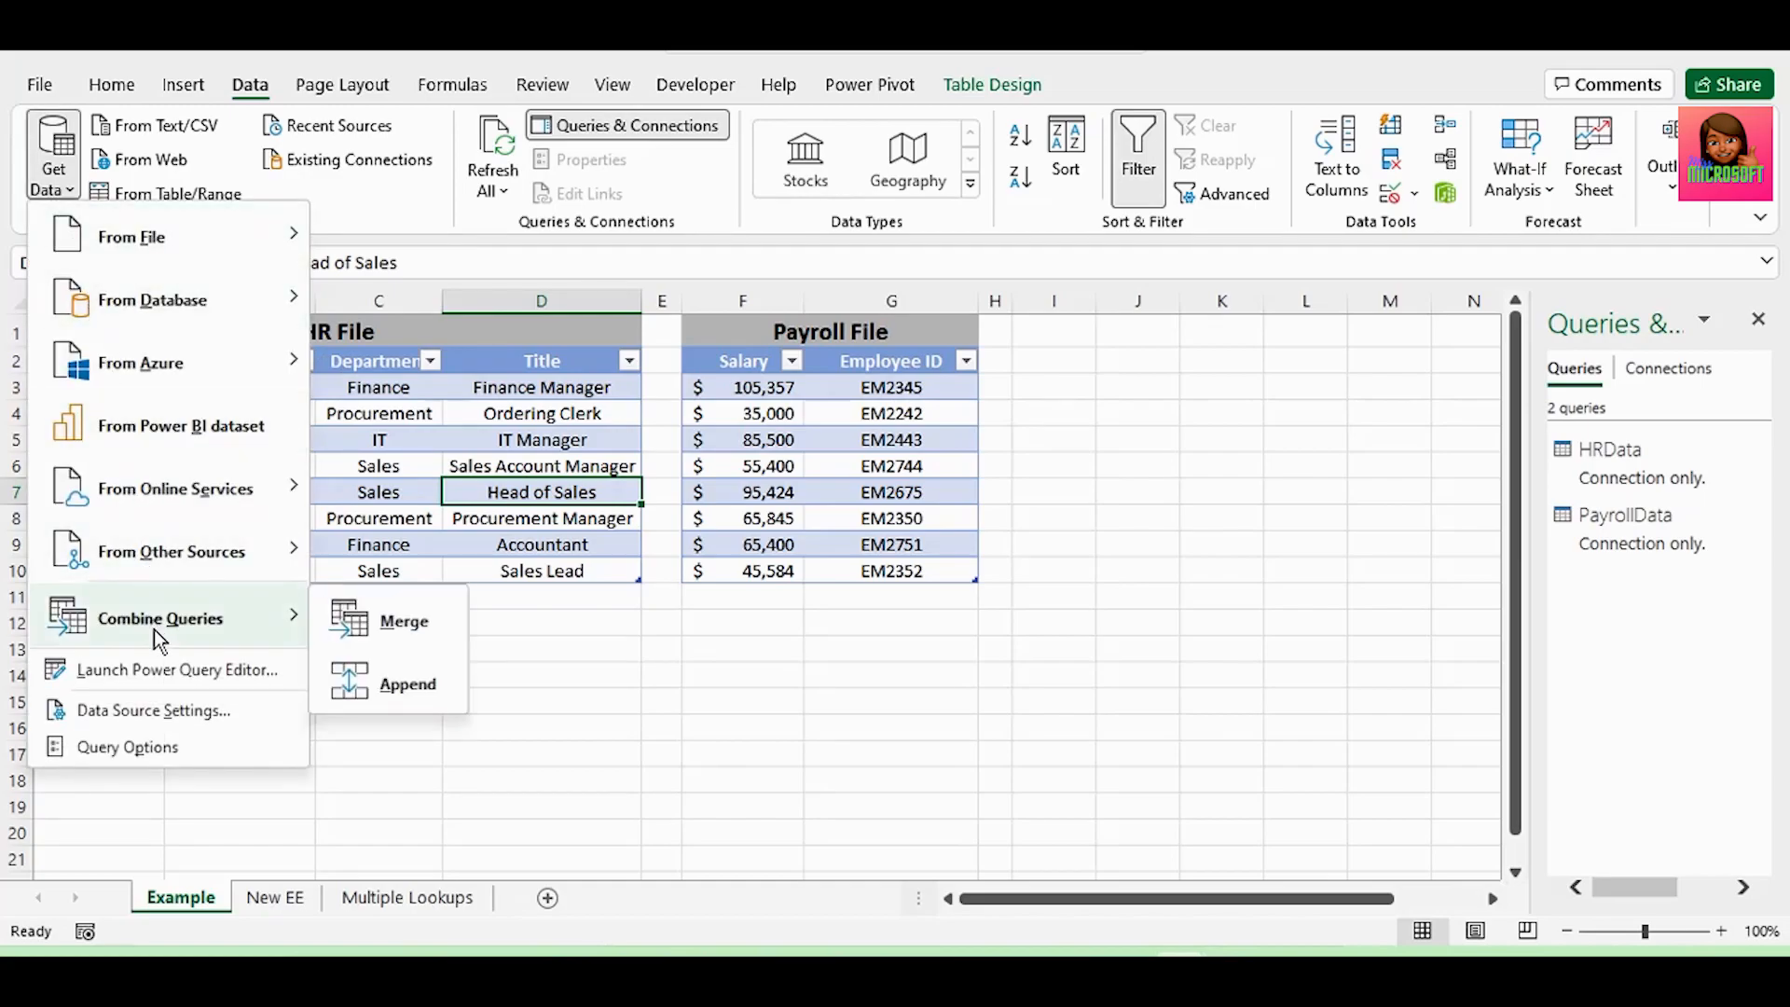
{"action": "left_click", "coordinate": [391, 620]}
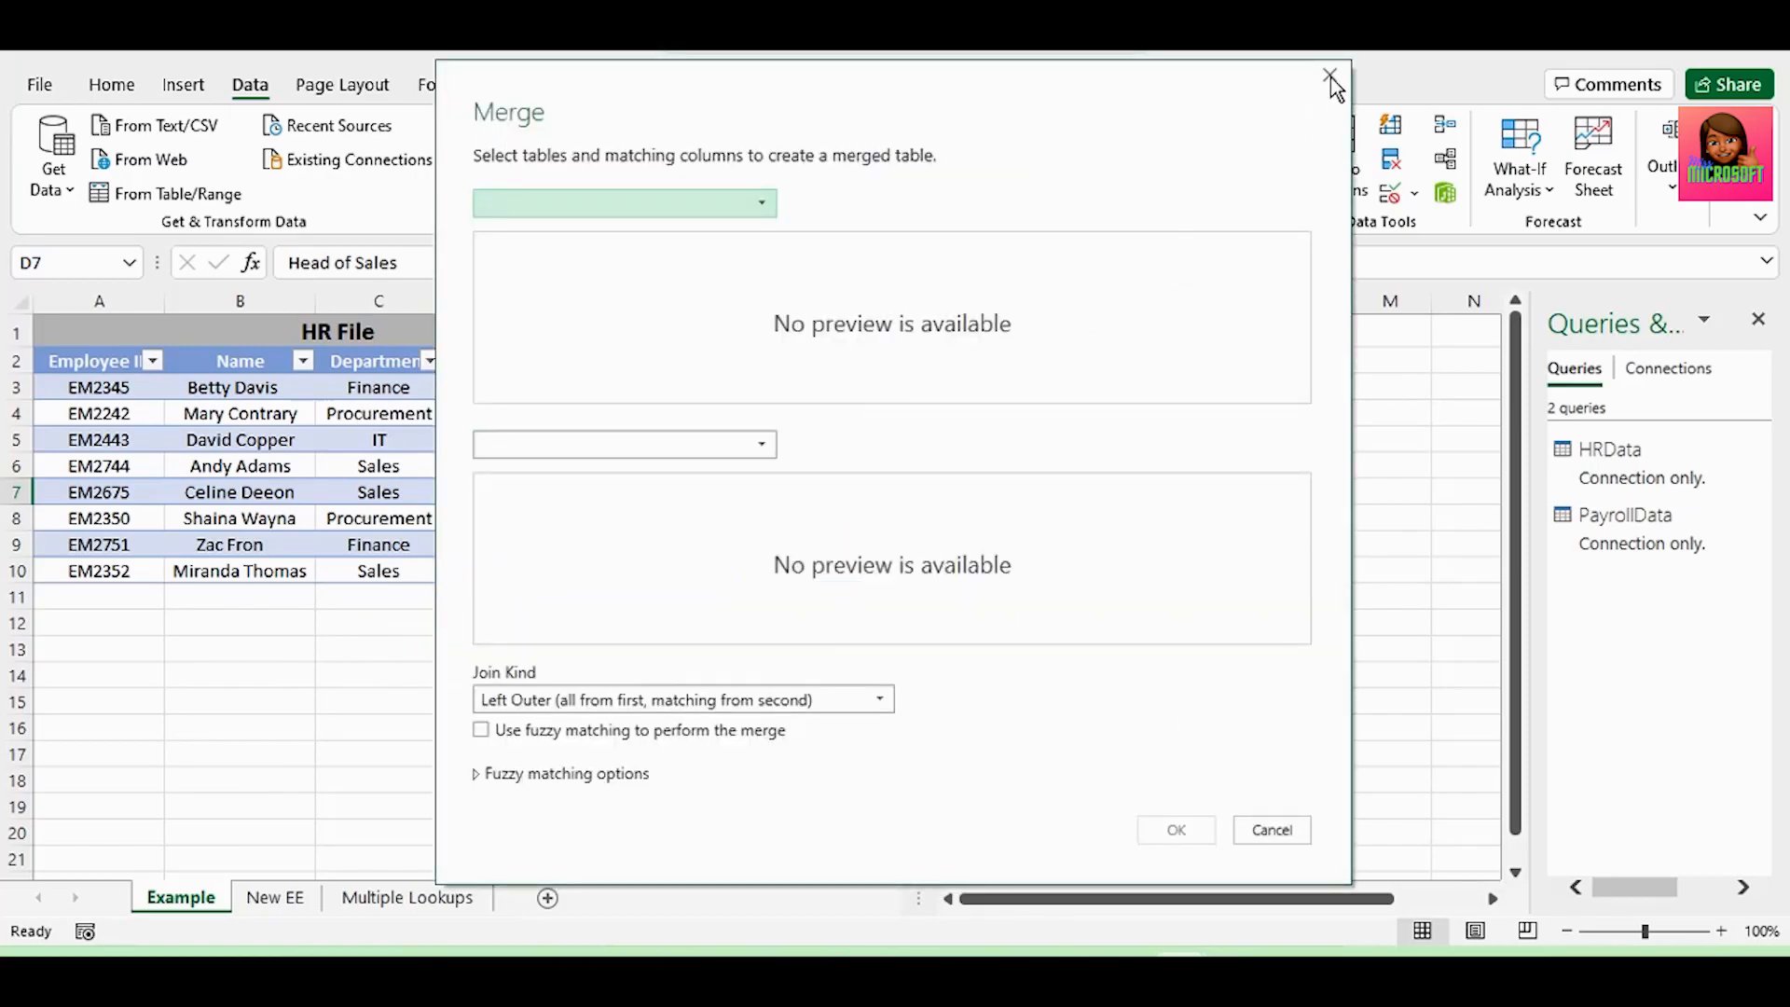
{"action": "left_click", "coordinate": [1332, 82]}
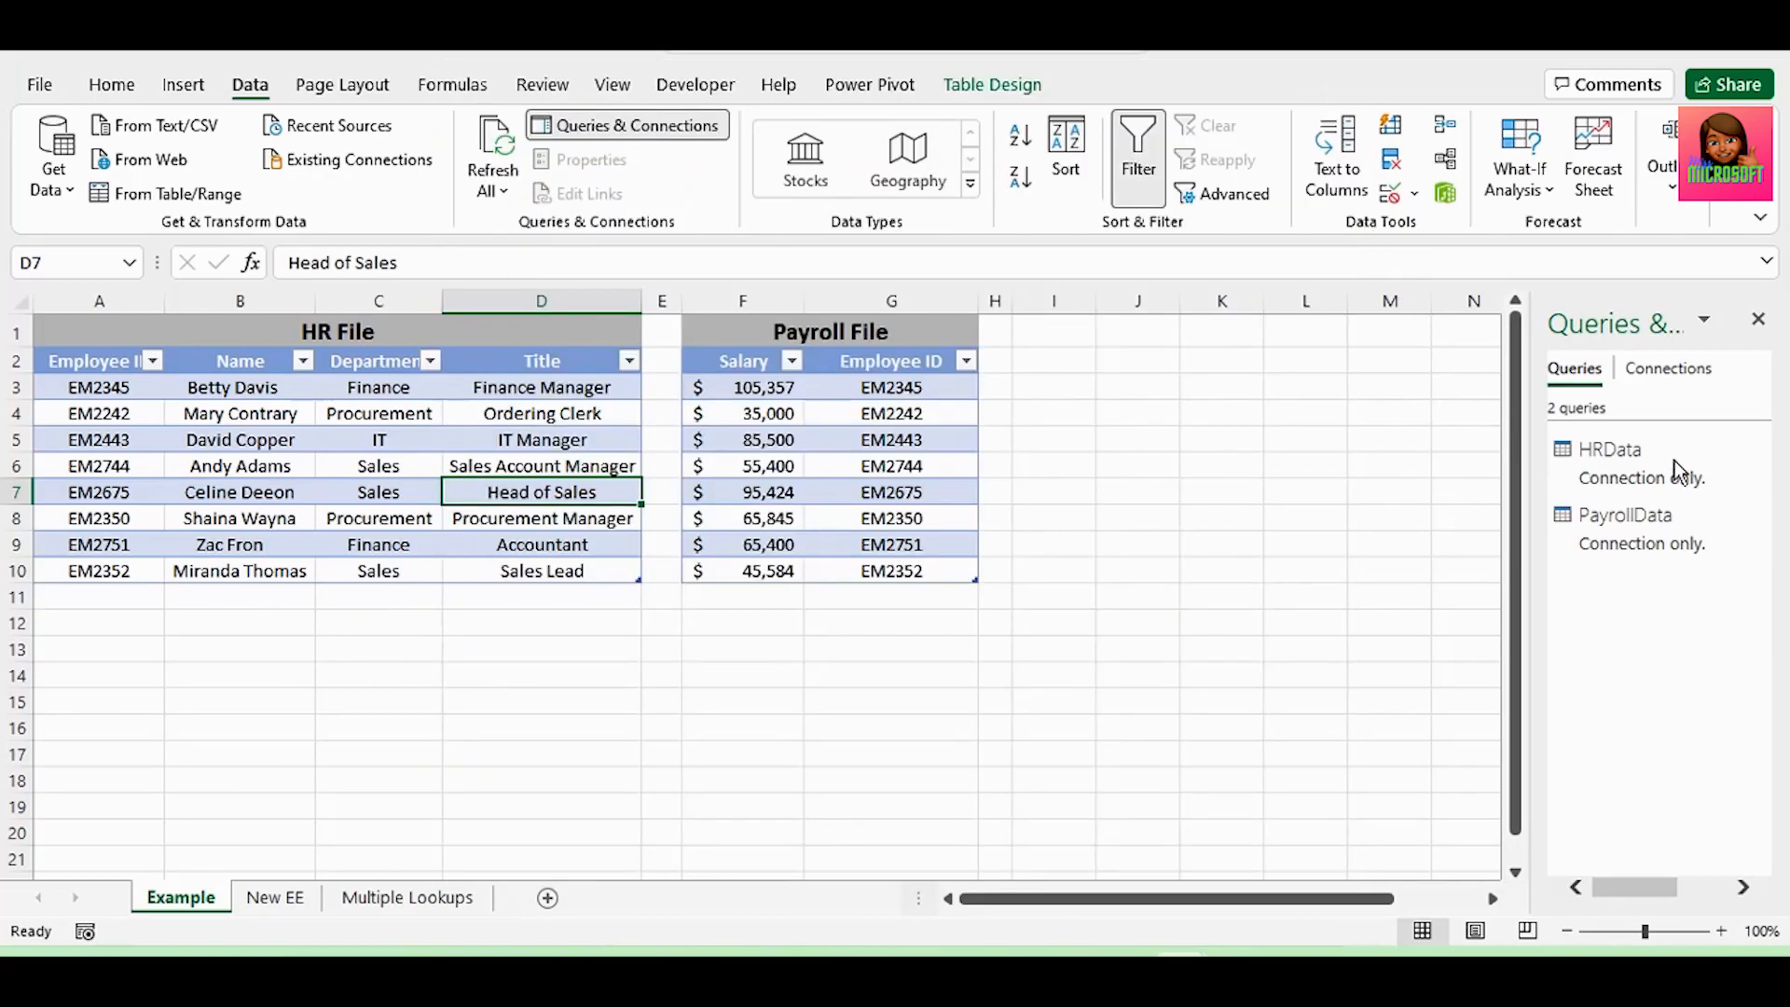
{"action": "left_click", "coordinate": [1672, 460]}
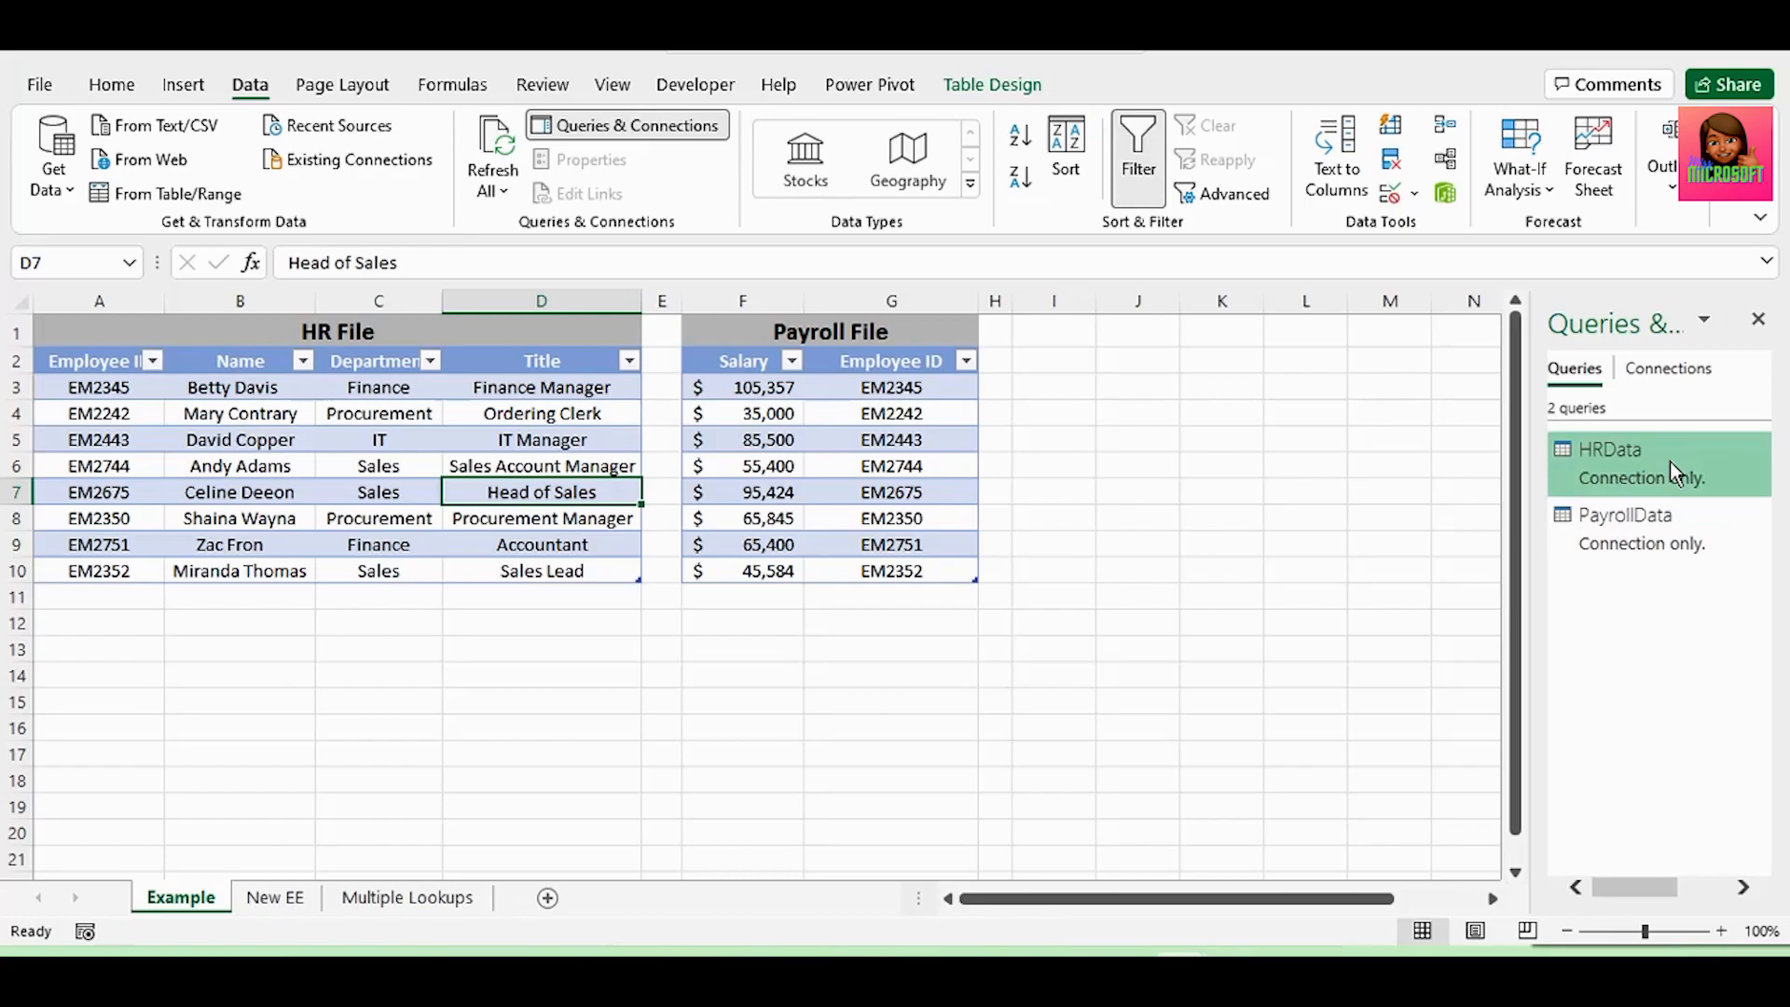
{"action": "right_click", "coordinate": [1669, 461]}
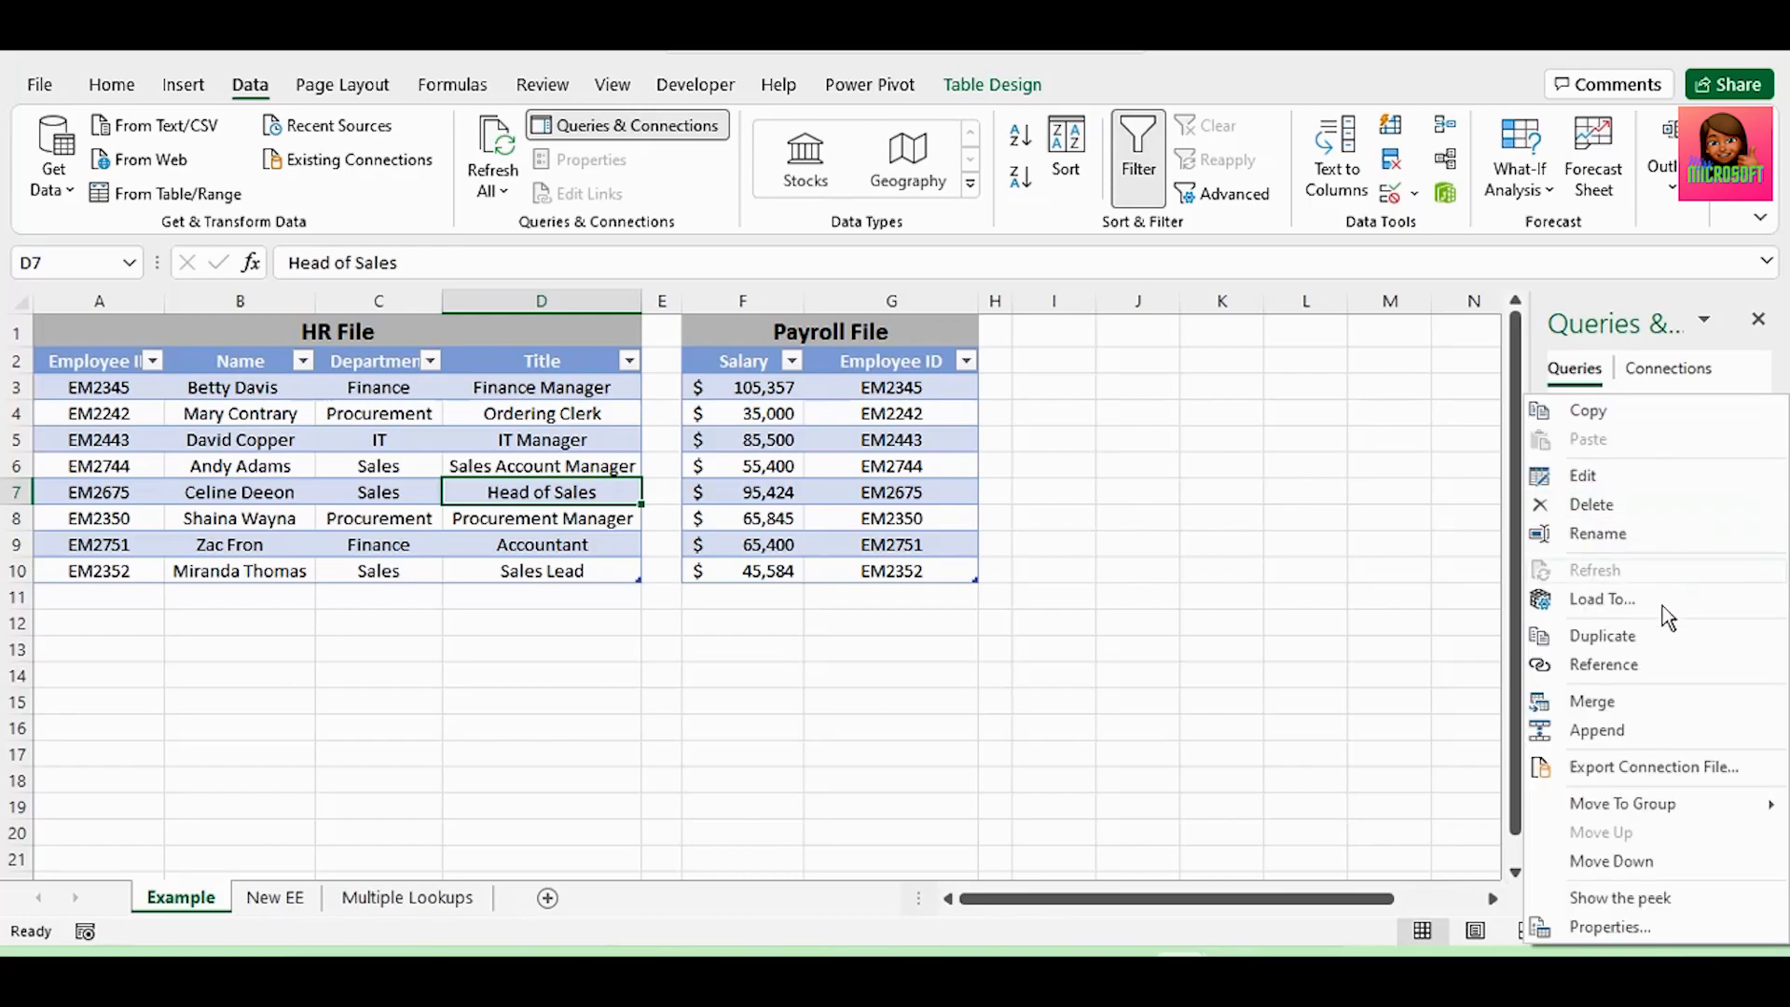
Step: Merge HRData with PayrollData, matching the Employee ID column in both tables
{"action": "left_click", "coordinate": [1628, 718]}
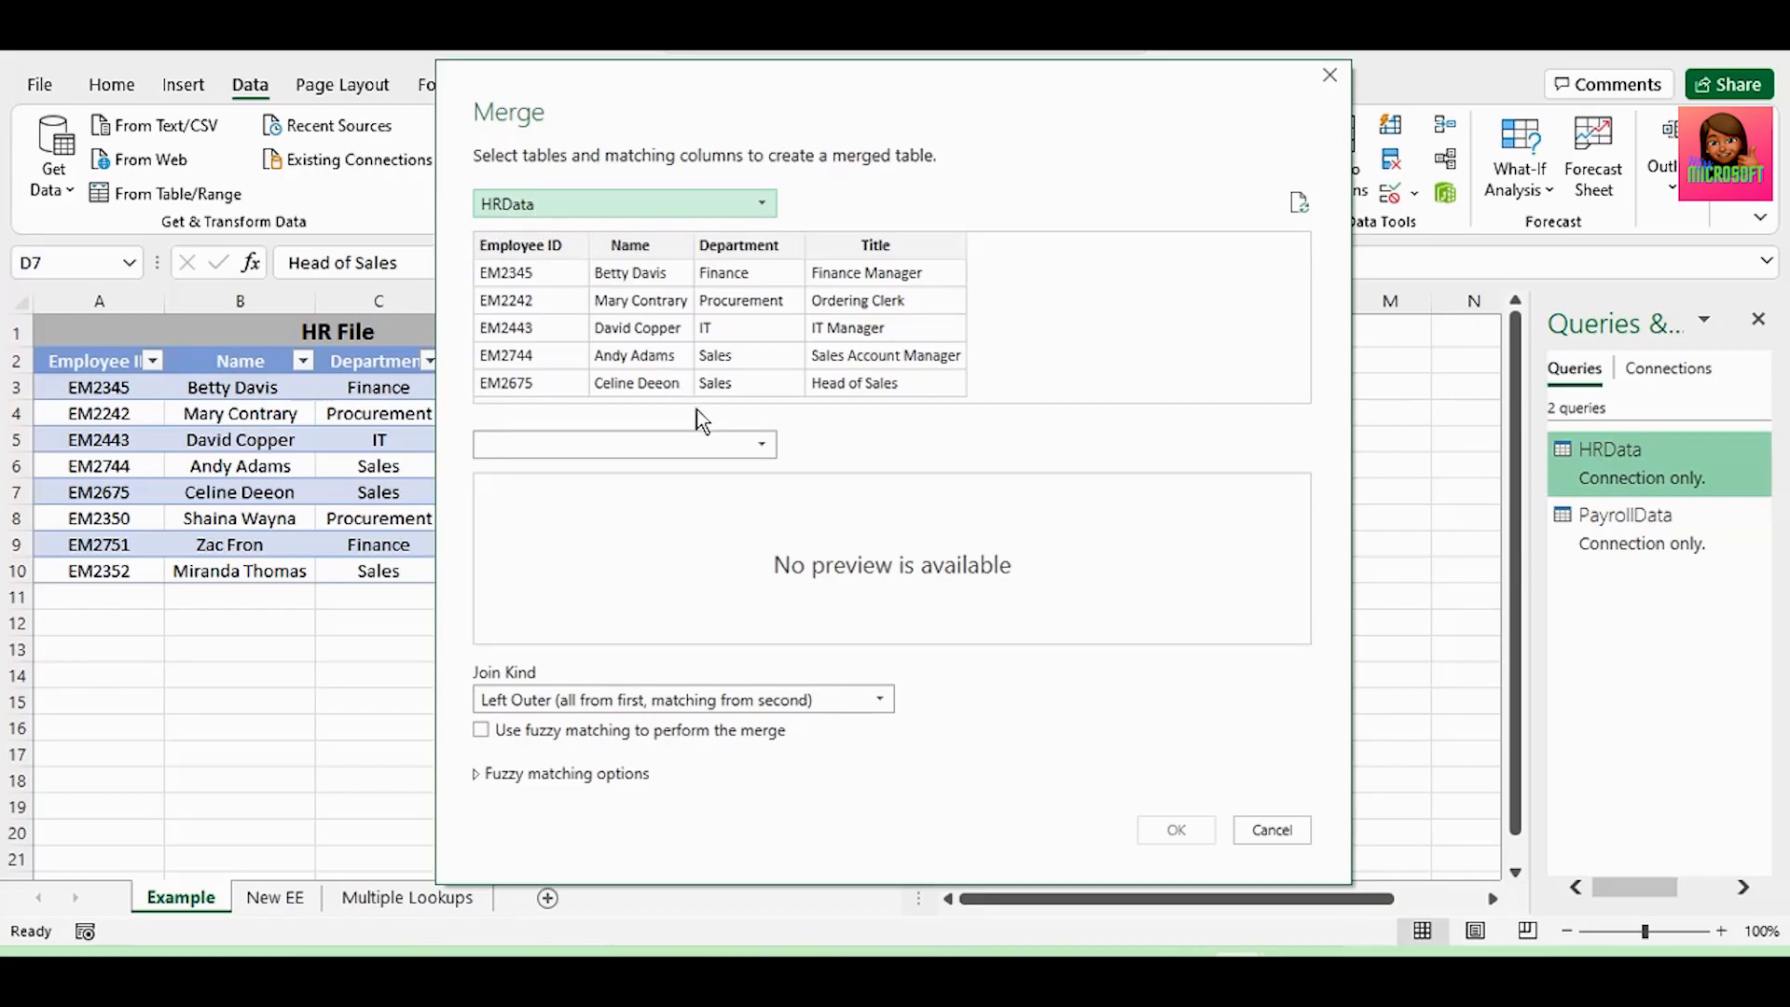
{"action": "left_click", "coordinate": [763, 446]}
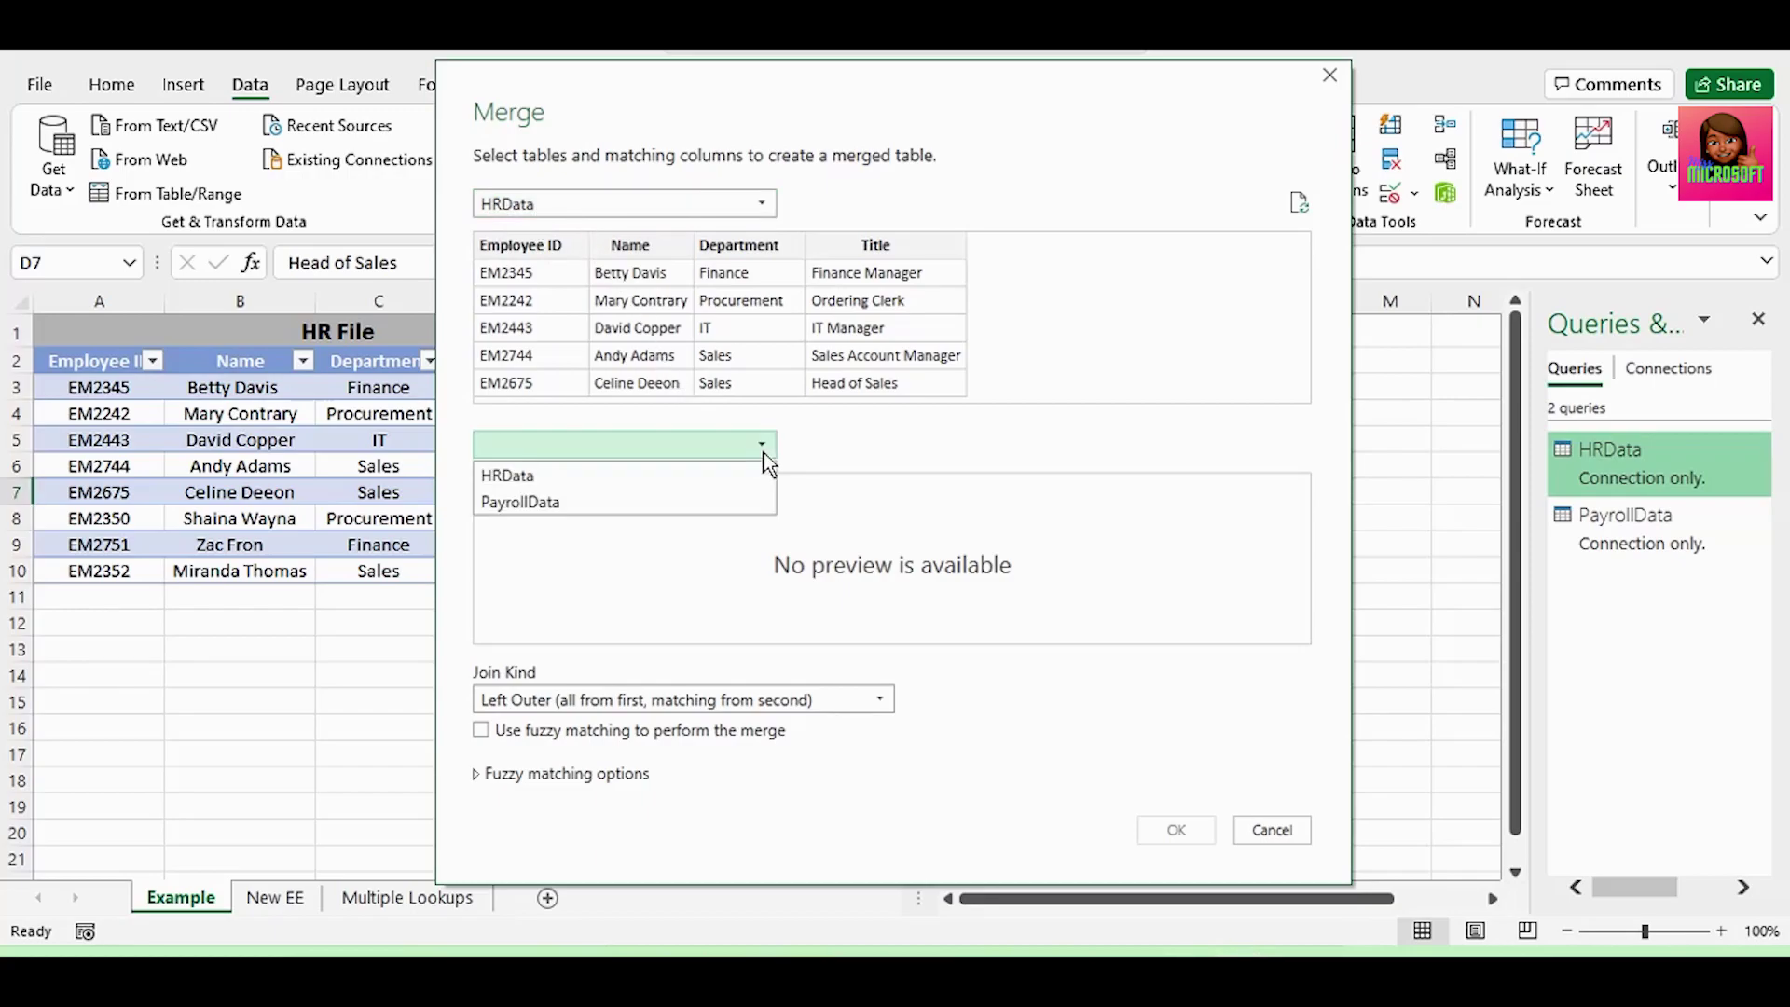
{"action": "left_click", "coordinate": [647, 501]}
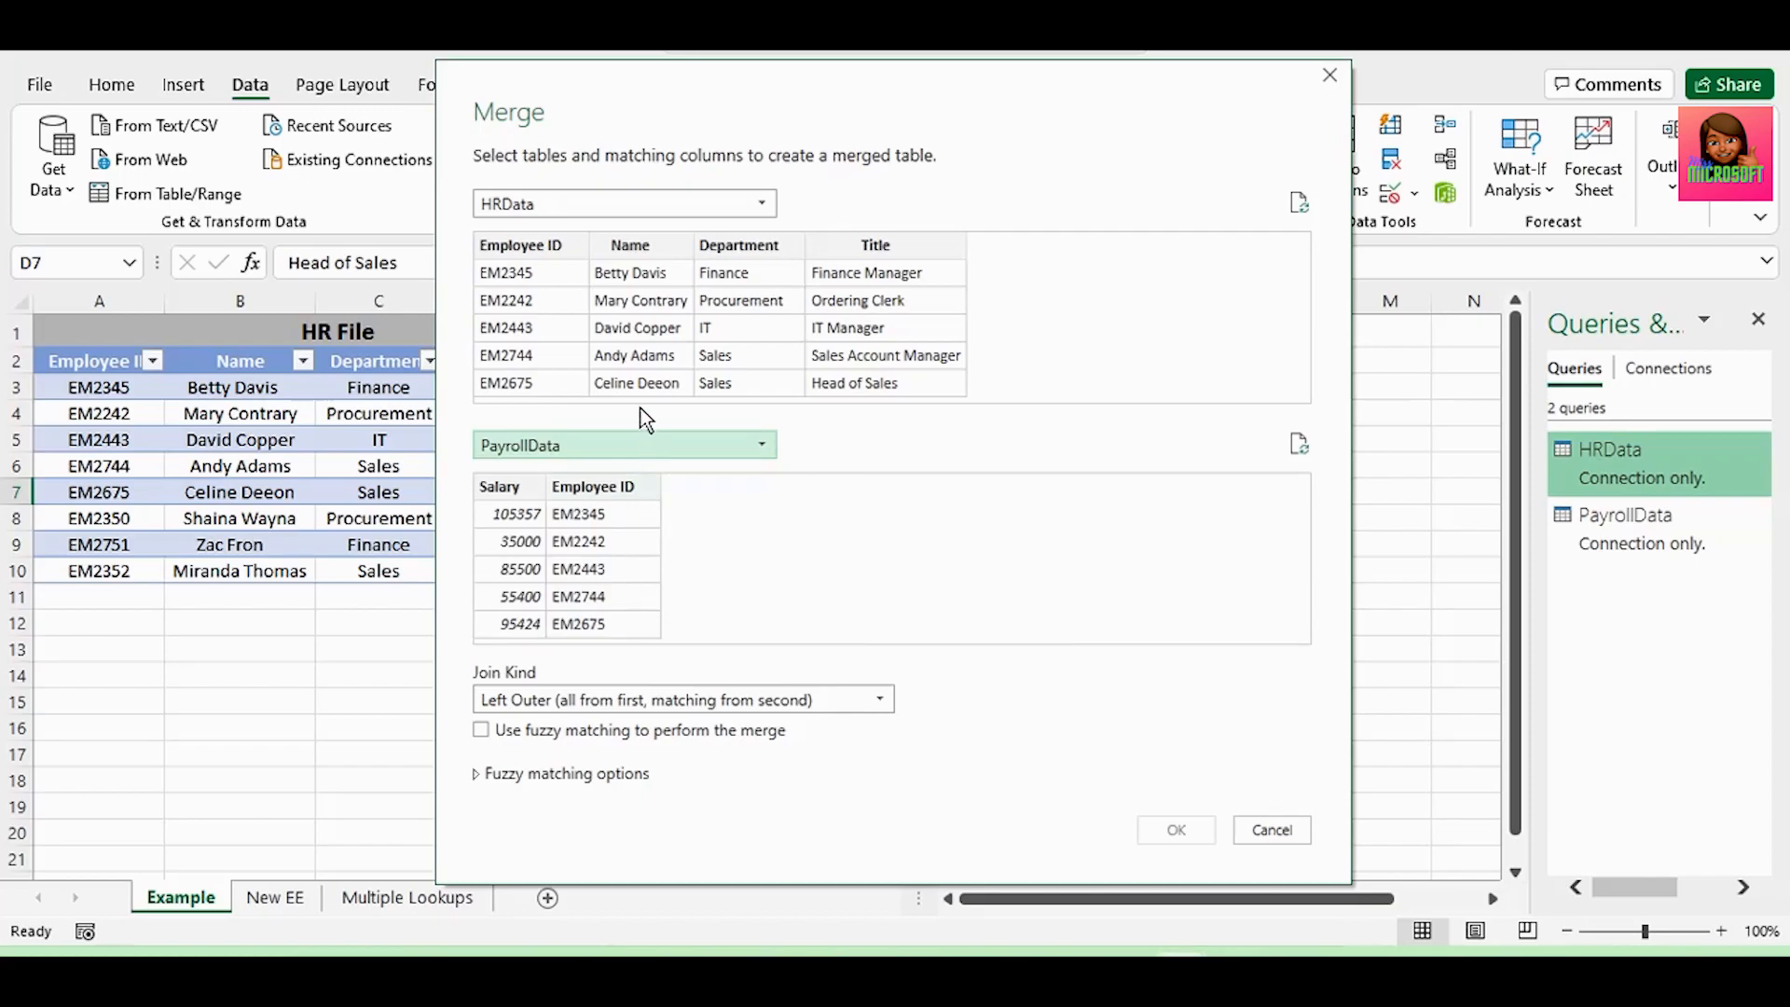
{"action": "left_click", "coordinate": [555, 252]}
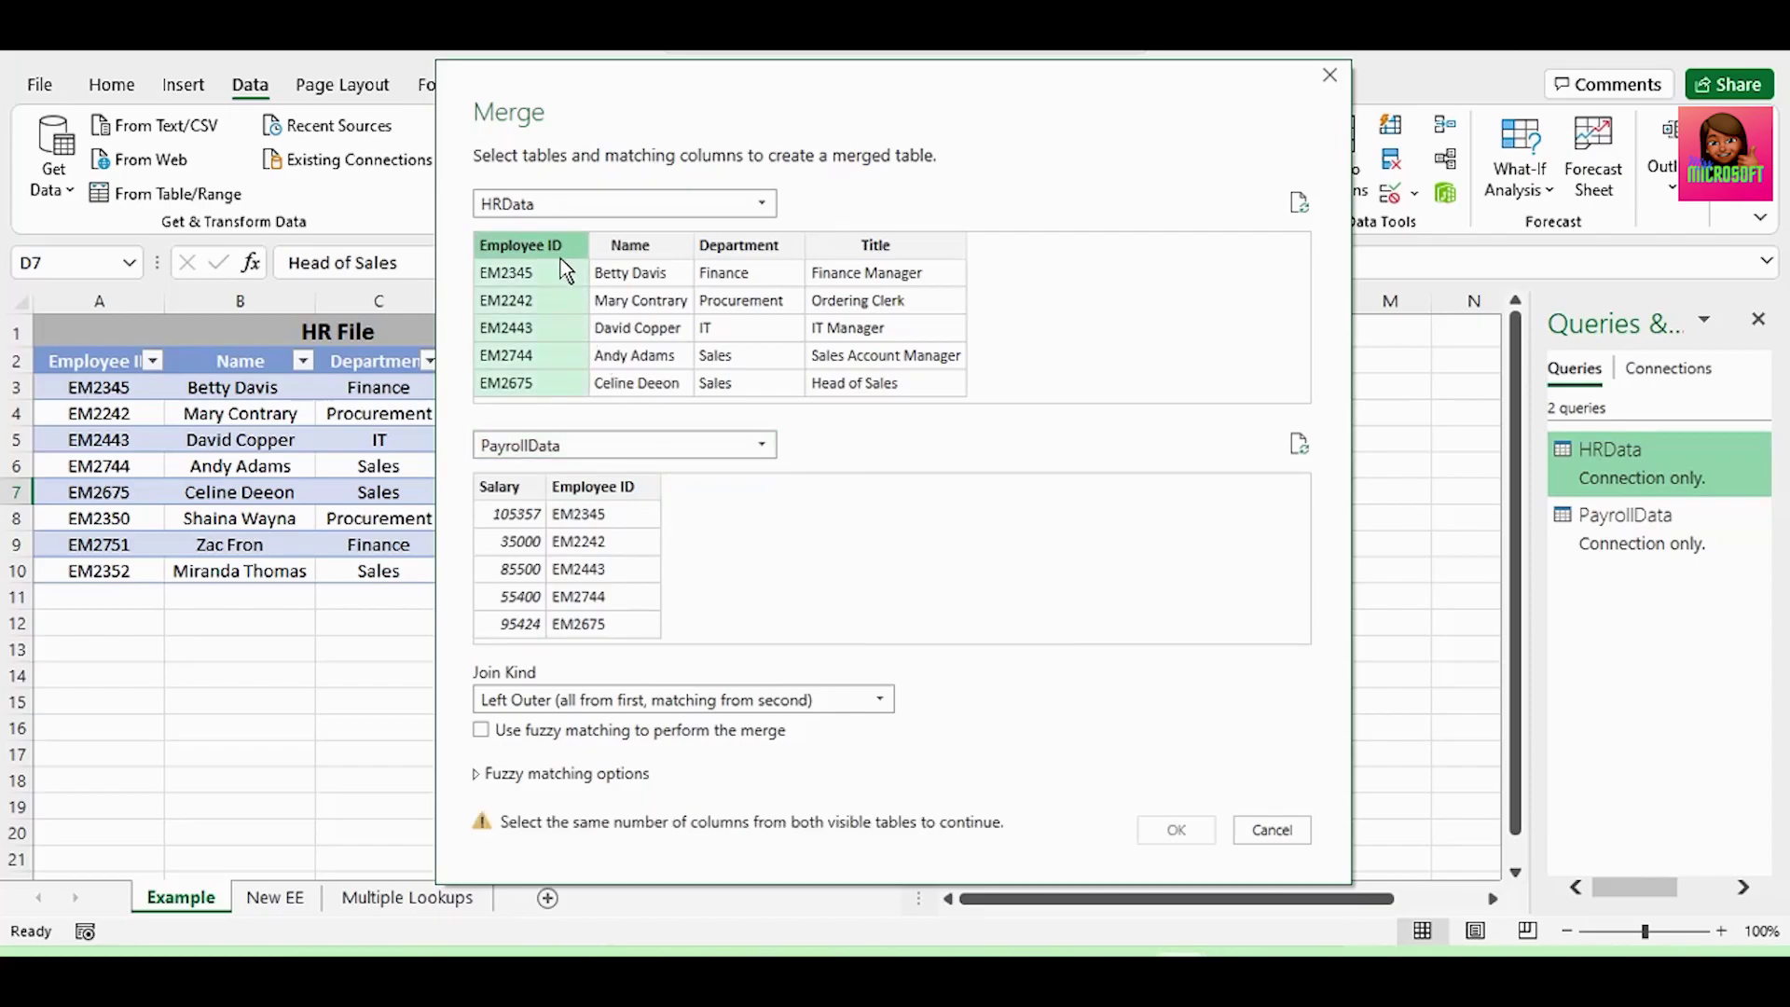
{"action": "left_click", "coordinate": [604, 489]}
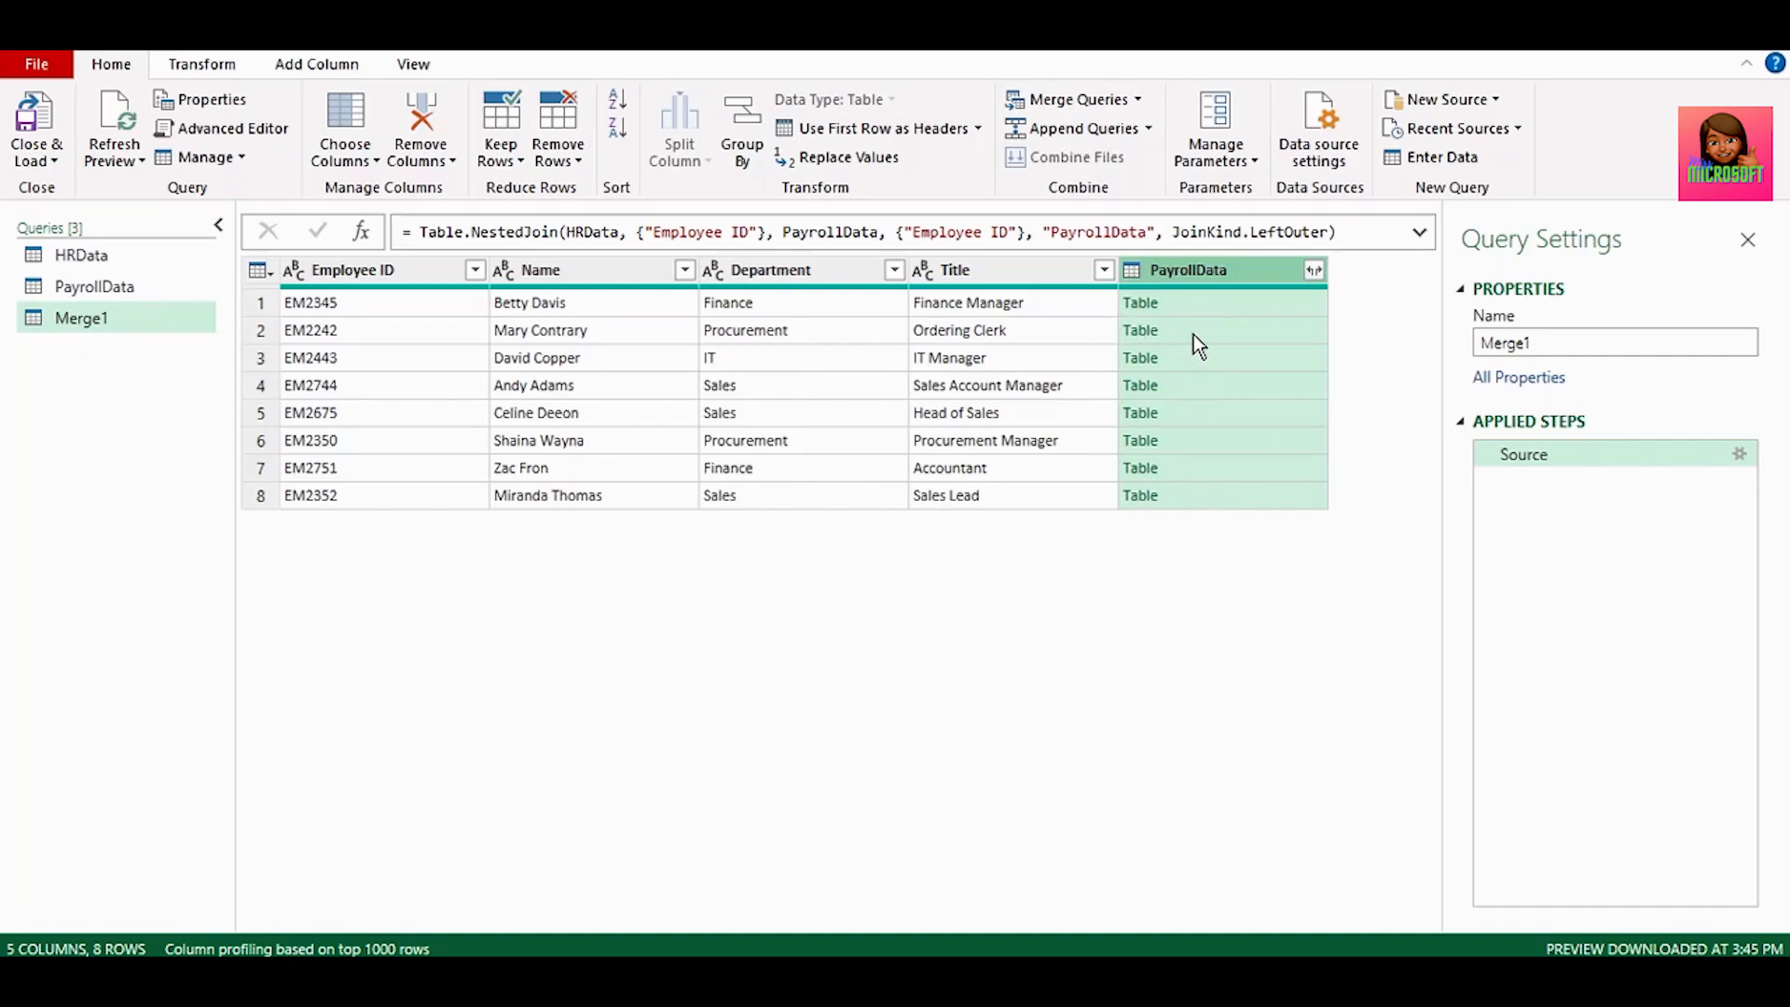
Step: Expand the nested PayrollData column to Salary only, without Employee ID or a name prefix
{"action": "left_click", "coordinate": [1221, 330]}
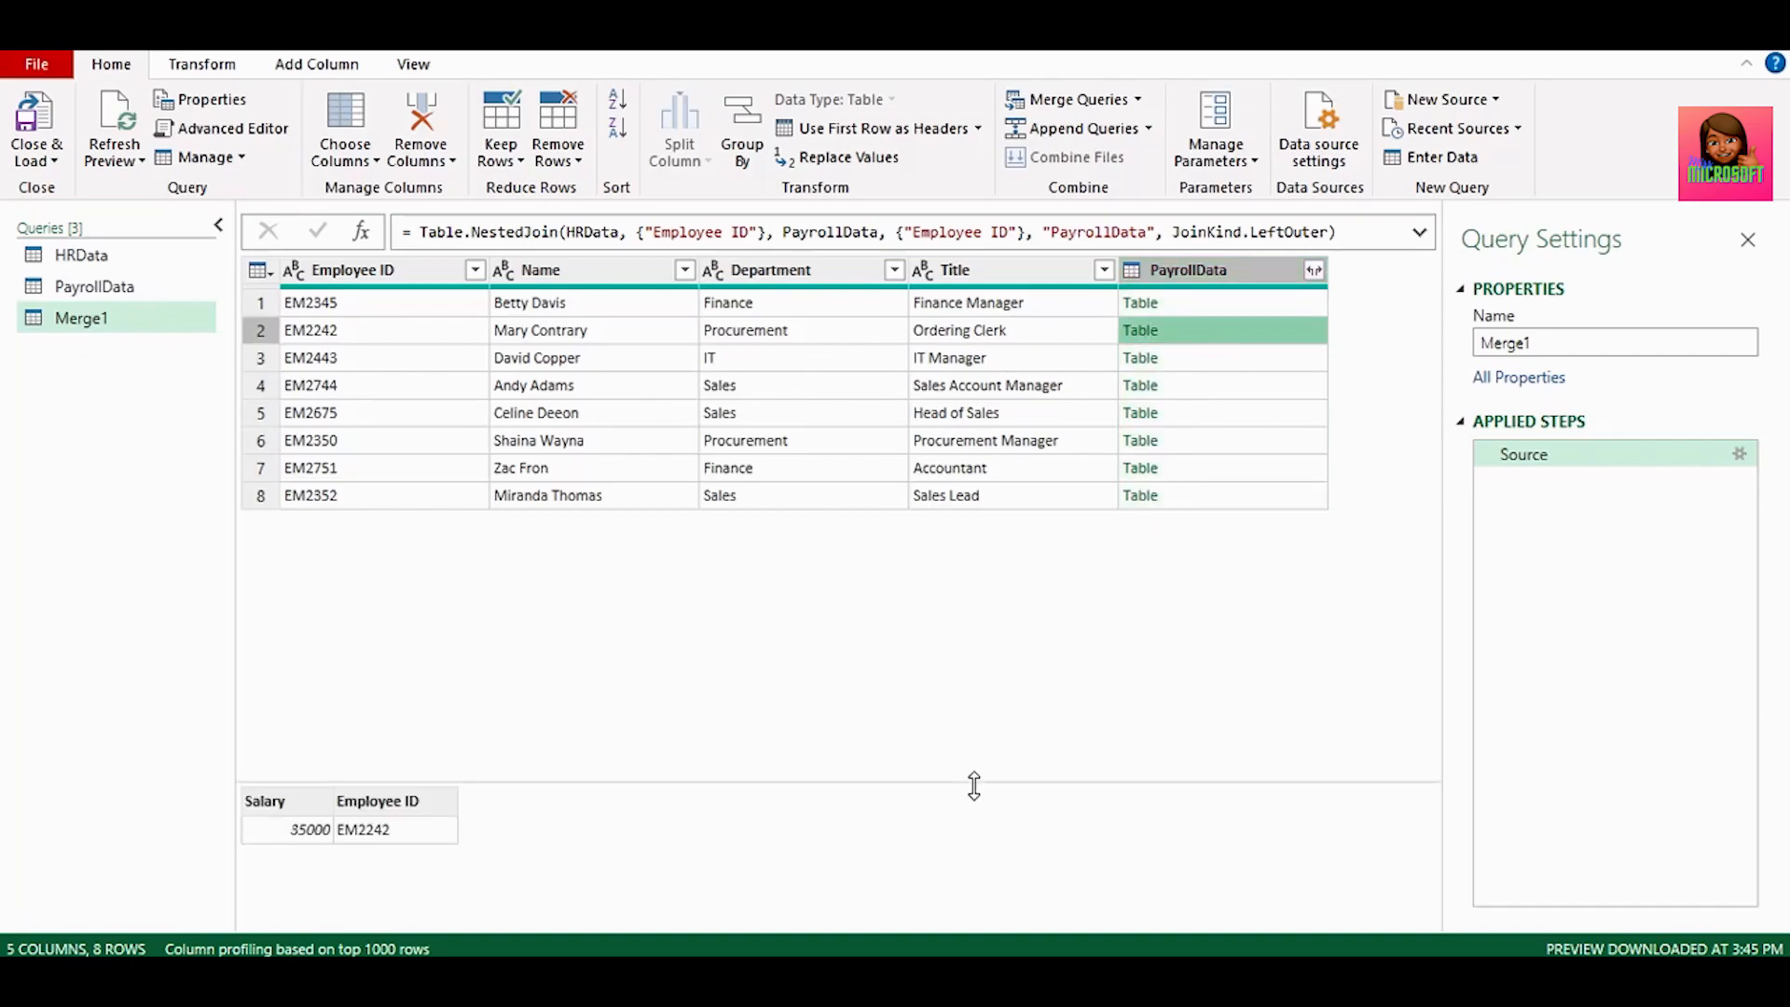
{"action": "left_click_drag", "start_coordinate": [973, 787], "coordinate": [973, 568]}
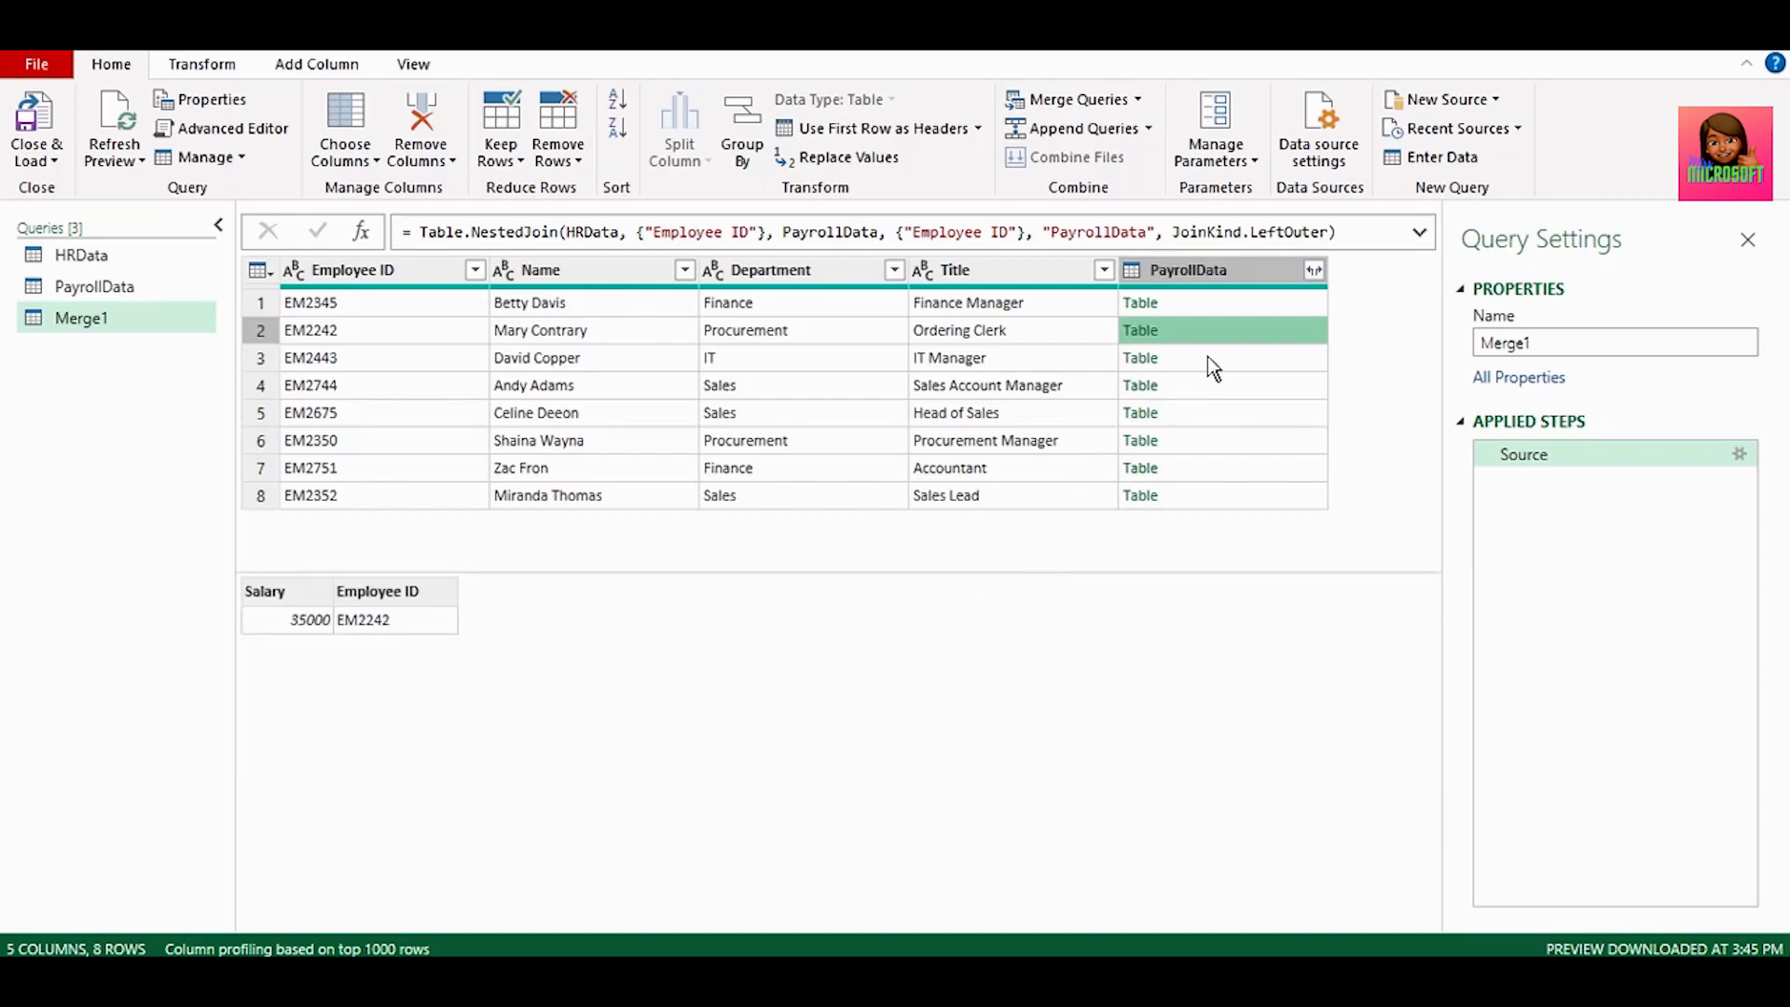
{"action": "left_click", "coordinate": [1315, 271]}
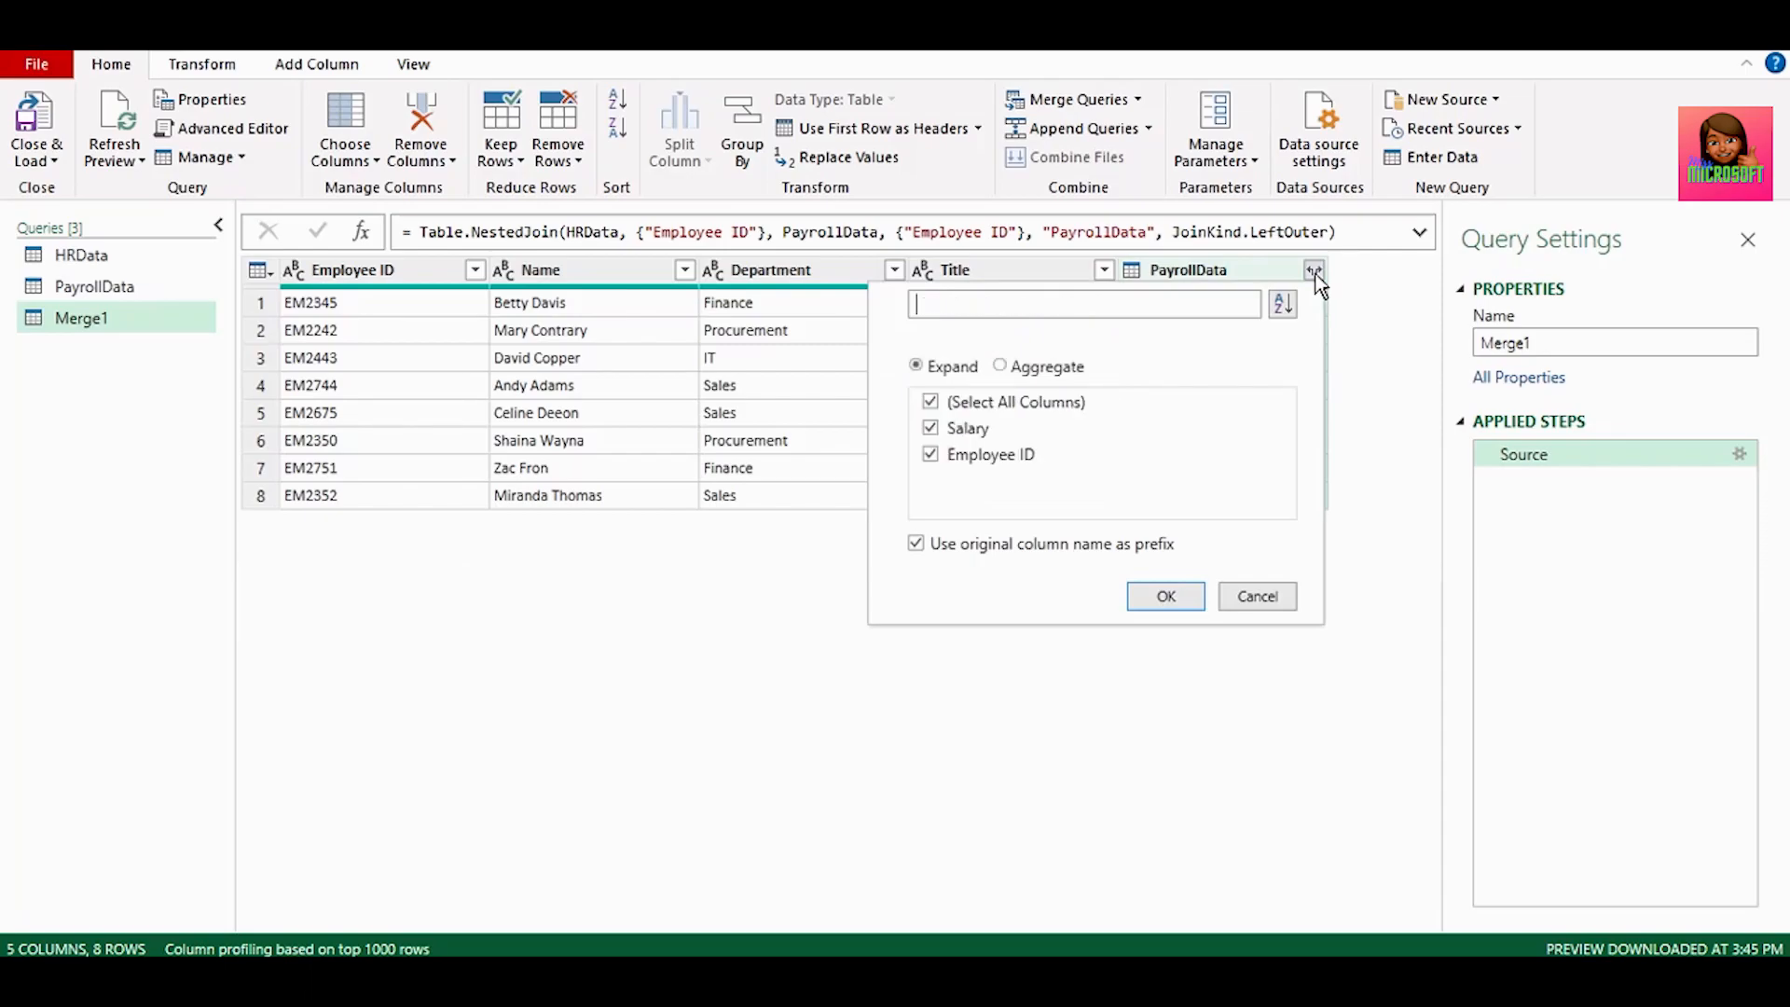
{"action": "left_click", "coordinate": [931, 455]}
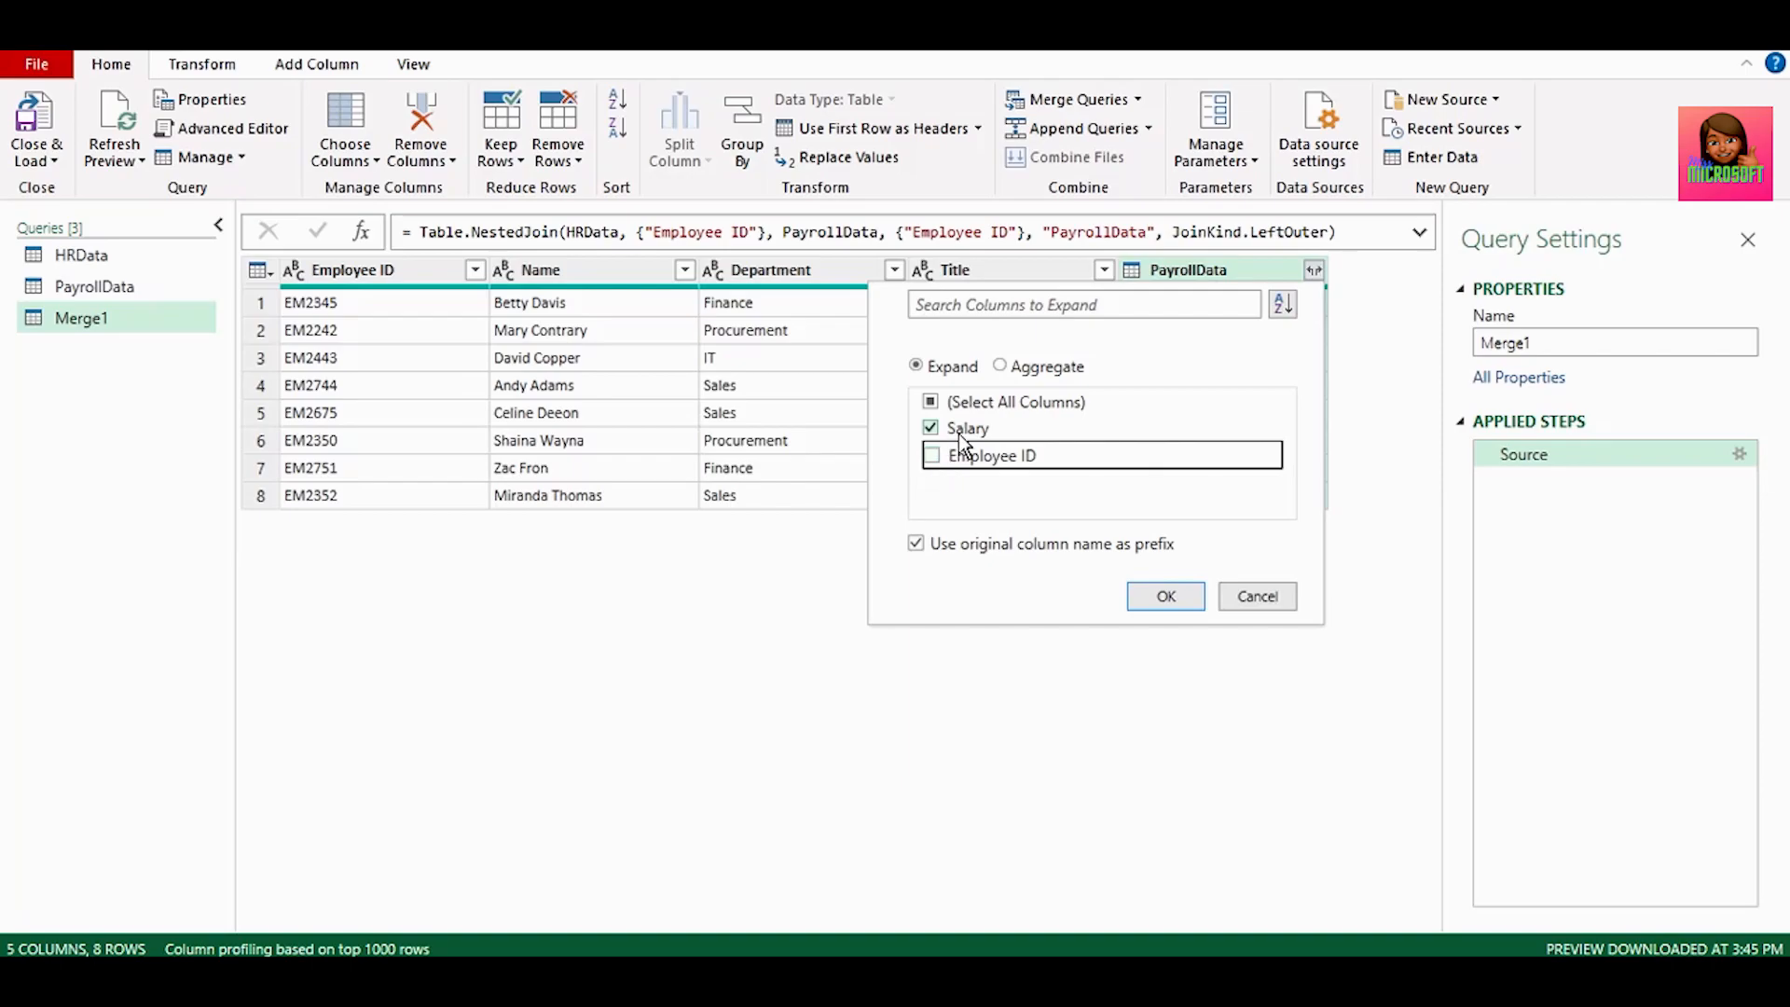
{"action": "left_click", "coordinate": [917, 544]}
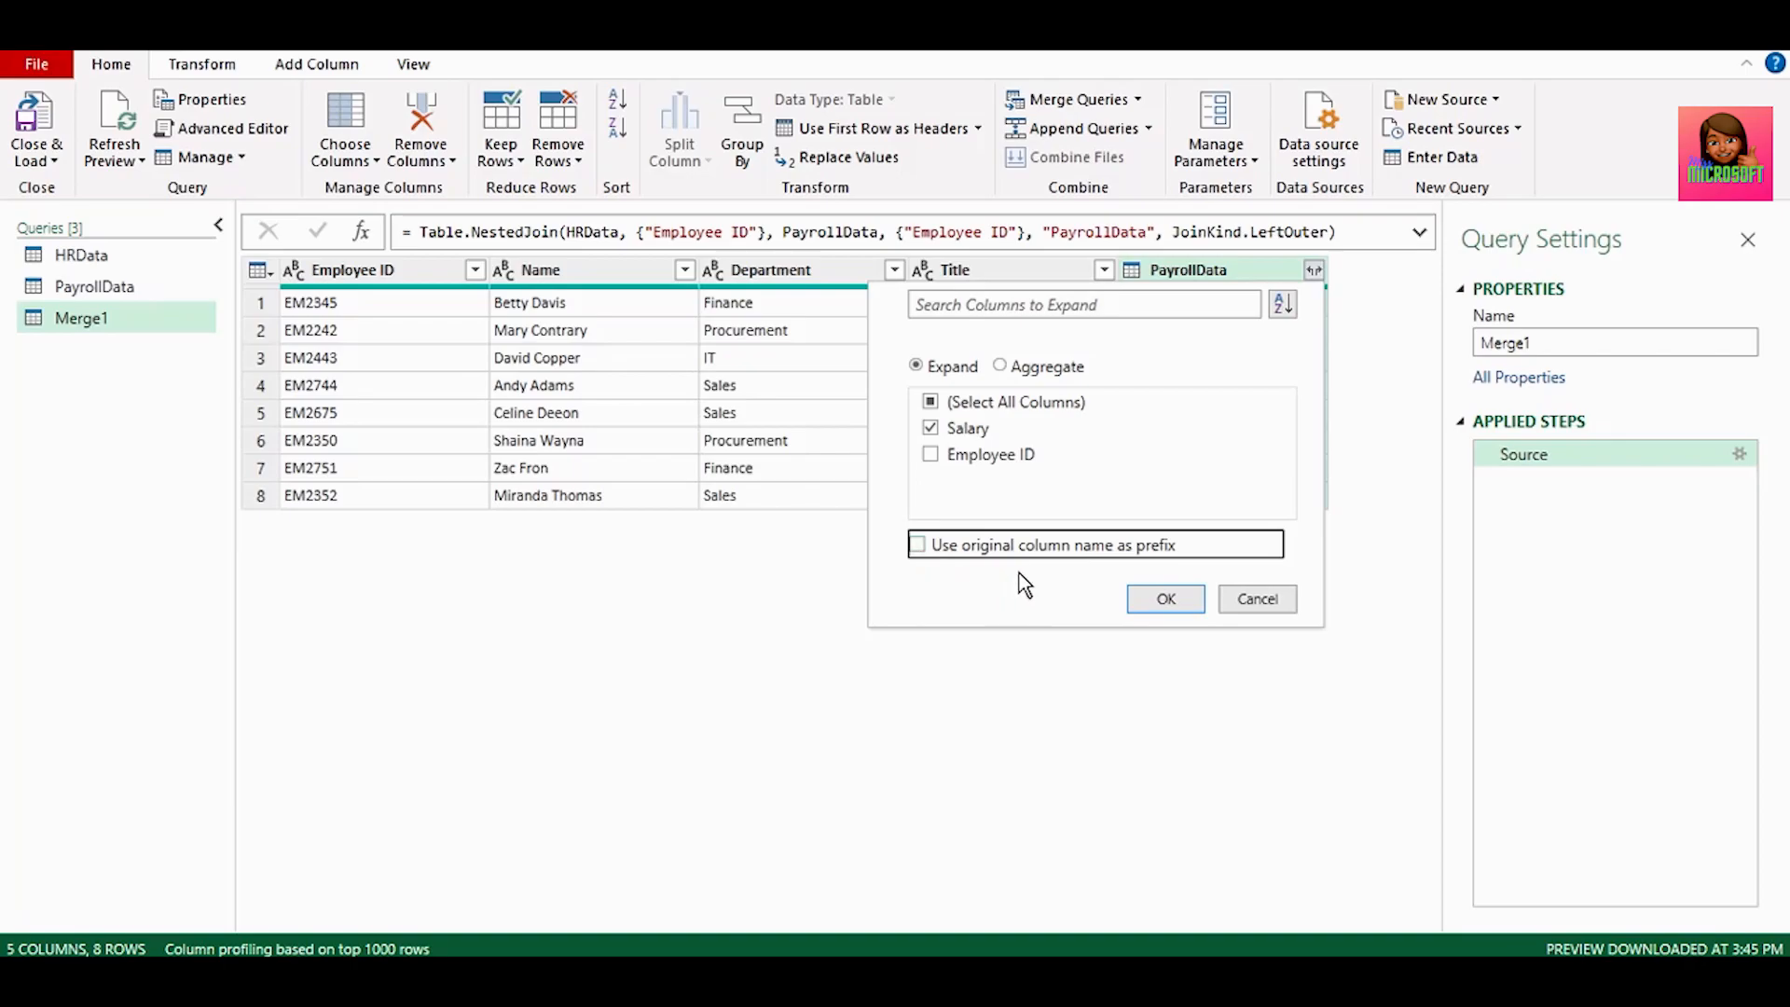
{"action": "left_click", "coordinate": [1184, 605]}
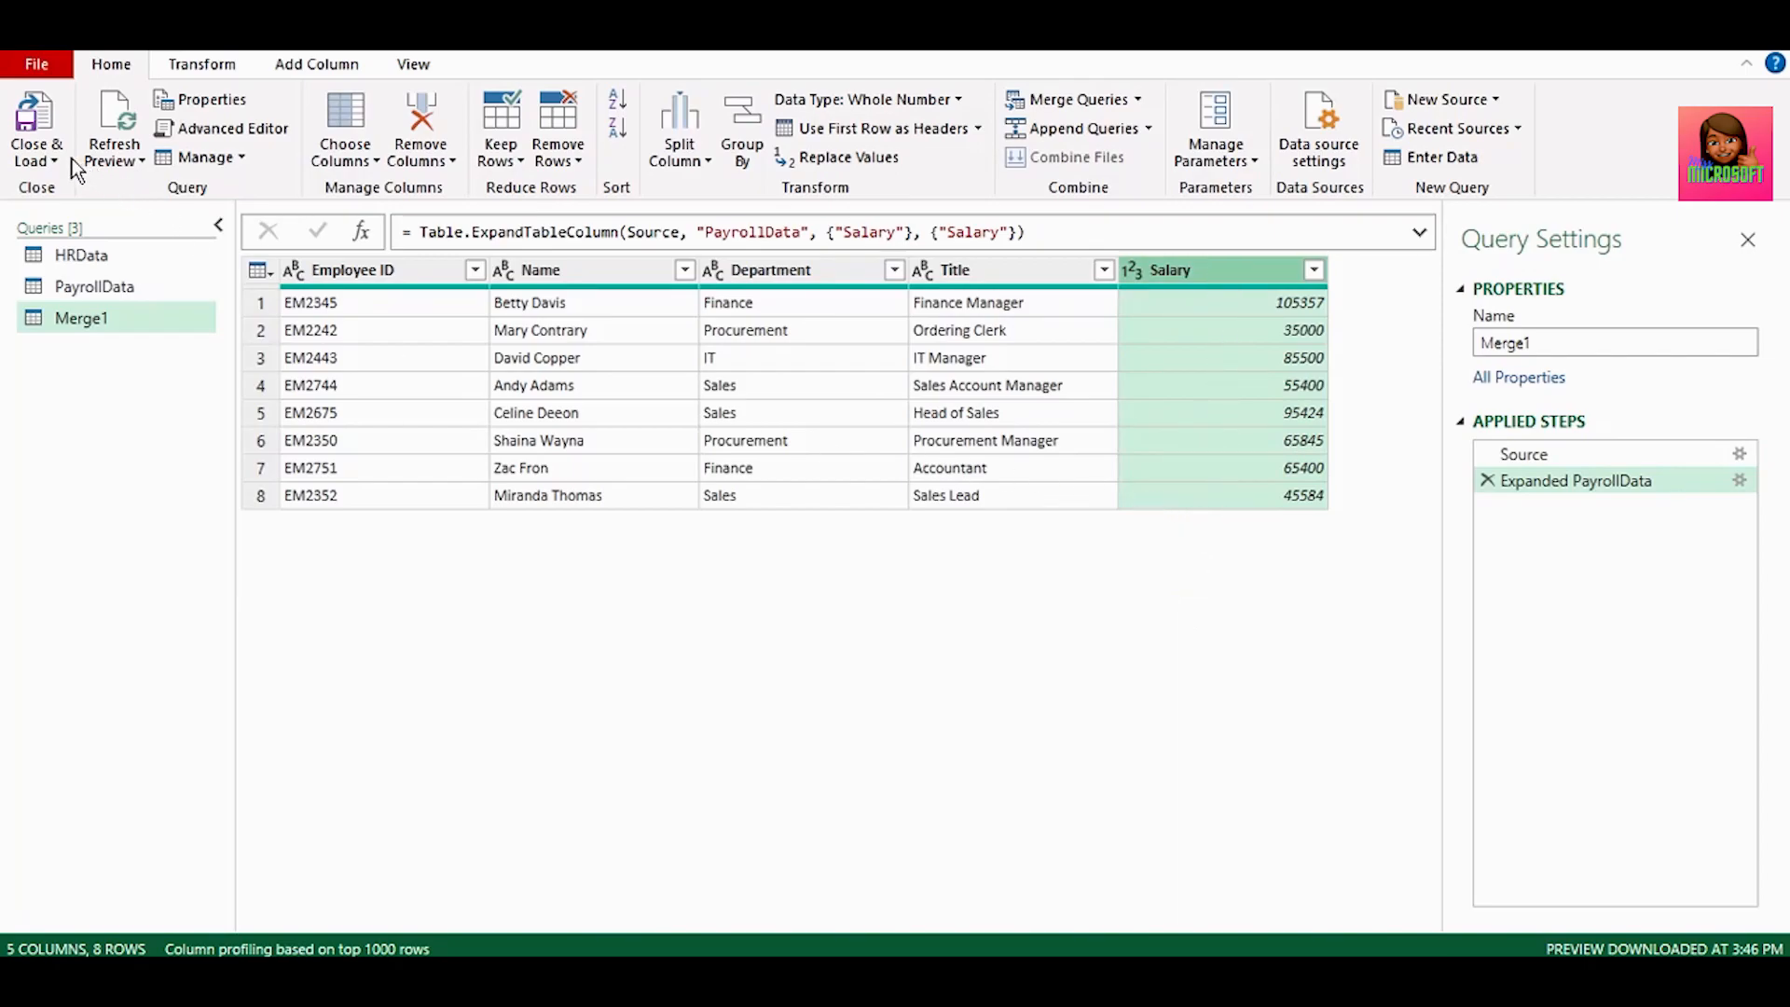
Step: Close & Load the merged query as a table on the existing worksheet at cell I2
{"action": "left_click", "coordinate": [49, 158]}
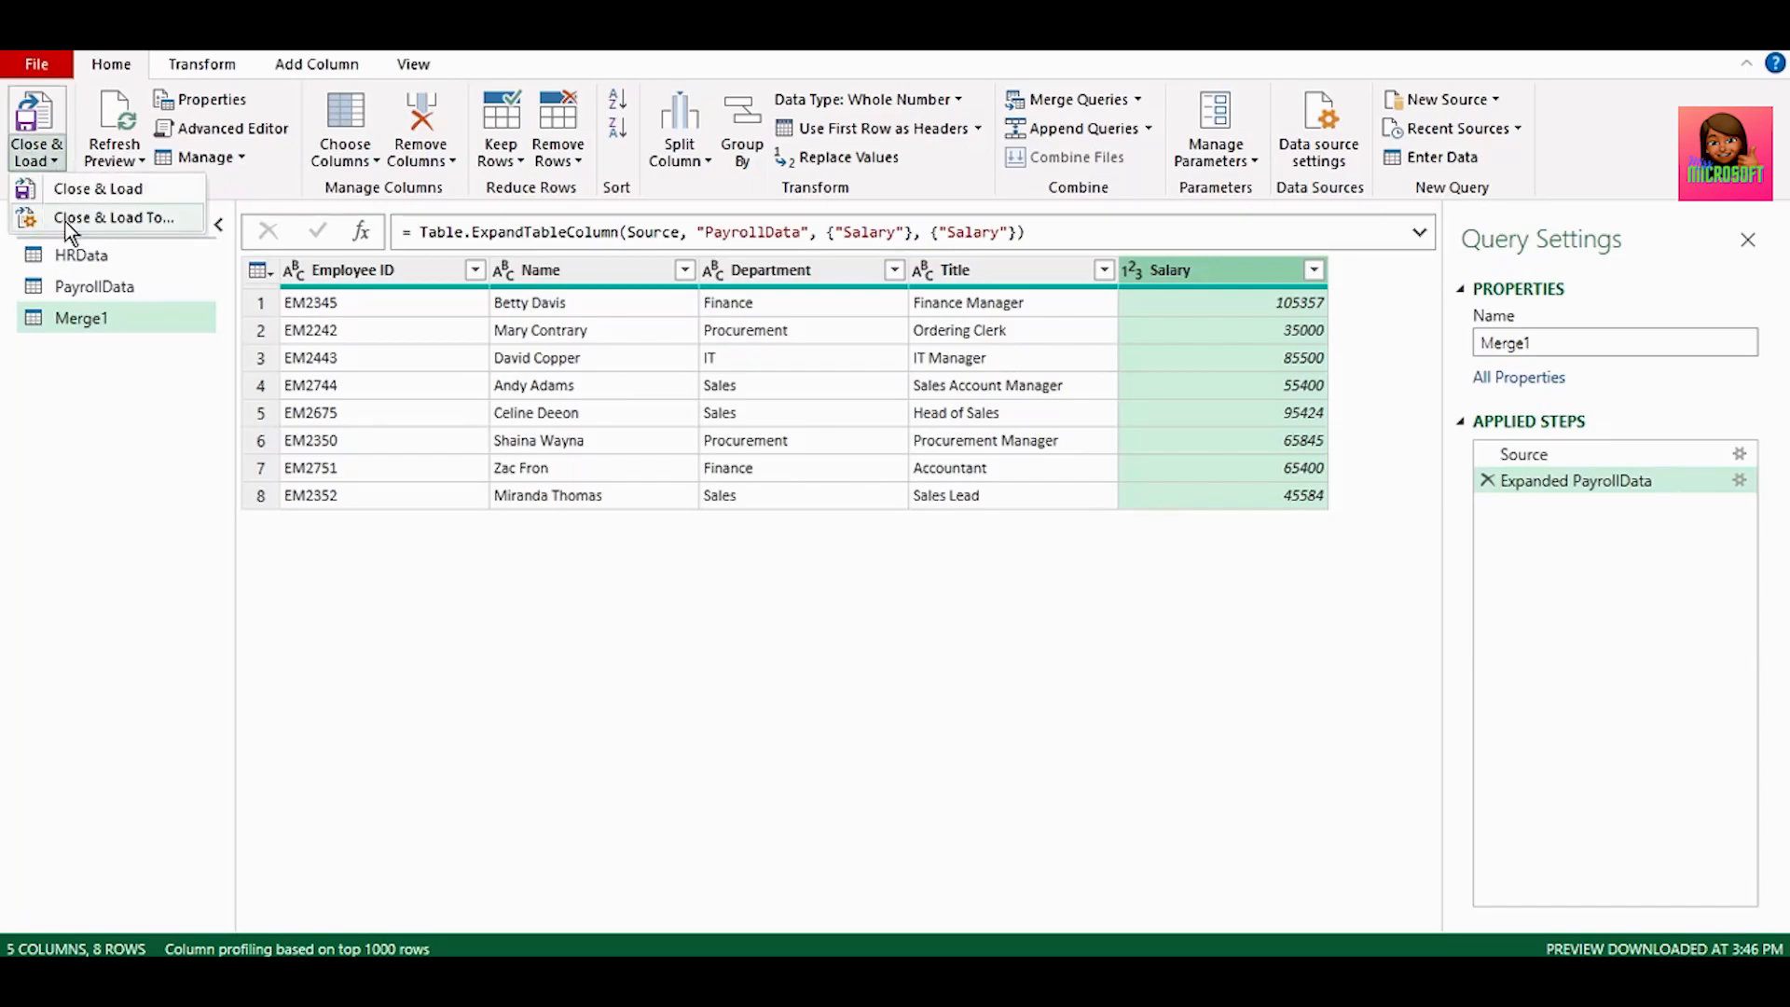
{"action": "left_click", "coordinate": [114, 218]}
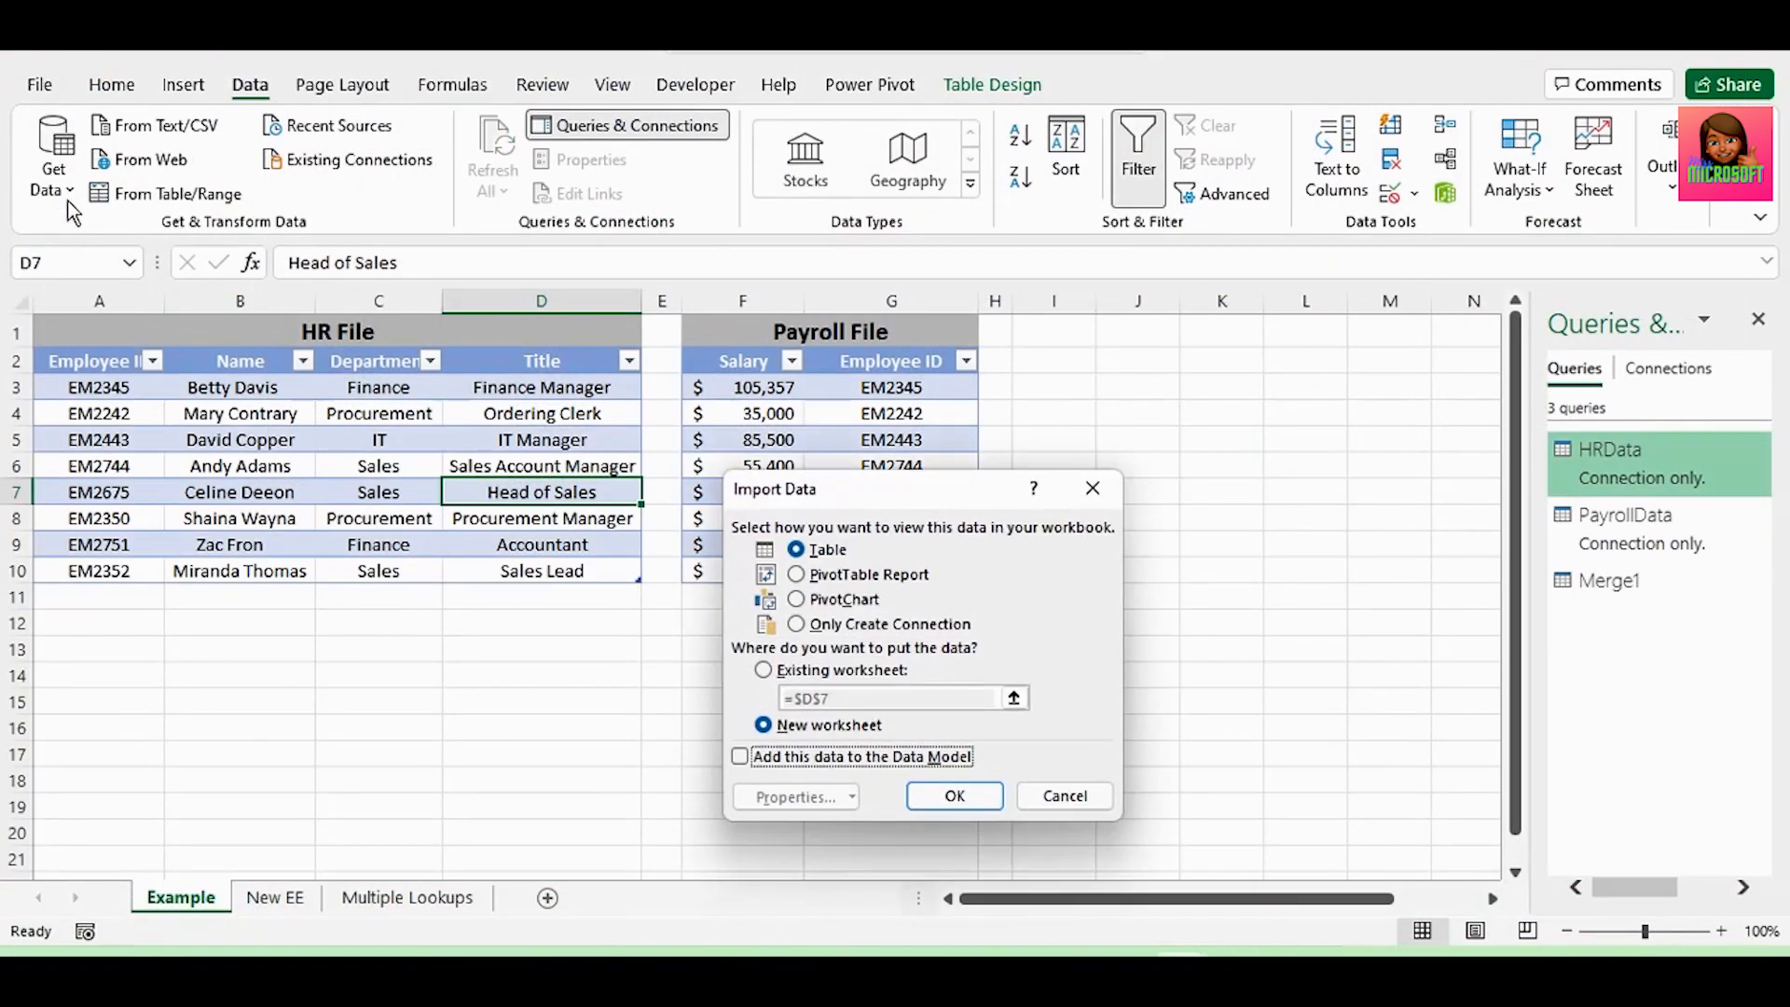
{"action": "left_click", "coordinate": [763, 671]}
{"action": "left_click", "coordinate": [1013, 698]}
{"action": "left_click", "coordinate": [1053, 360]}
{"action": "left_click", "coordinate": [1107, 523]}
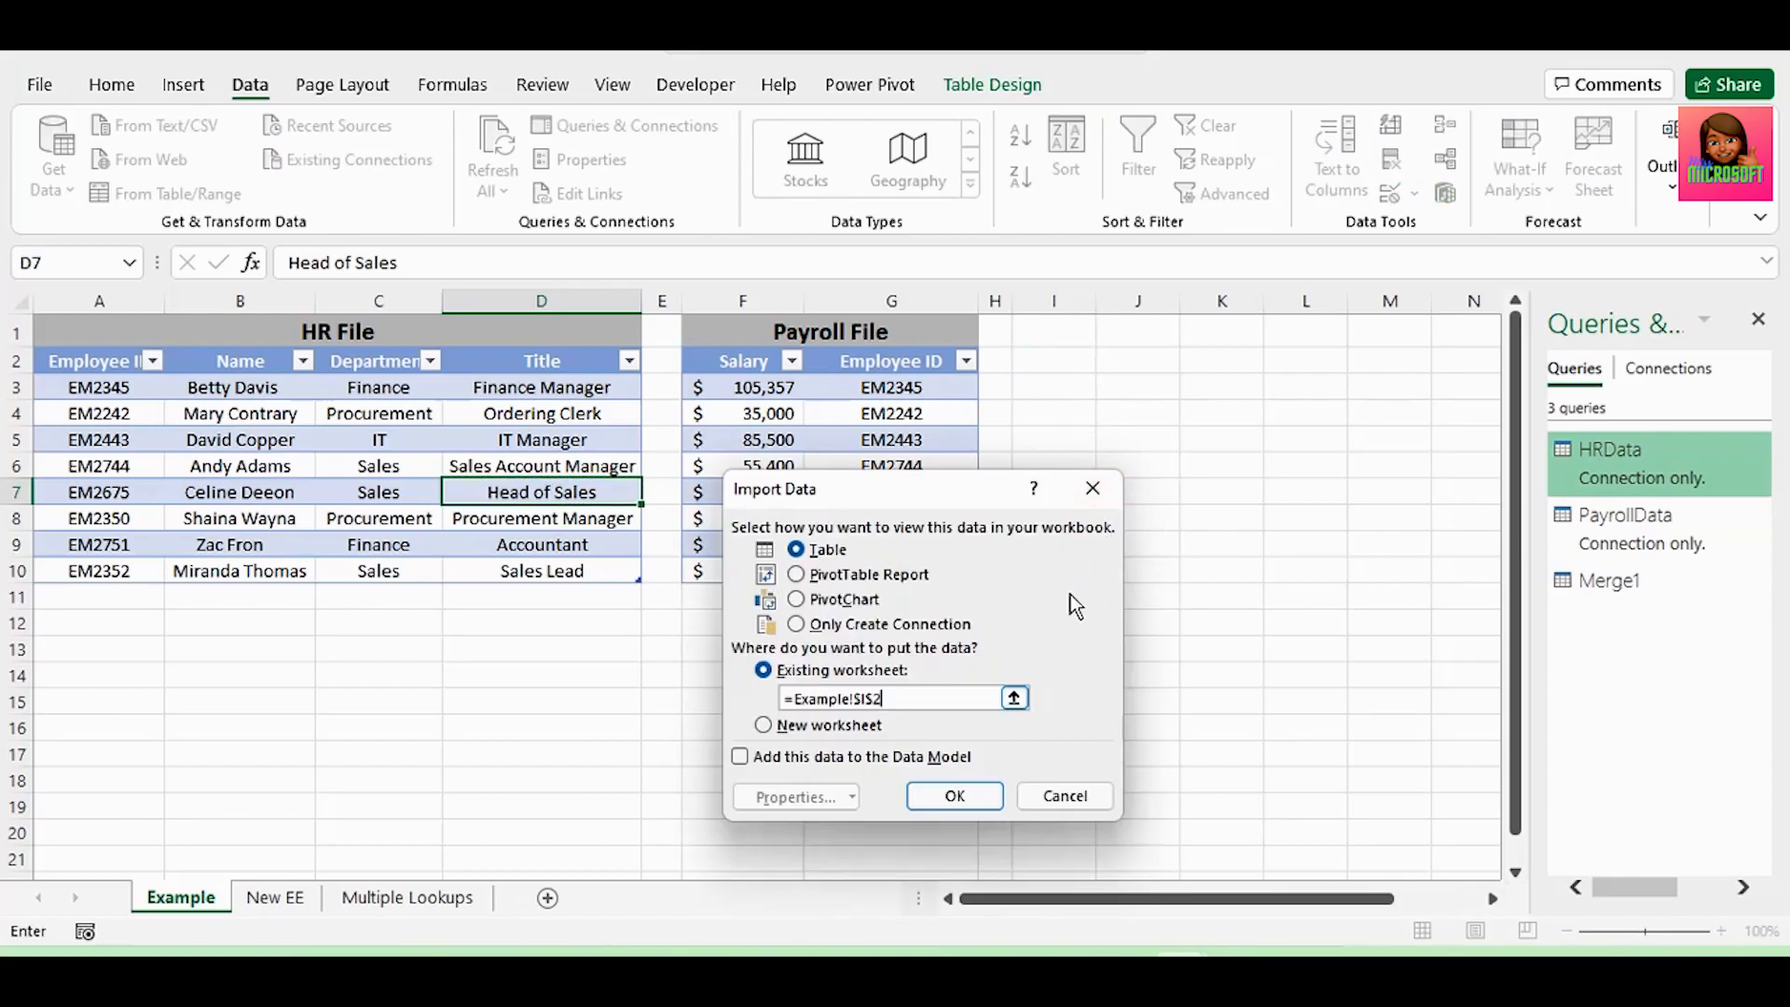
{"action": "left_click", "coordinate": [966, 792]}
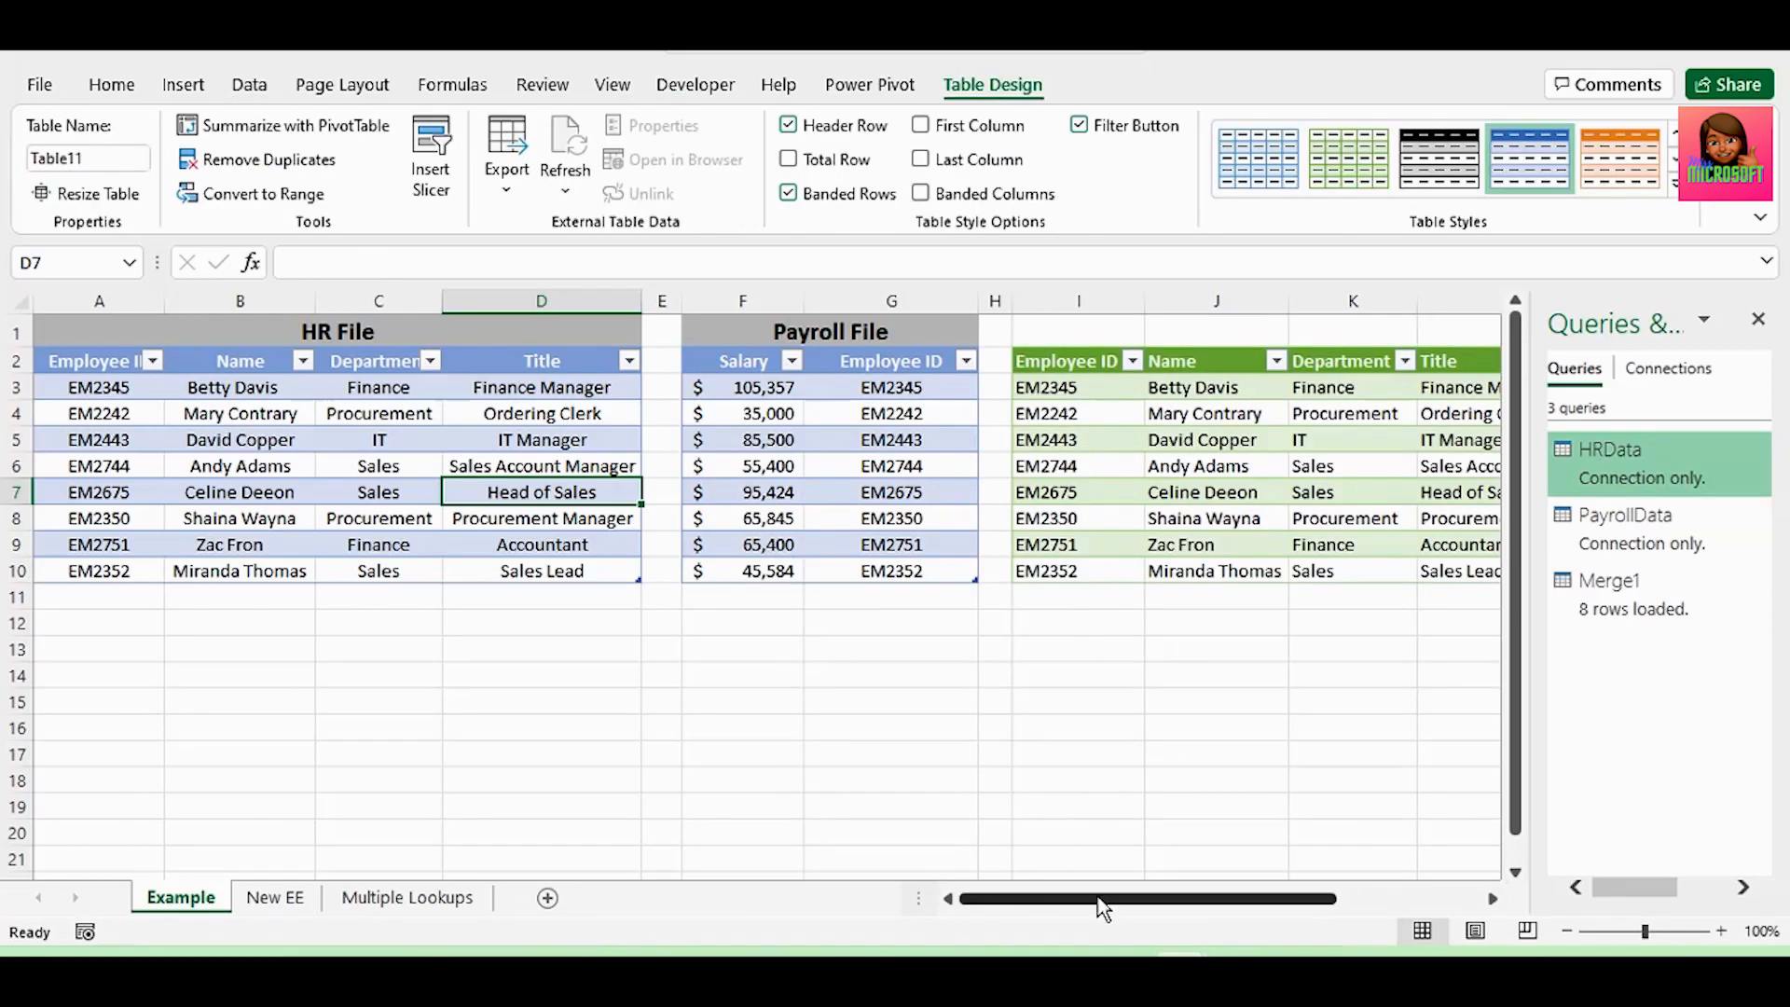
{"action": "mouse_move", "coordinate": [1098, 902]}
{"action": "left_mouse_down"}
{"action": "mouse_move", "coordinate": [1126, 902]}
{"action": "mouse_move", "coordinate": [1098, 903]}
{"action": "left_mouse_up"}
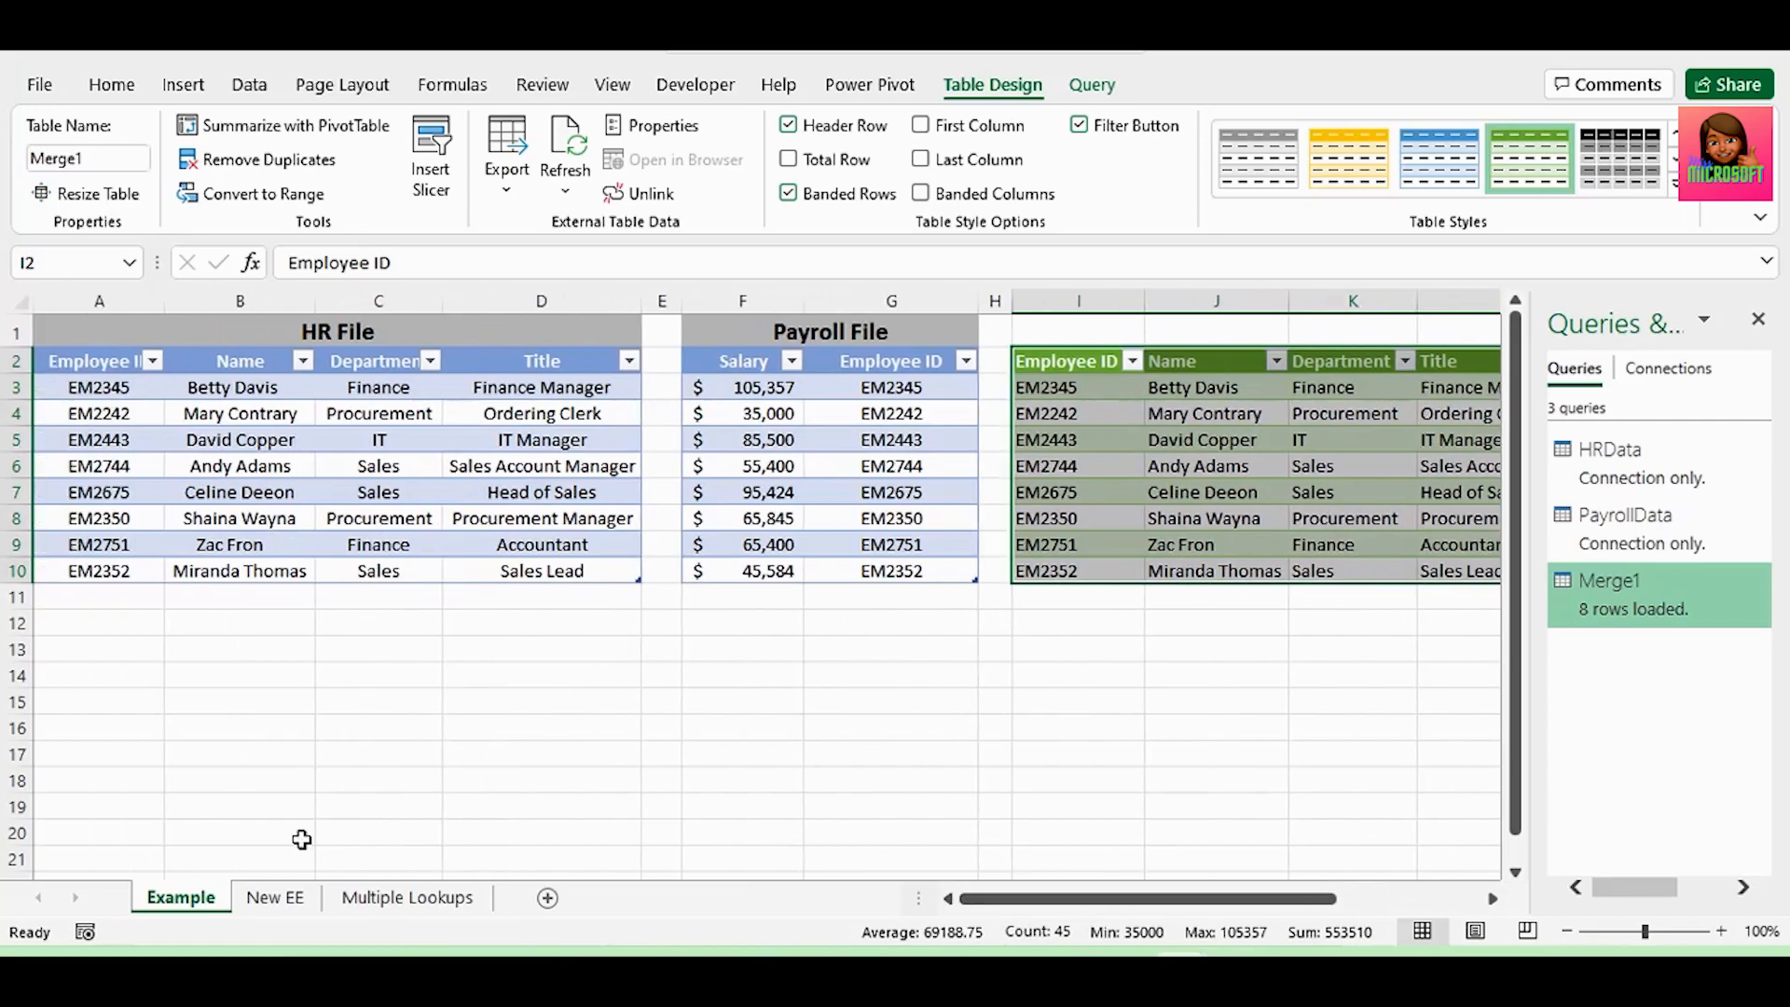
{"action": "left_click", "coordinate": [274, 896]}
{"action": "left_click_drag", "start_coordinate": [75, 381], "coordinate": [367, 391]}
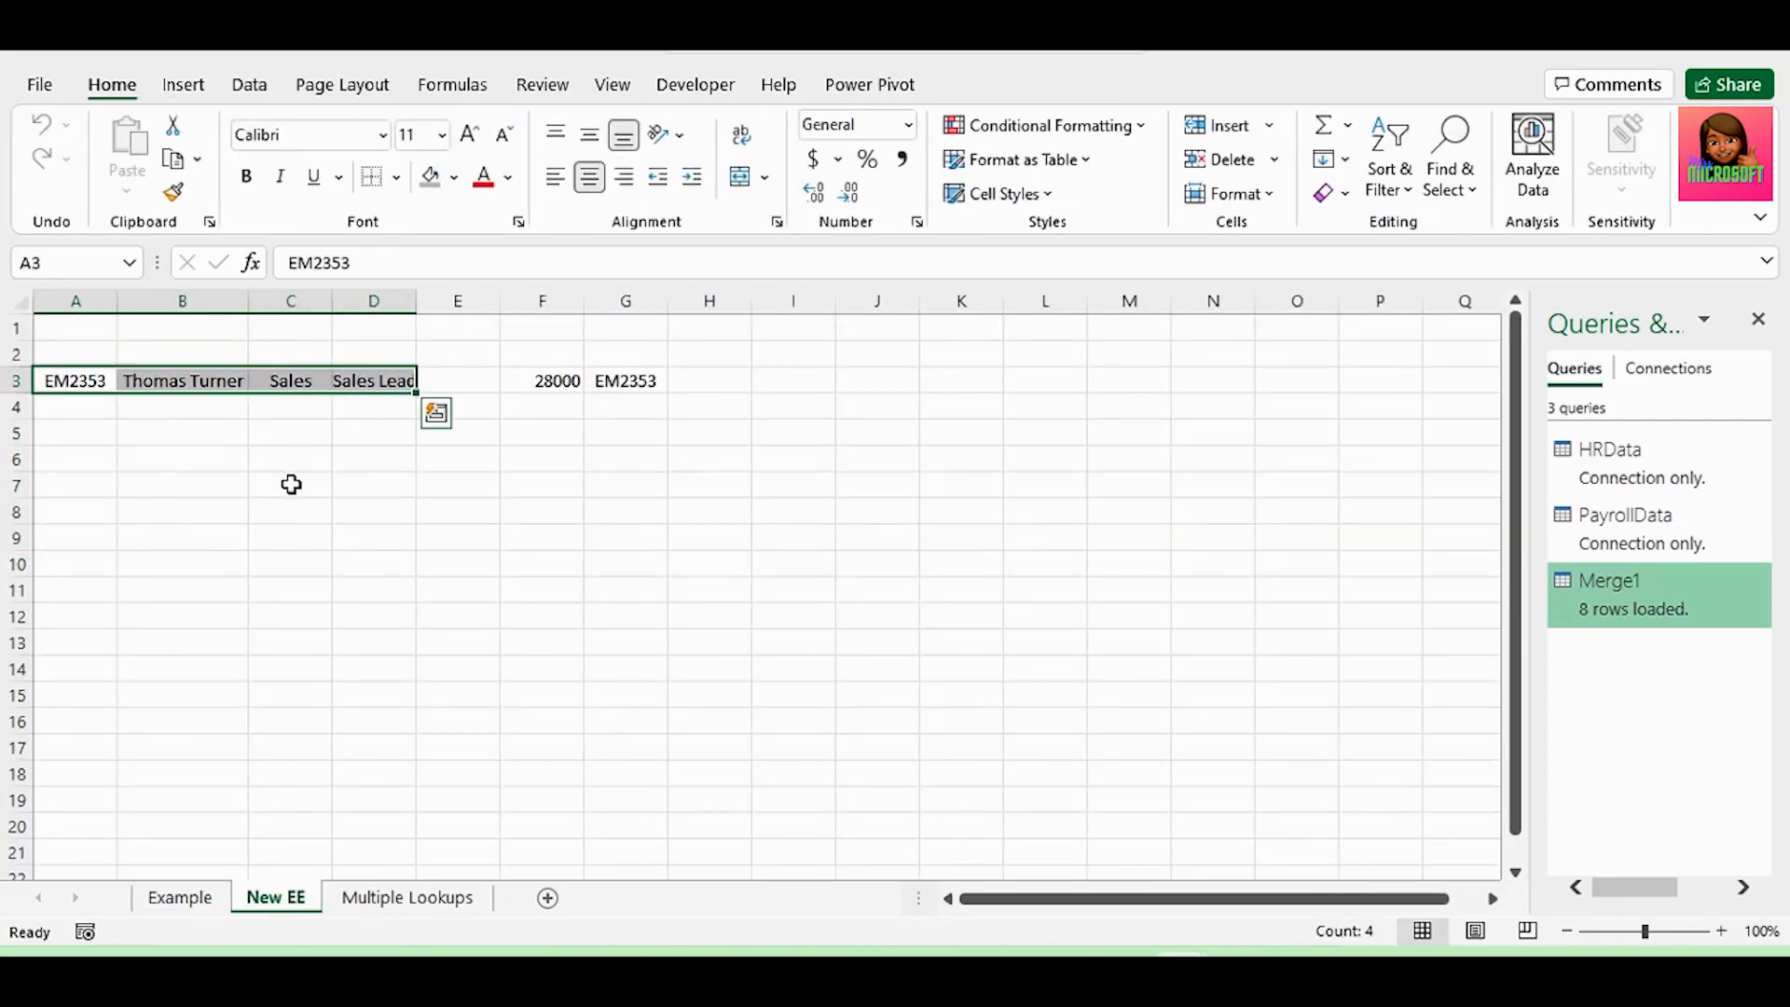
{"action": "key", "text": "ctrl+c"}
{"action": "left_click", "coordinate": [178, 897]}
{"action": "left_click", "coordinate": [100, 596]}
{"action": "key", "text": "ctrl+v"}
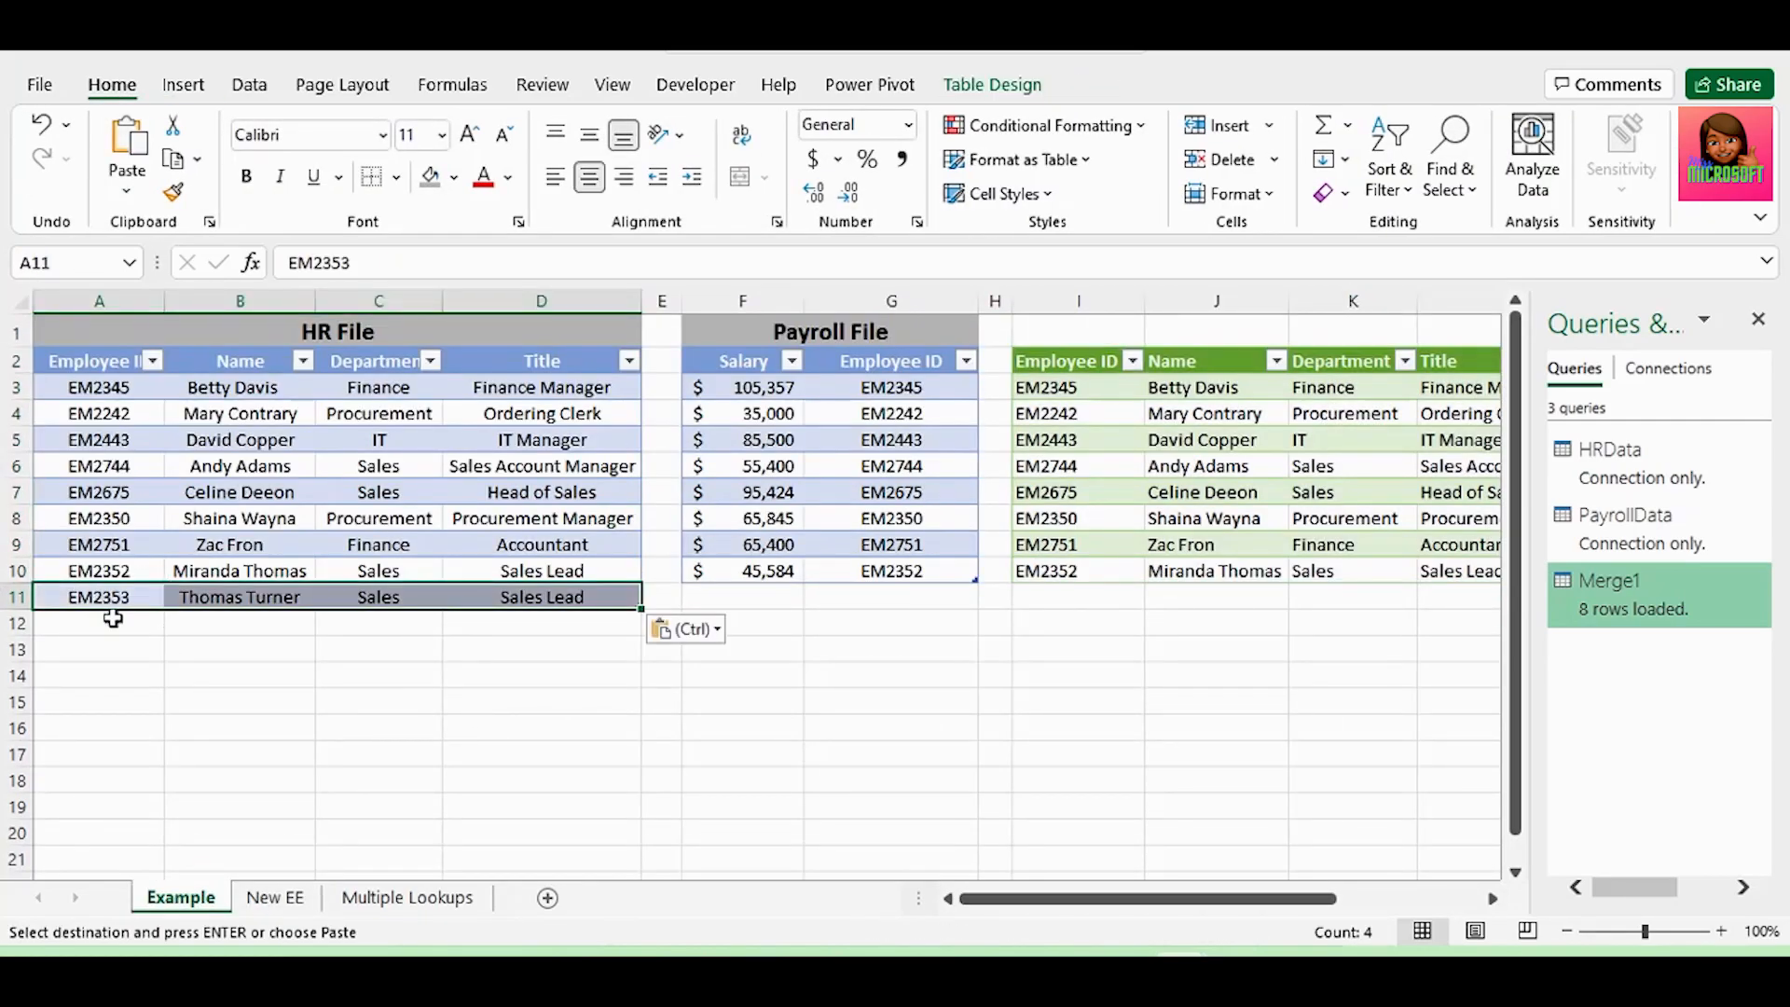
{"action": "left_click", "coordinate": [275, 897]}
{"action": "left_click_drag", "start_coordinate": [541, 380], "coordinate": [605, 389]}
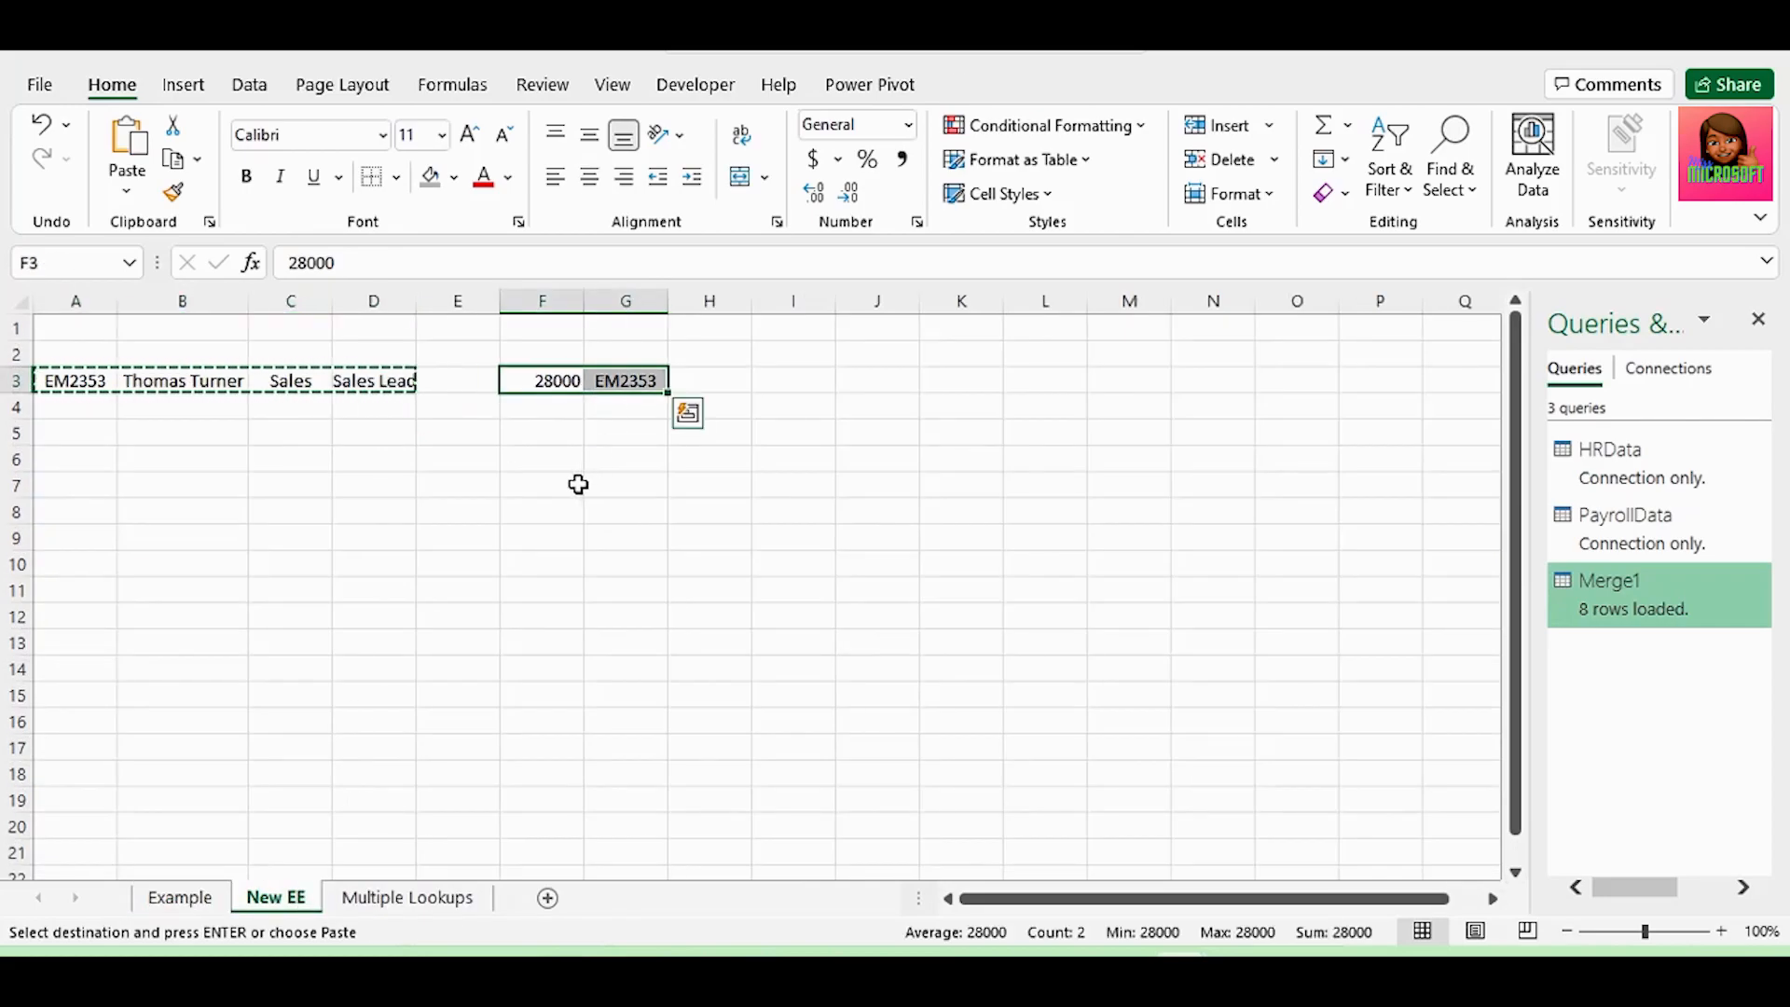
{"action": "key", "text": "ctrl+c"}
{"action": "left_click", "coordinate": [179, 897]}
{"action": "left_click", "coordinate": [741, 598]}
{"action": "key", "text": "ctrl+v"}
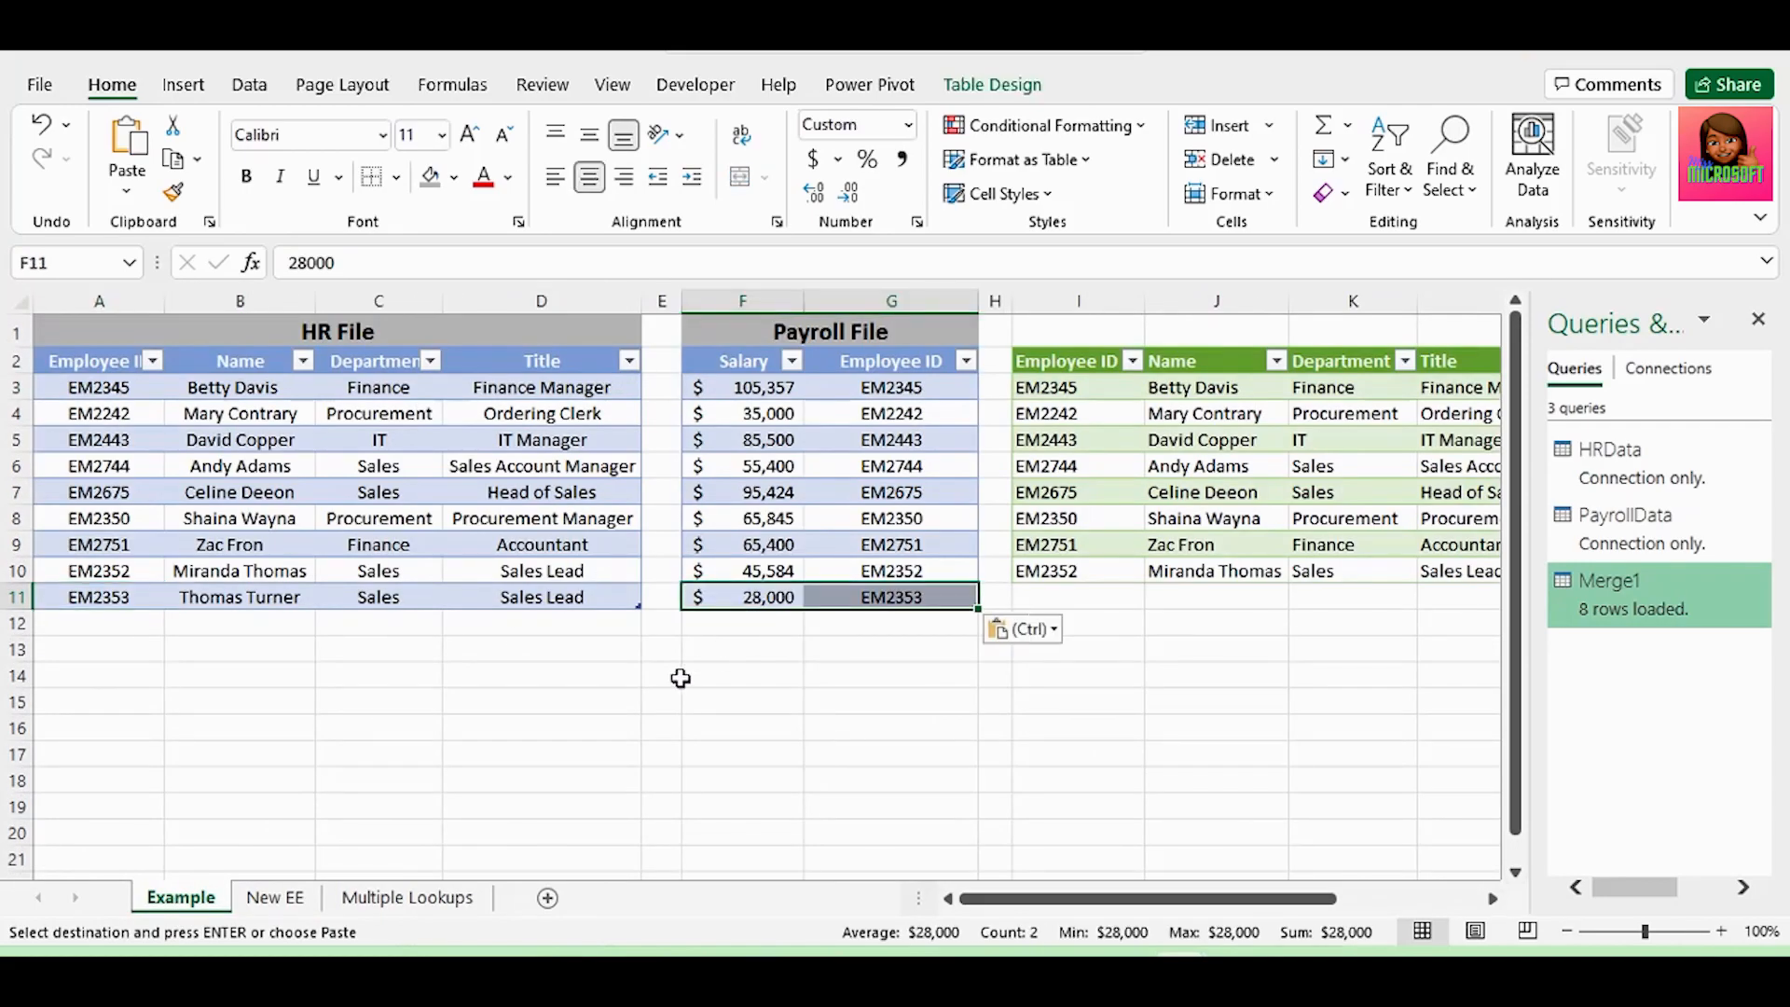
{"action": "left_click", "coordinate": [1078, 493]}
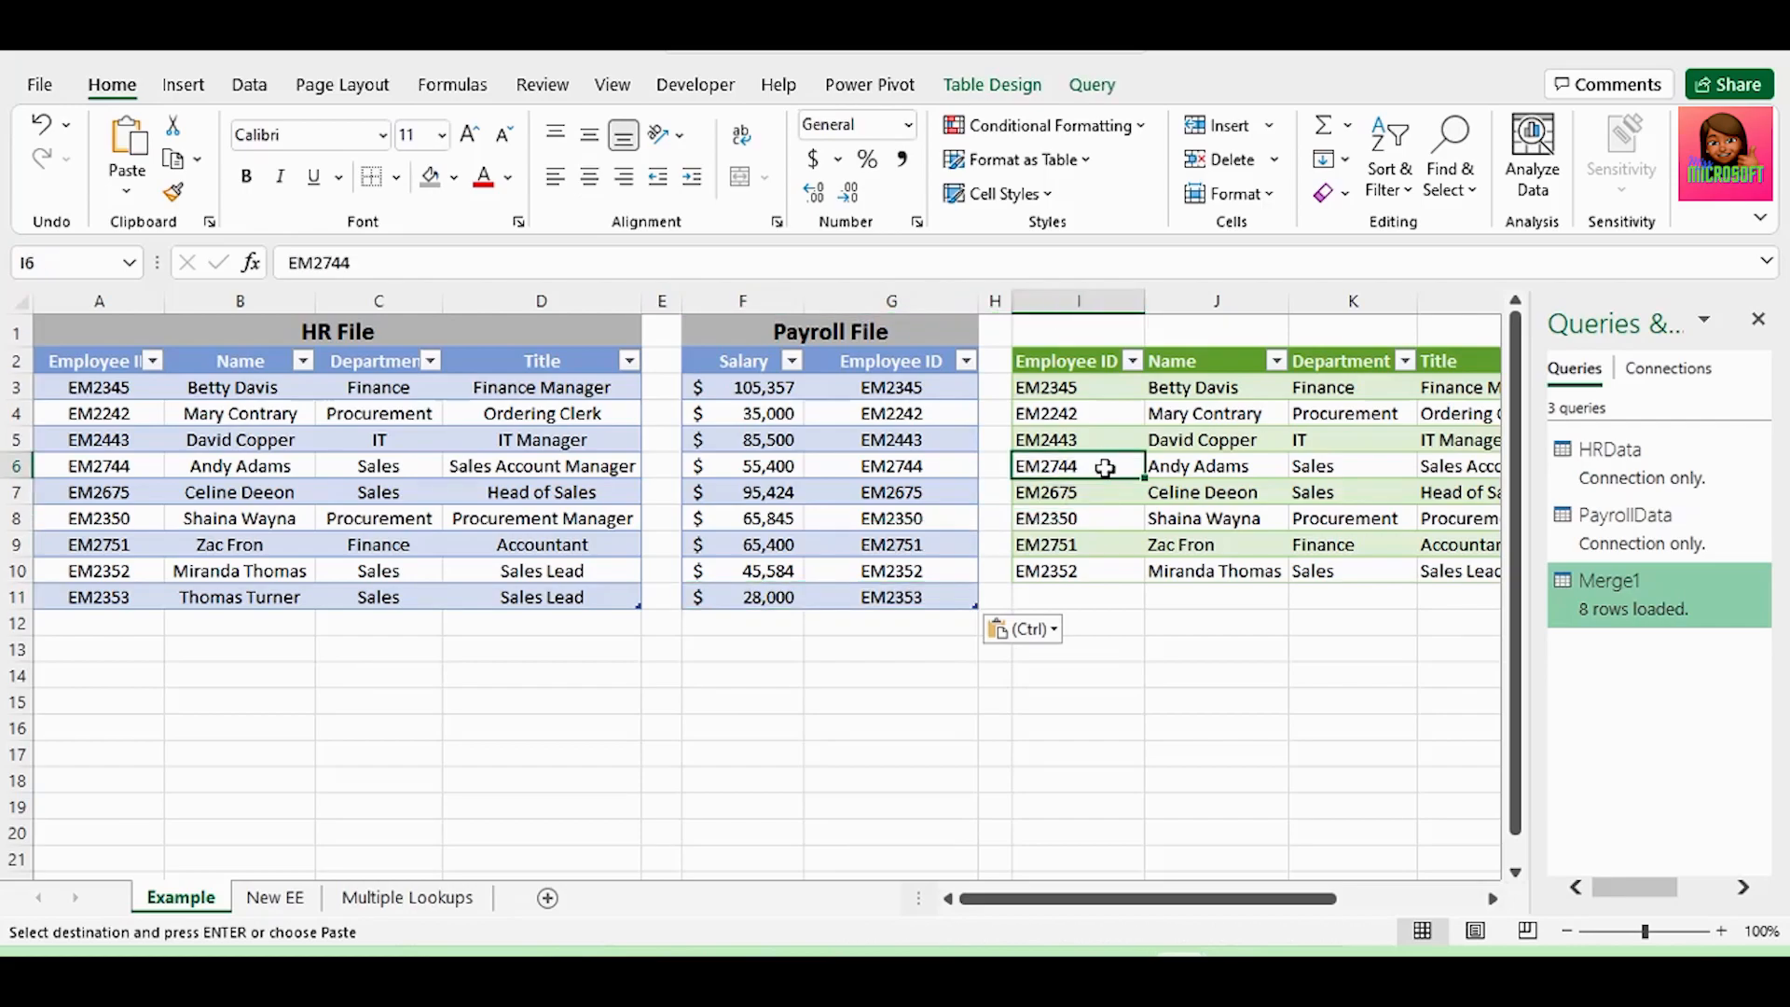
{"action": "right_click", "coordinate": [1105, 466]}
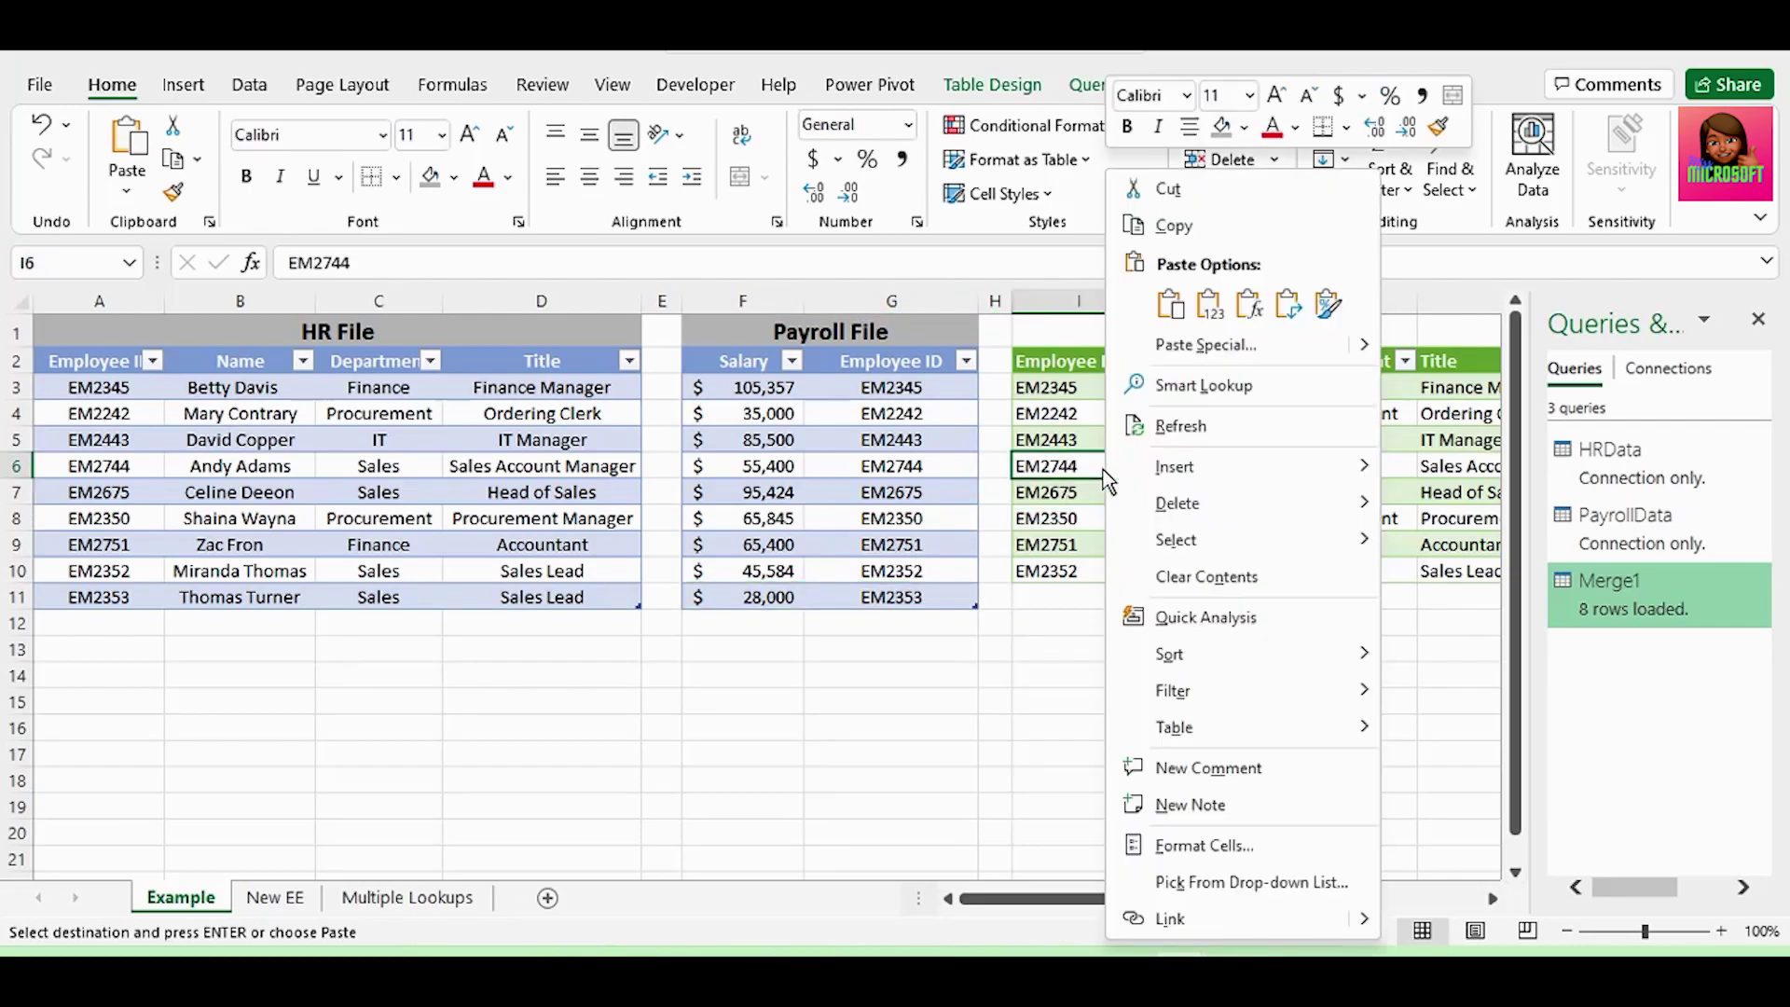
{"action": "left_click", "coordinate": [1179, 427]}
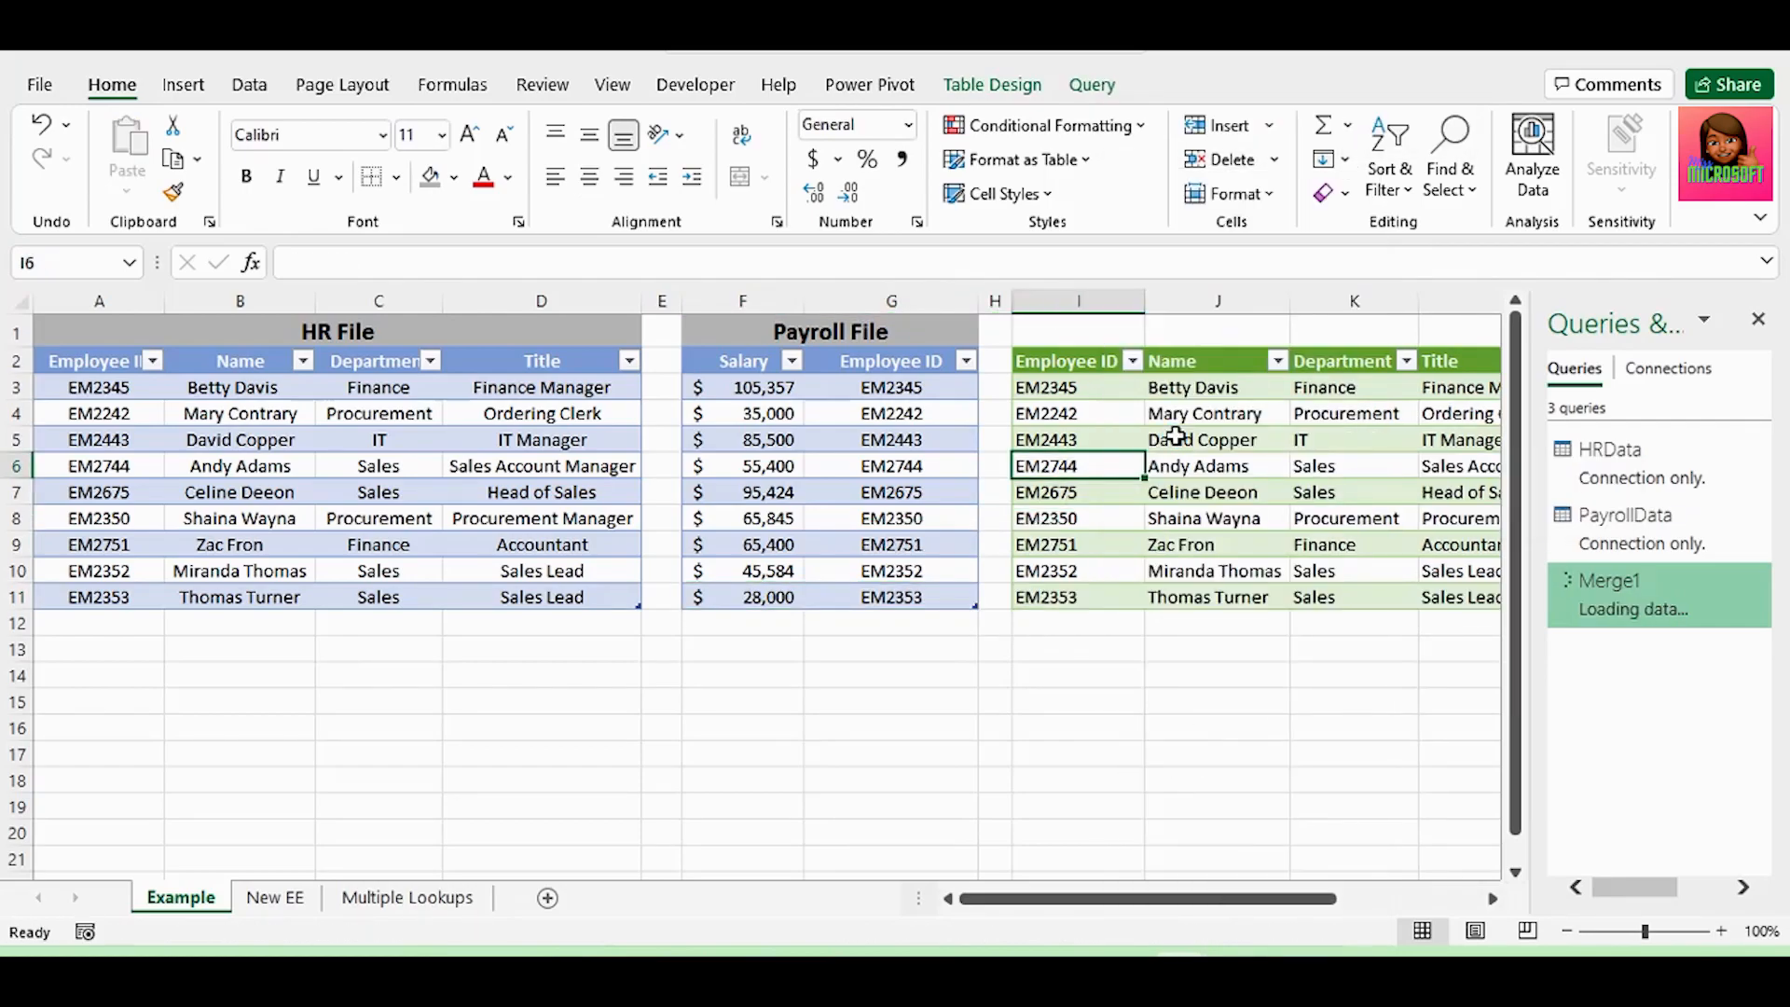
{"action": "left_click_drag", "start_coordinate": [1172, 901], "coordinate": [1230, 902]}
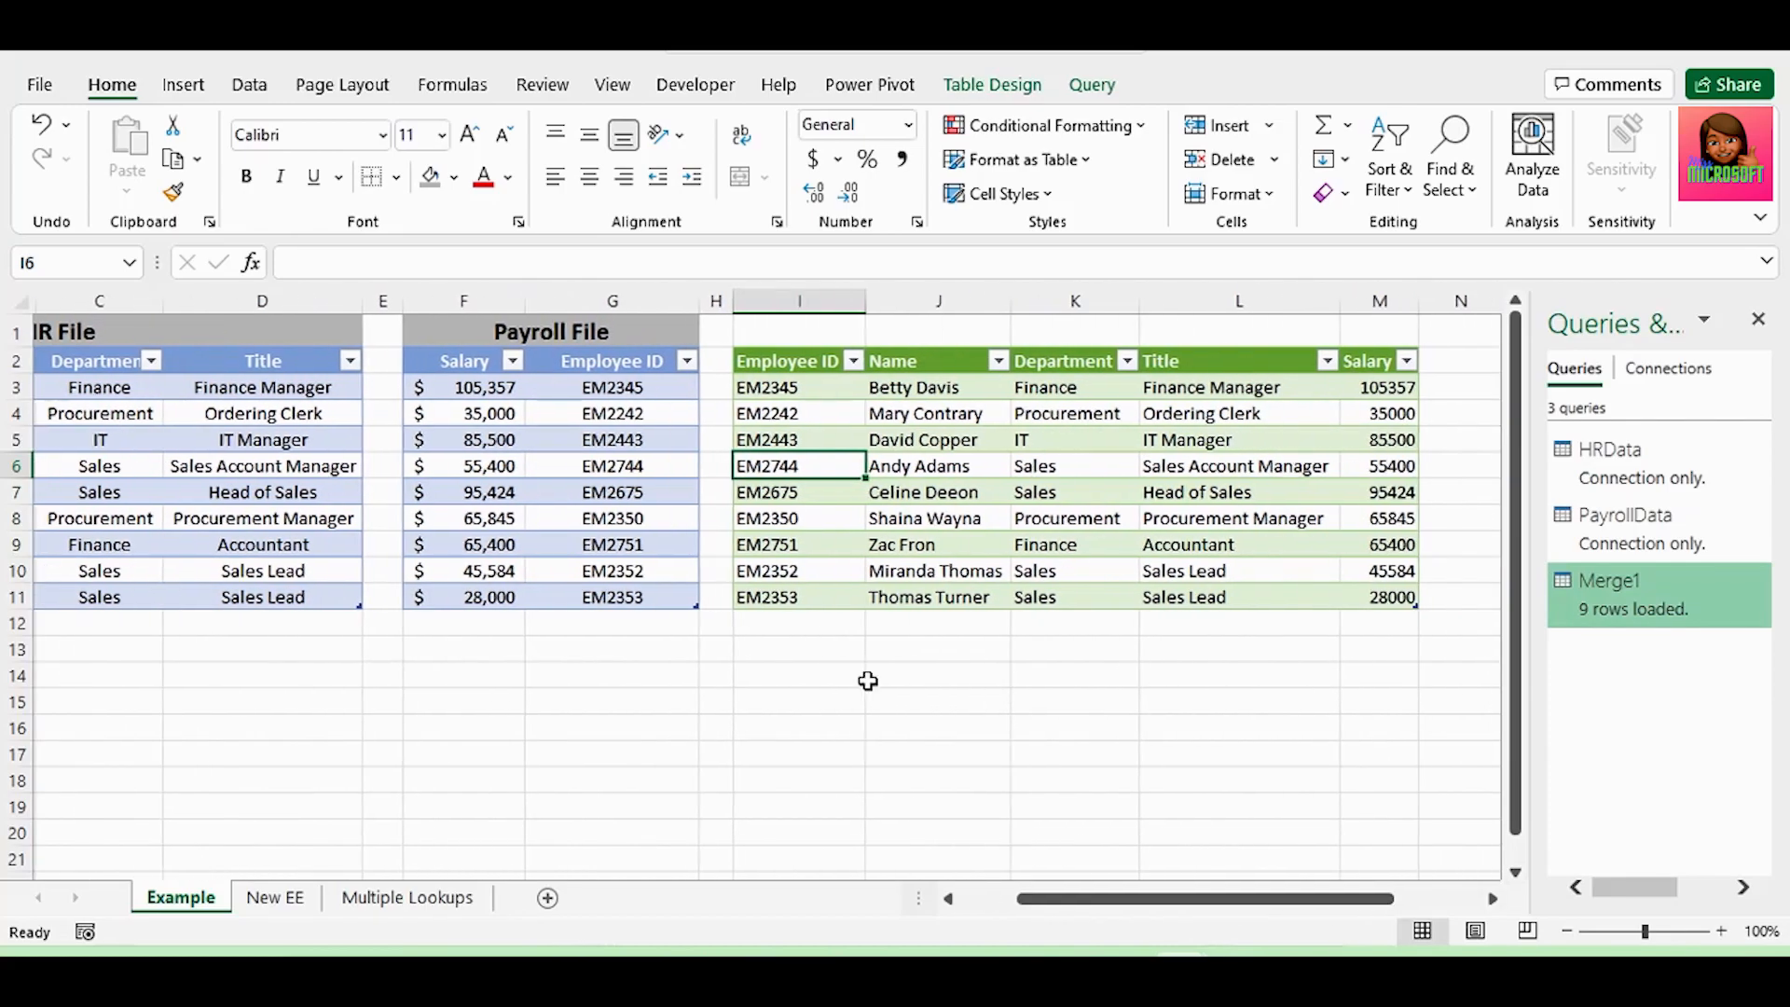
{"action": "left_click_drag", "start_coordinate": [796, 597], "coordinate": [1378, 596]}
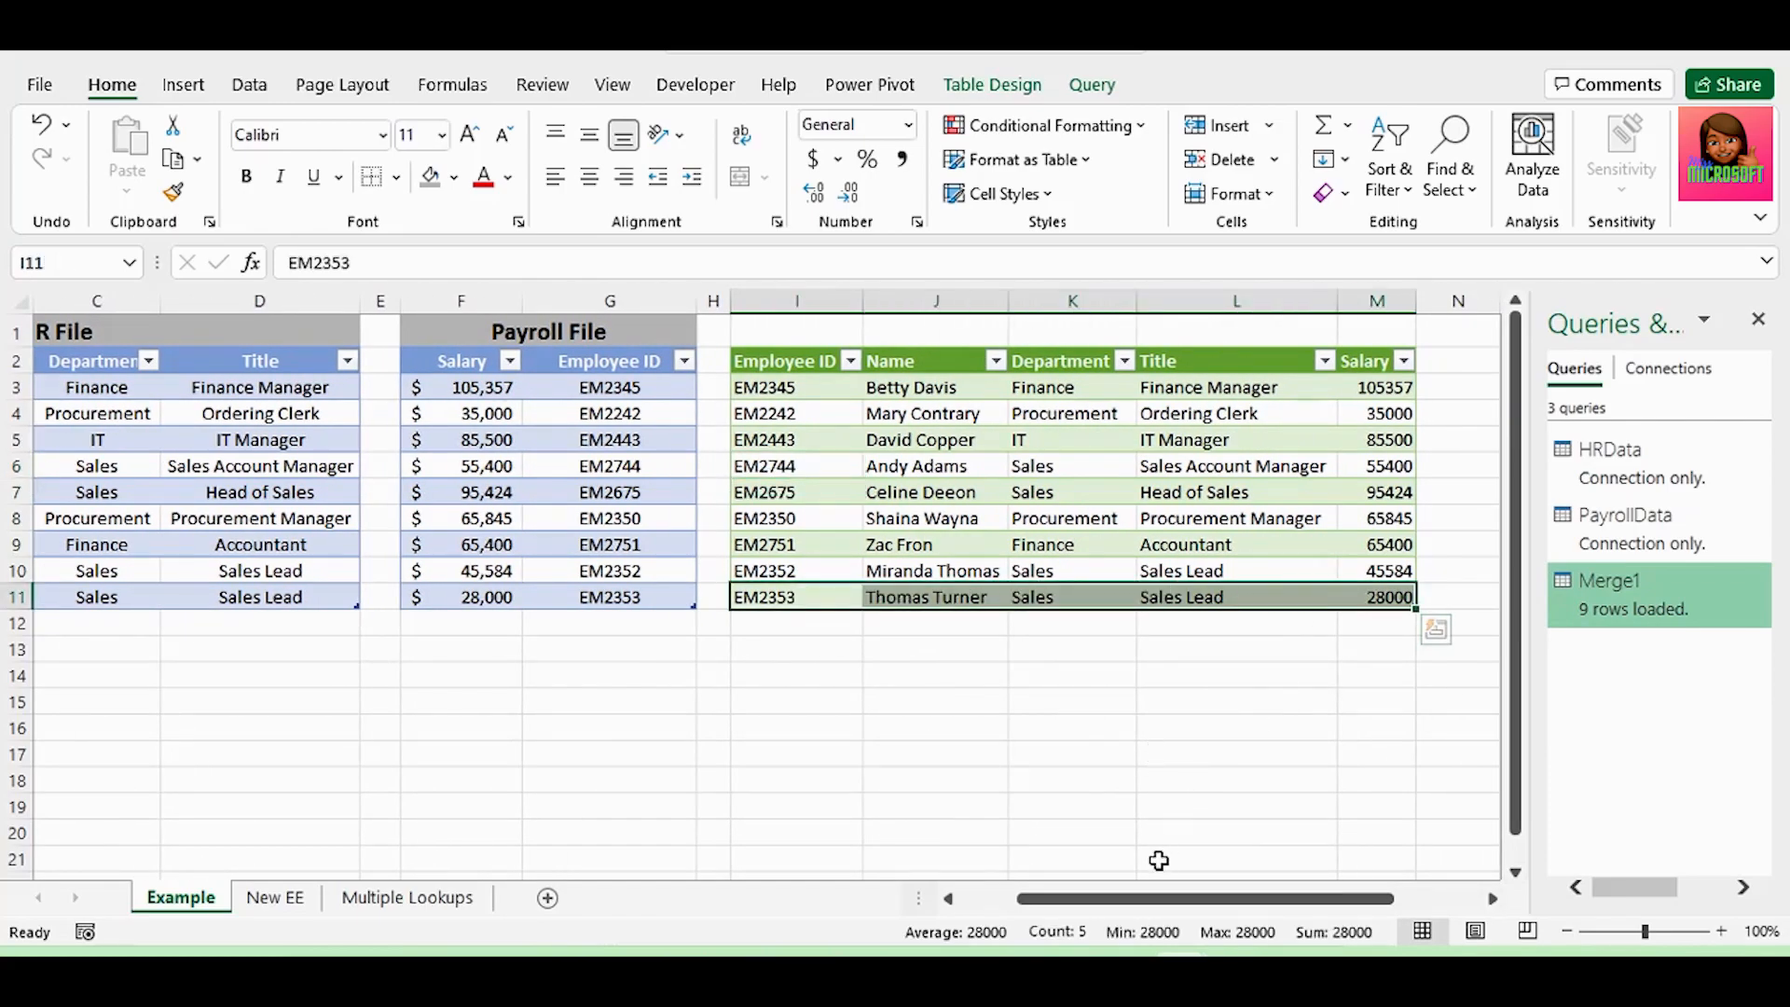
{"action": "left_click_drag", "start_coordinate": [1158, 897], "coordinate": [1063, 897]}
{"action": "left_click", "coordinate": [112, 597]}
{"action": "key", "text": "ctrl+minus"}
{"action": "left_click", "coordinate": [240, 647]}
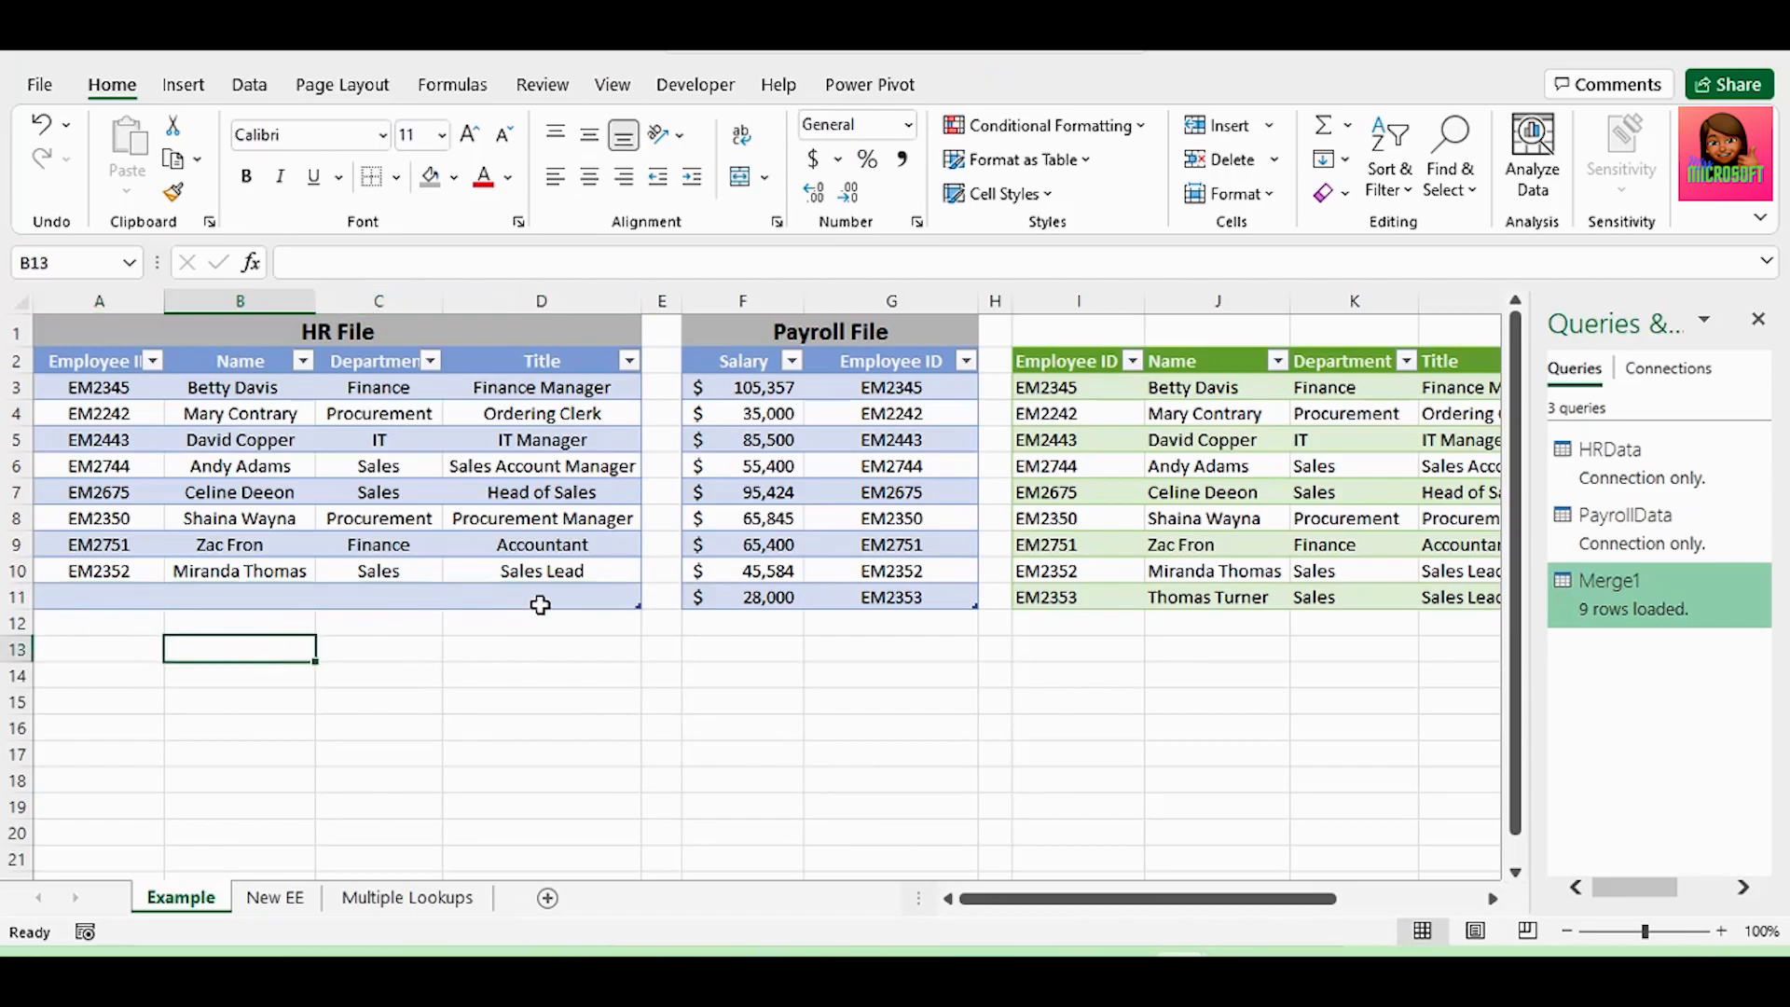
Step: Refresh the merged table so EM2353 drops out, then highlight the unmatched payroll row
{"action": "left_click", "coordinate": [542, 543]}
{"action": "right_click", "coordinate": [1078, 518]}
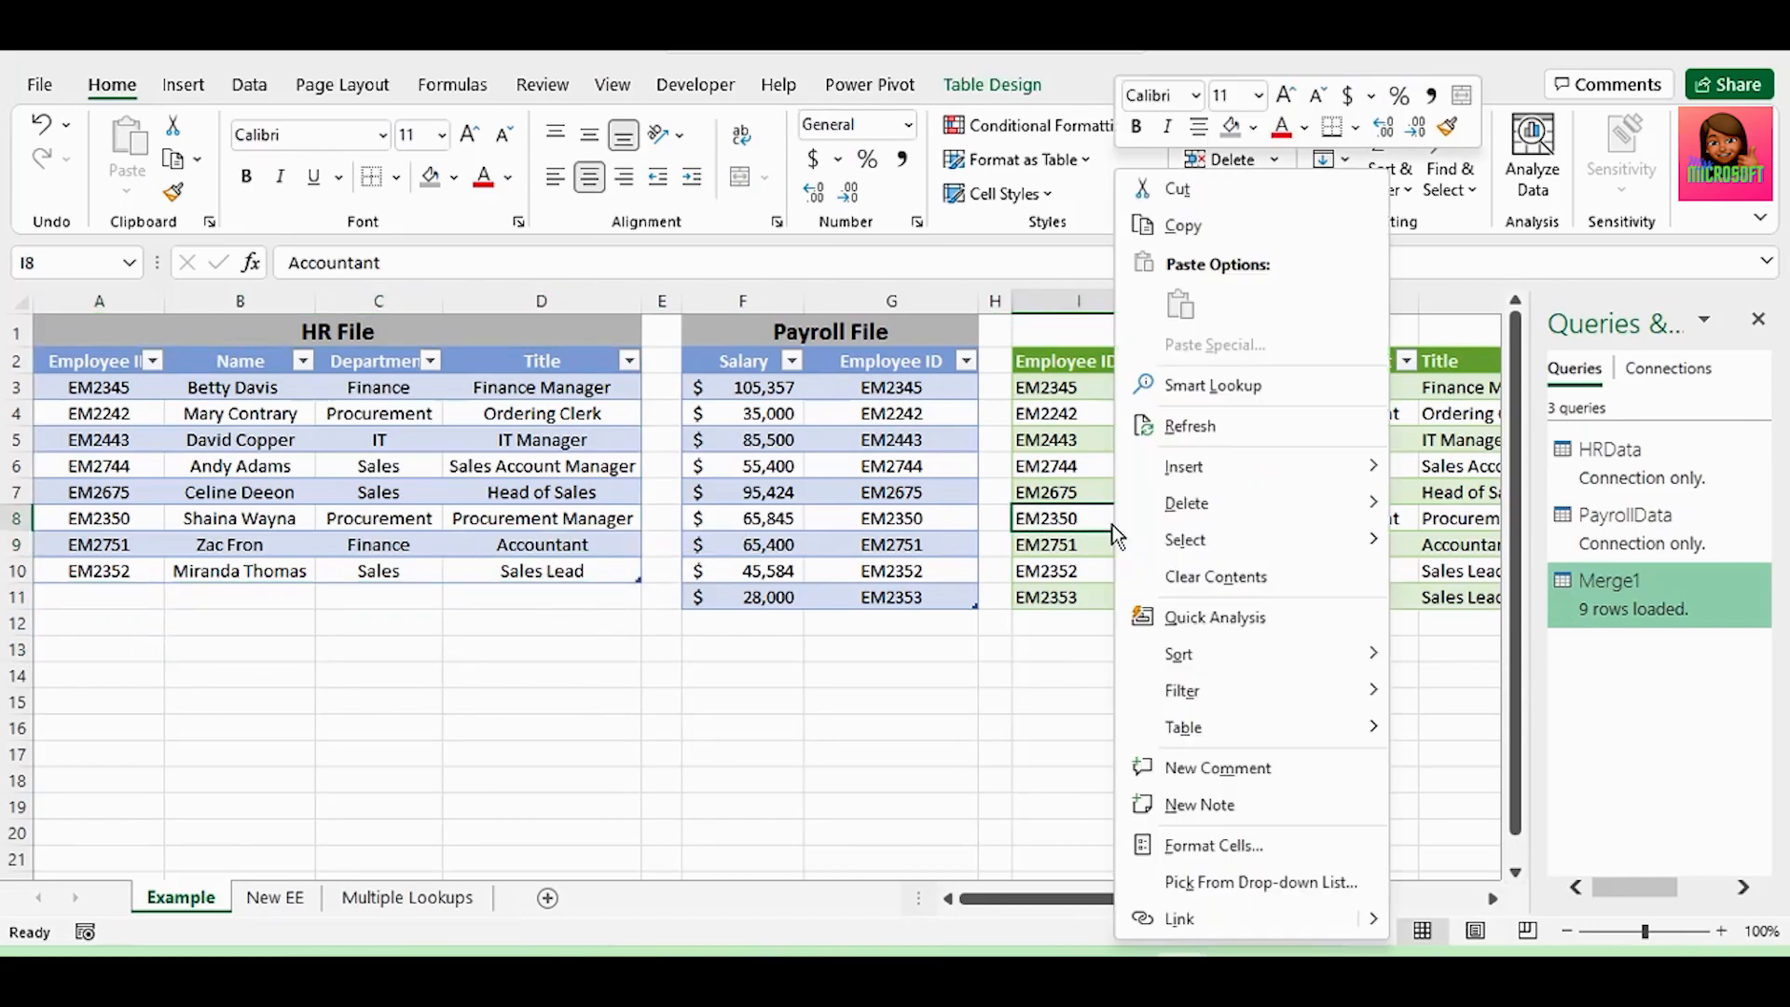
{"action": "left_click", "coordinate": [1190, 426]}
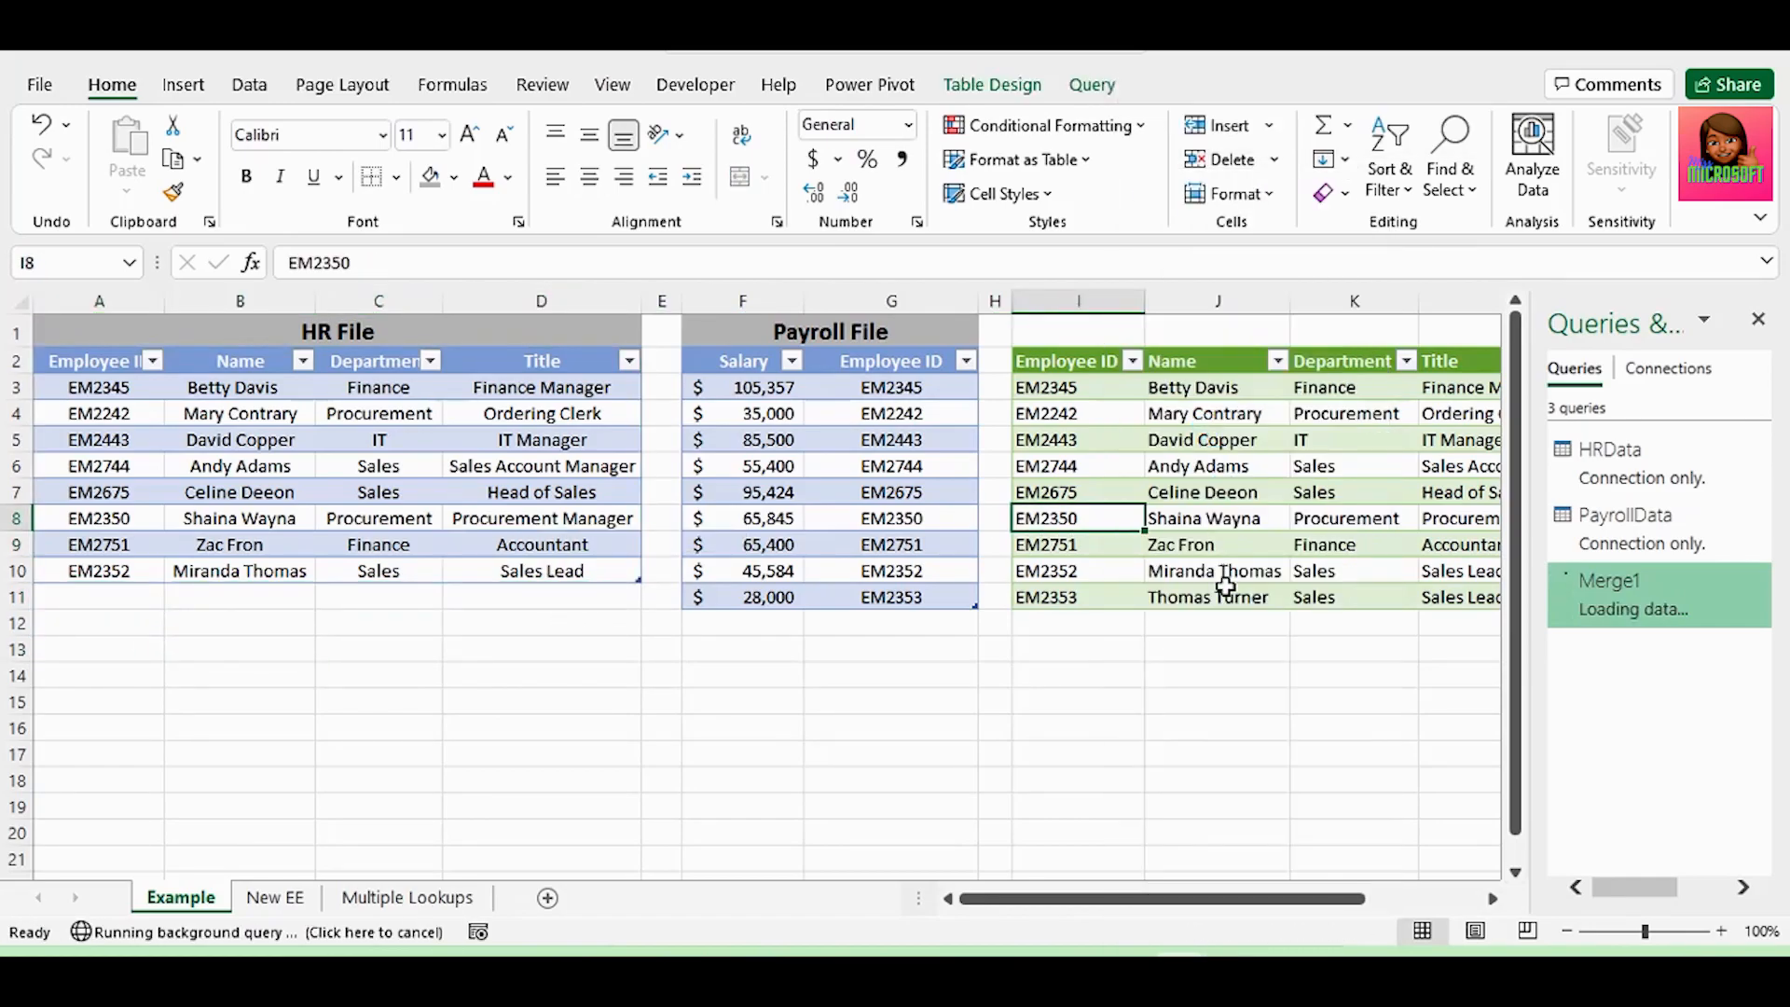
{"action": "left_click_drag", "start_coordinate": [1112, 897], "coordinate": [1169, 898]}
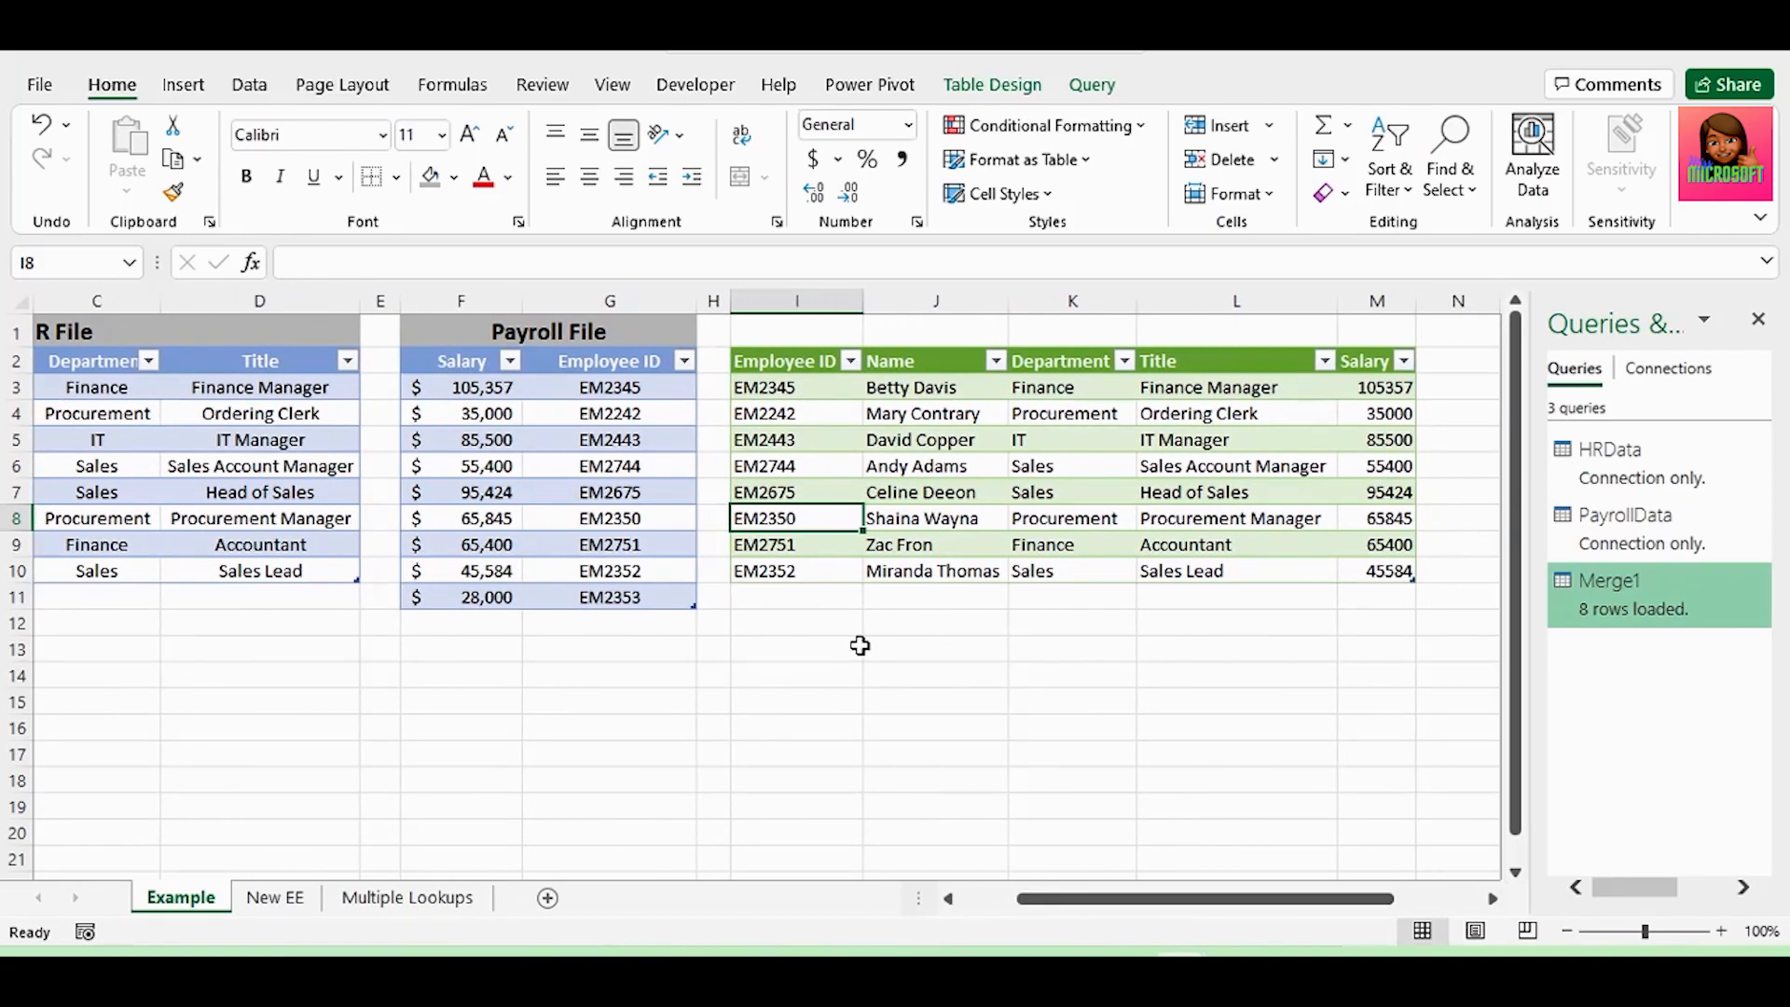
{"action": "left_click_drag", "start_coordinate": [482, 597], "coordinate": [608, 598]}
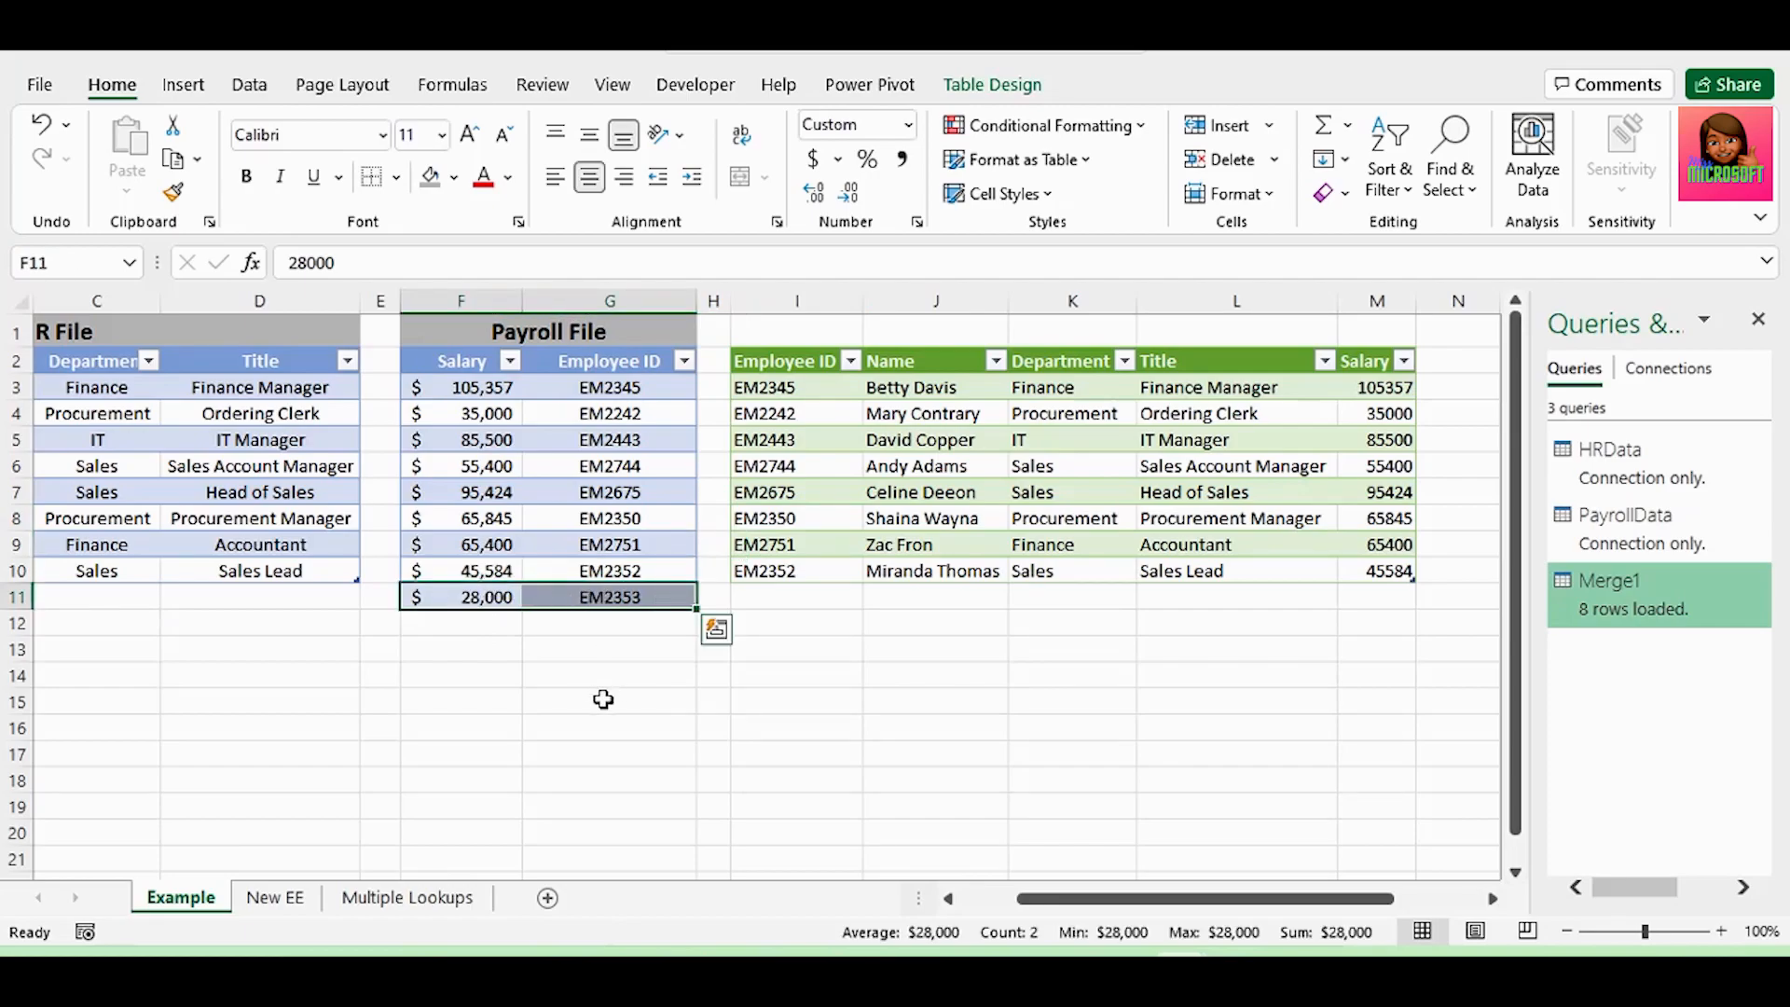
{"action": "left_click_drag", "start_coordinate": [1090, 898], "coordinate": [1003, 897]}
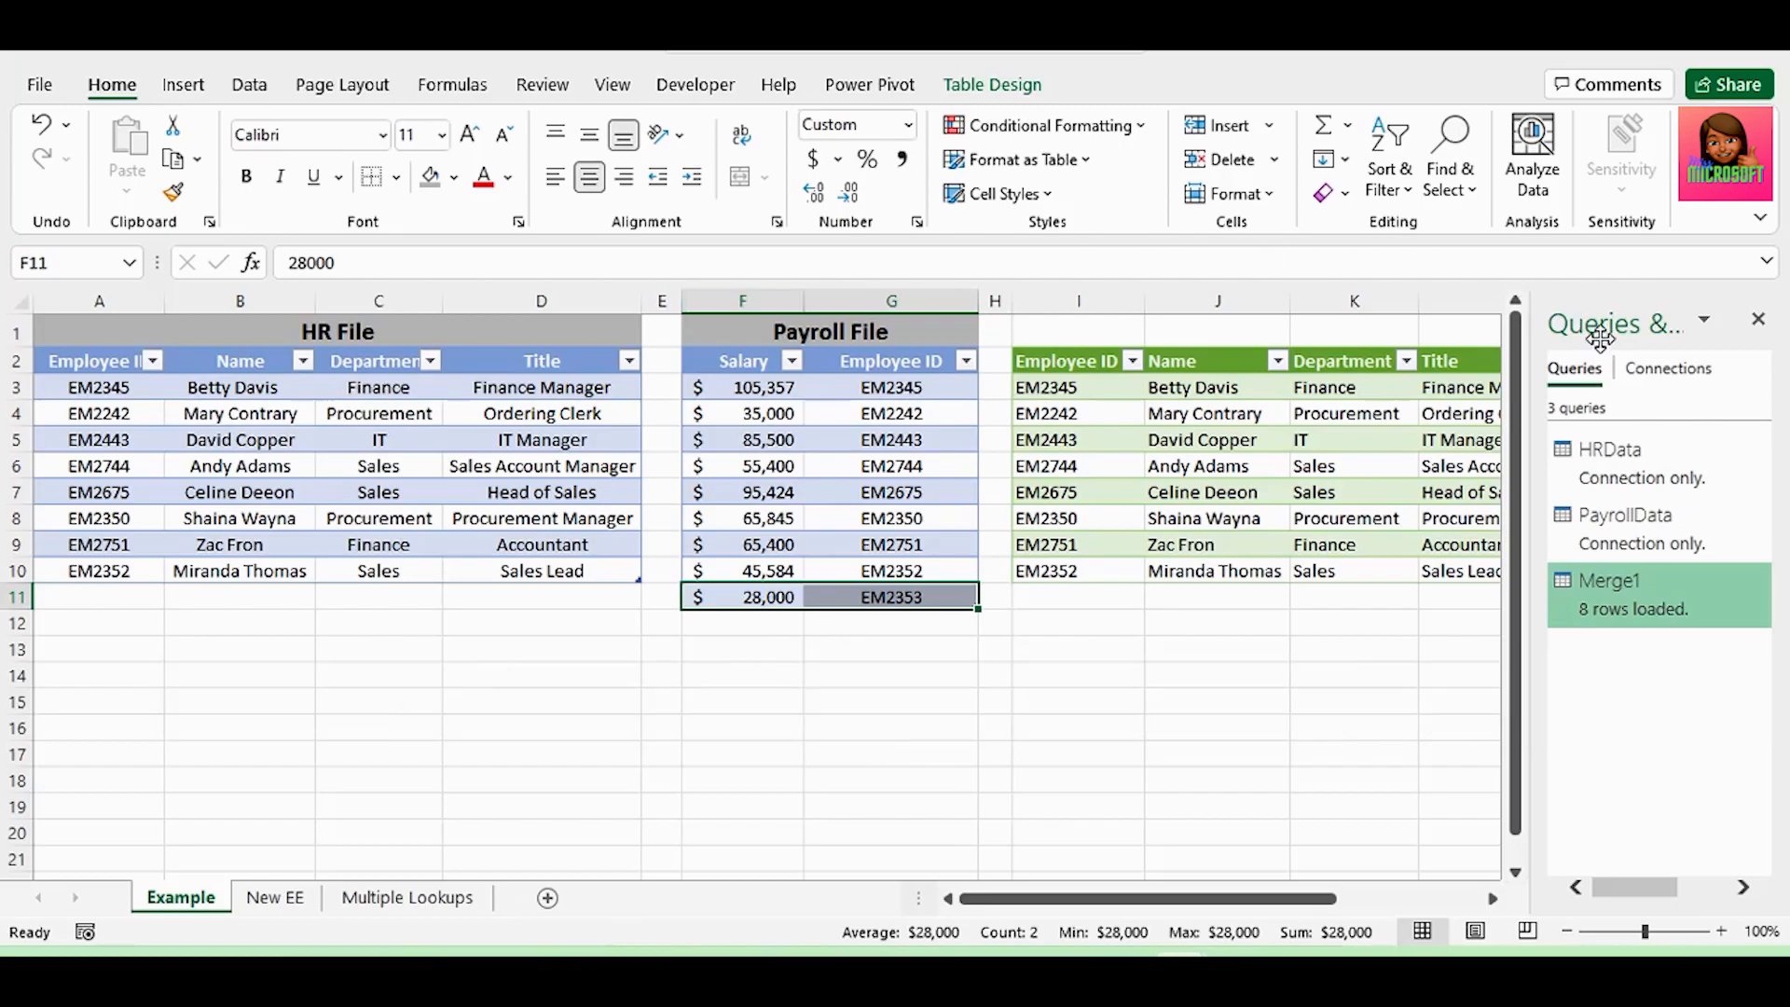
Step: Start a merge from HRData with PayrollData as the second table
{"action": "right_click", "coordinate": [1678, 474]}
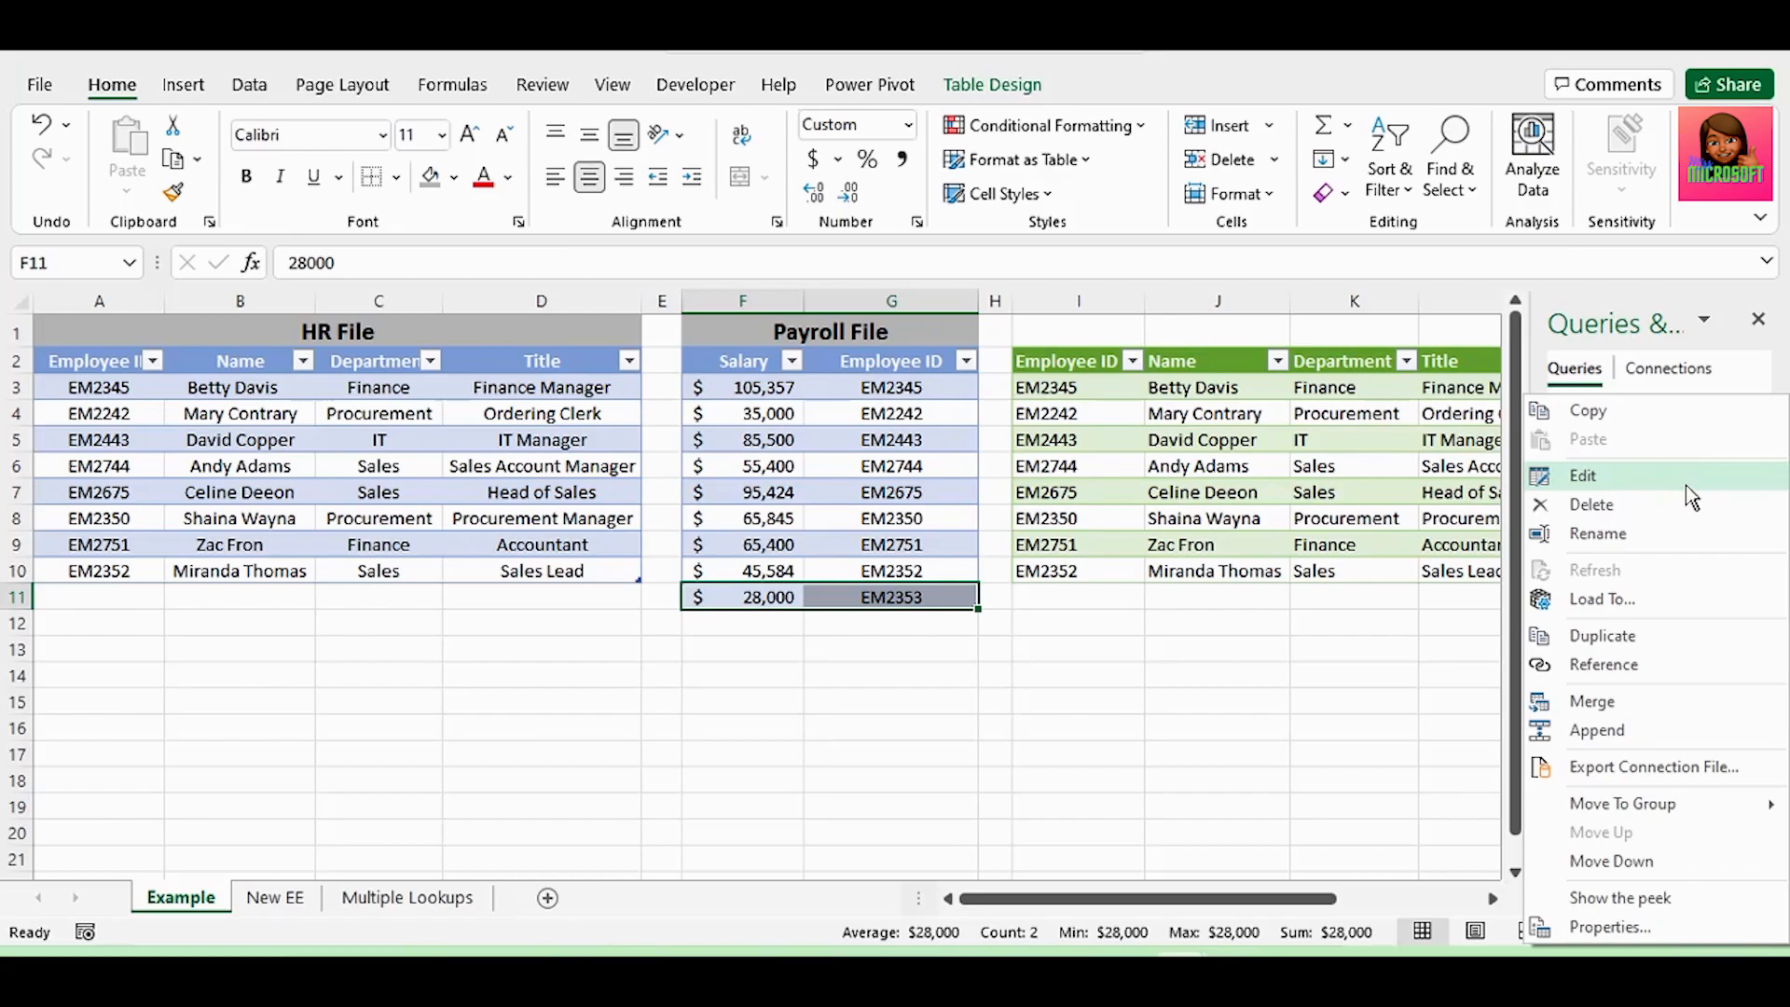
{"action": "left_click", "coordinate": [1648, 700]}
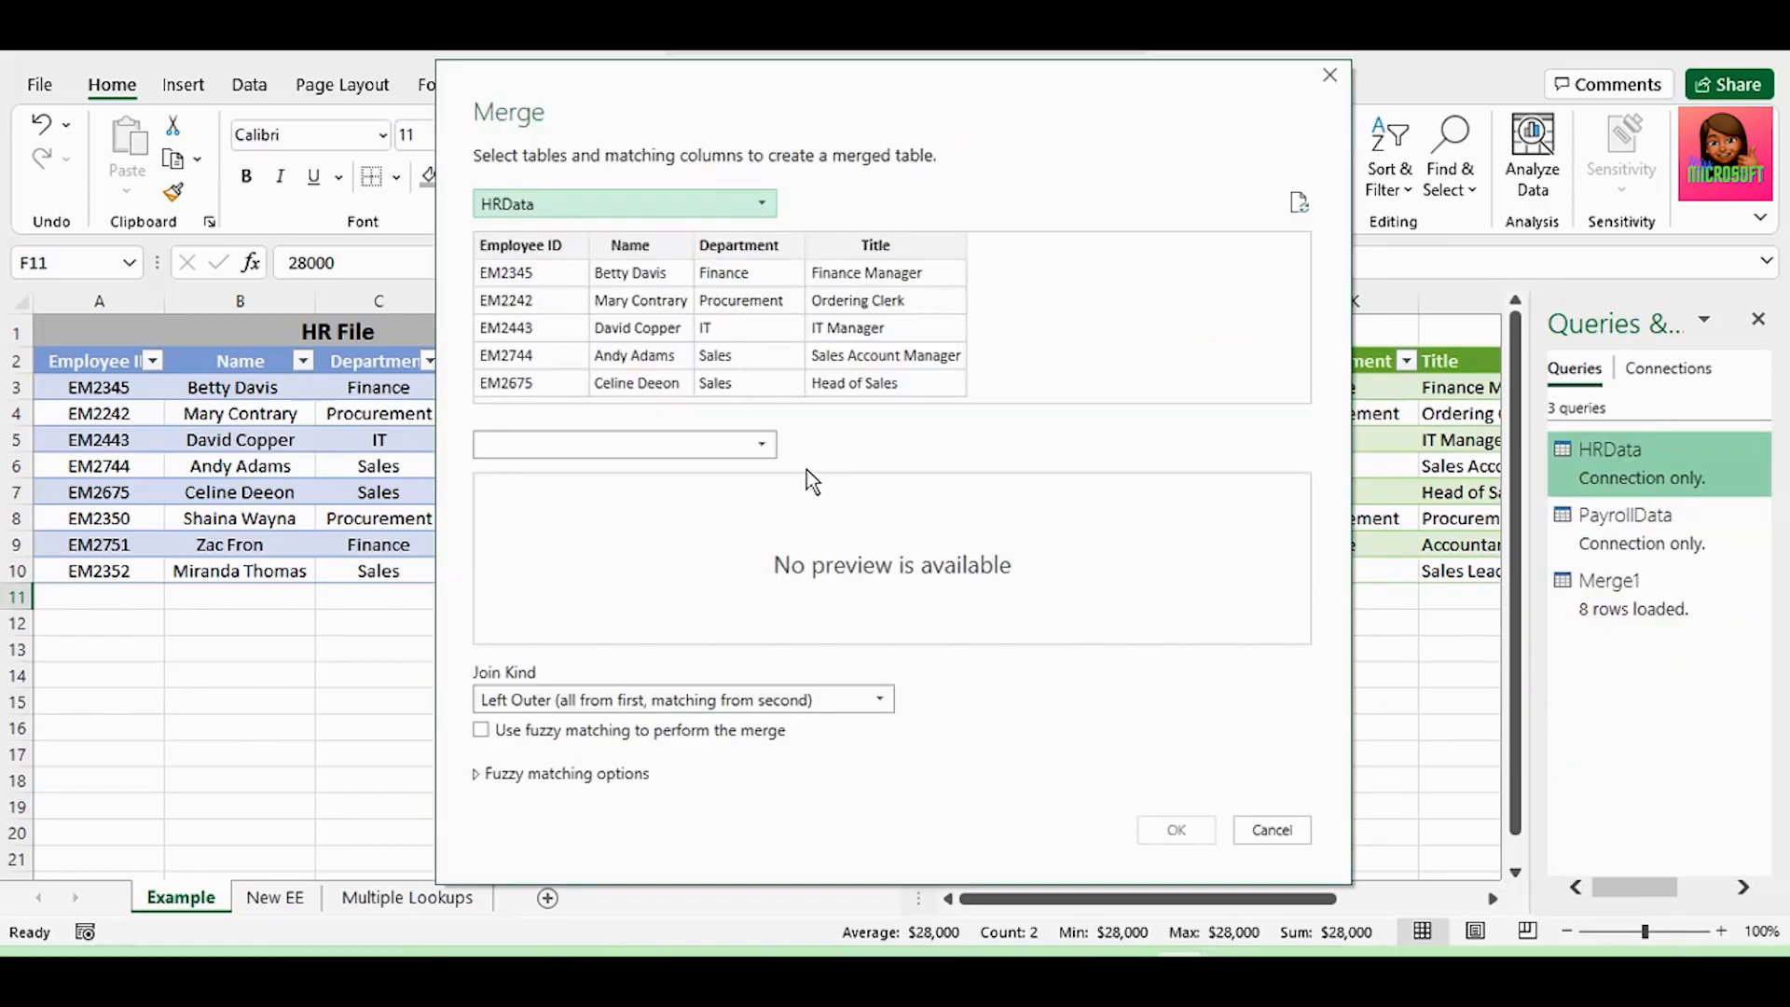
{"action": "left_click", "coordinate": [771, 442]}
{"action": "left_click", "coordinate": [716, 519]}
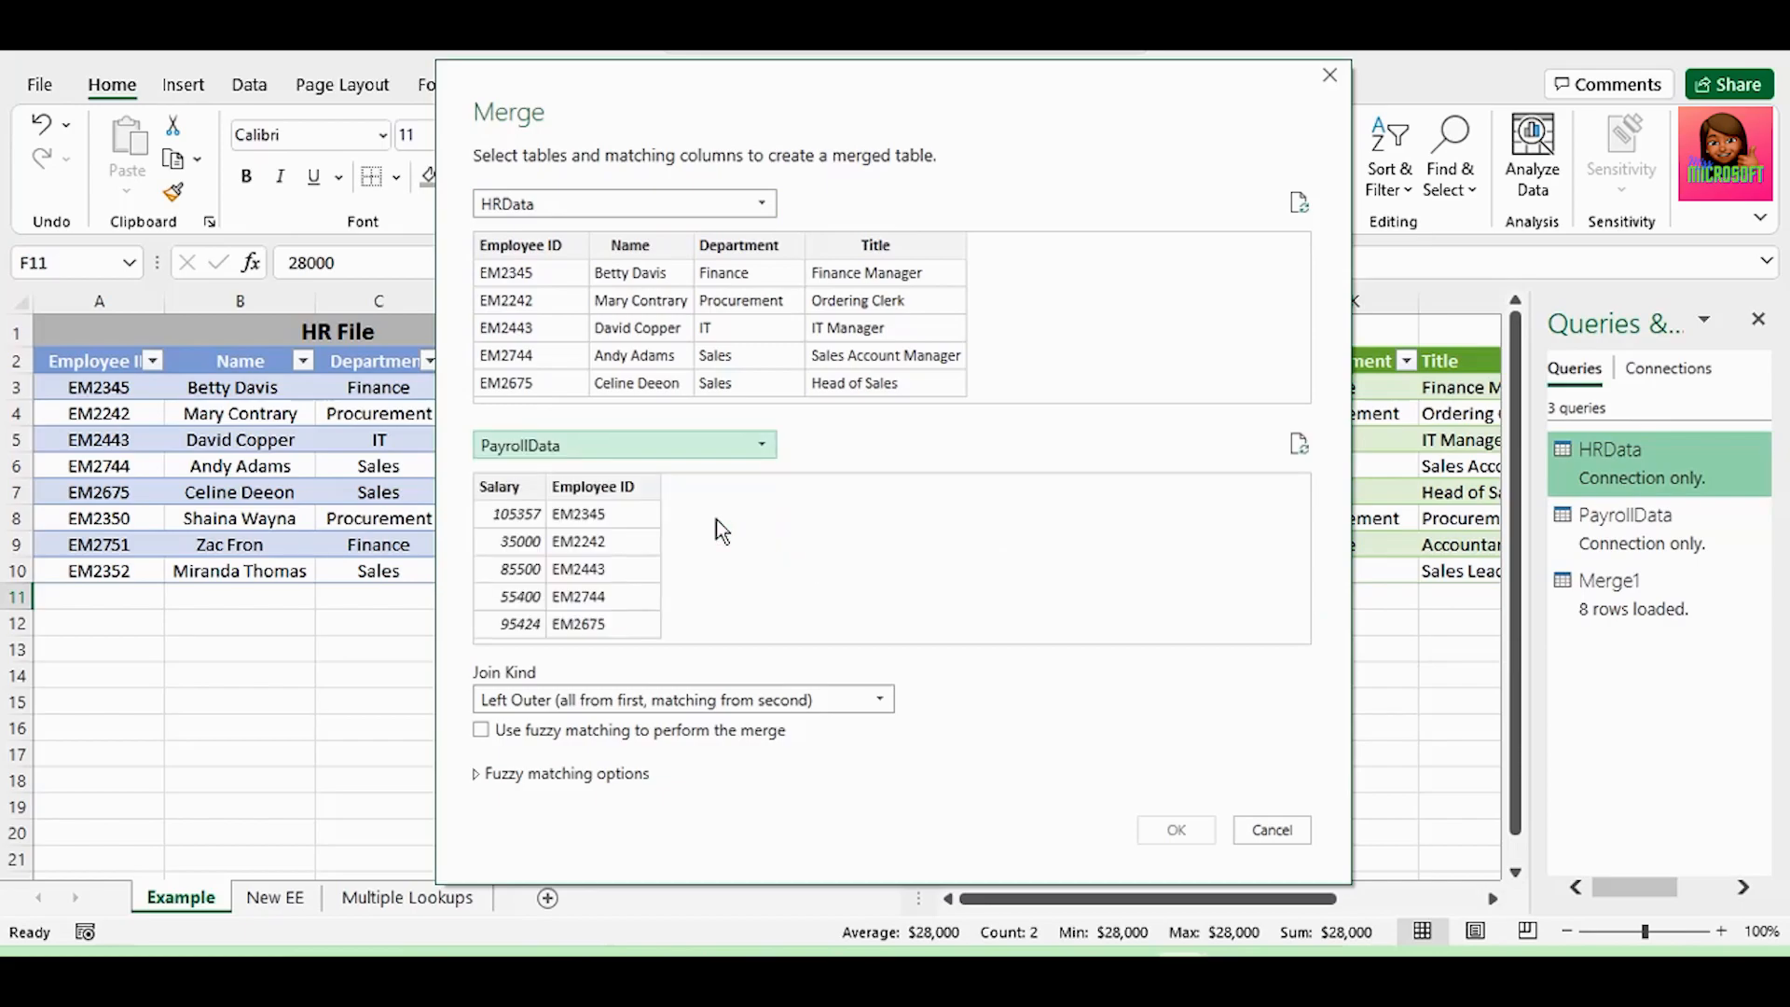
Step: Match Employee ID in both tables and set the join kind to Right Outer
{"action": "left_click", "coordinate": [560, 248]}
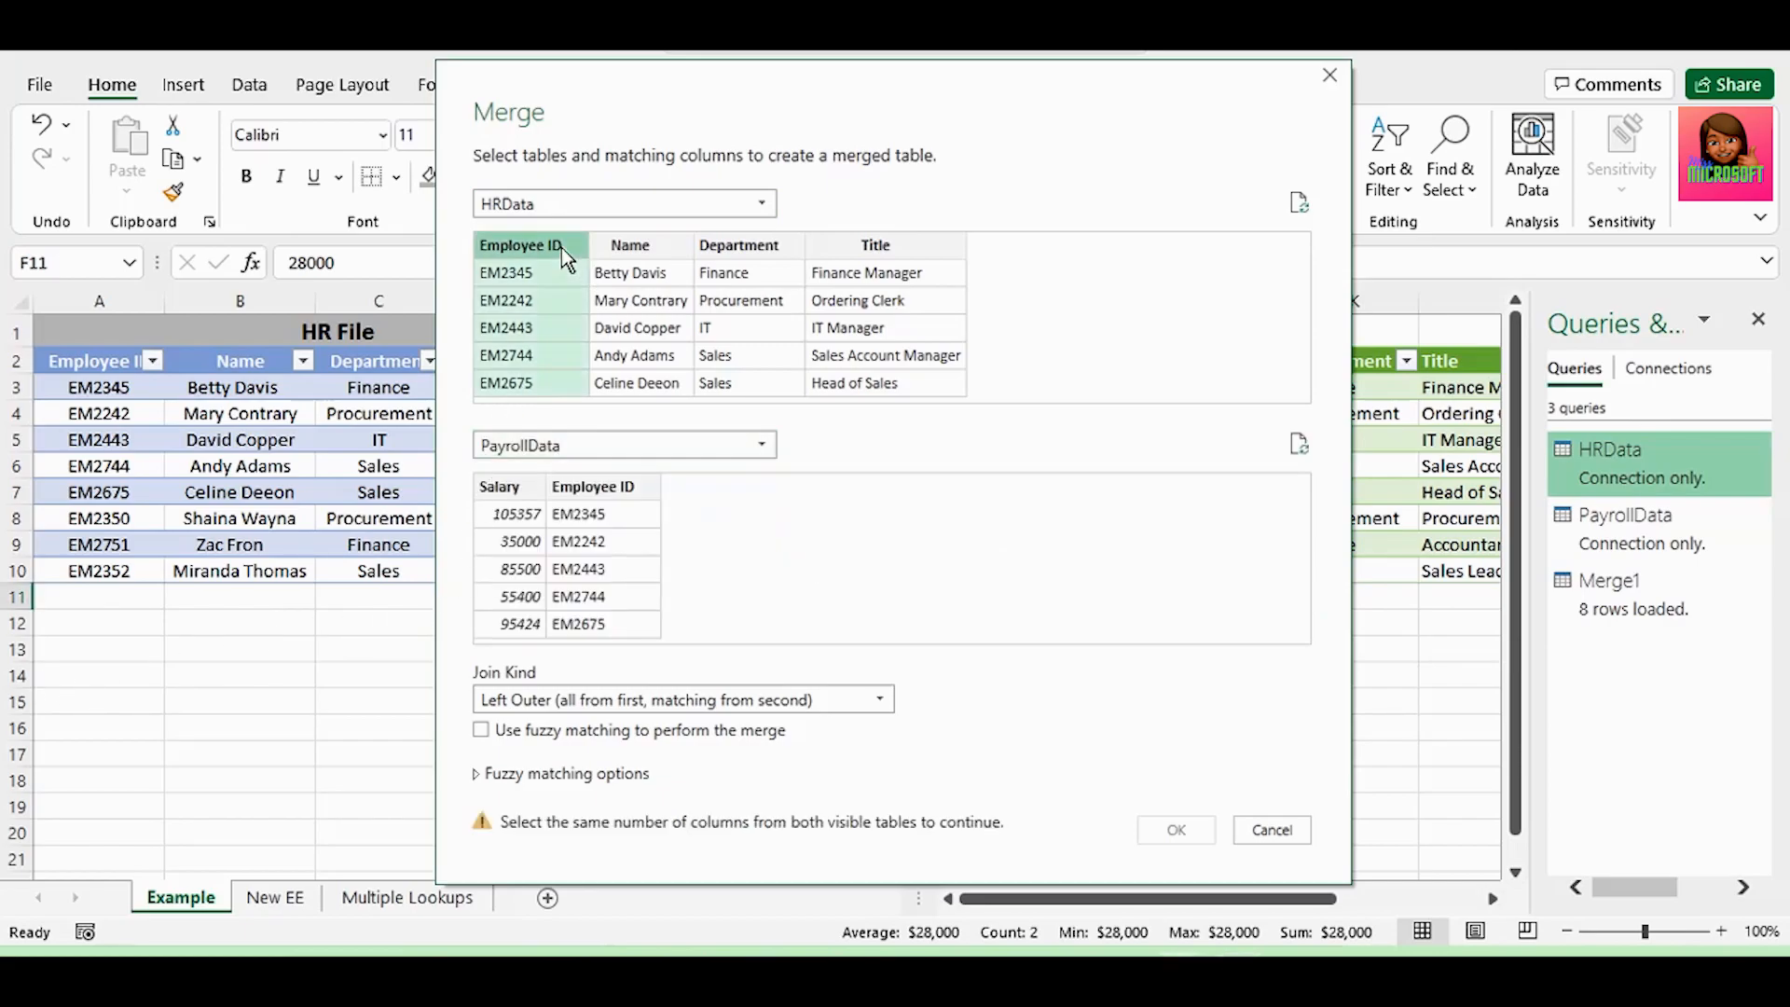
{"action": "left_click", "coordinate": [612, 498]}
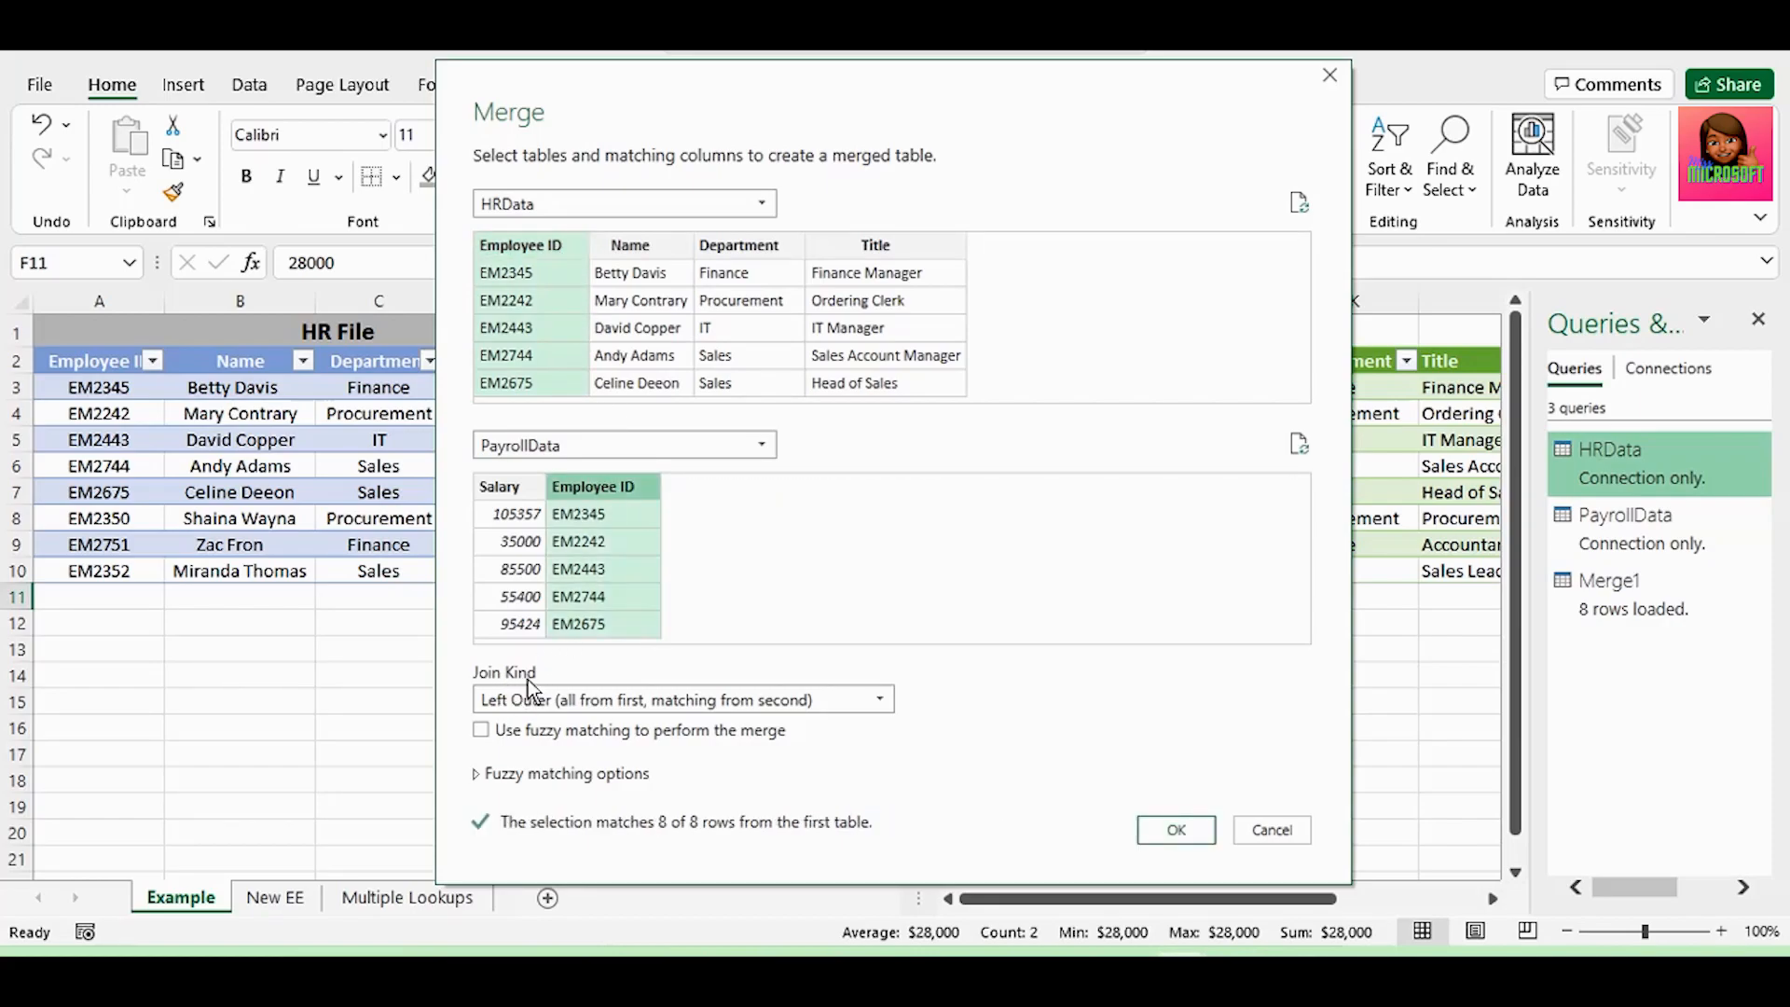
{"action": "left_click", "coordinate": [887, 700]}
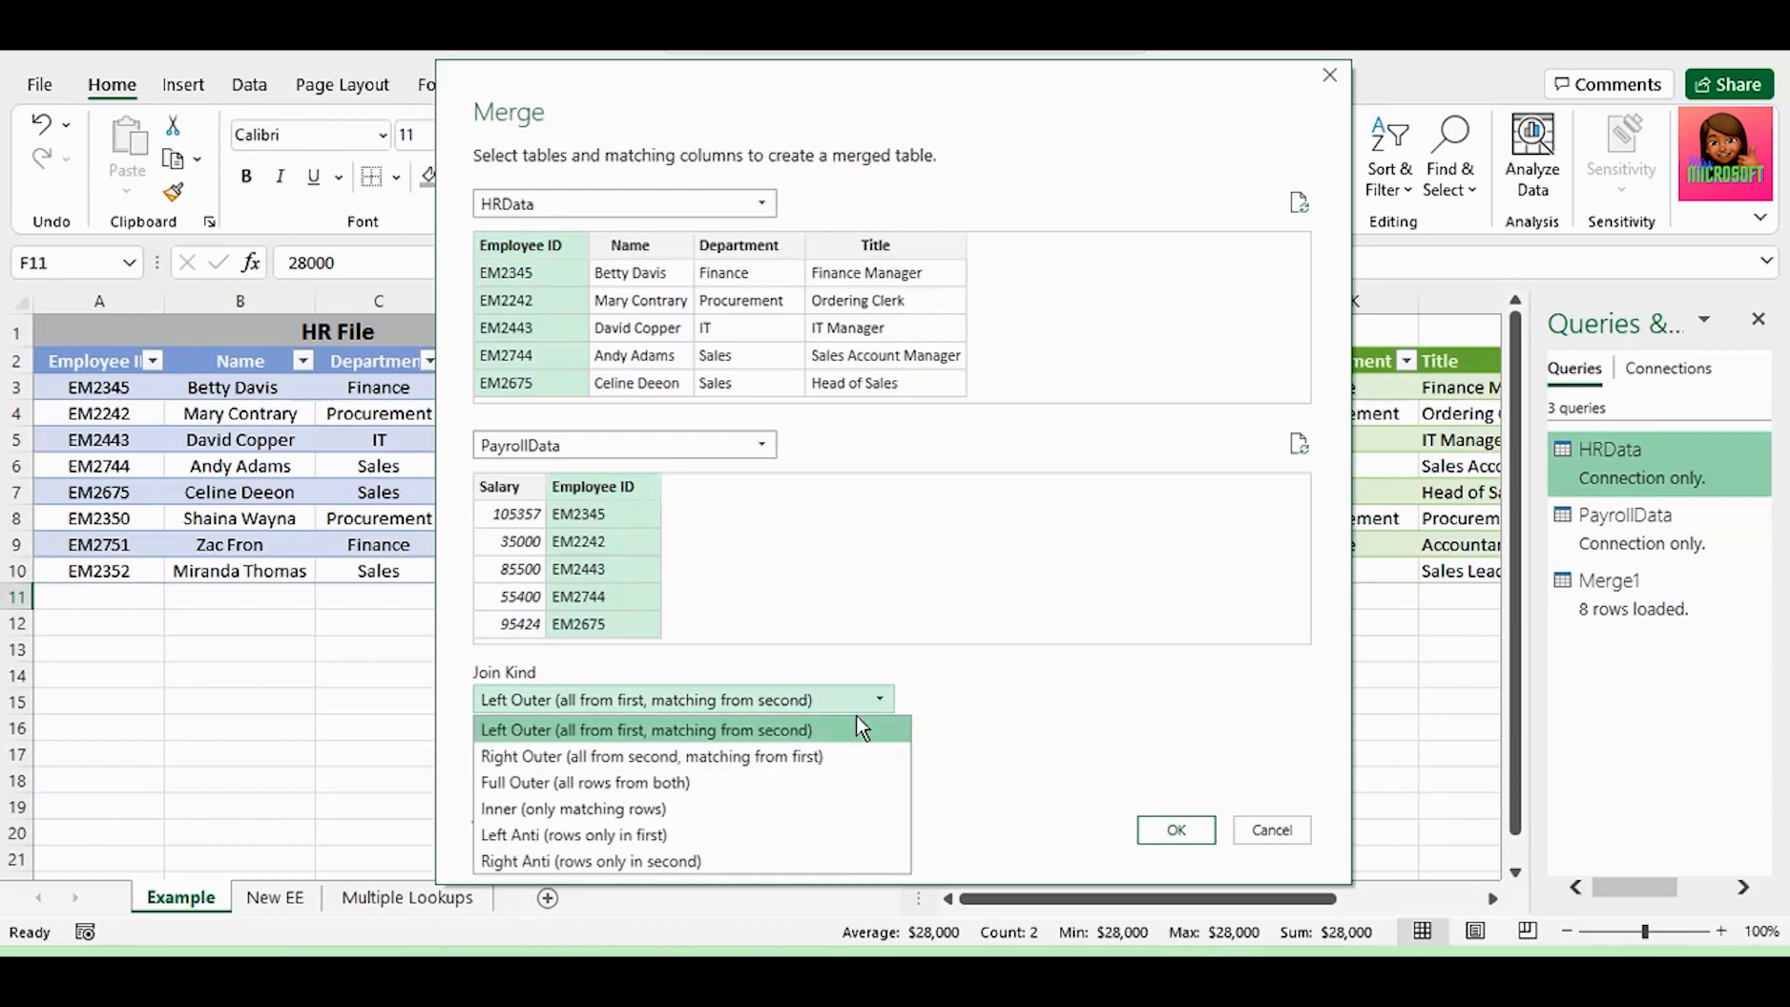
{"action": "left_click", "coordinate": [843, 752]}
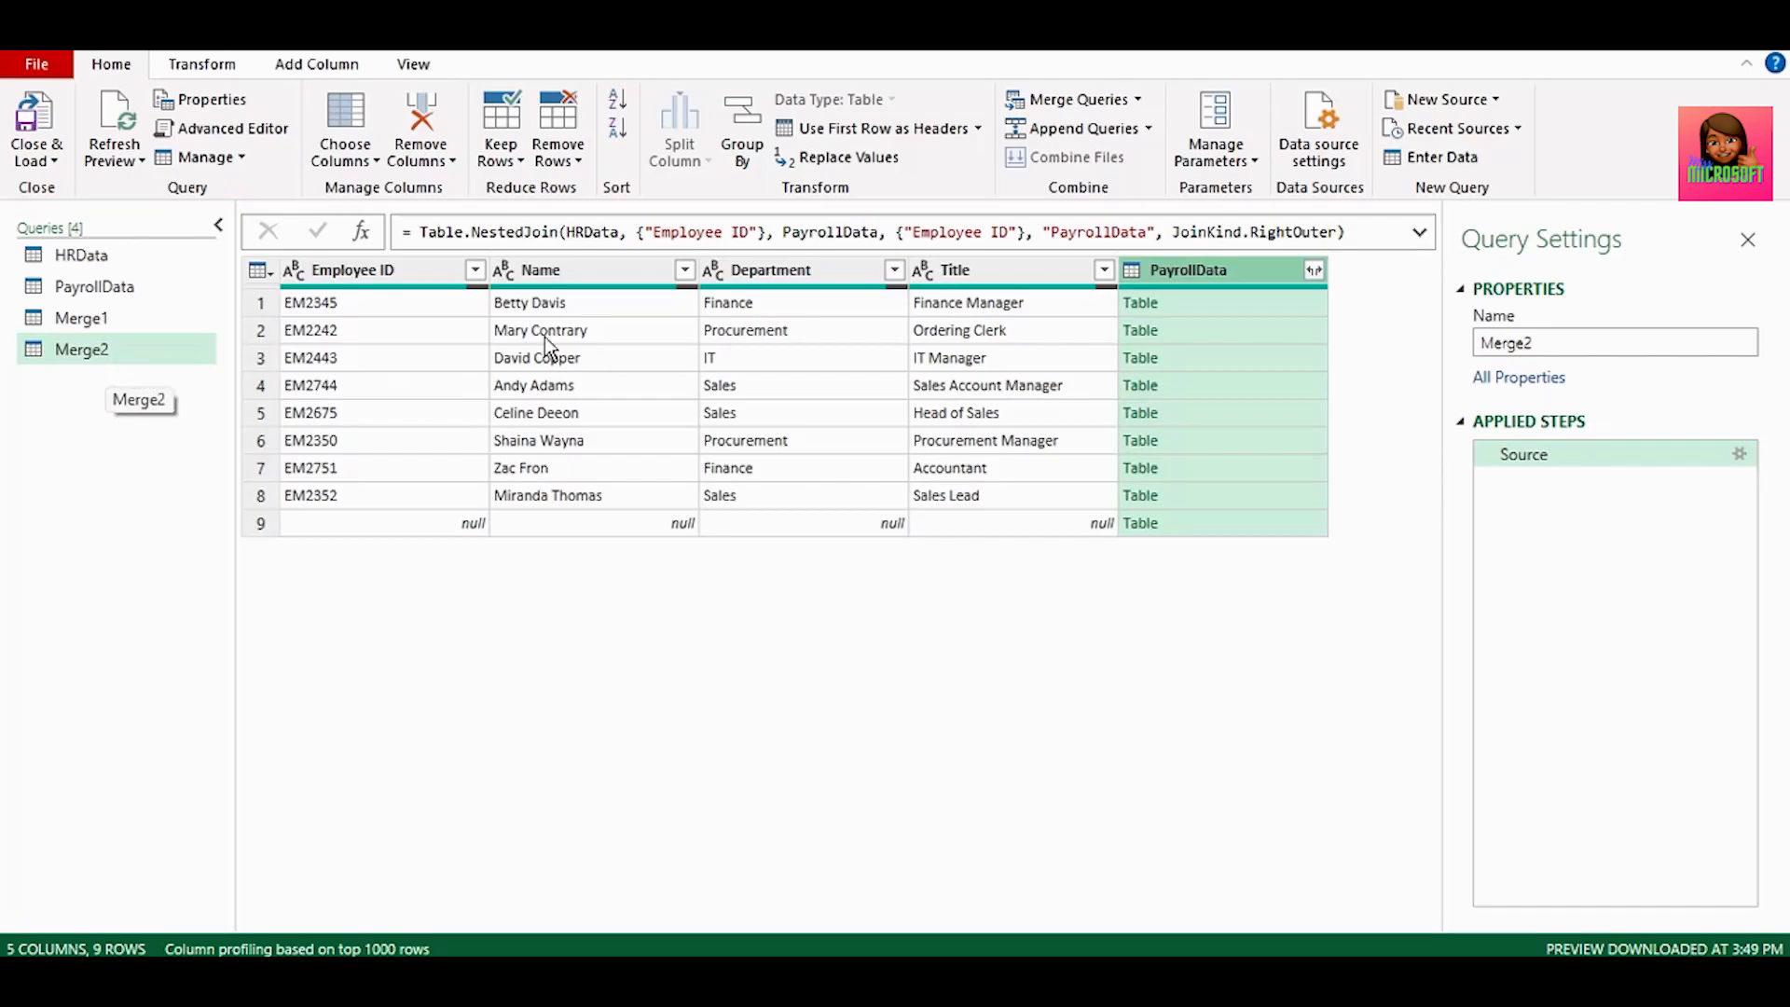
Step: Expand PayrollData to a plain Salary column, dropping Employee ID and the name prefix
{"action": "left_click", "coordinate": [1315, 270]}
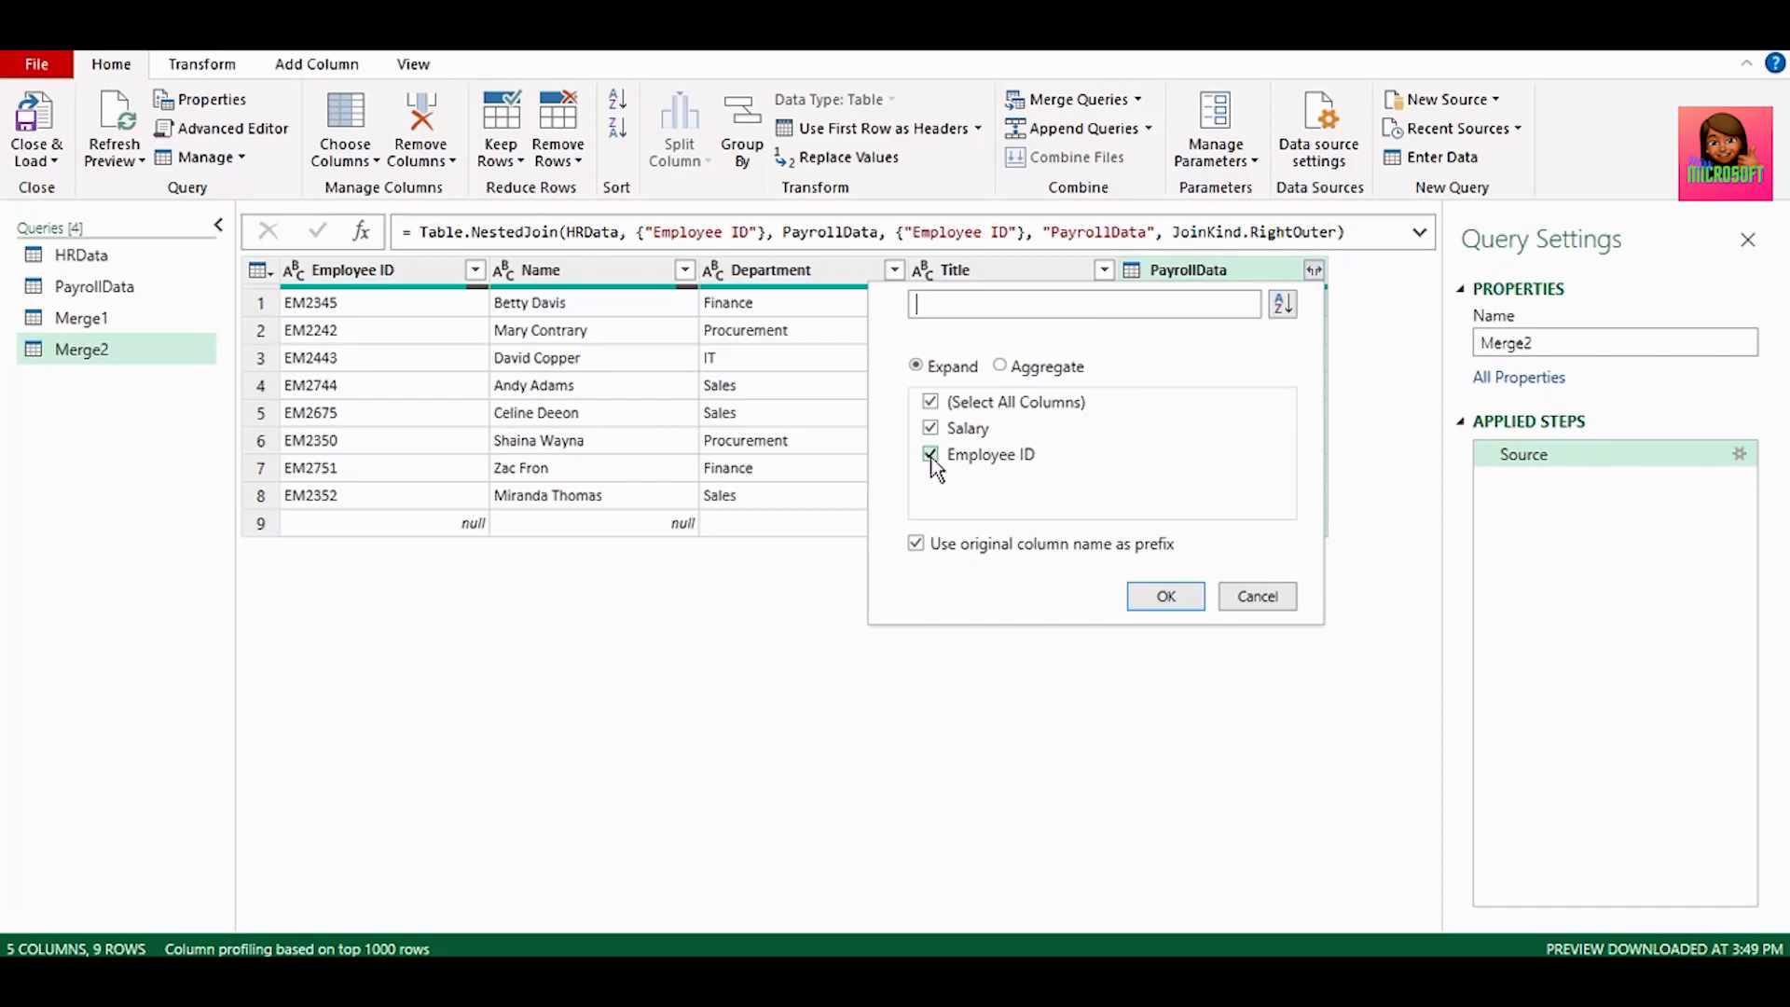
{"action": "left_click", "coordinate": [931, 455]}
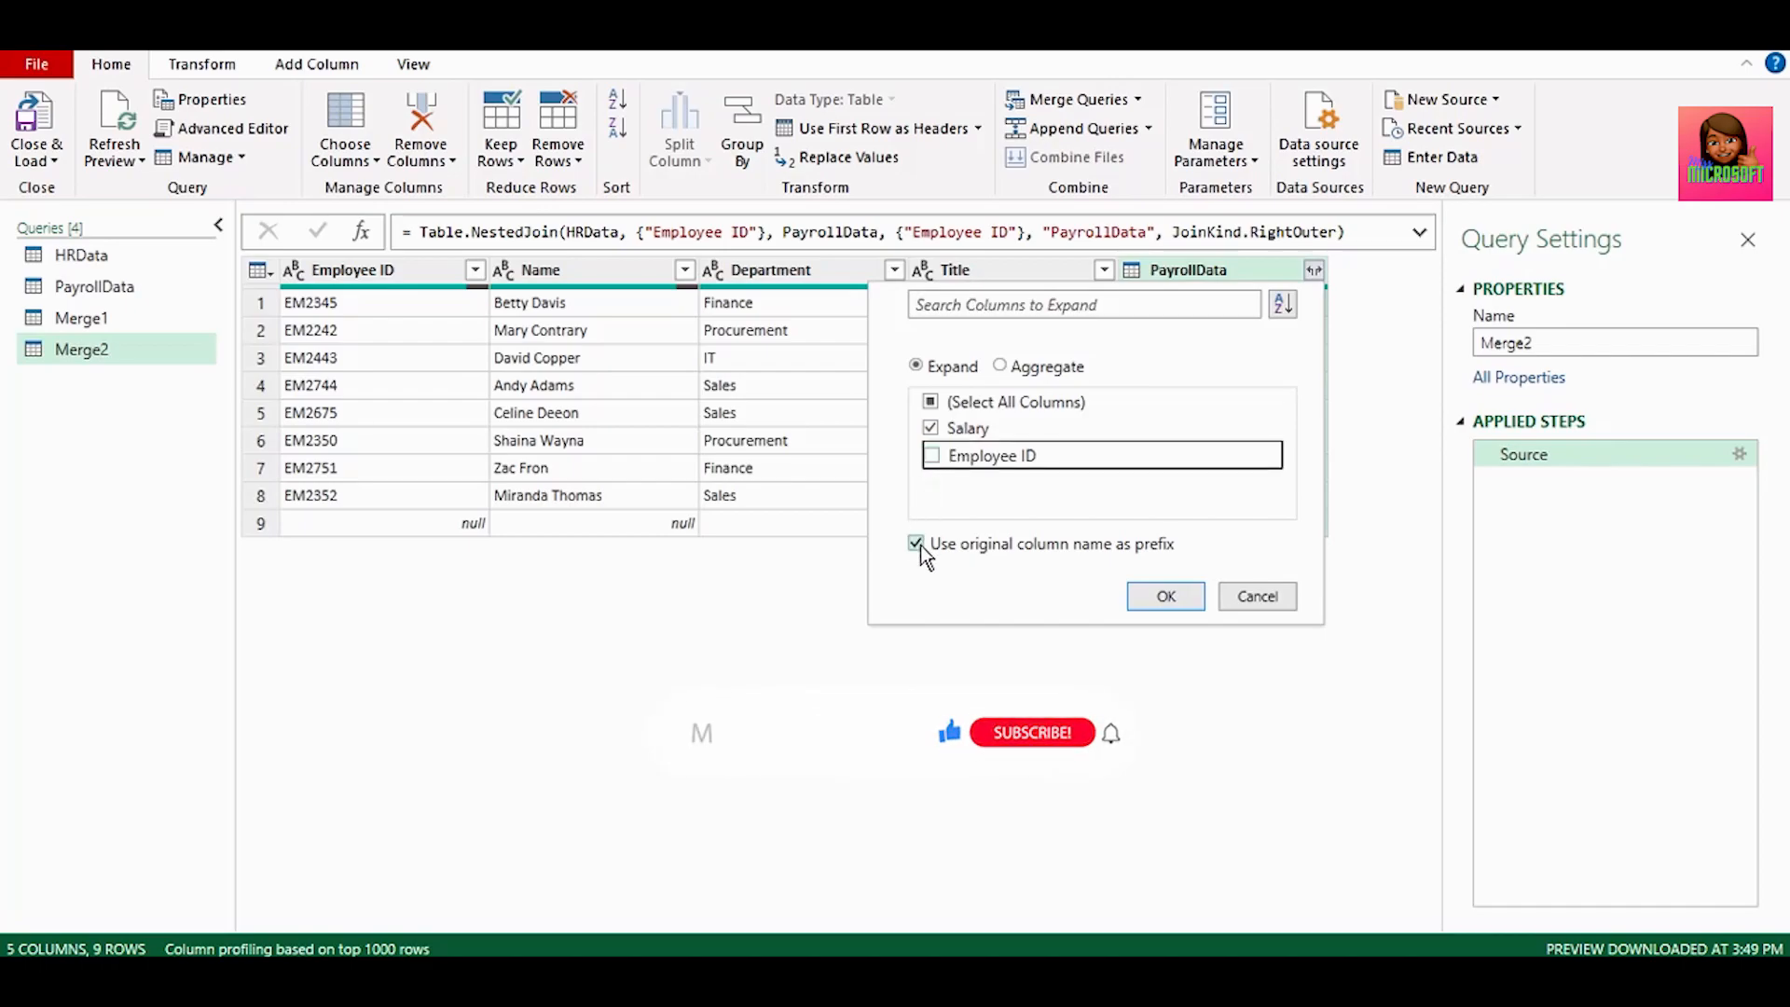
{"action": "left_click", "coordinate": [915, 544]}
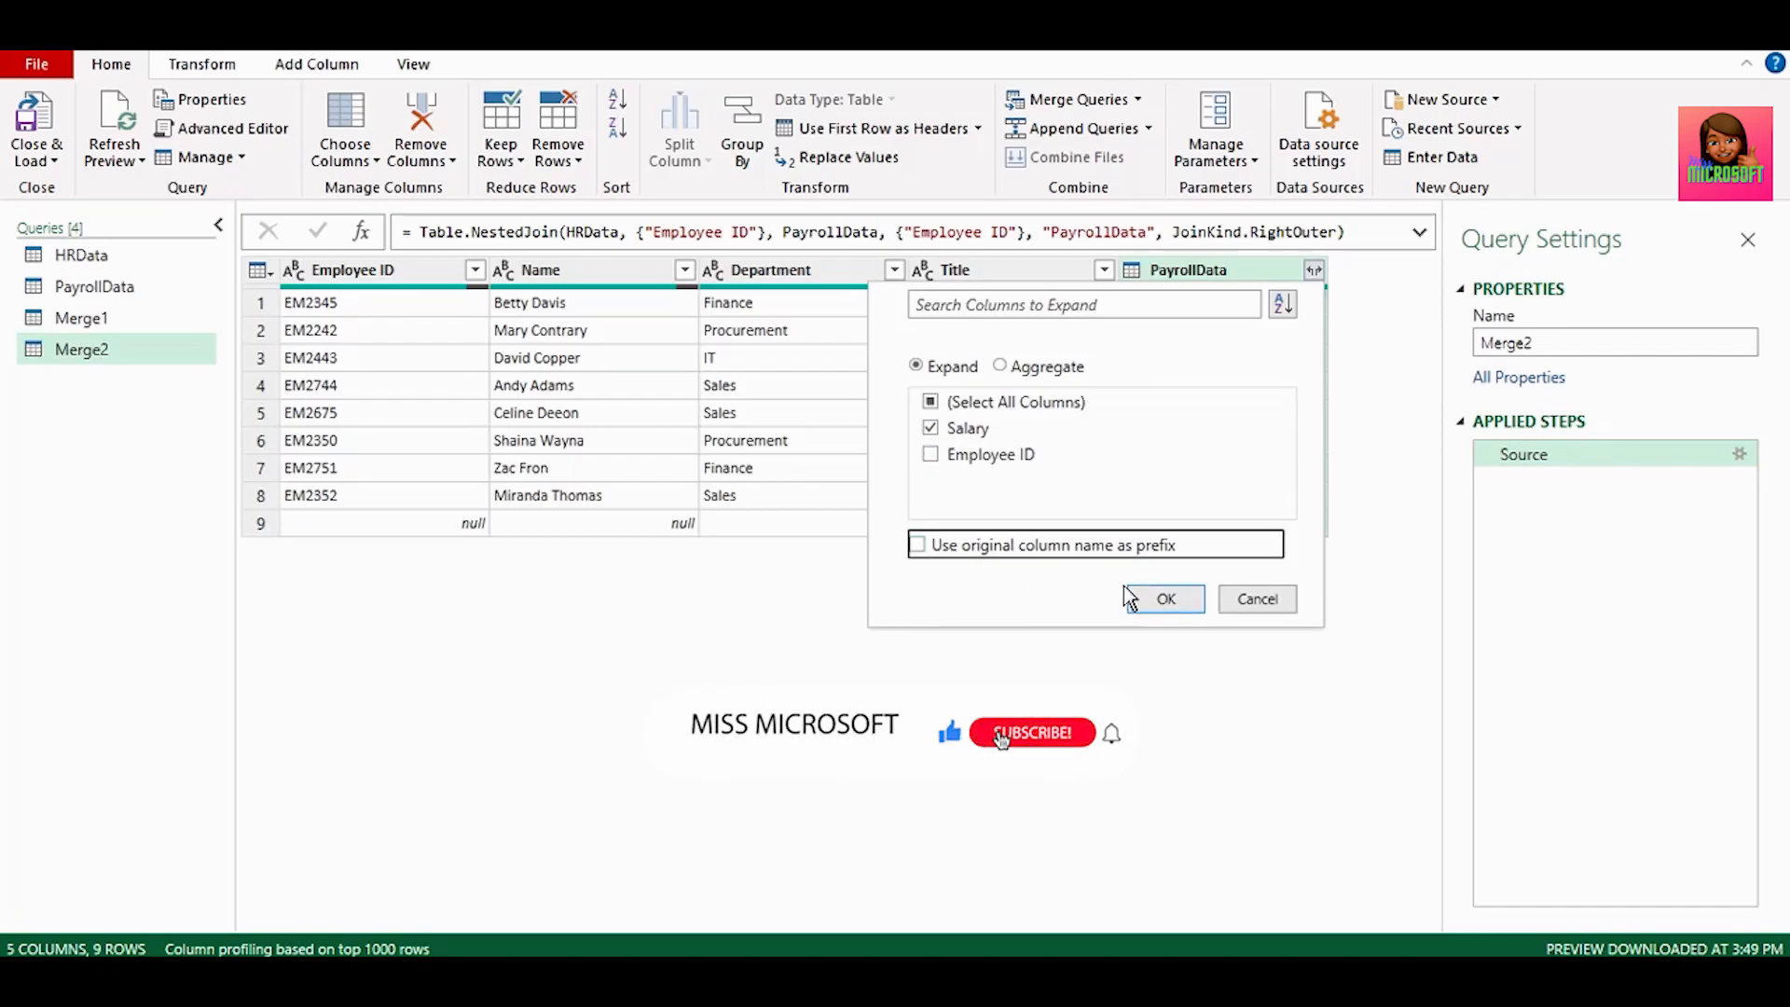
{"action": "left_click", "coordinate": [1163, 599]}
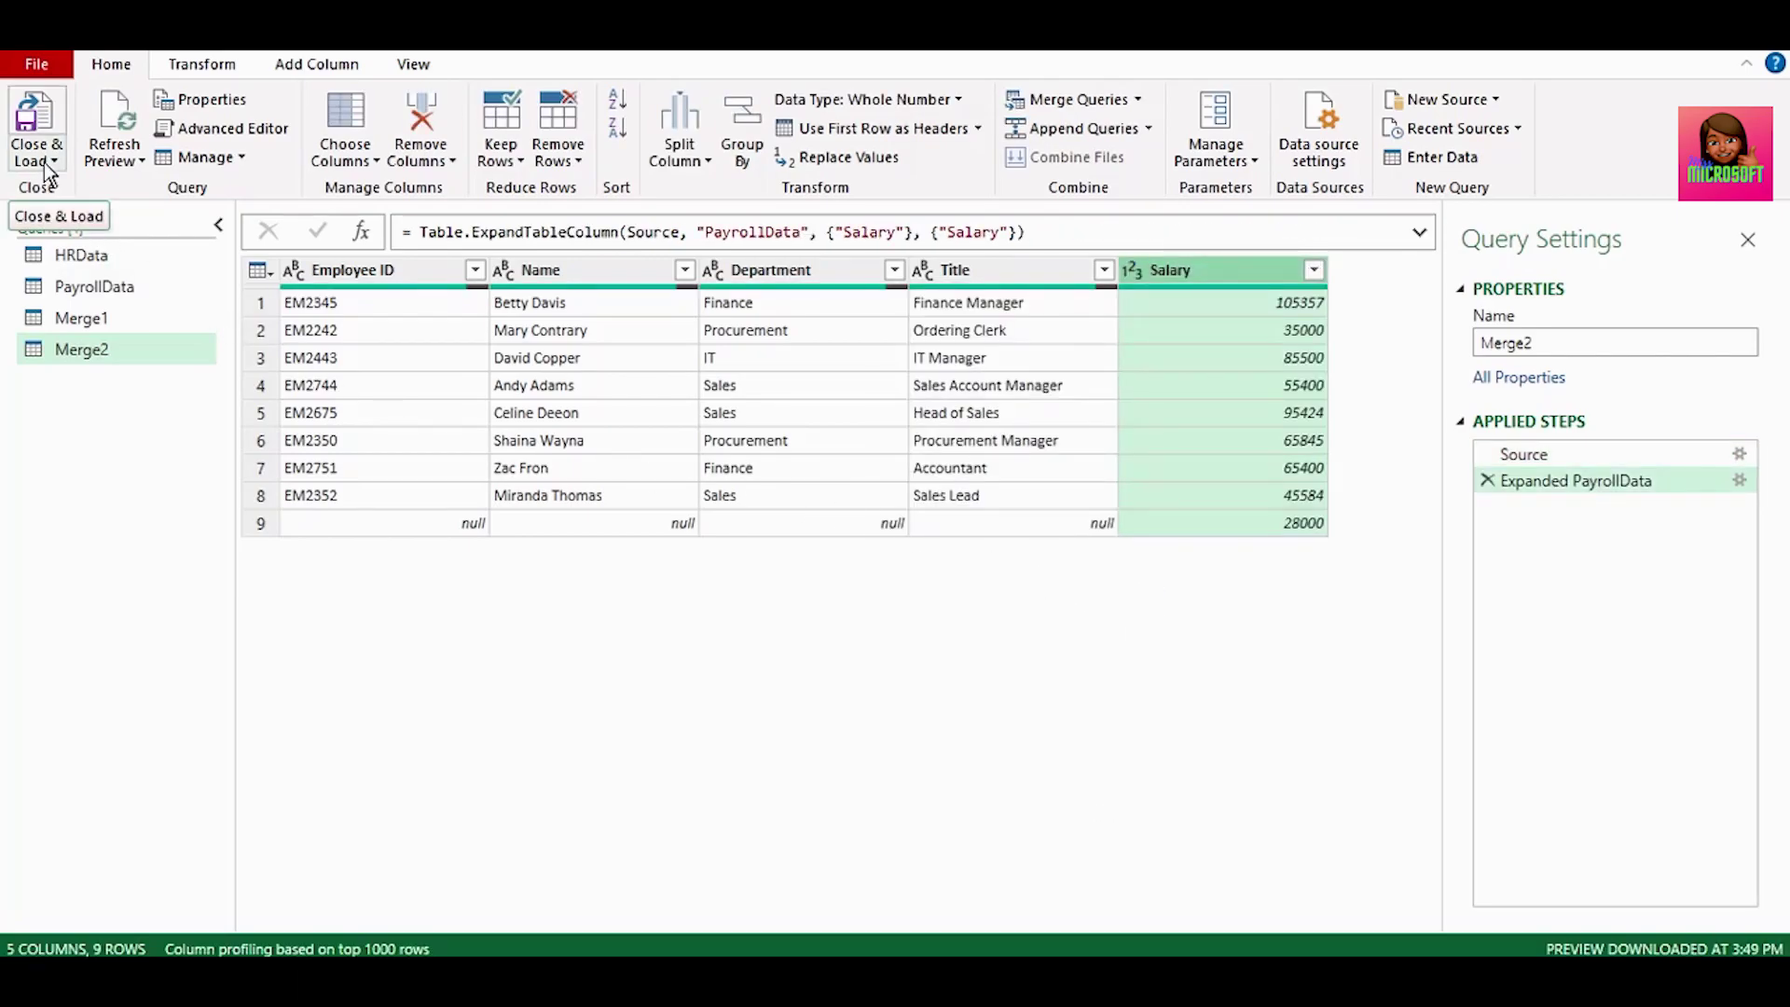
Step: Close & Load Merge2 to the existing sheet at I13 and select its nine Salary values
{"action": "left_click", "coordinate": [42, 162]}
{"action": "left_click", "coordinate": [66, 216]}
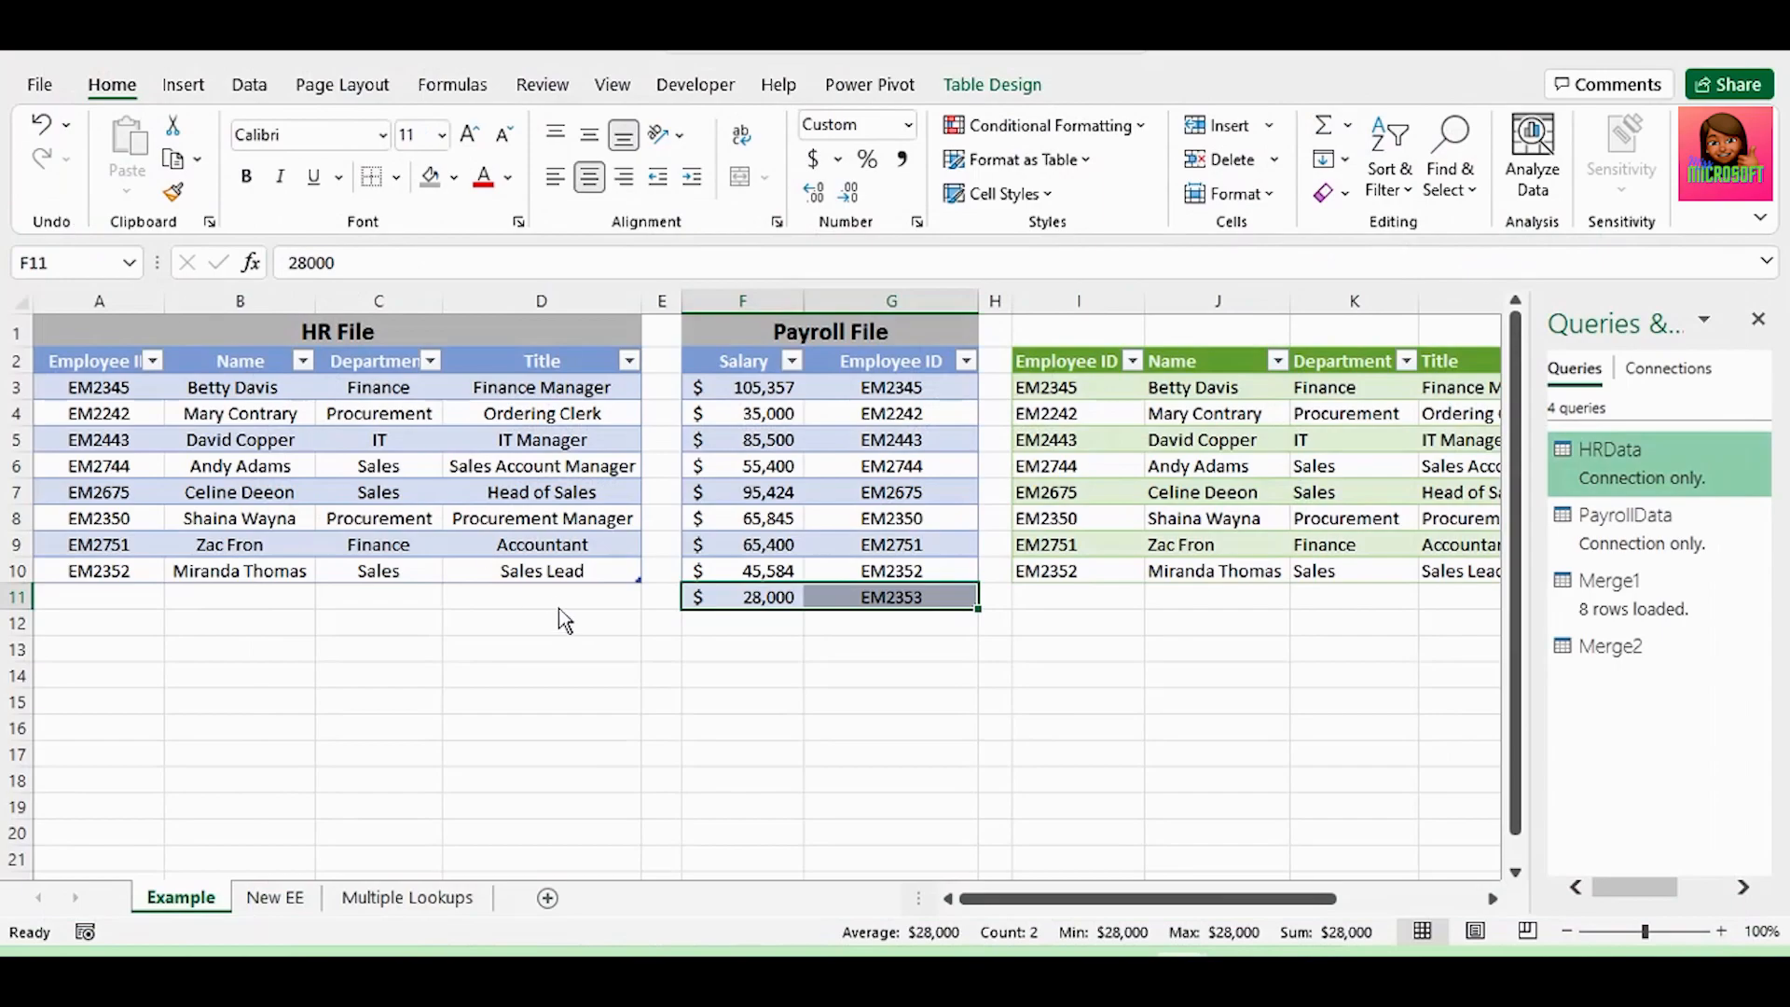
{"action": "left_click", "coordinate": [762, 669]}
{"action": "left_click", "coordinate": [1014, 697]}
{"action": "left_click", "coordinate": [1076, 648]}
{"action": "left_click", "coordinate": [975, 802]}
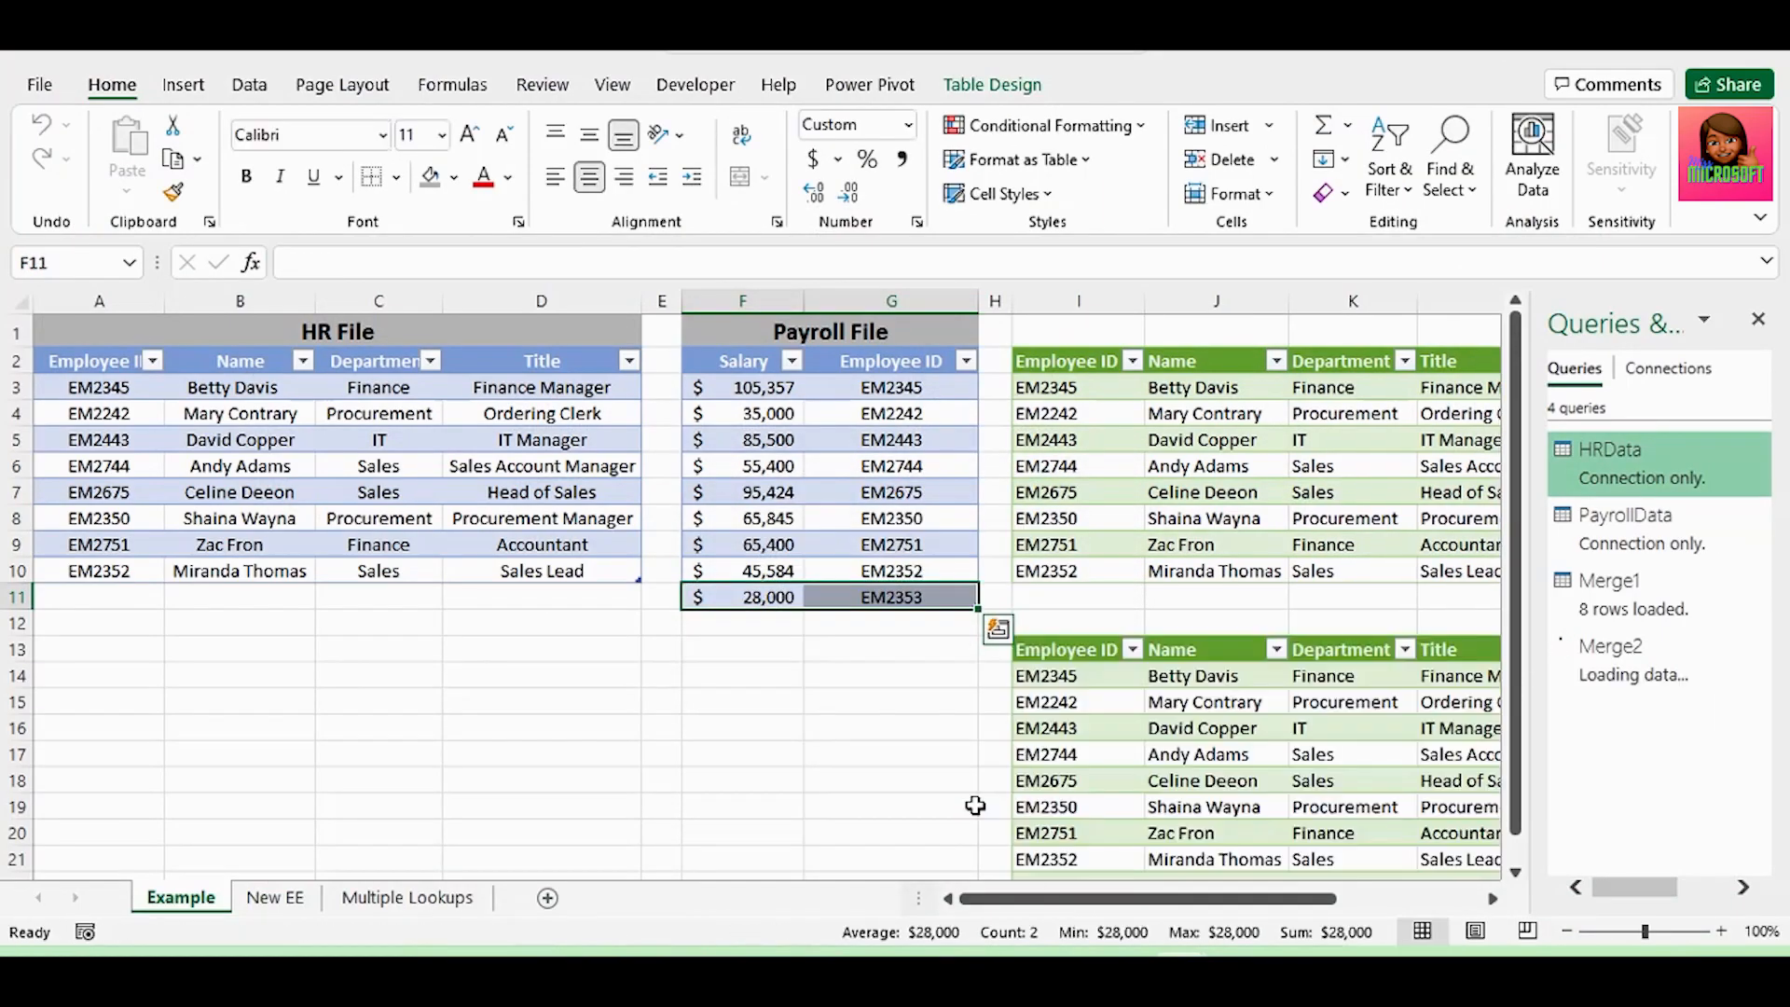
{"action": "left_click_drag", "start_coordinate": [1068, 899], "coordinate": [1147, 900]}
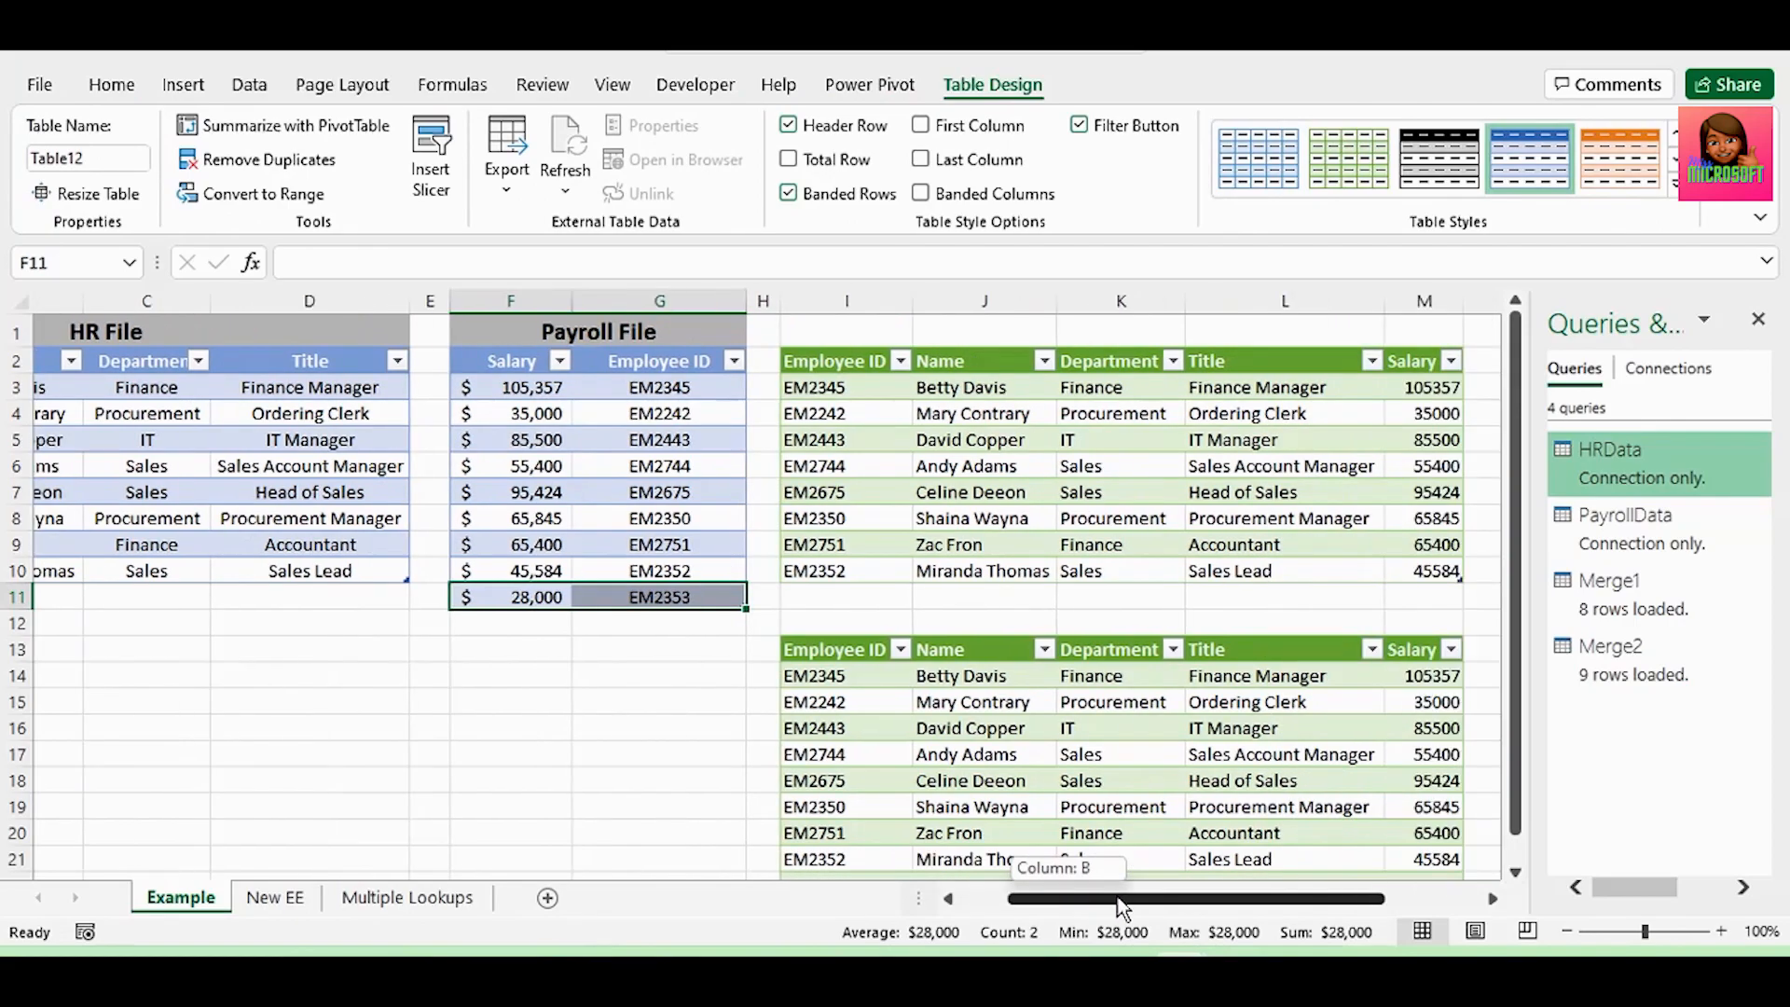
{"action": "scroll", "coordinate": [1520, 692], "scroll_direction": "down", "scroll_amount": 1}
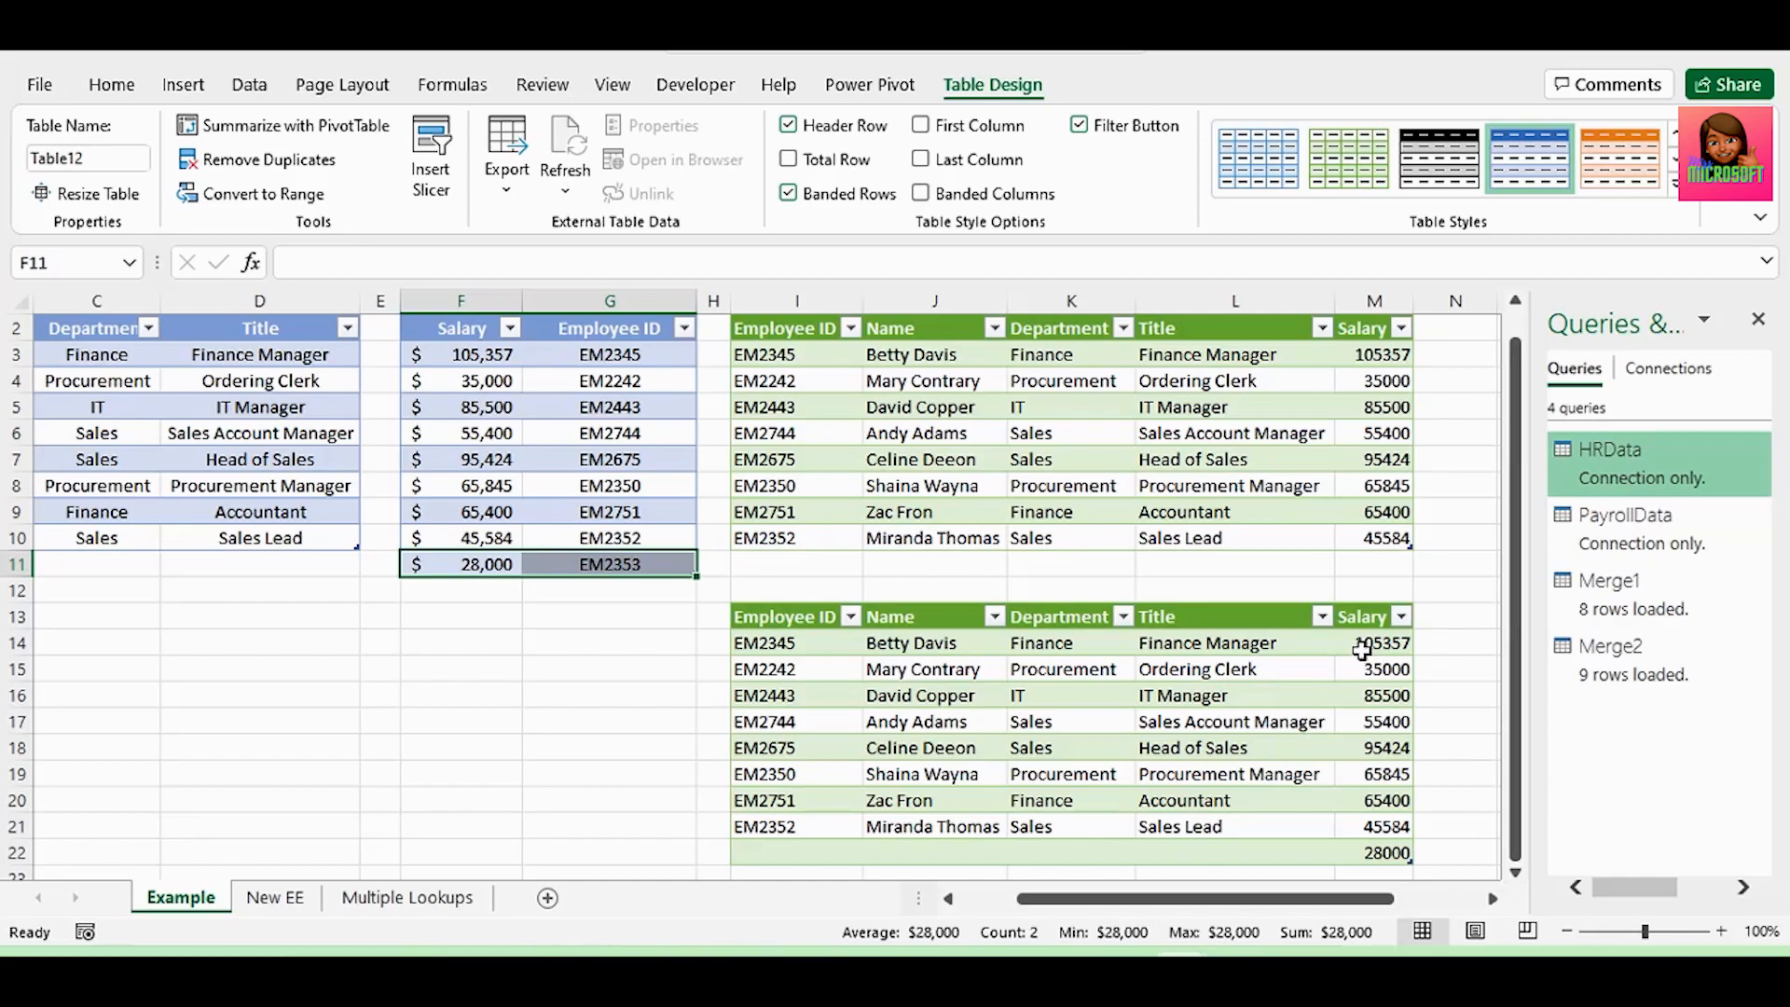
{"action": "left_click_drag", "start_coordinate": [1364, 646], "coordinate": [1360, 823]}
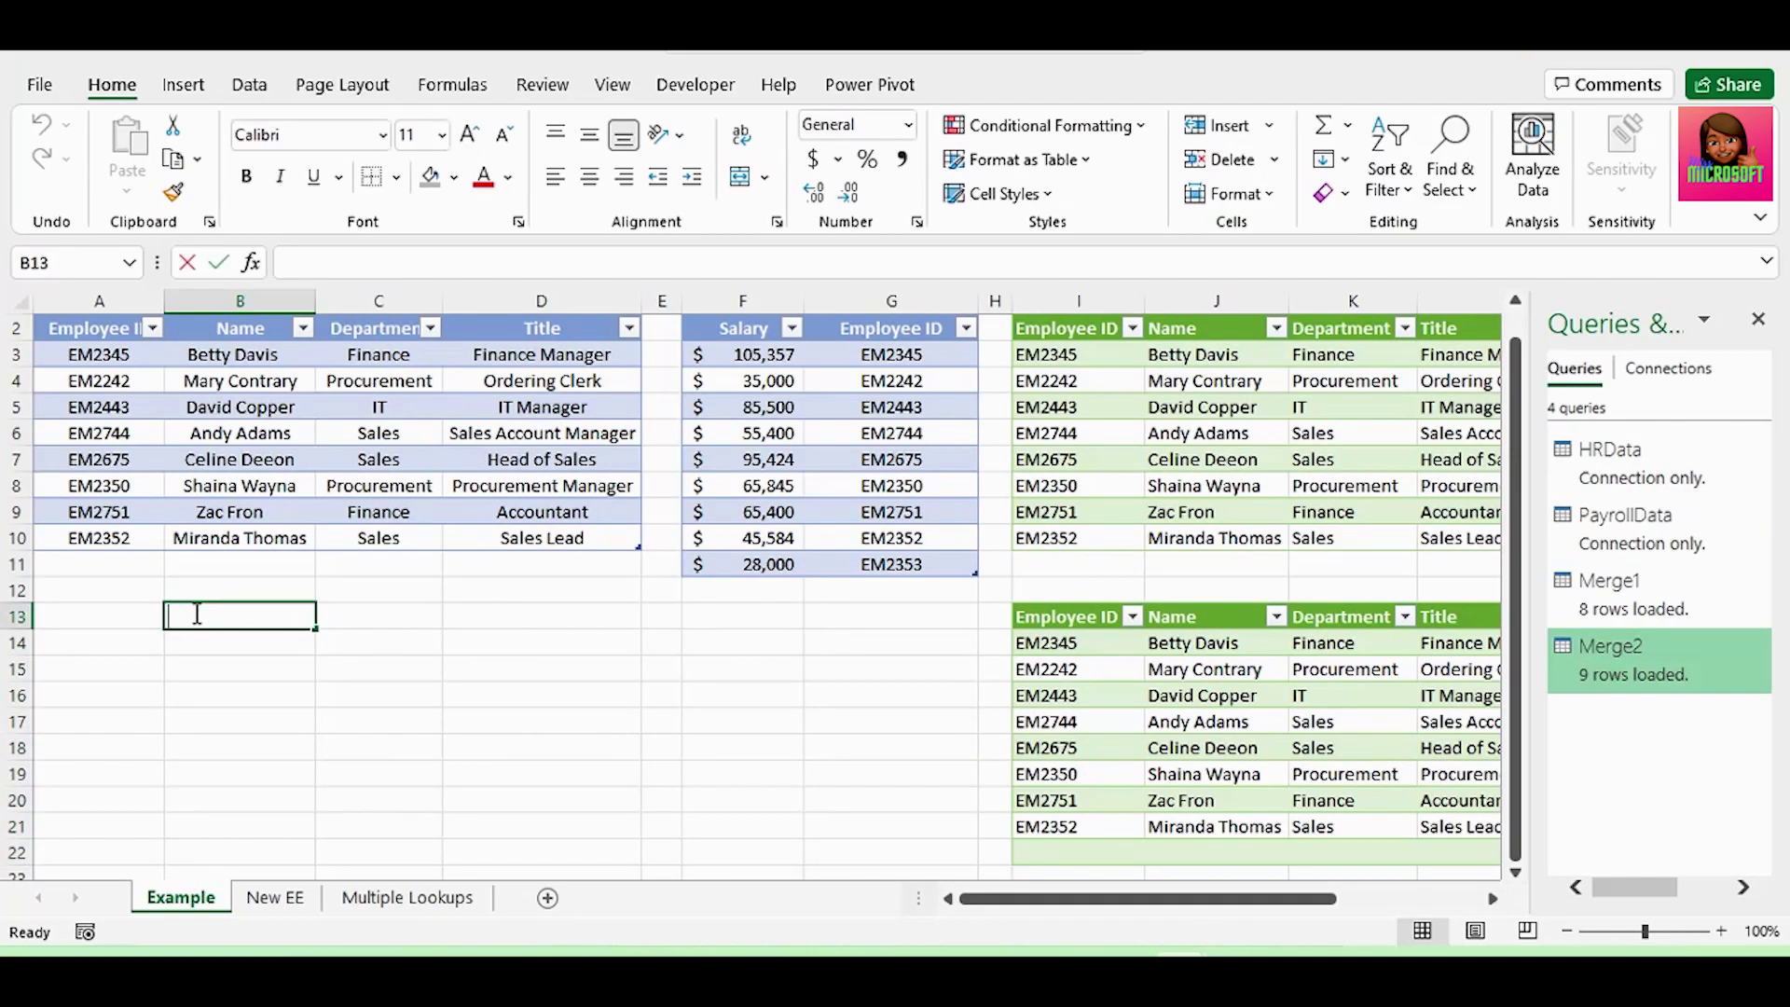
{"action": "type", "text": "=vl"}
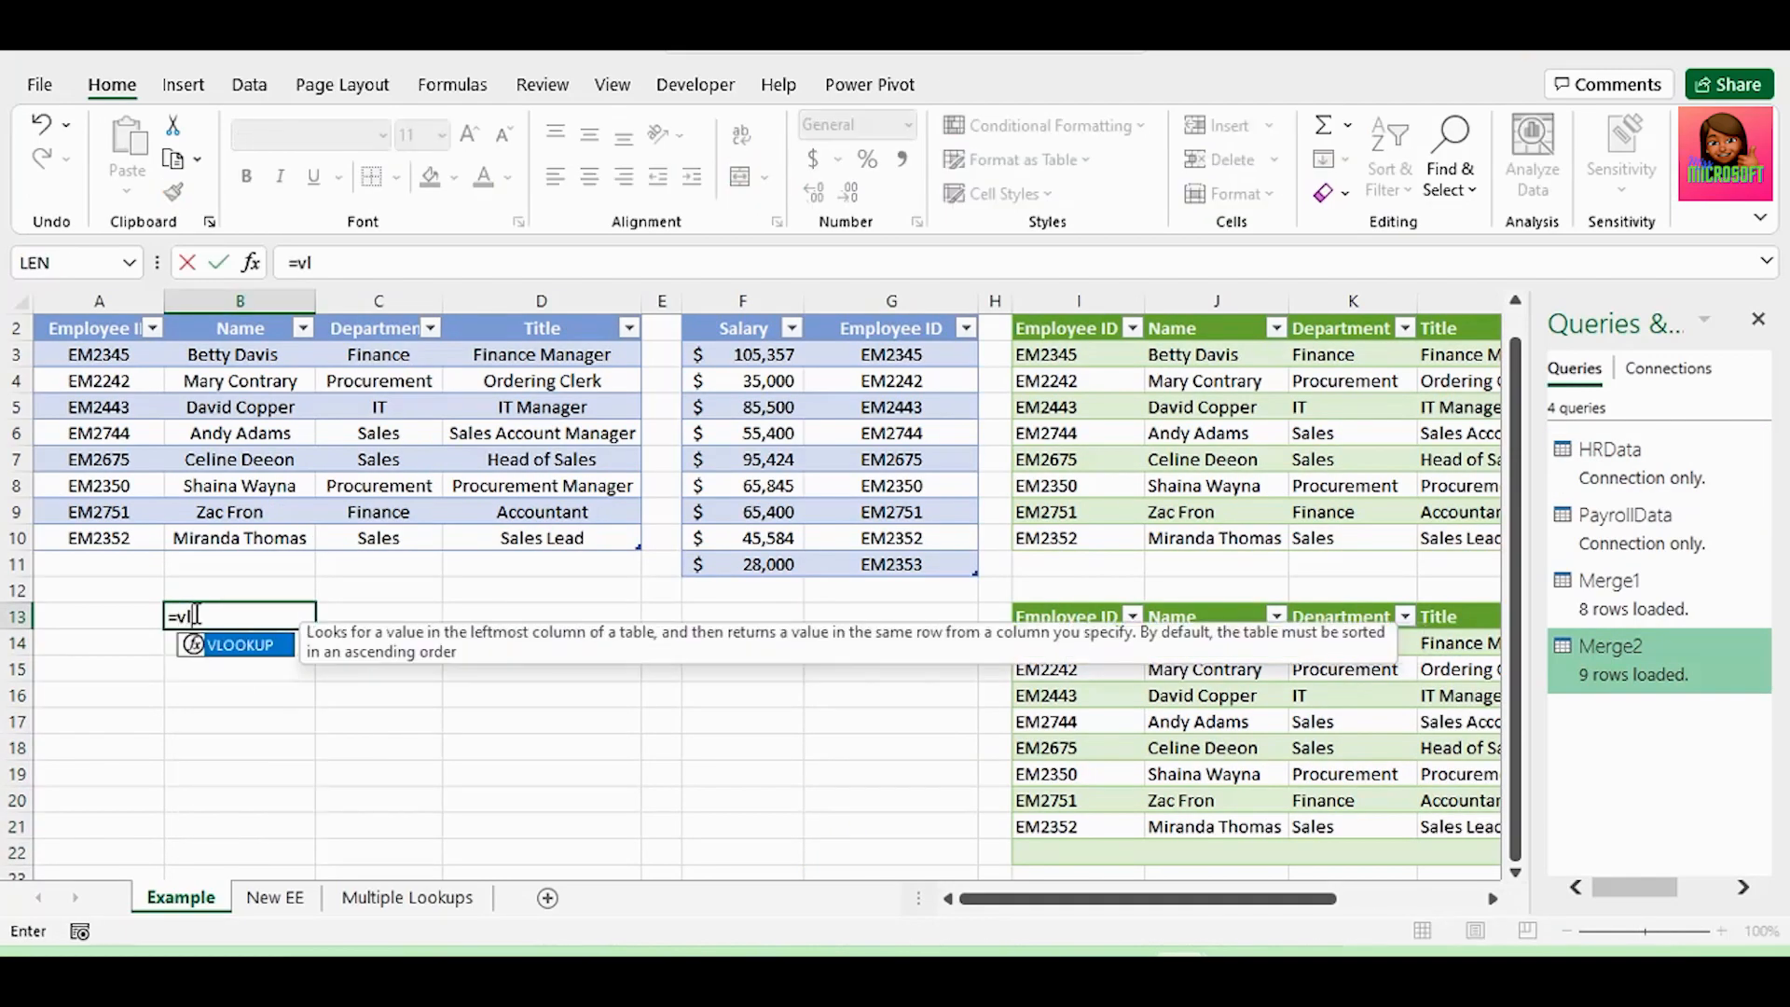
{"action": "key", "text": "Tab"}
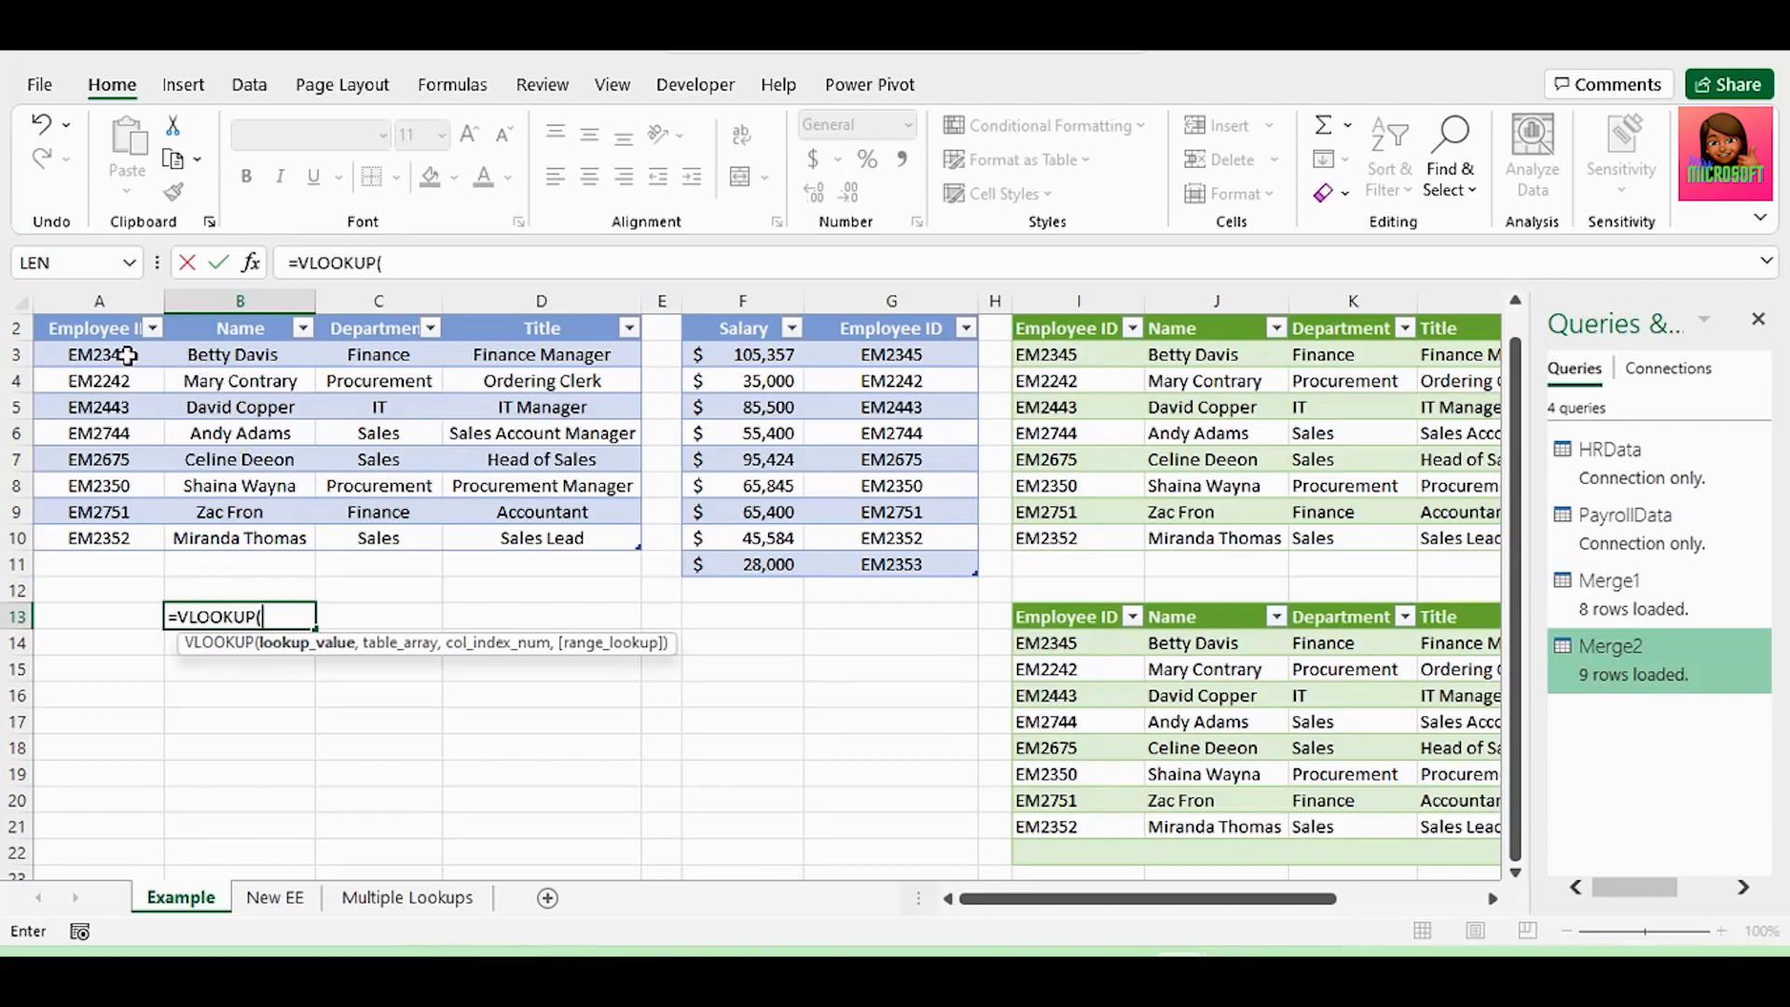
{"action": "left_click", "coordinate": [126, 355]}
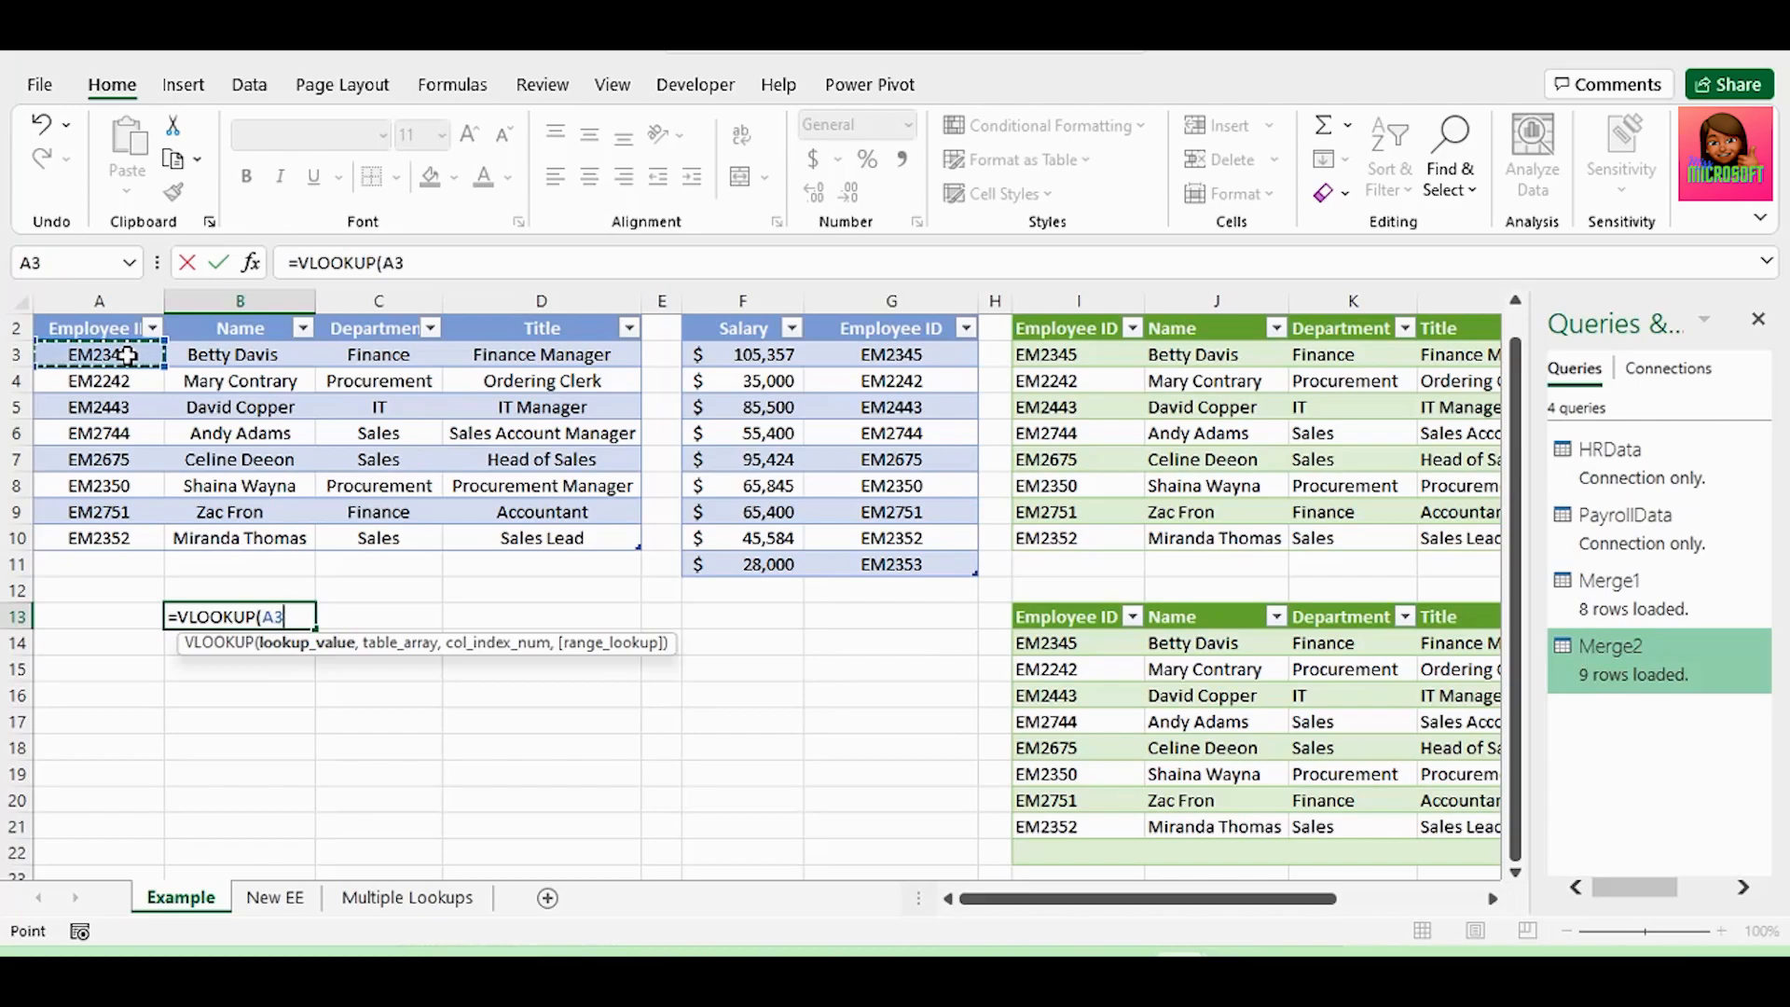
{"action": "type", "text": ","}
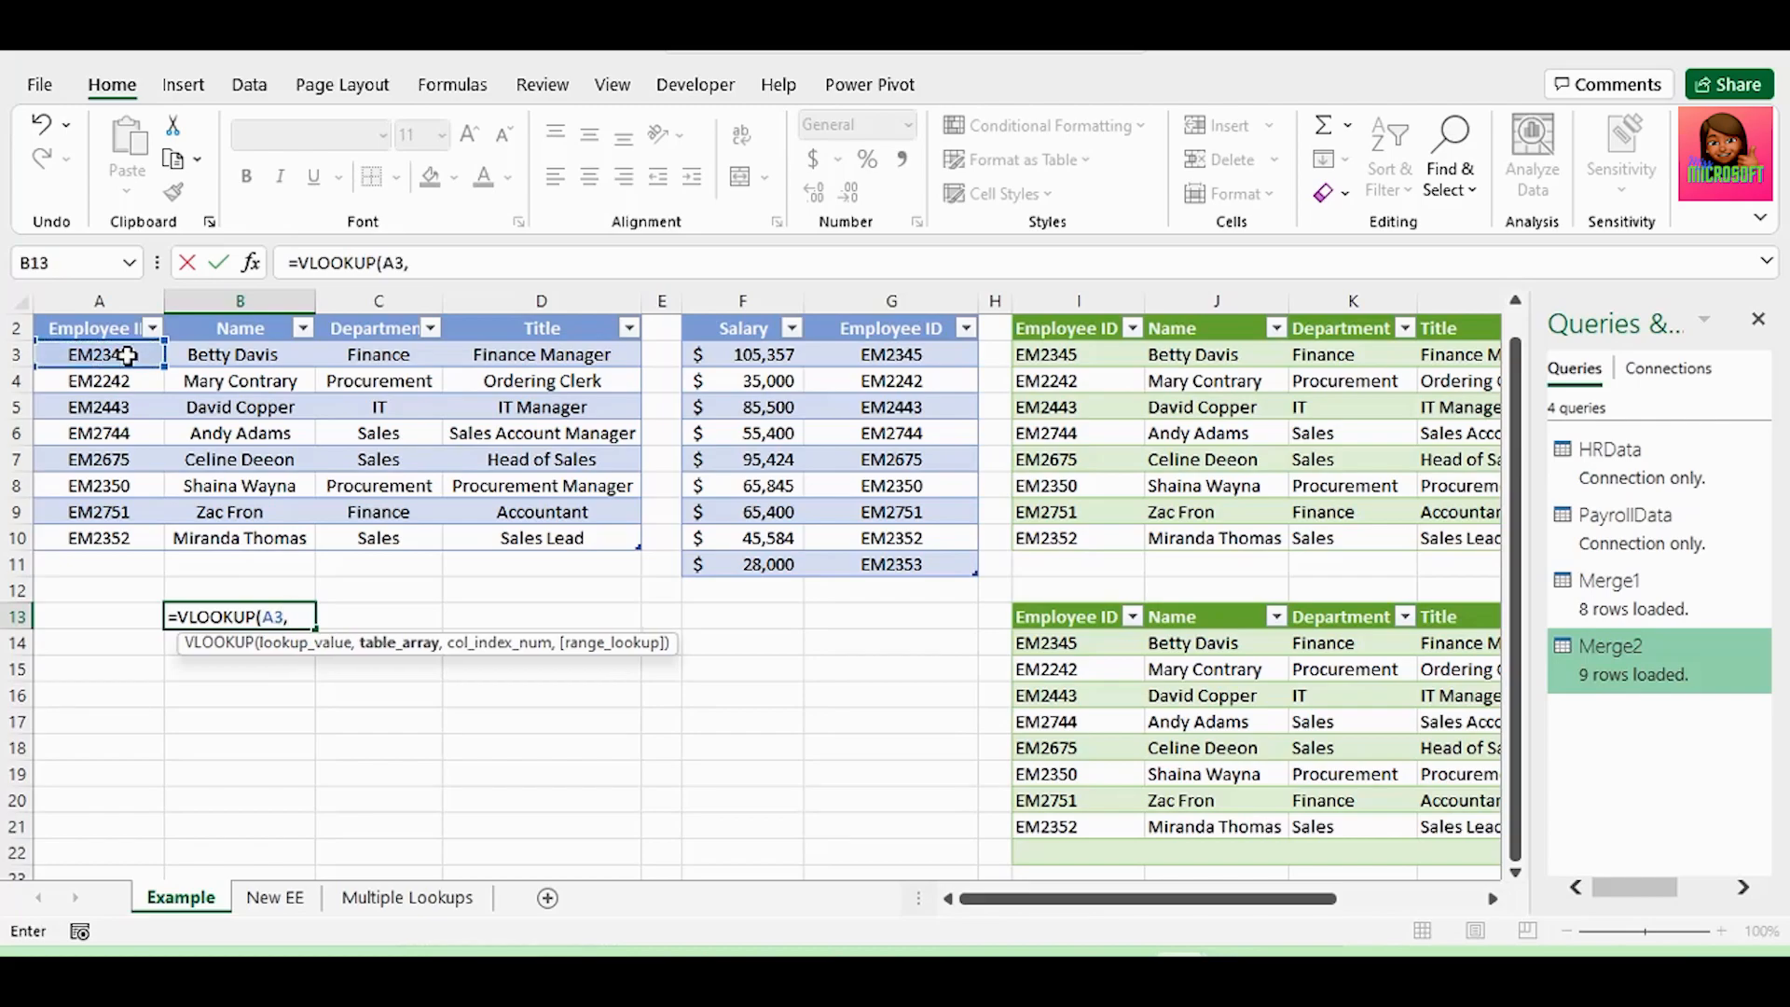
{"action": "mouse_move", "coordinate": [756, 354]}
{"action": "left_mouse_down"}
{"action": "mouse_move", "coordinate": [895, 450]}
{"action": "mouse_move", "coordinate": [902, 565]}
{"action": "left_mouse_up"}
{"action": "type", "text": ","}
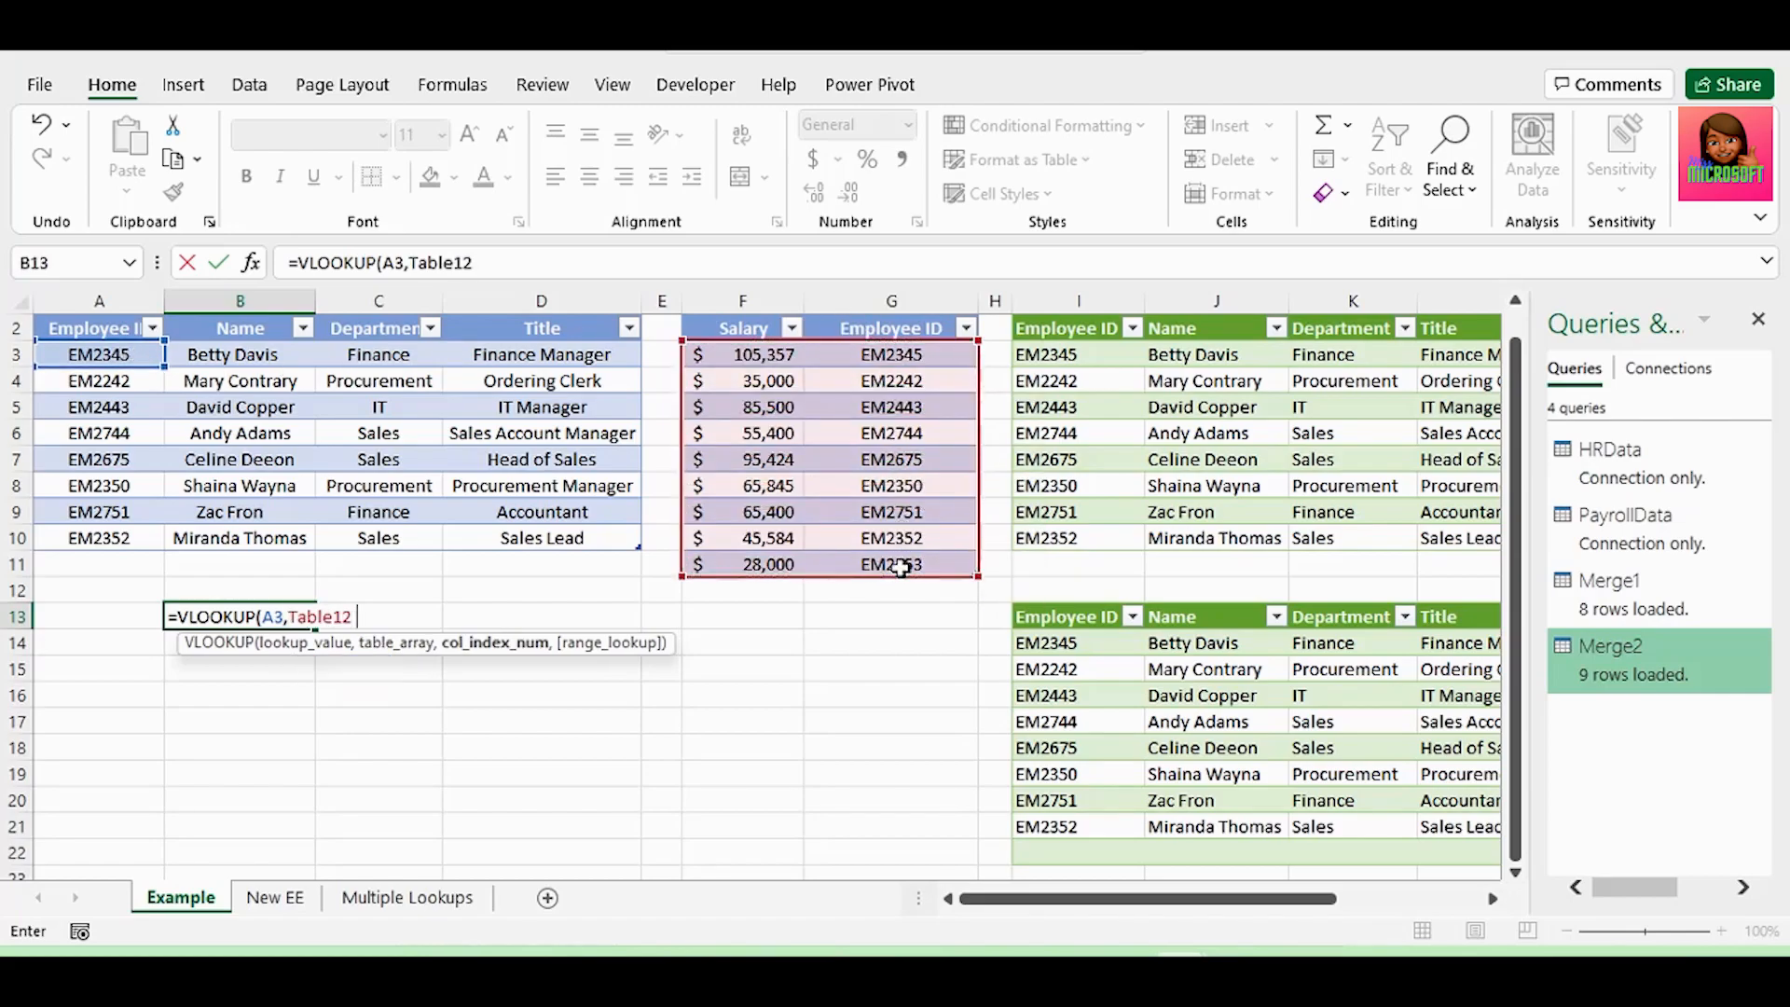
{"action": "type", "text": "1"}
{"action": "type", "text": ")"}
{"action": "key", "text": "Return"}
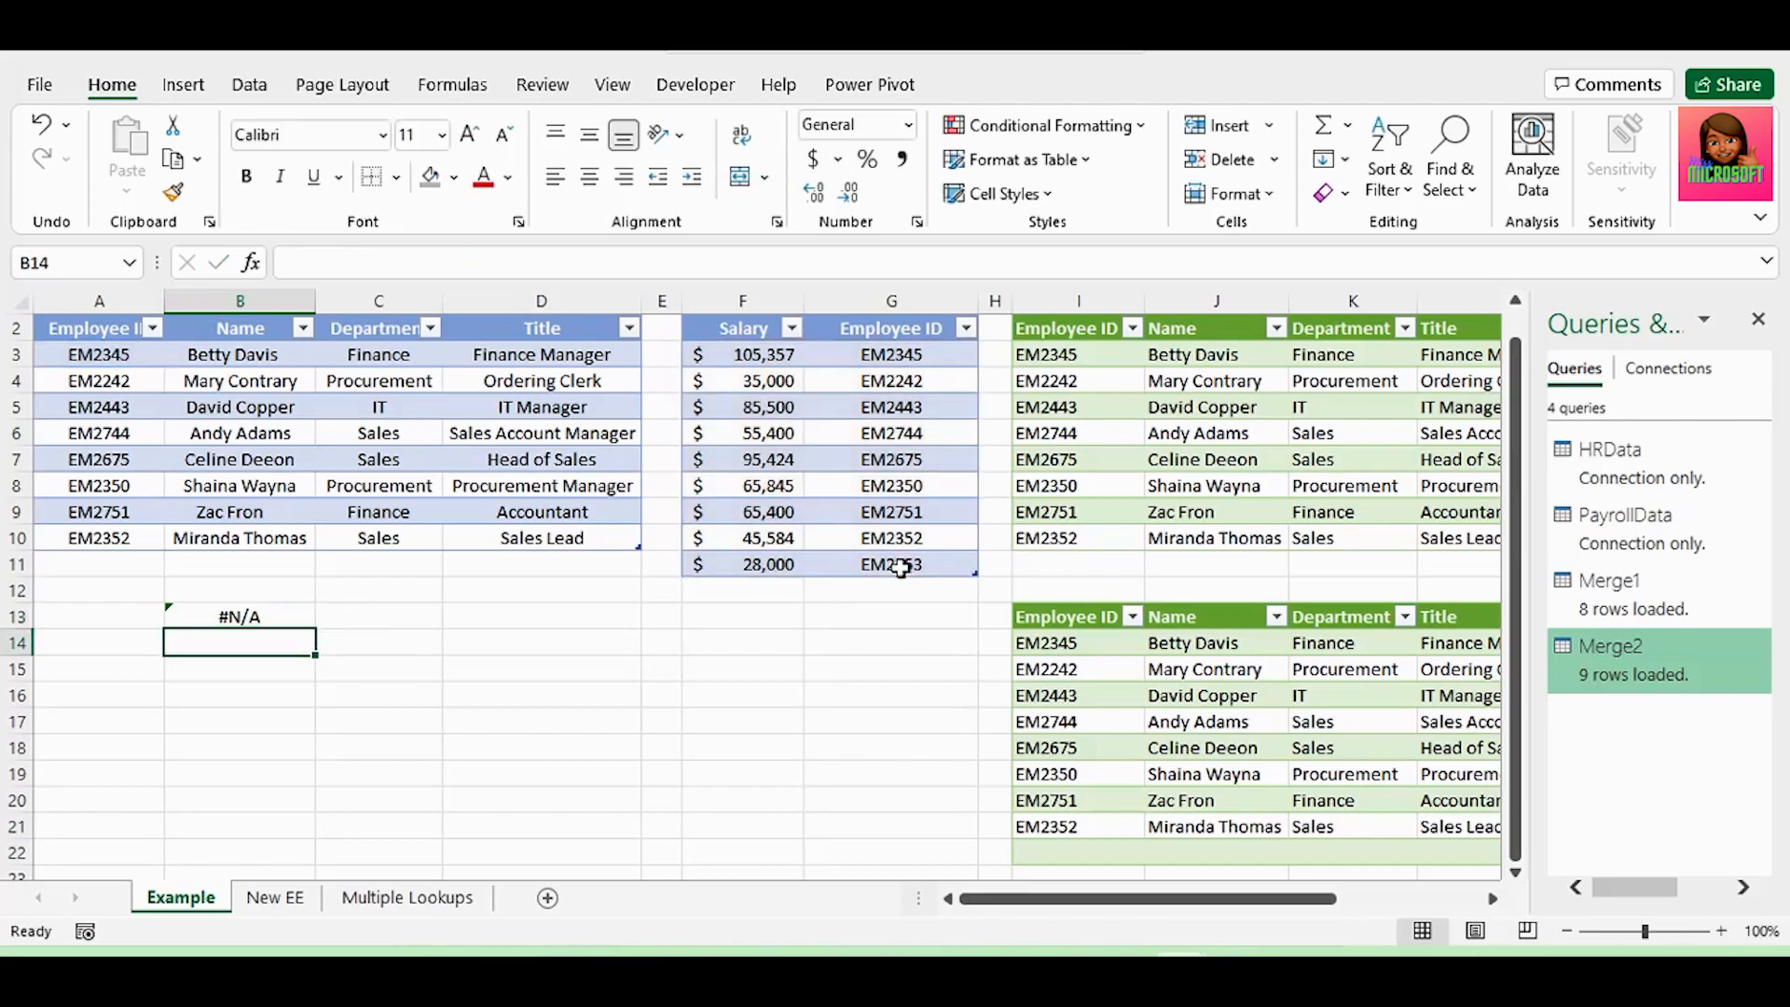
{"action": "key", "text": "Up"}
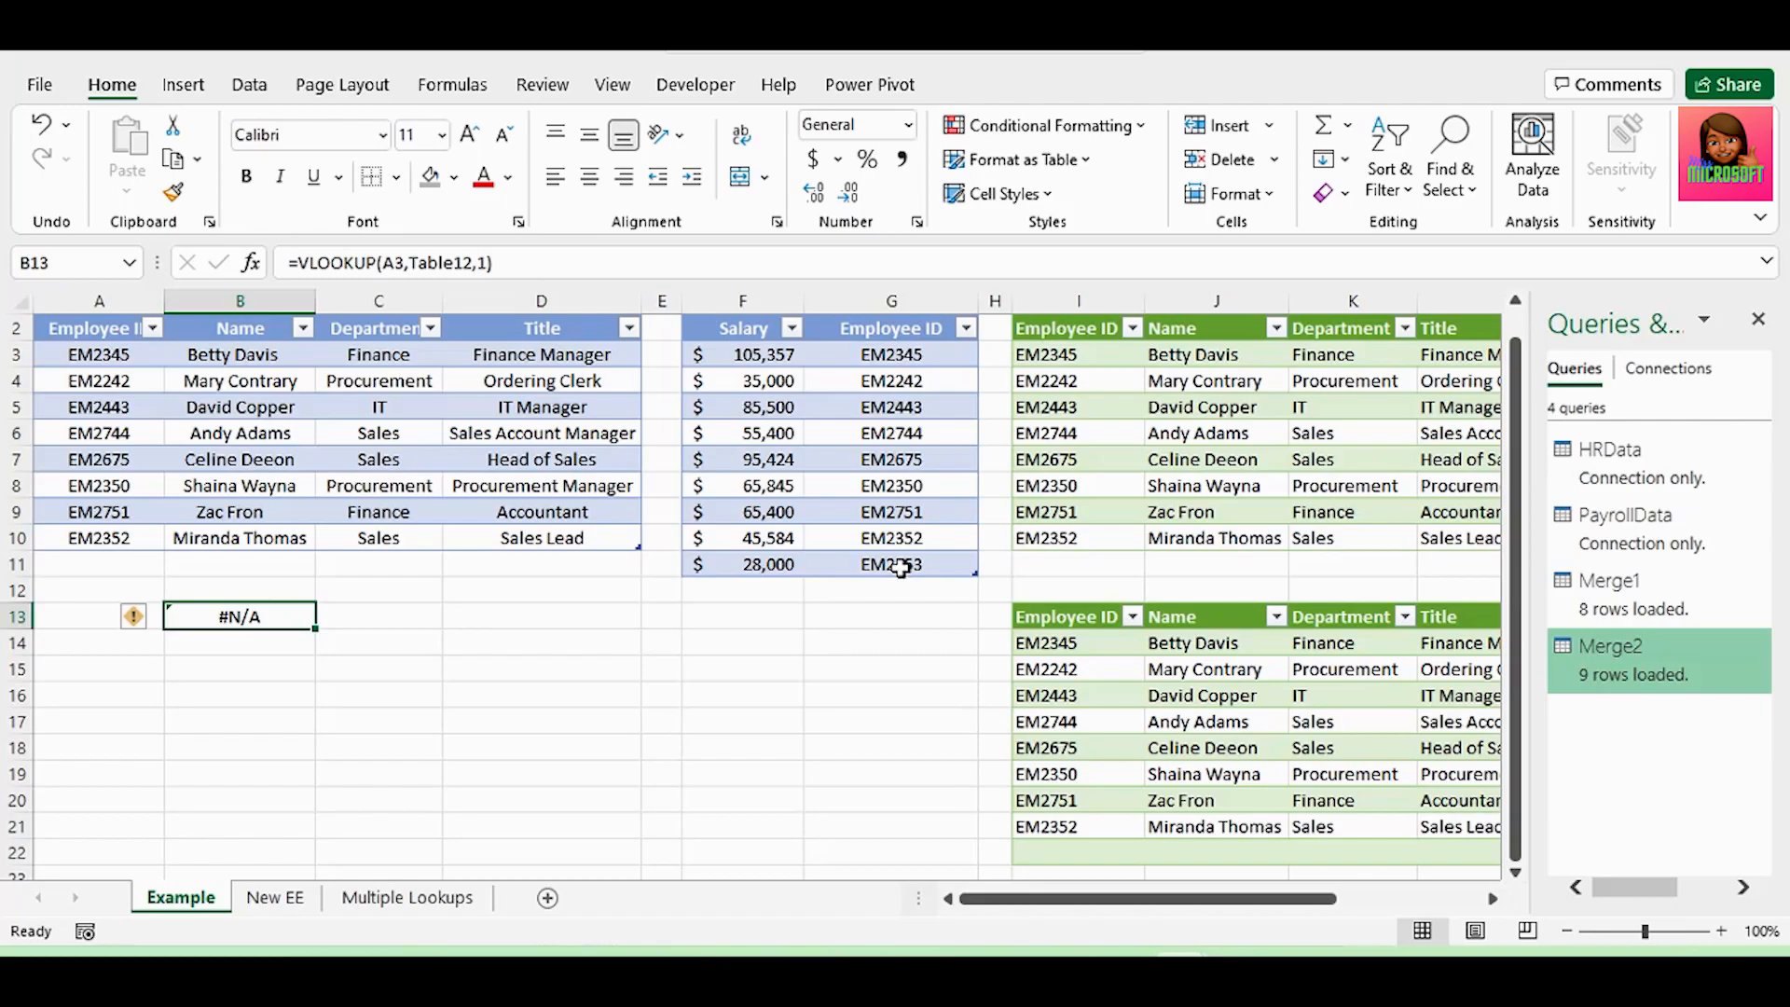
{"action": "key", "text": "Delete"}
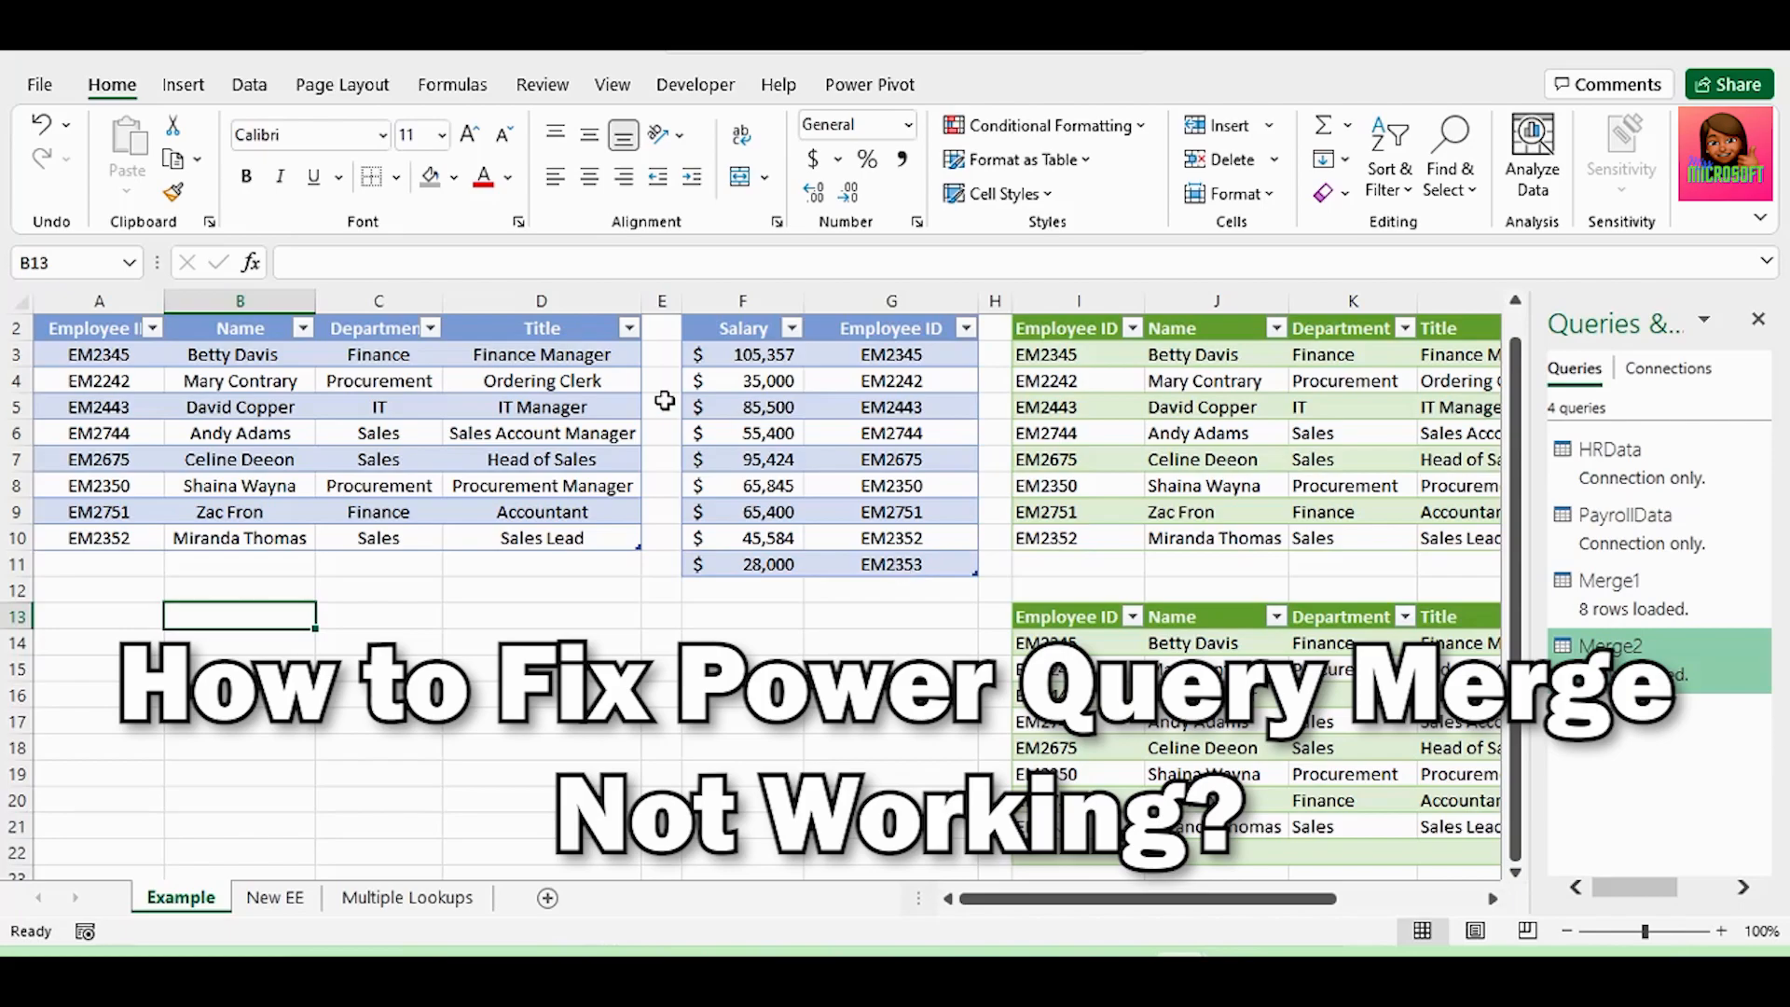
Step: Select the eight HR Employee IDs A3:A10 and bring up Find and Replace
{"action": "left_click", "coordinate": [72, 353]}
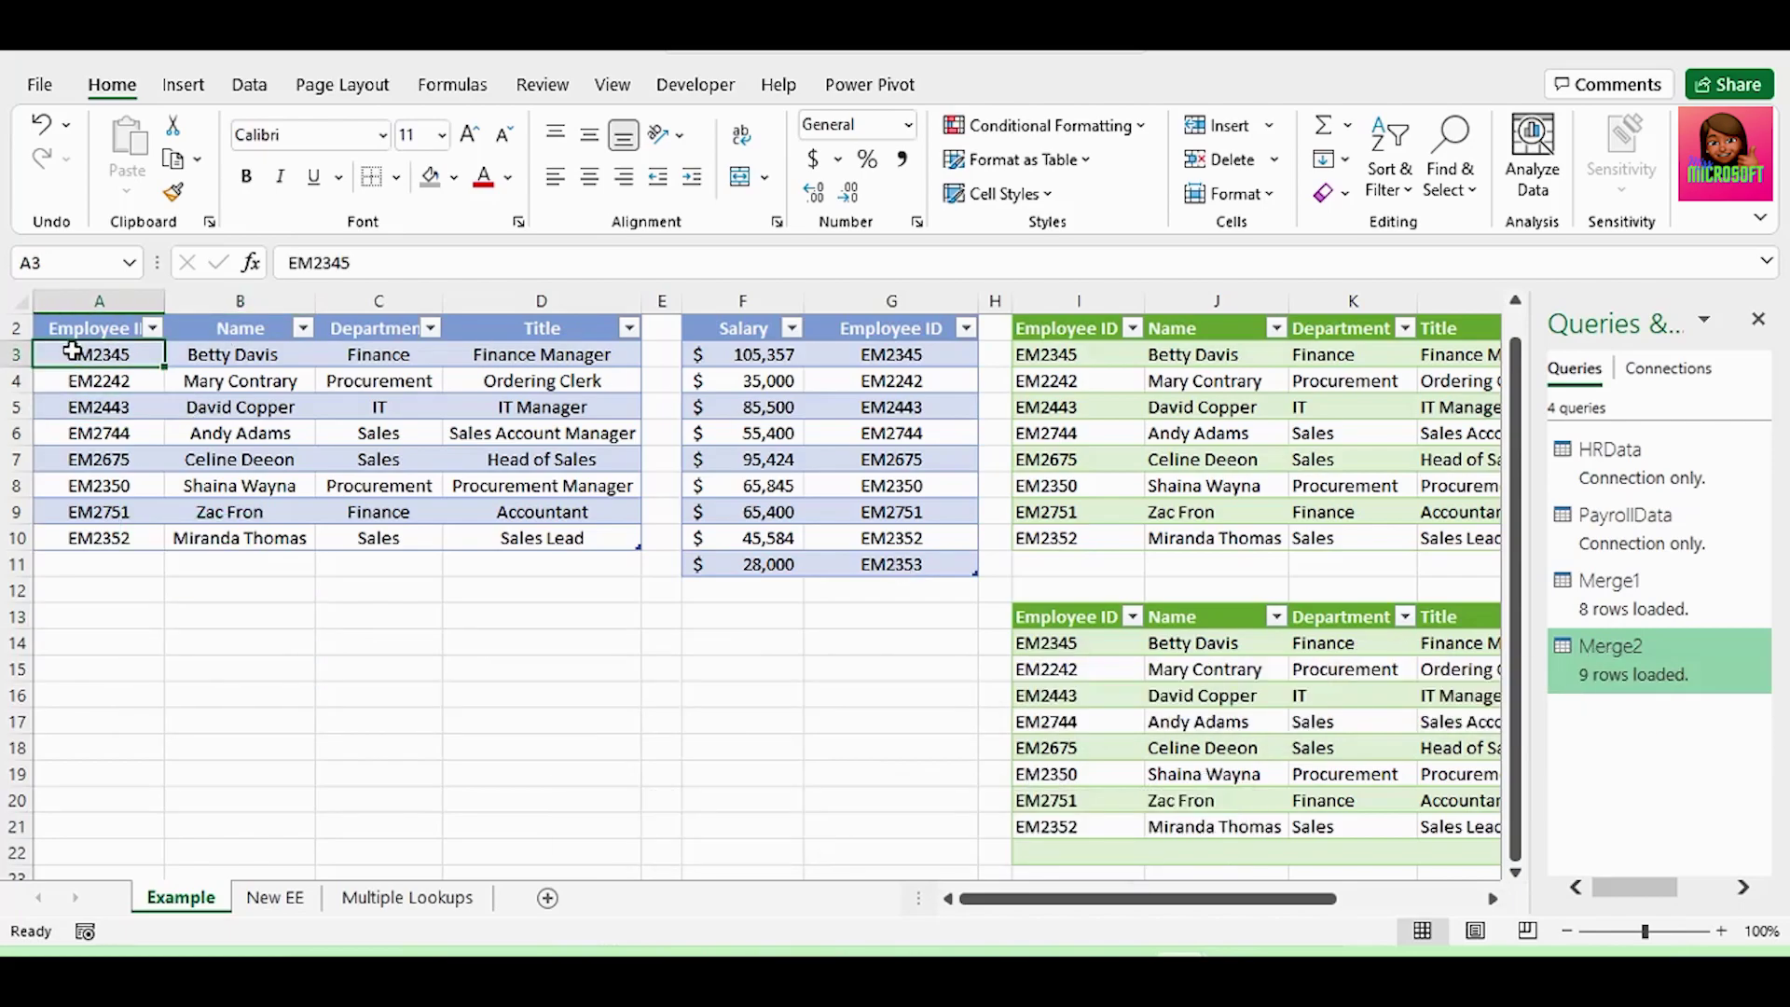
{"action": "left_click_drag", "start_coordinate": [74, 352], "coordinate": [96, 539]}
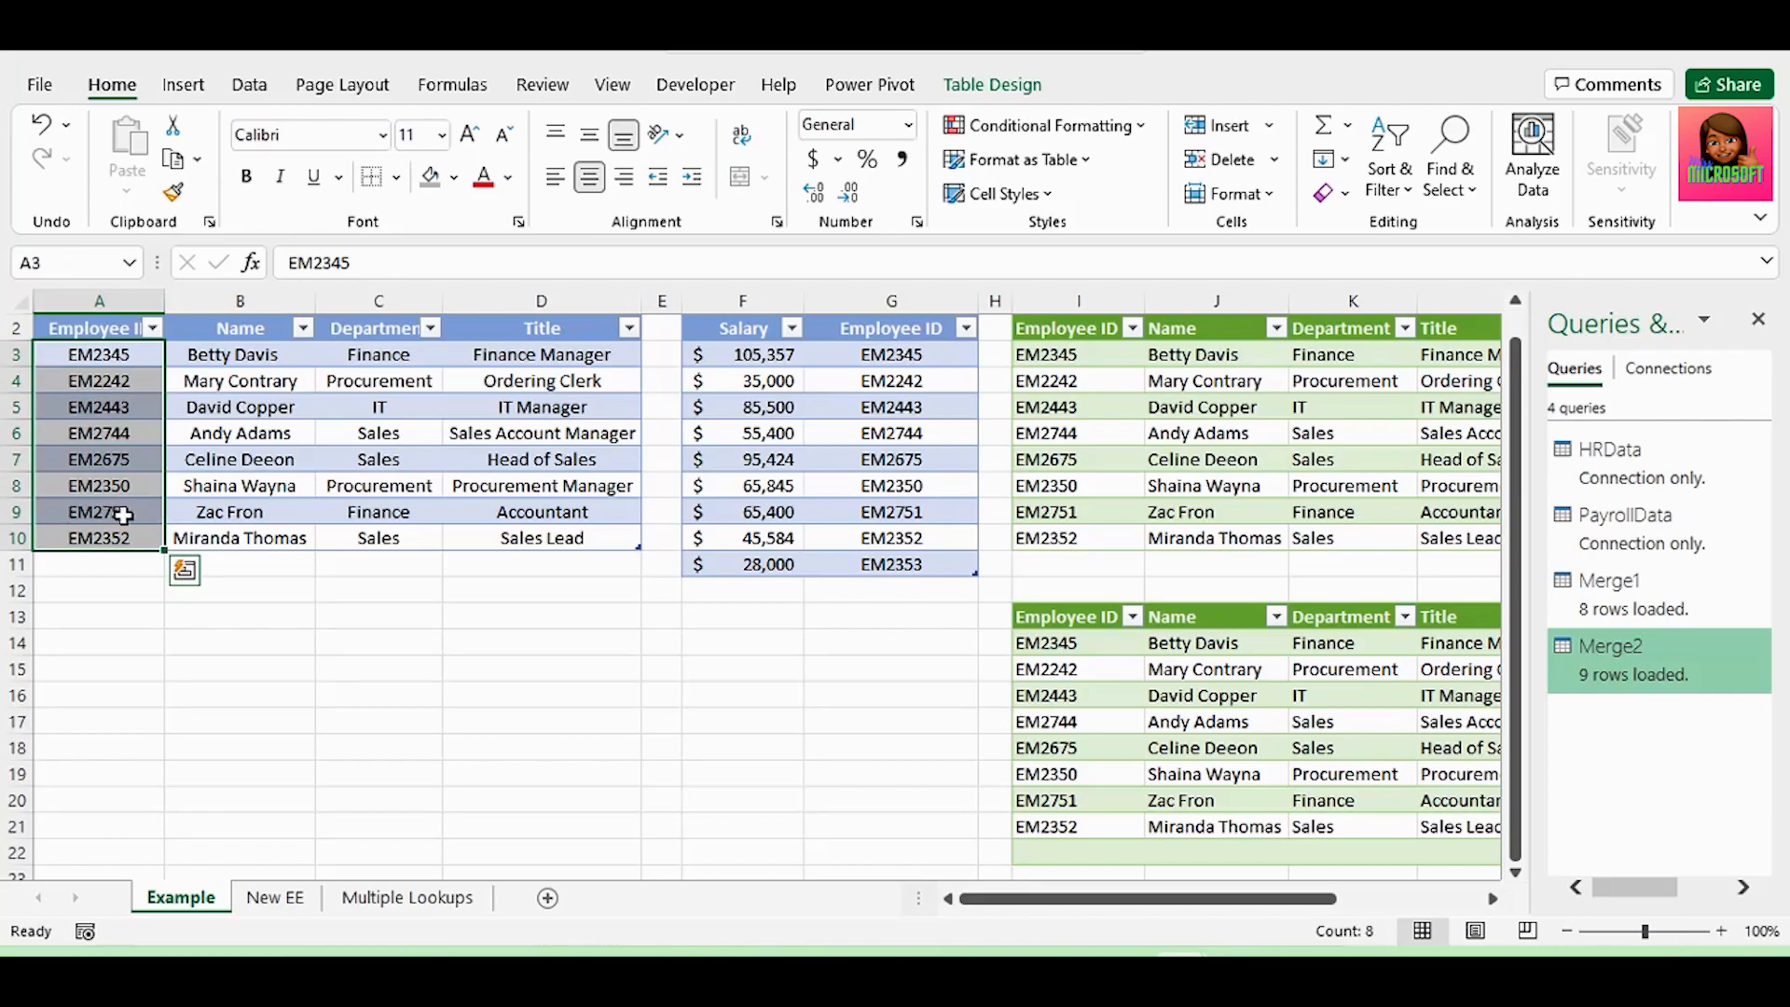
{"action": "key", "text": "ctrl+f"}
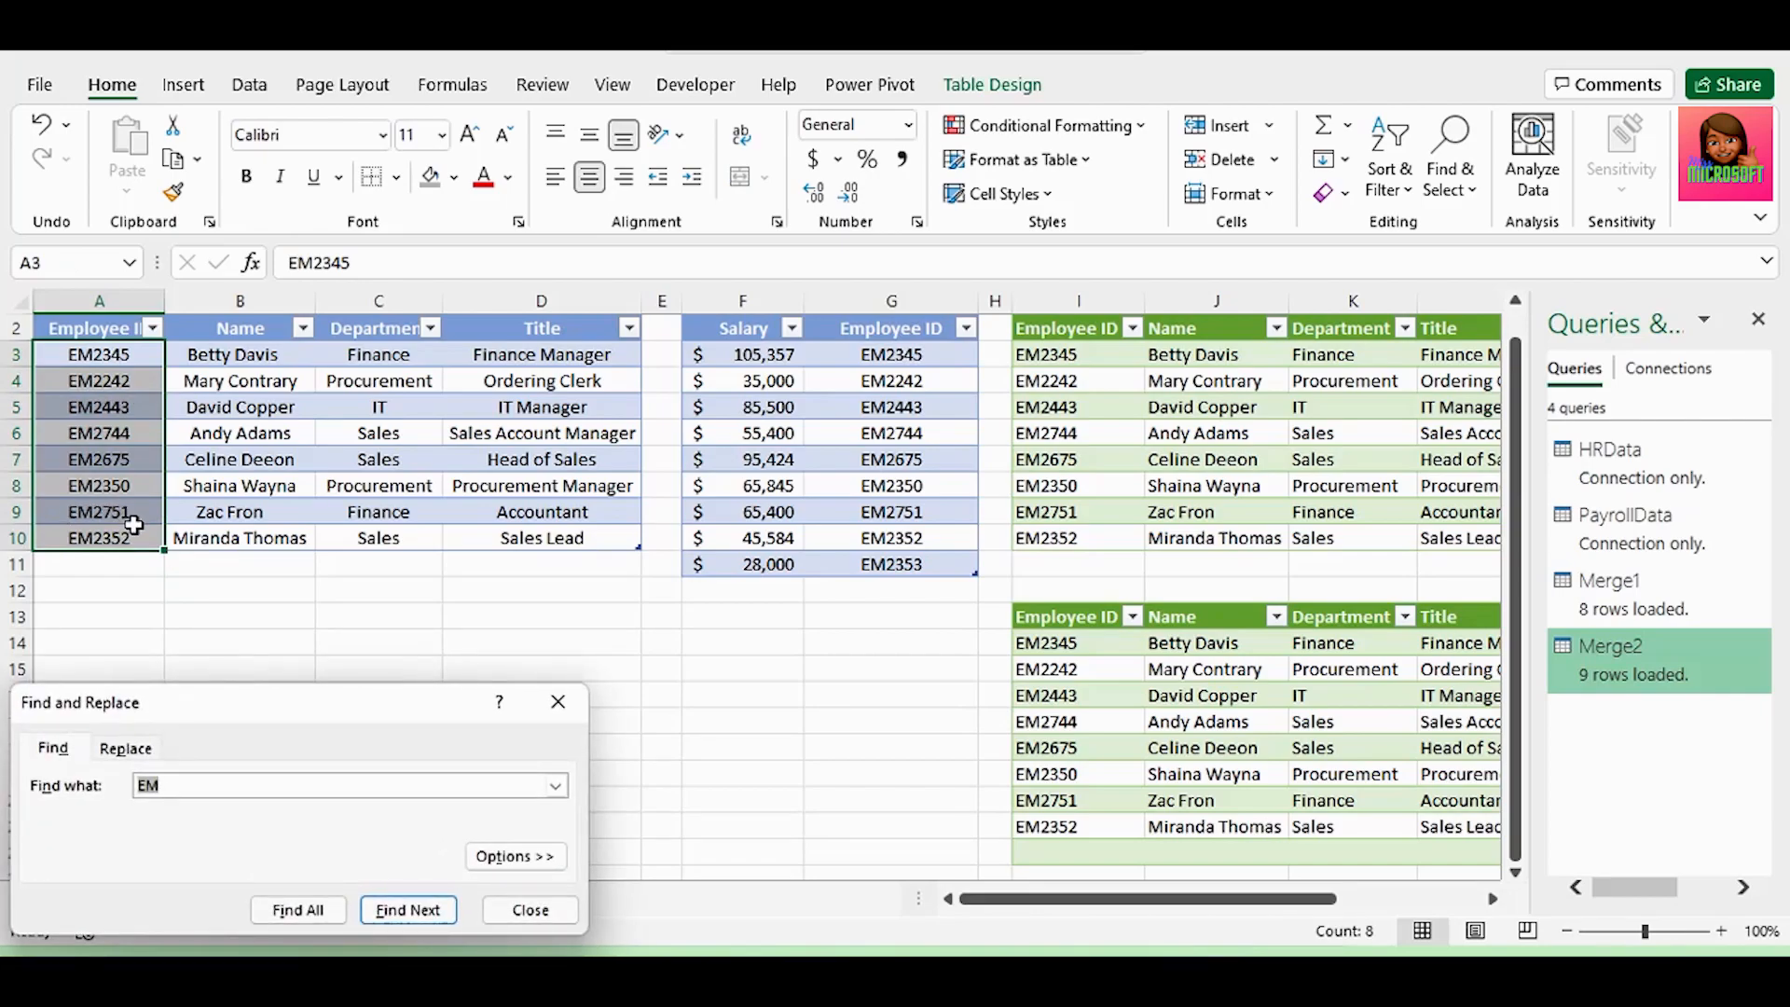
{"action": "left_click_drag", "start_coordinate": [289, 702], "coordinate": [479, 521]}
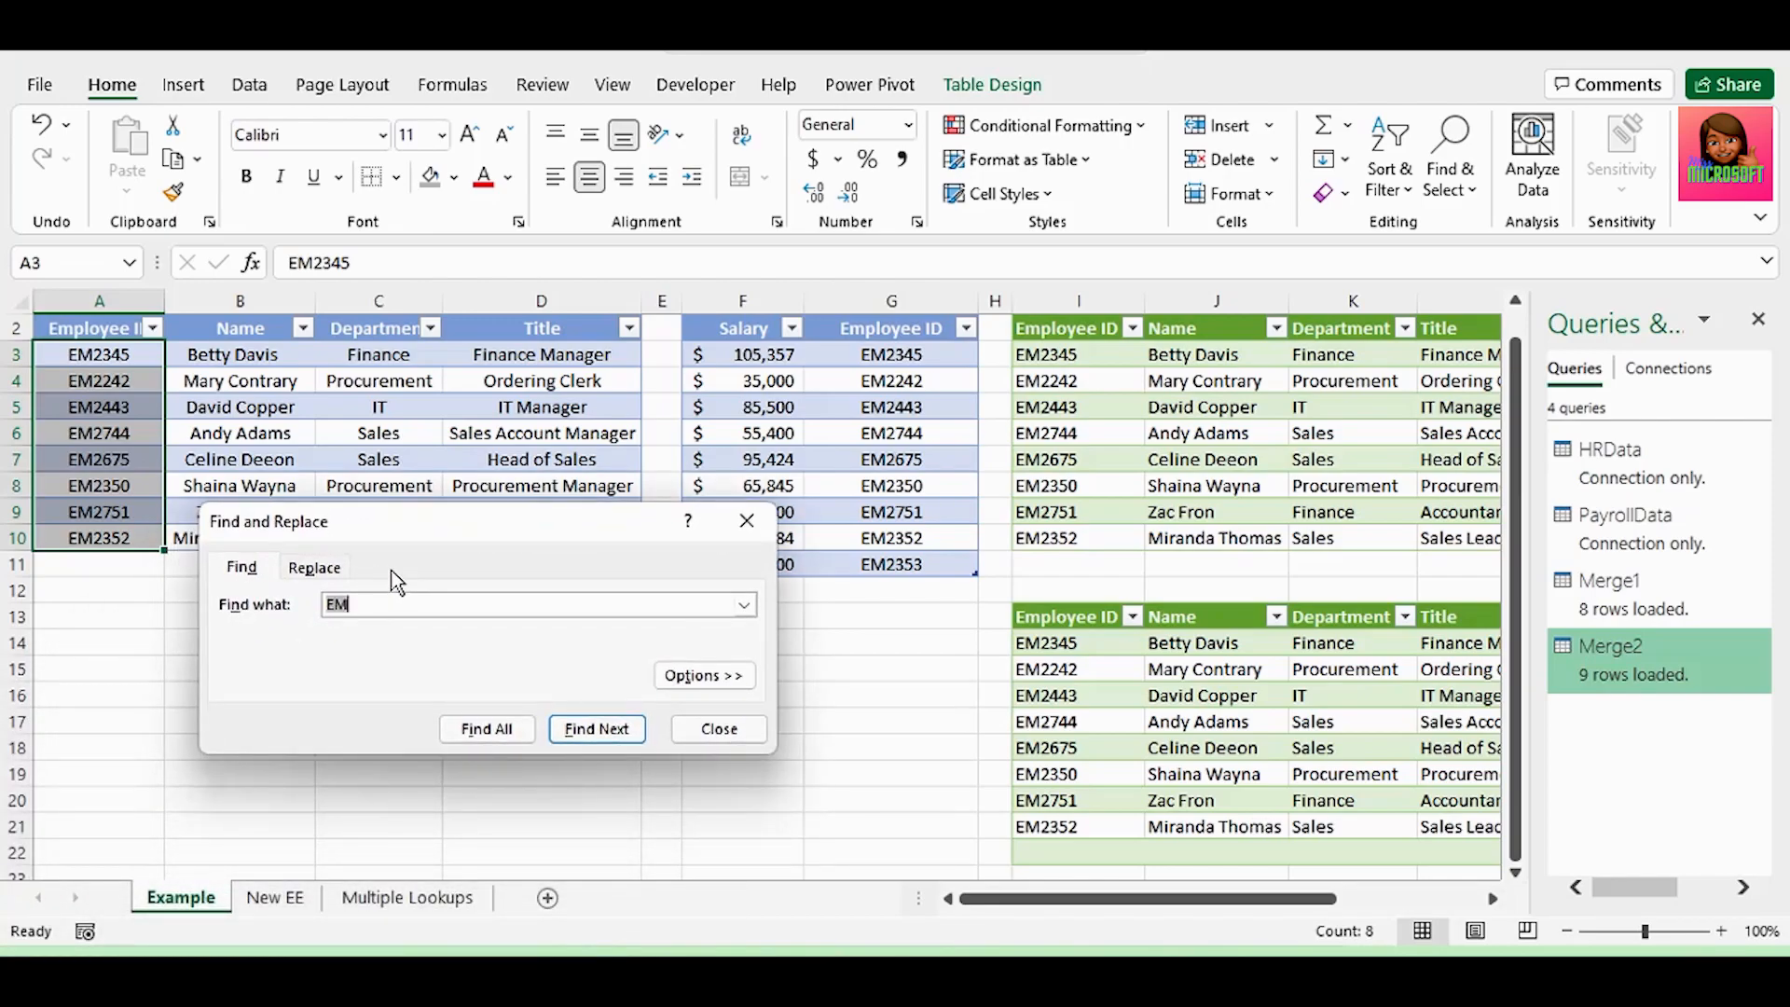
Step: Replace EM with em across all eight IDs and close the dialog
{"action": "left_click", "coordinate": [336, 604]}
{"action": "key", "text": "Delete"}
{"action": "type", "text": "em"}
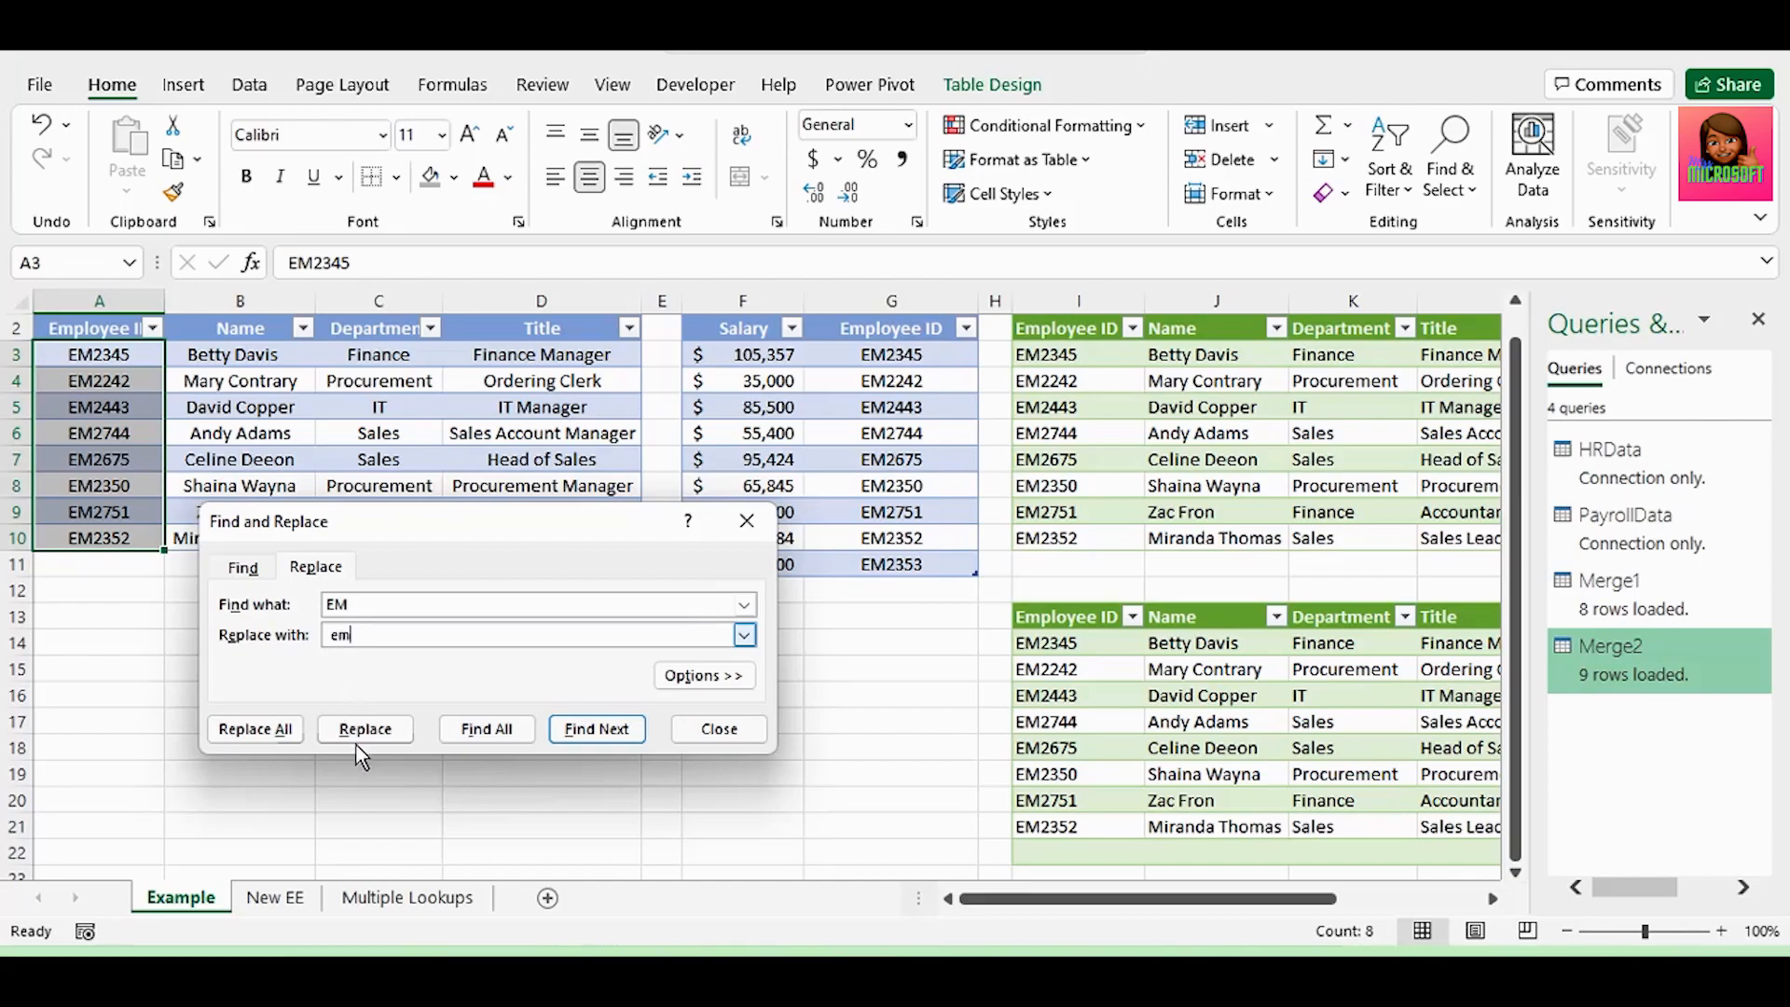
{"action": "left_click", "coordinate": [255, 729]}
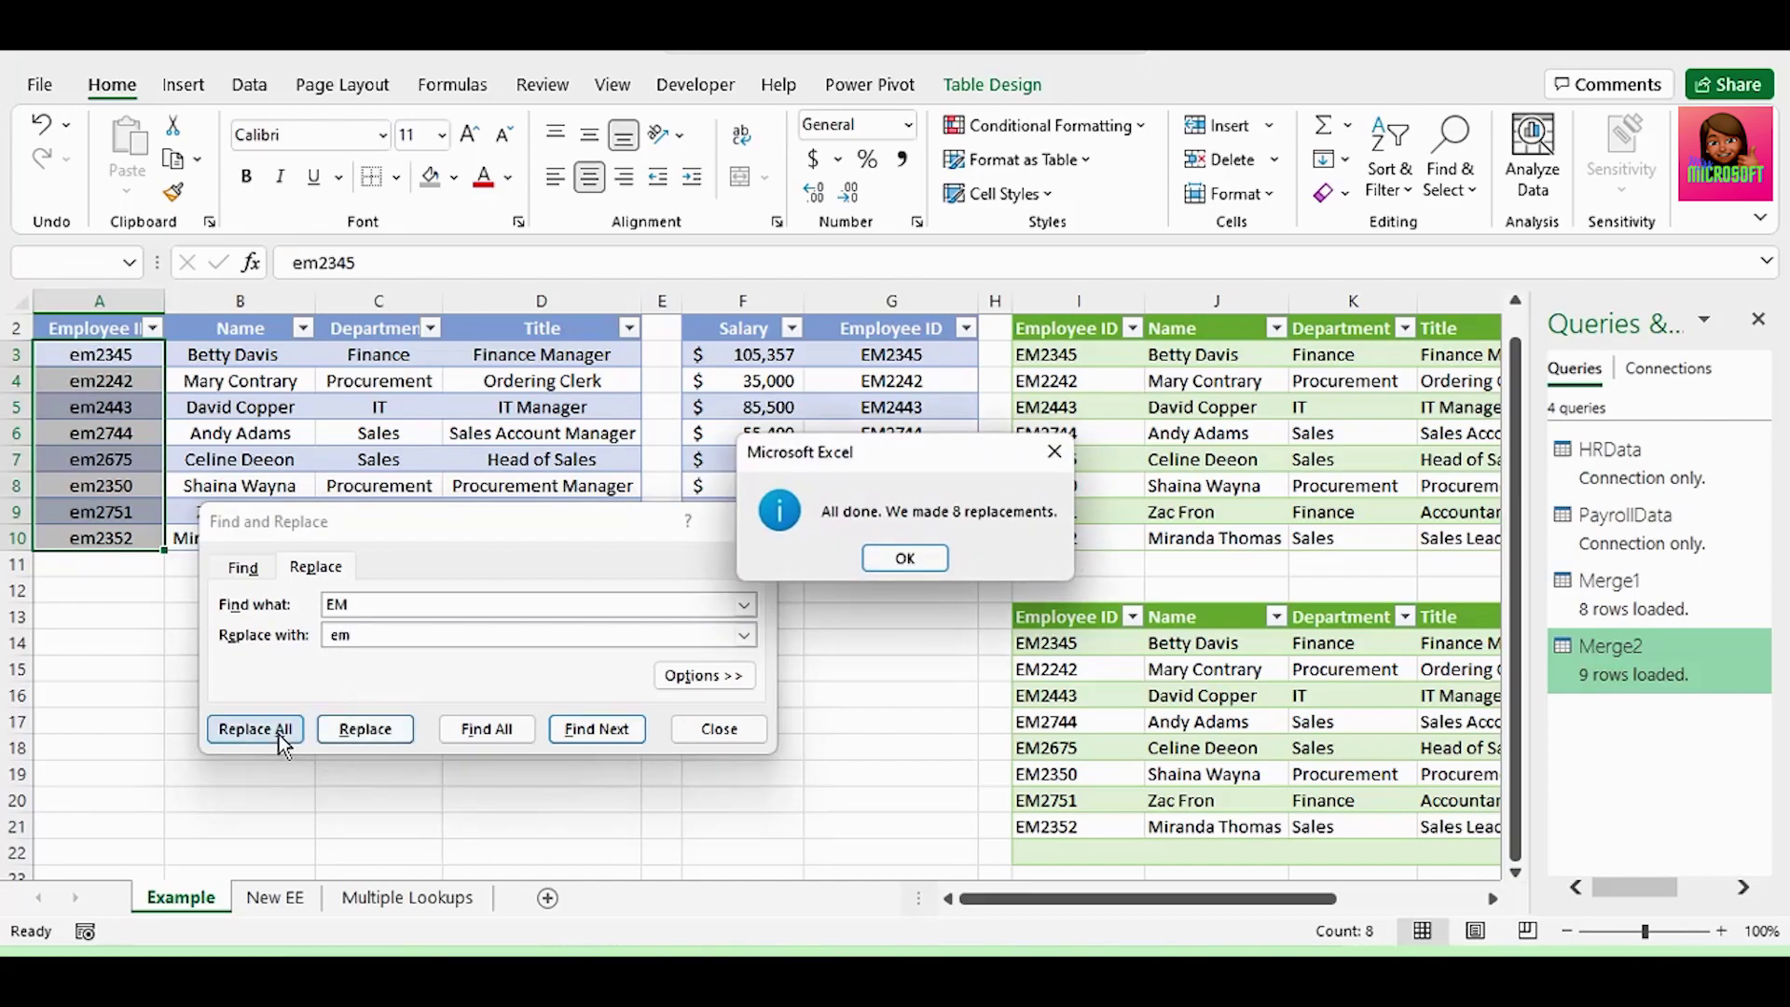
{"action": "left_click", "coordinate": [942, 552]}
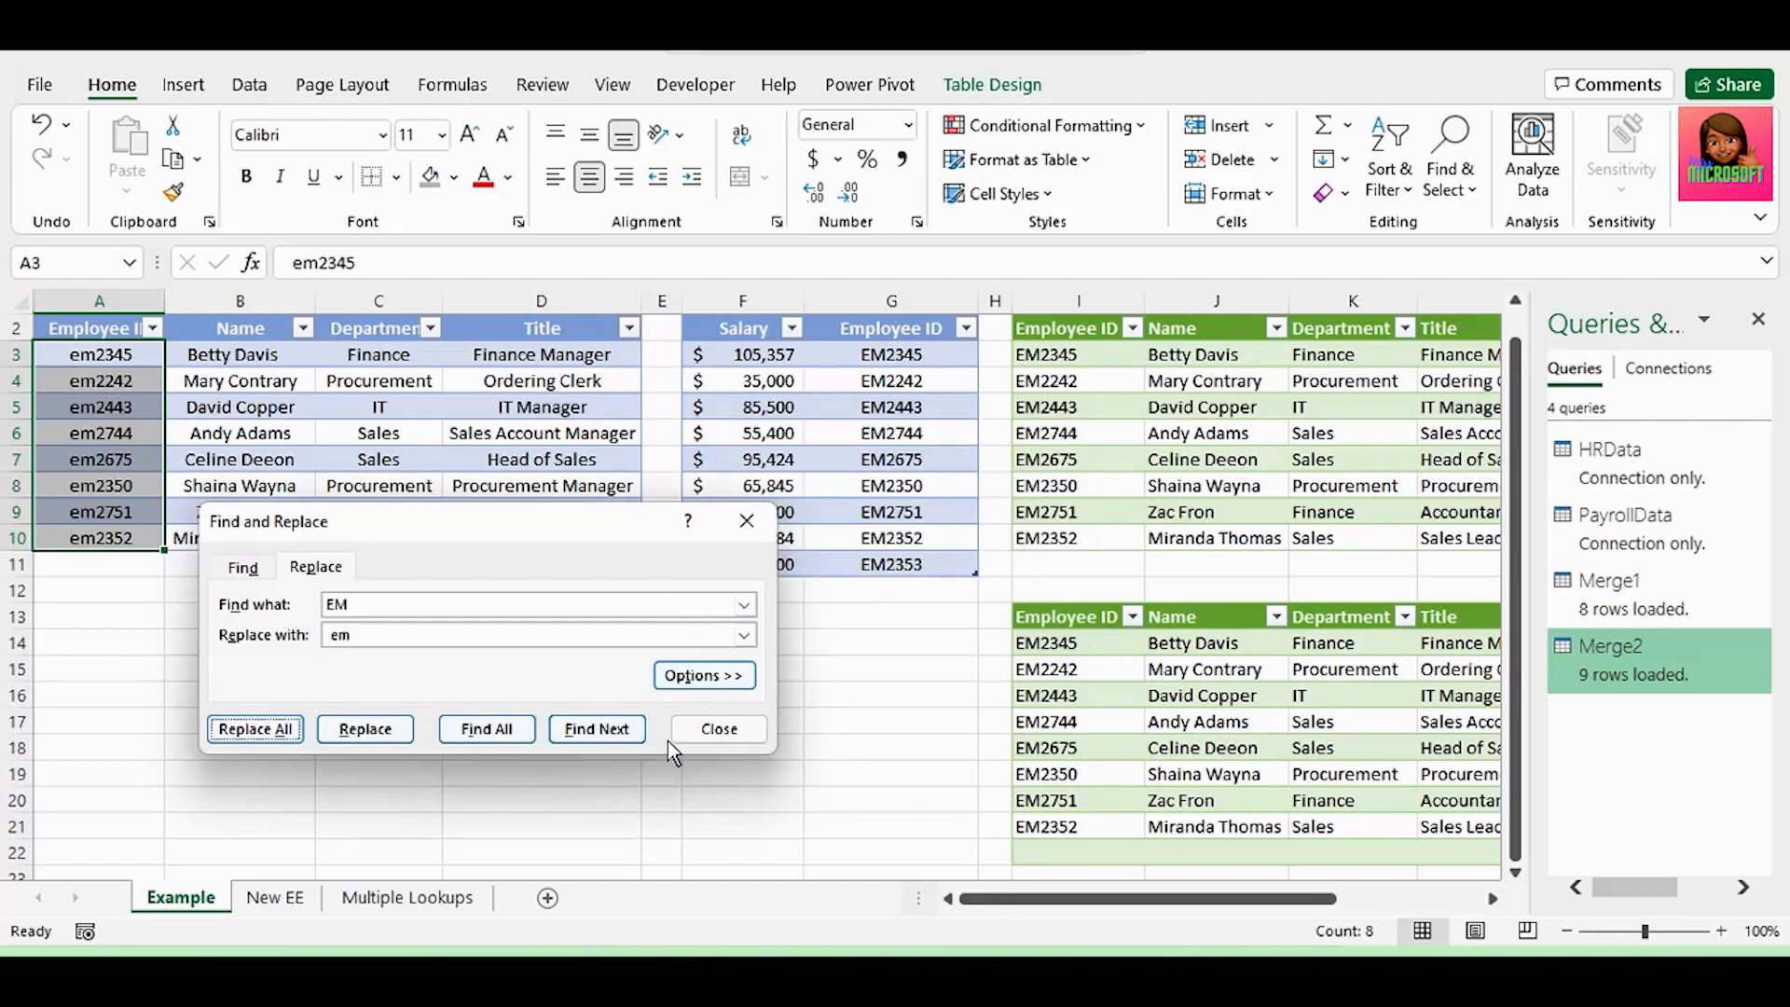
{"action": "left_click", "coordinate": [718, 729]}
Step: Refresh all queries so the merged tables reload with the changed Employee IDs
{"action": "left_click", "coordinate": [239, 433]}
{"action": "left_click", "coordinate": [249, 84]}
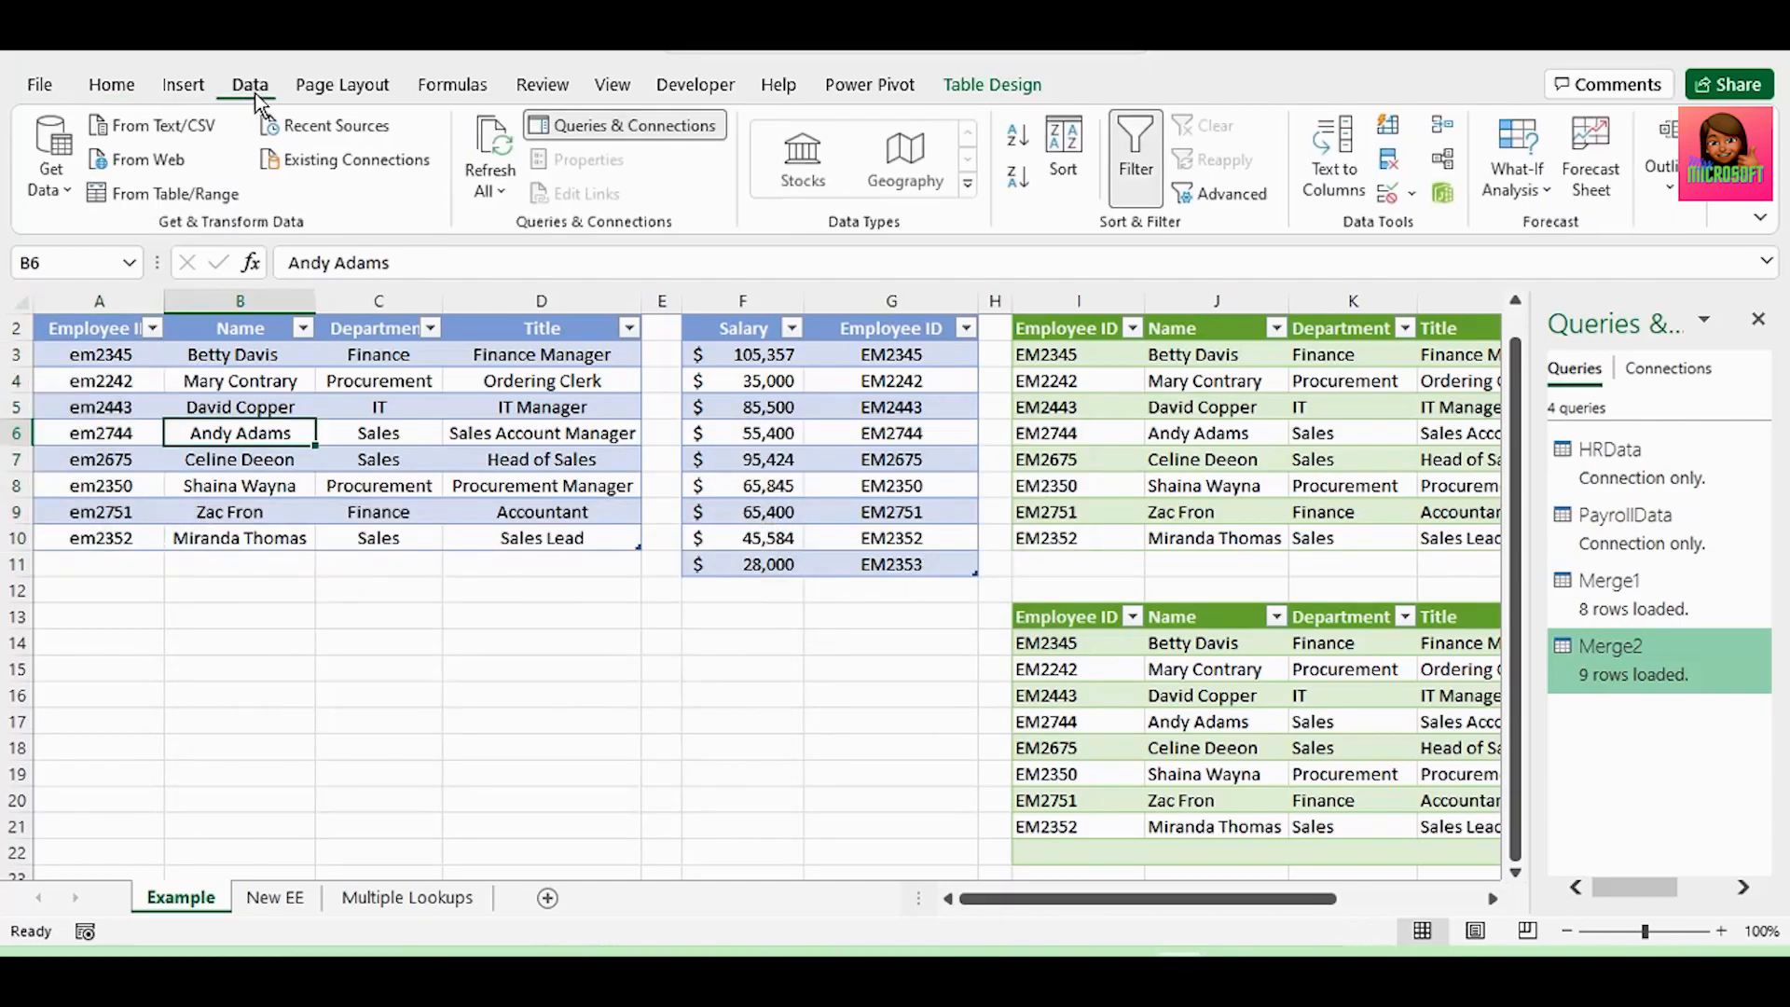
{"action": "left_click", "coordinate": [492, 155]}
{"action": "scroll", "coordinate": [895, 561], "scroll_direction": "right", "scroll_amount": 3}
Step: Inspect the empty Salary cells in Merge1 and the blank rows of the lower merged table
{"action": "left_click_drag", "start_coordinate": [1244, 355], "coordinate": [1243, 538]}
{"action": "left_click", "coordinate": [671, 645]}
{"action": "left_click_drag", "start_coordinate": [671, 645], "coordinate": [1119, 856]}
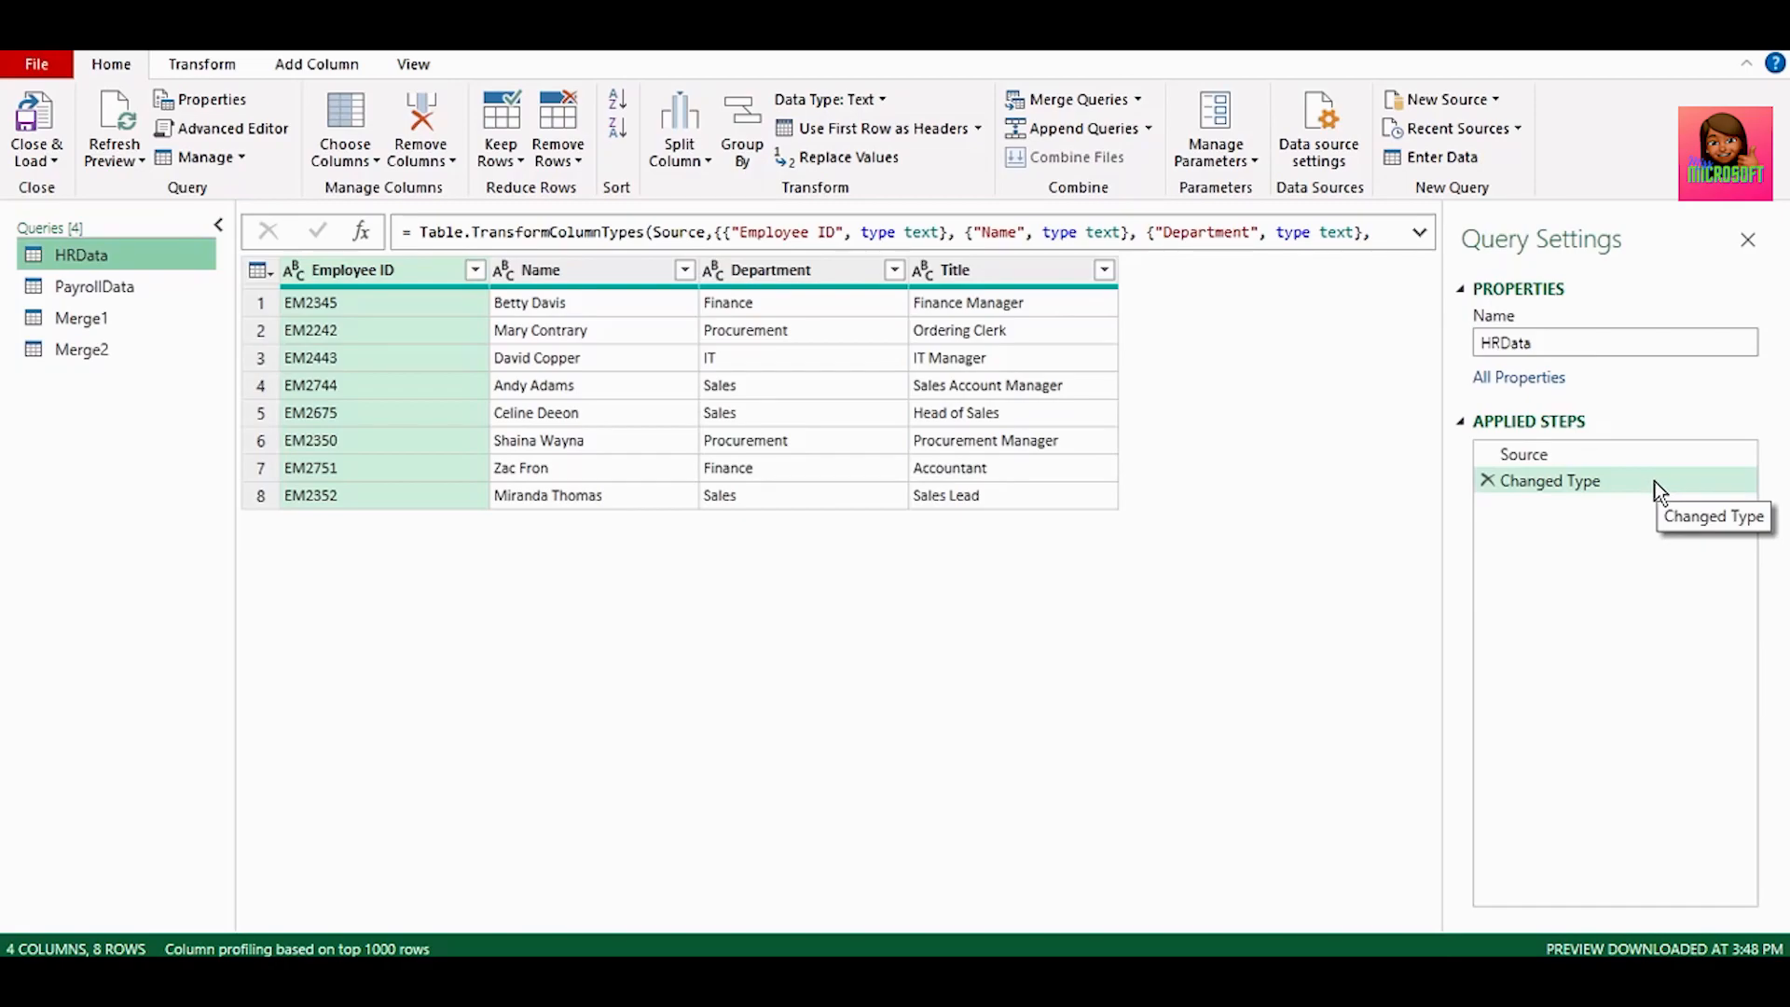
Step: Transform HRData's Employee ID column to uppercase and trim its stray spaces
{"action": "left_click", "coordinate": [352, 269]}
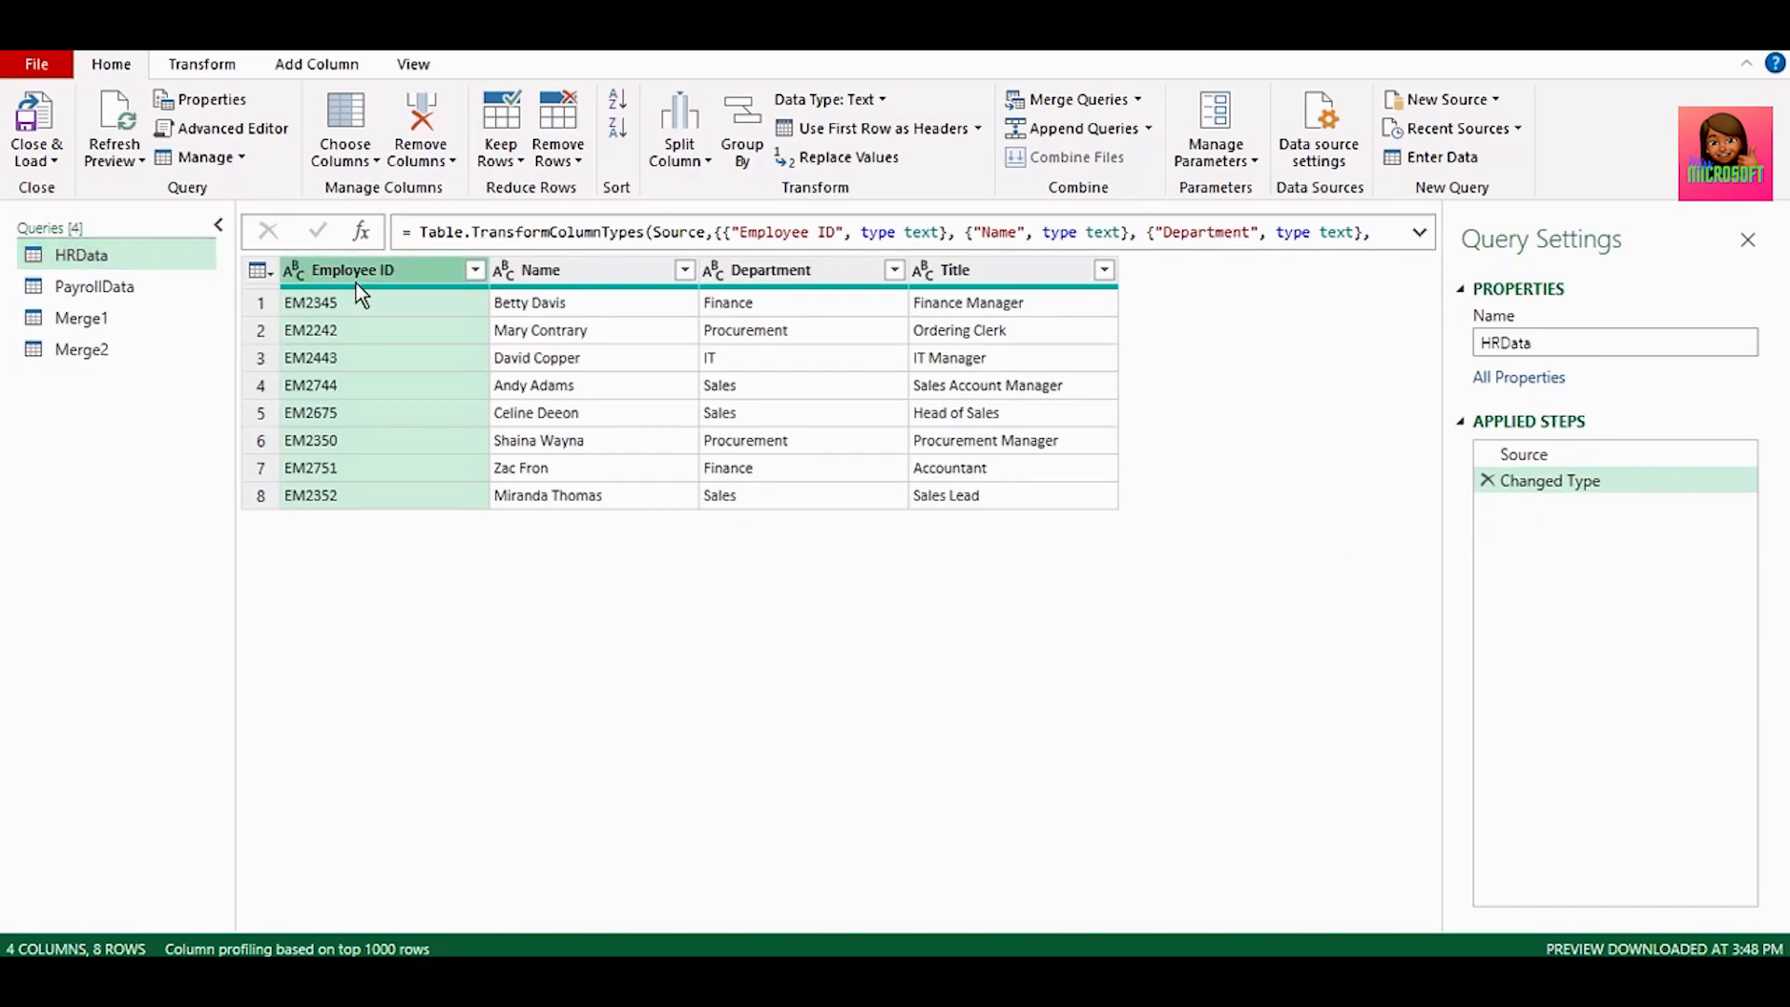
{"action": "left_click", "coordinate": [210, 71]}
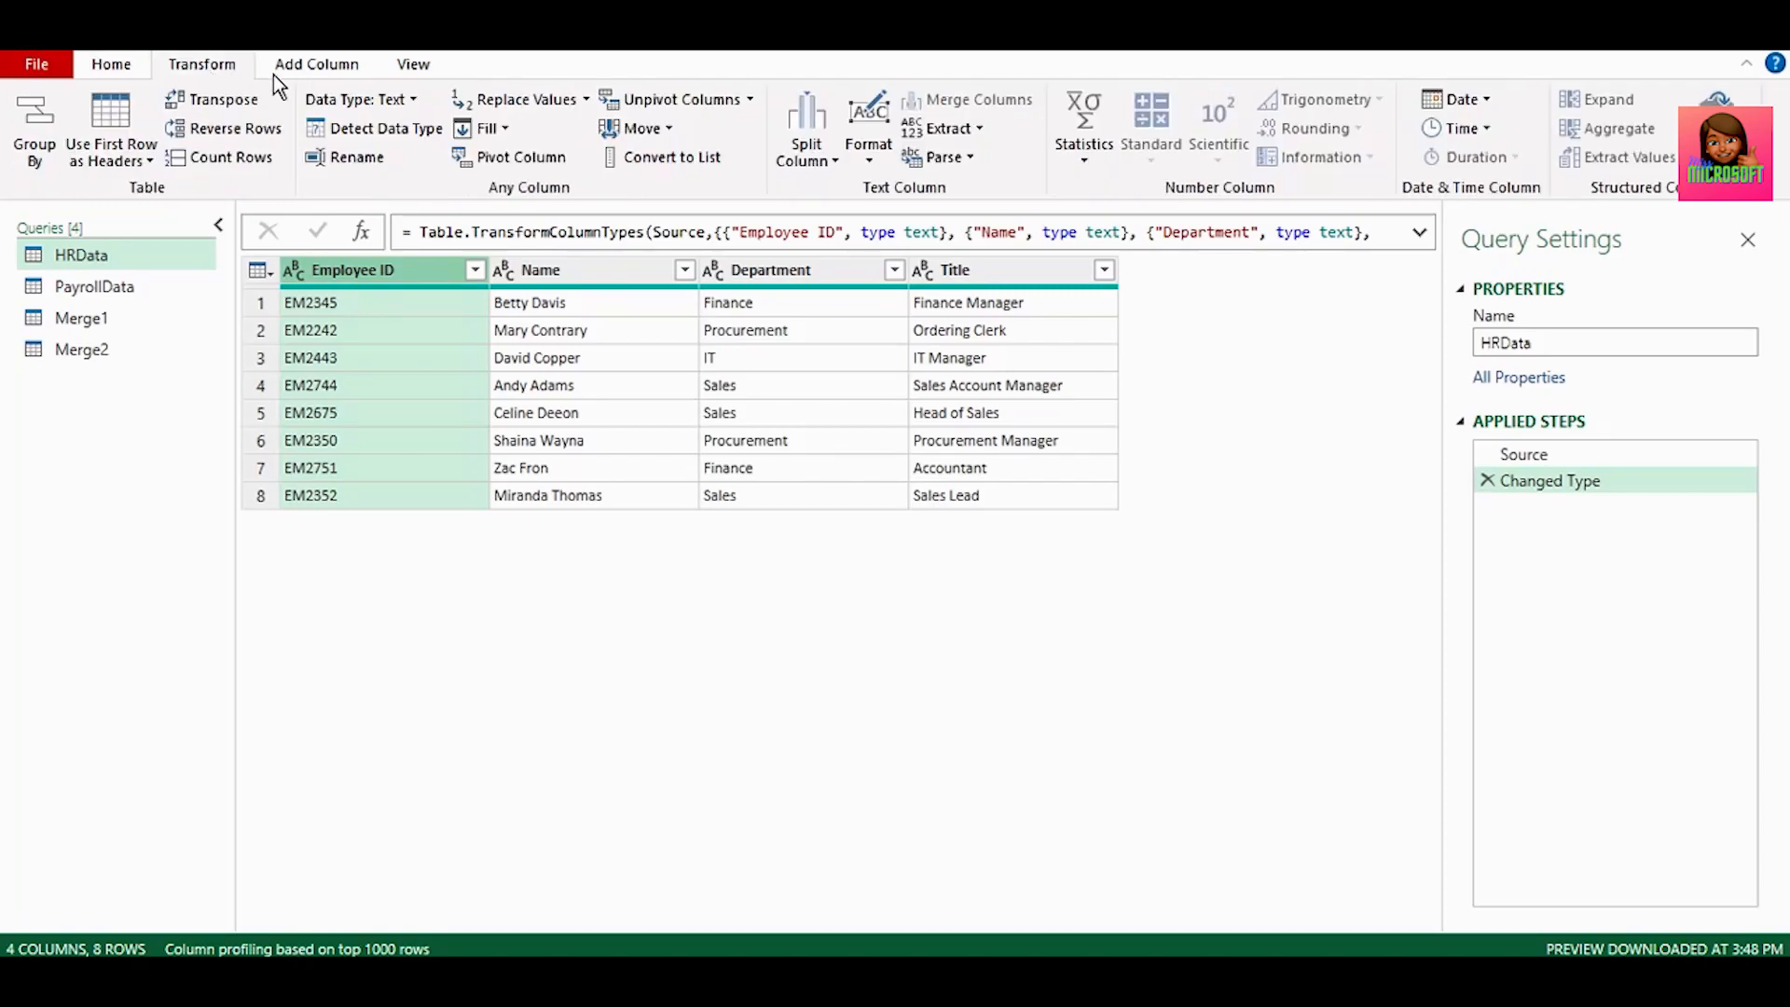
{"action": "left_click", "coordinate": [870, 162]}
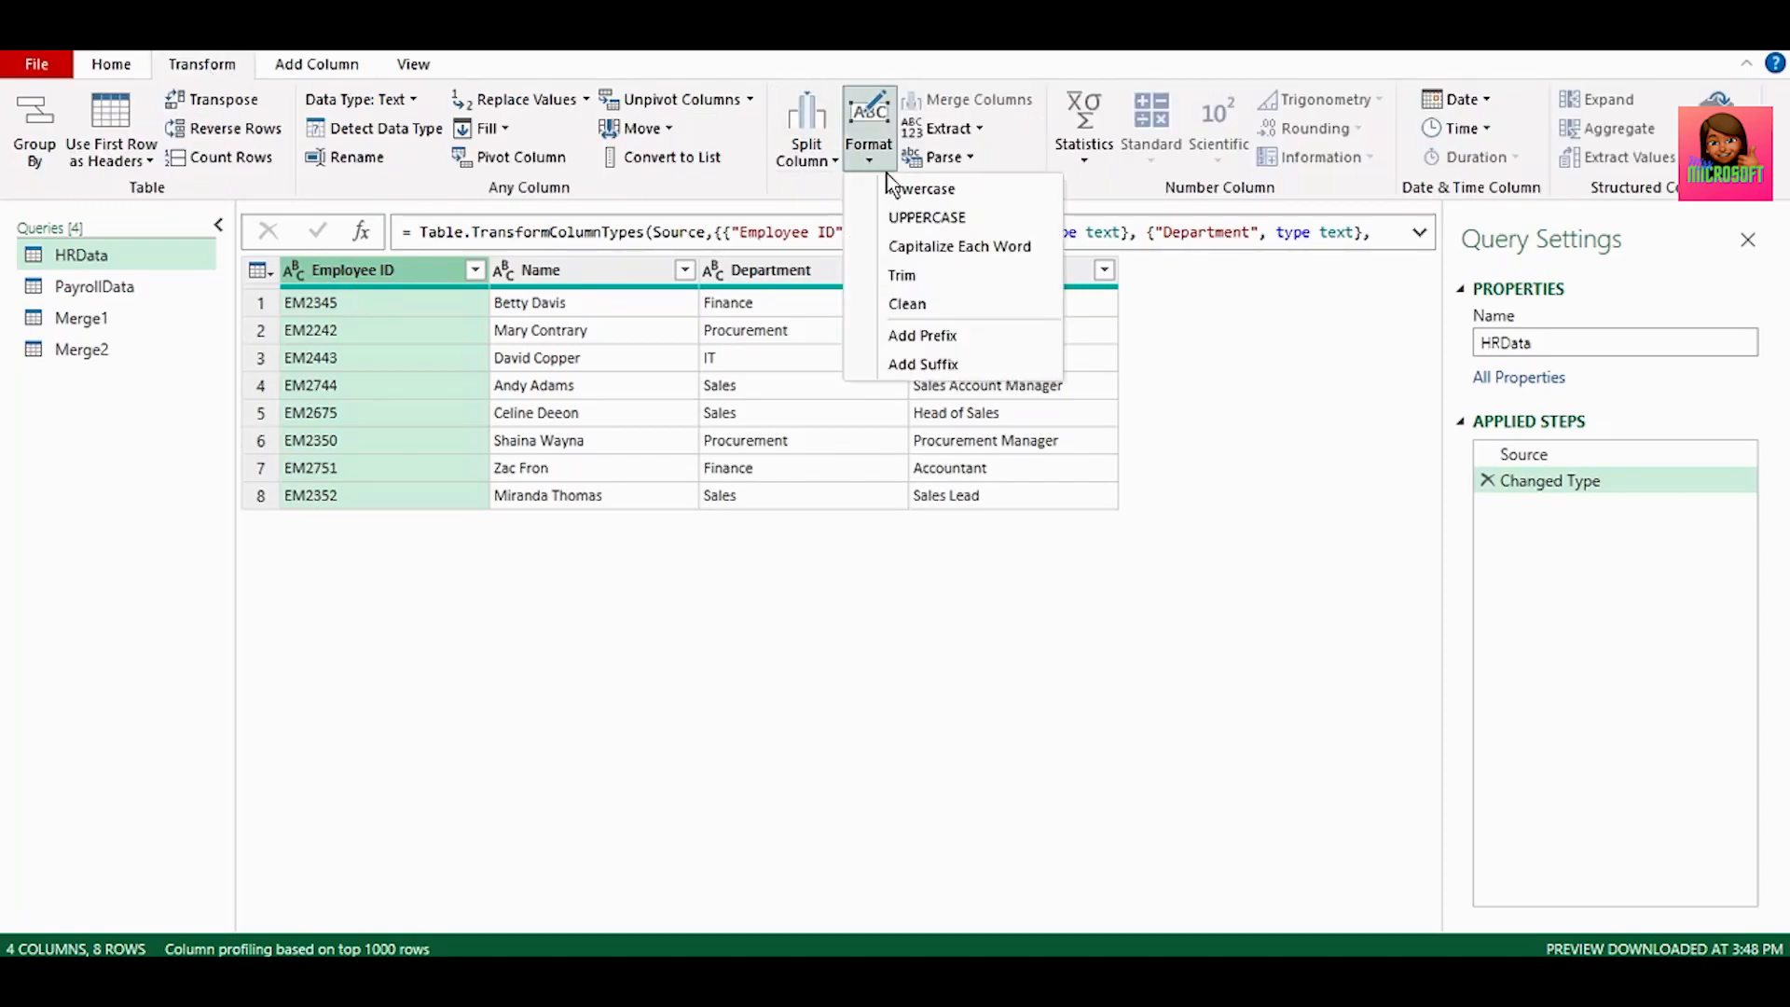
{"action": "left_click", "coordinate": [925, 218]}
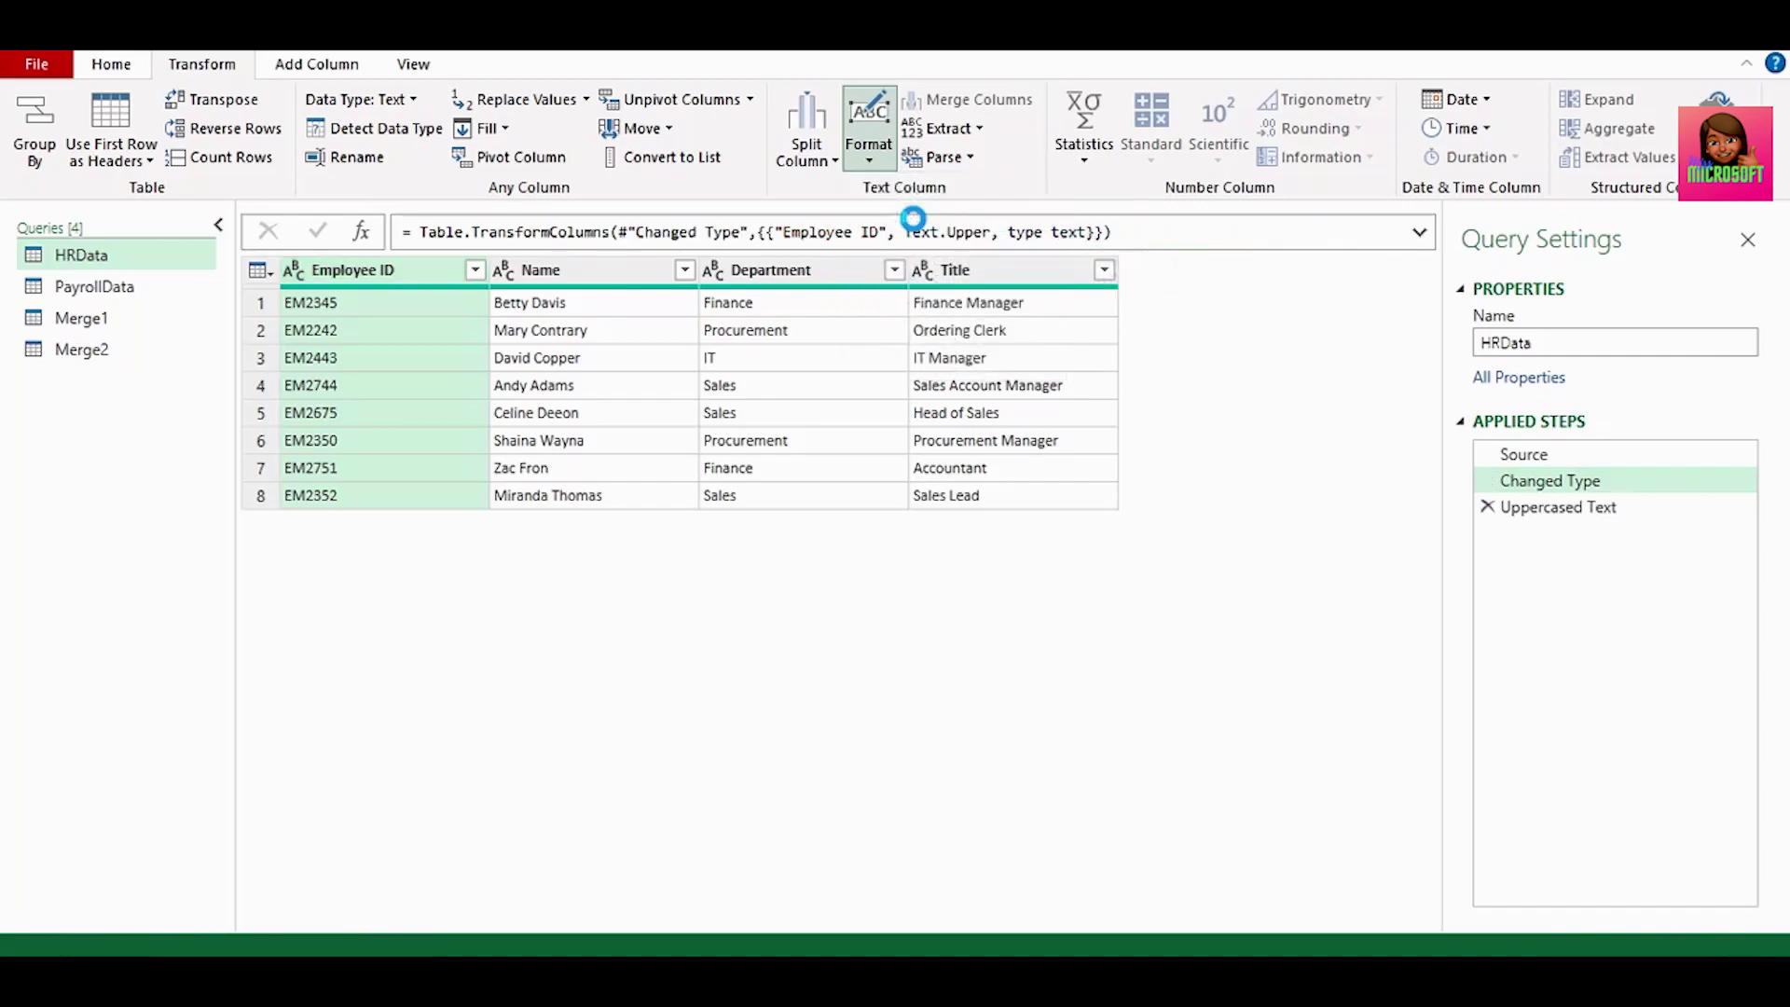
{"action": "left_click", "coordinate": [865, 149]}
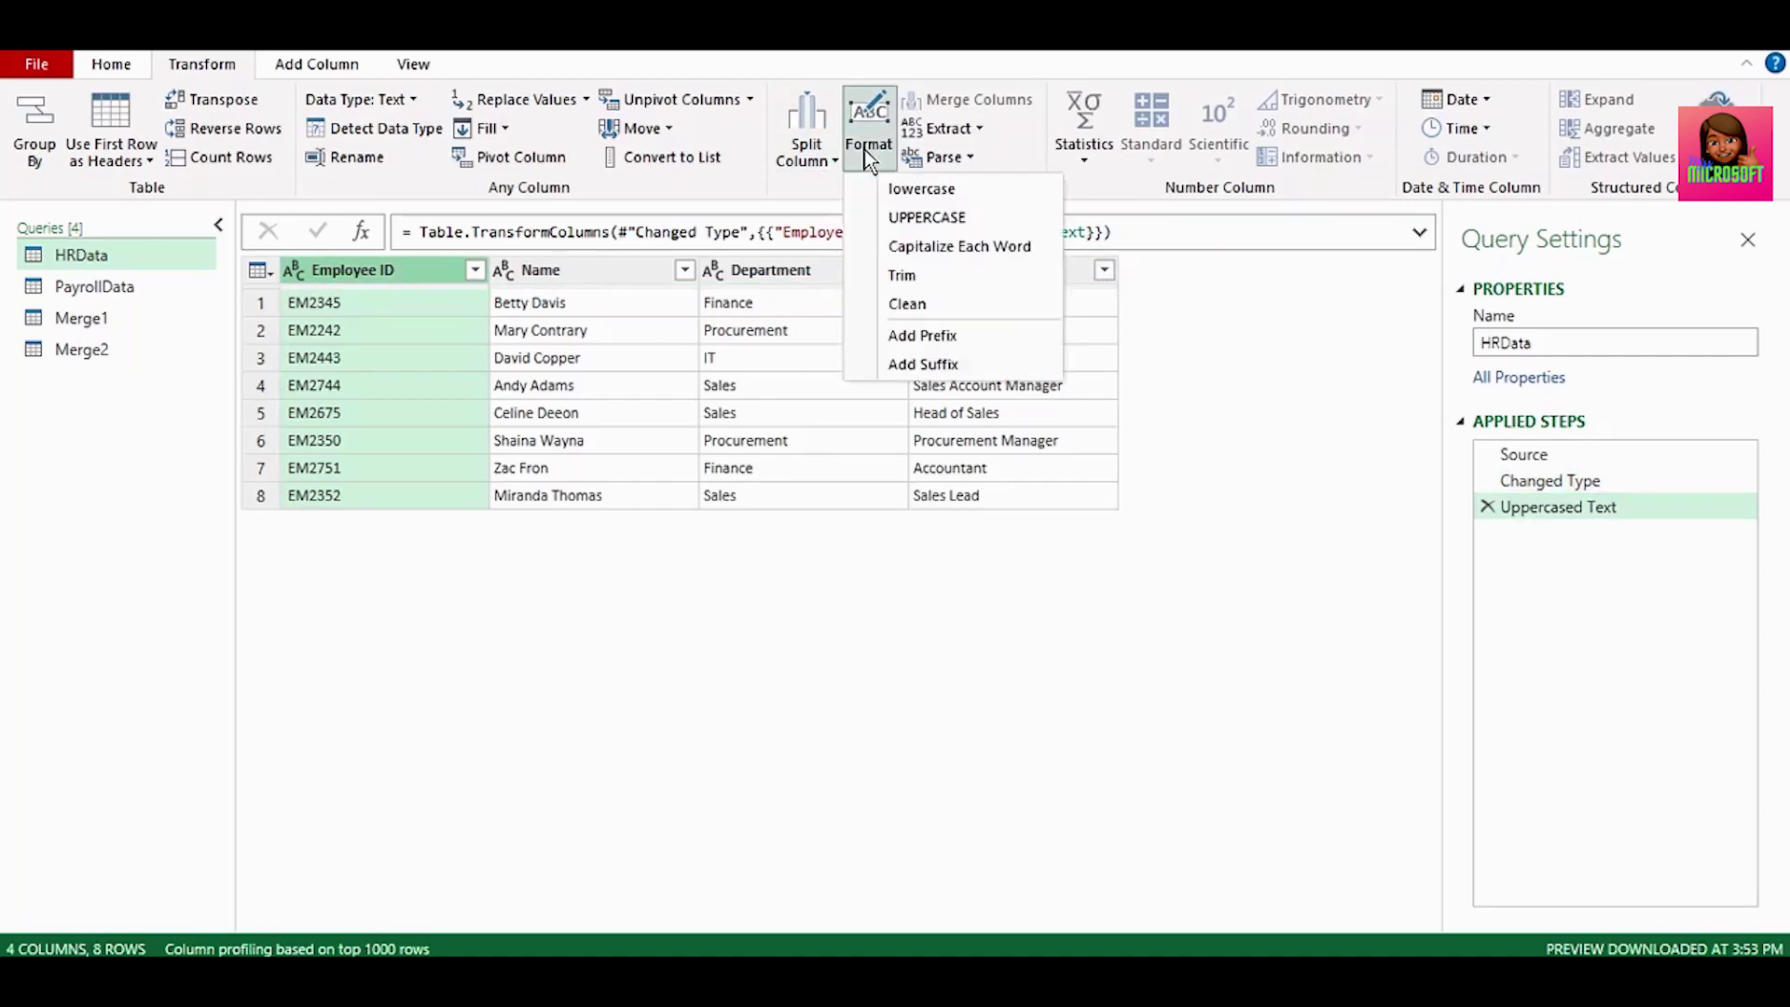
{"action": "left_click", "coordinate": [905, 277]}
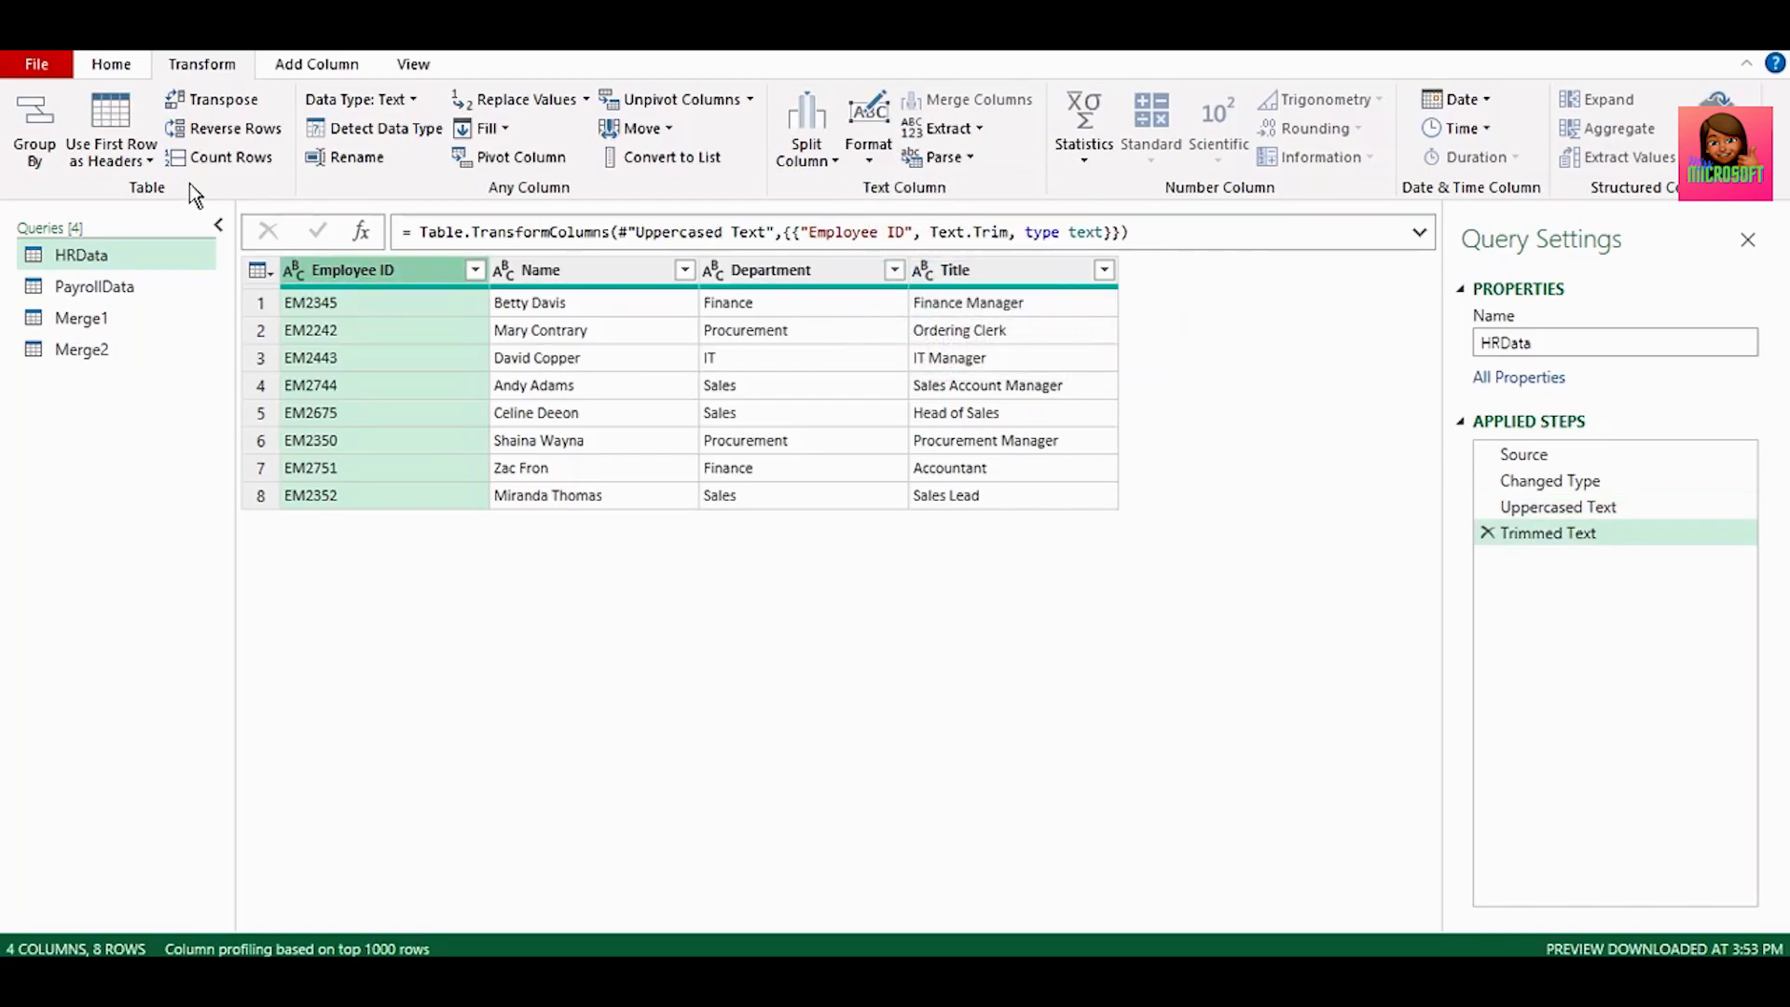
Step: Close the editor and load the cleaned HRData results back into the workbook
{"action": "left_click", "coordinate": [110, 64]}
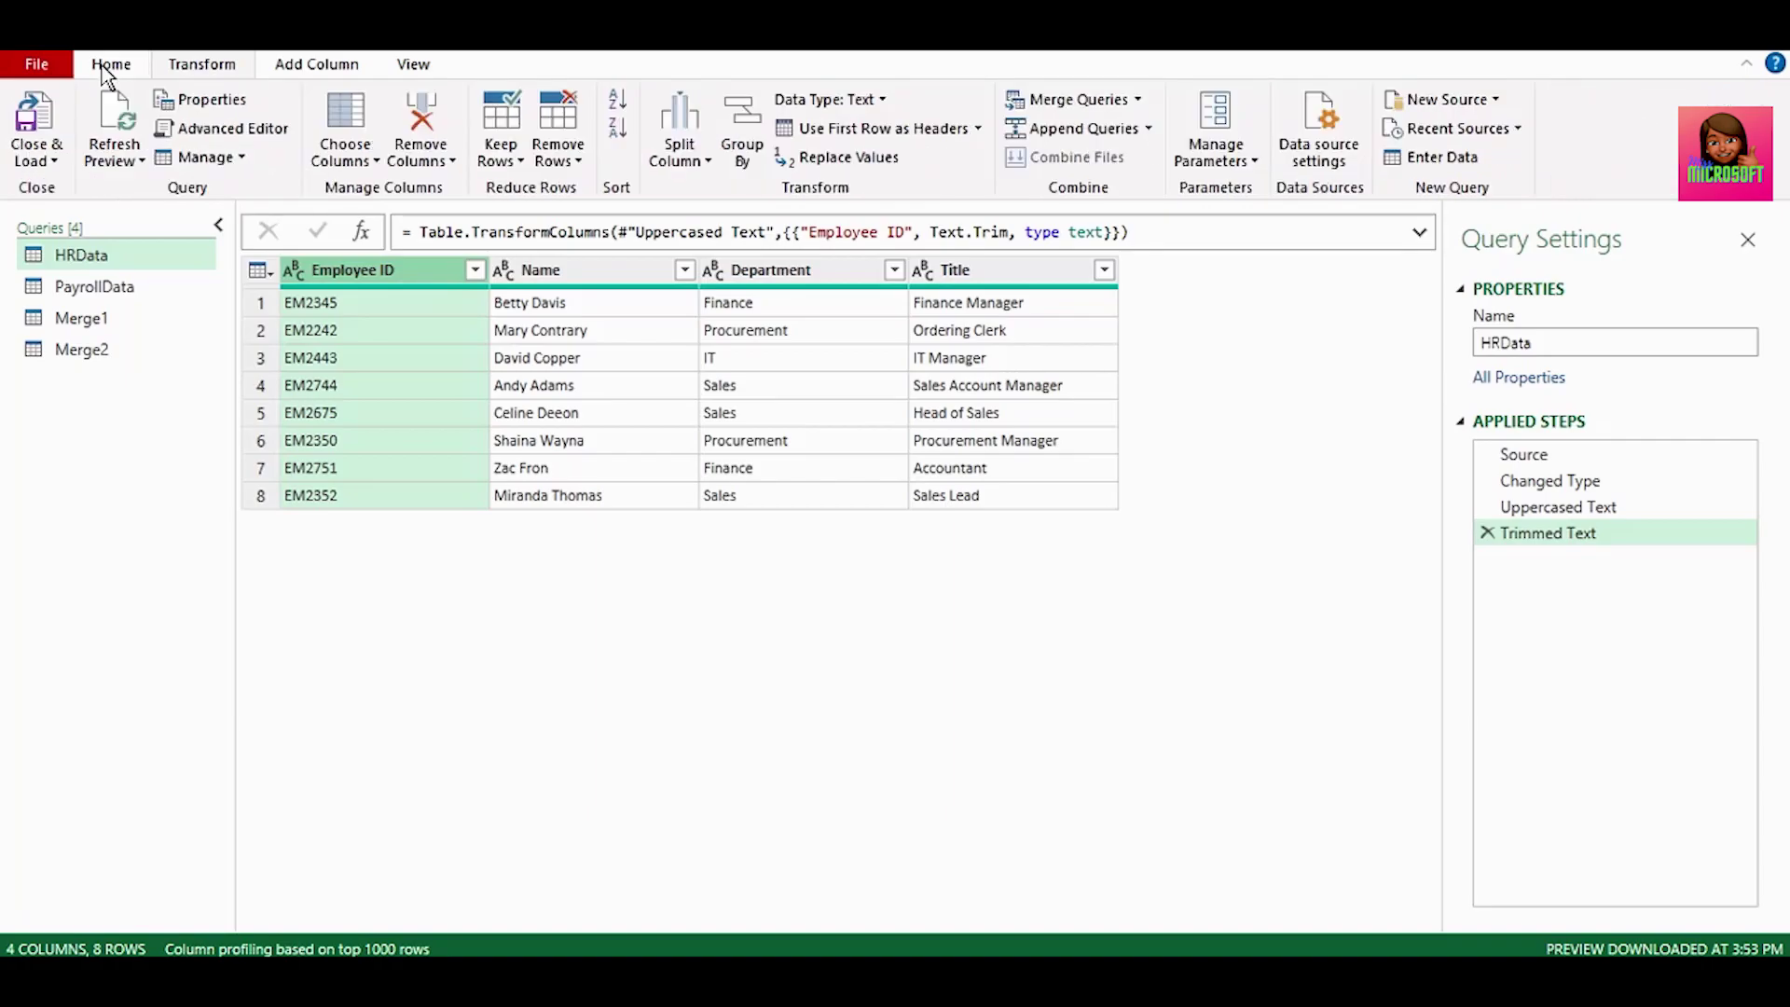
{"action": "left_click", "coordinate": [37, 154]}
{"action": "left_click", "coordinate": [98, 189]}
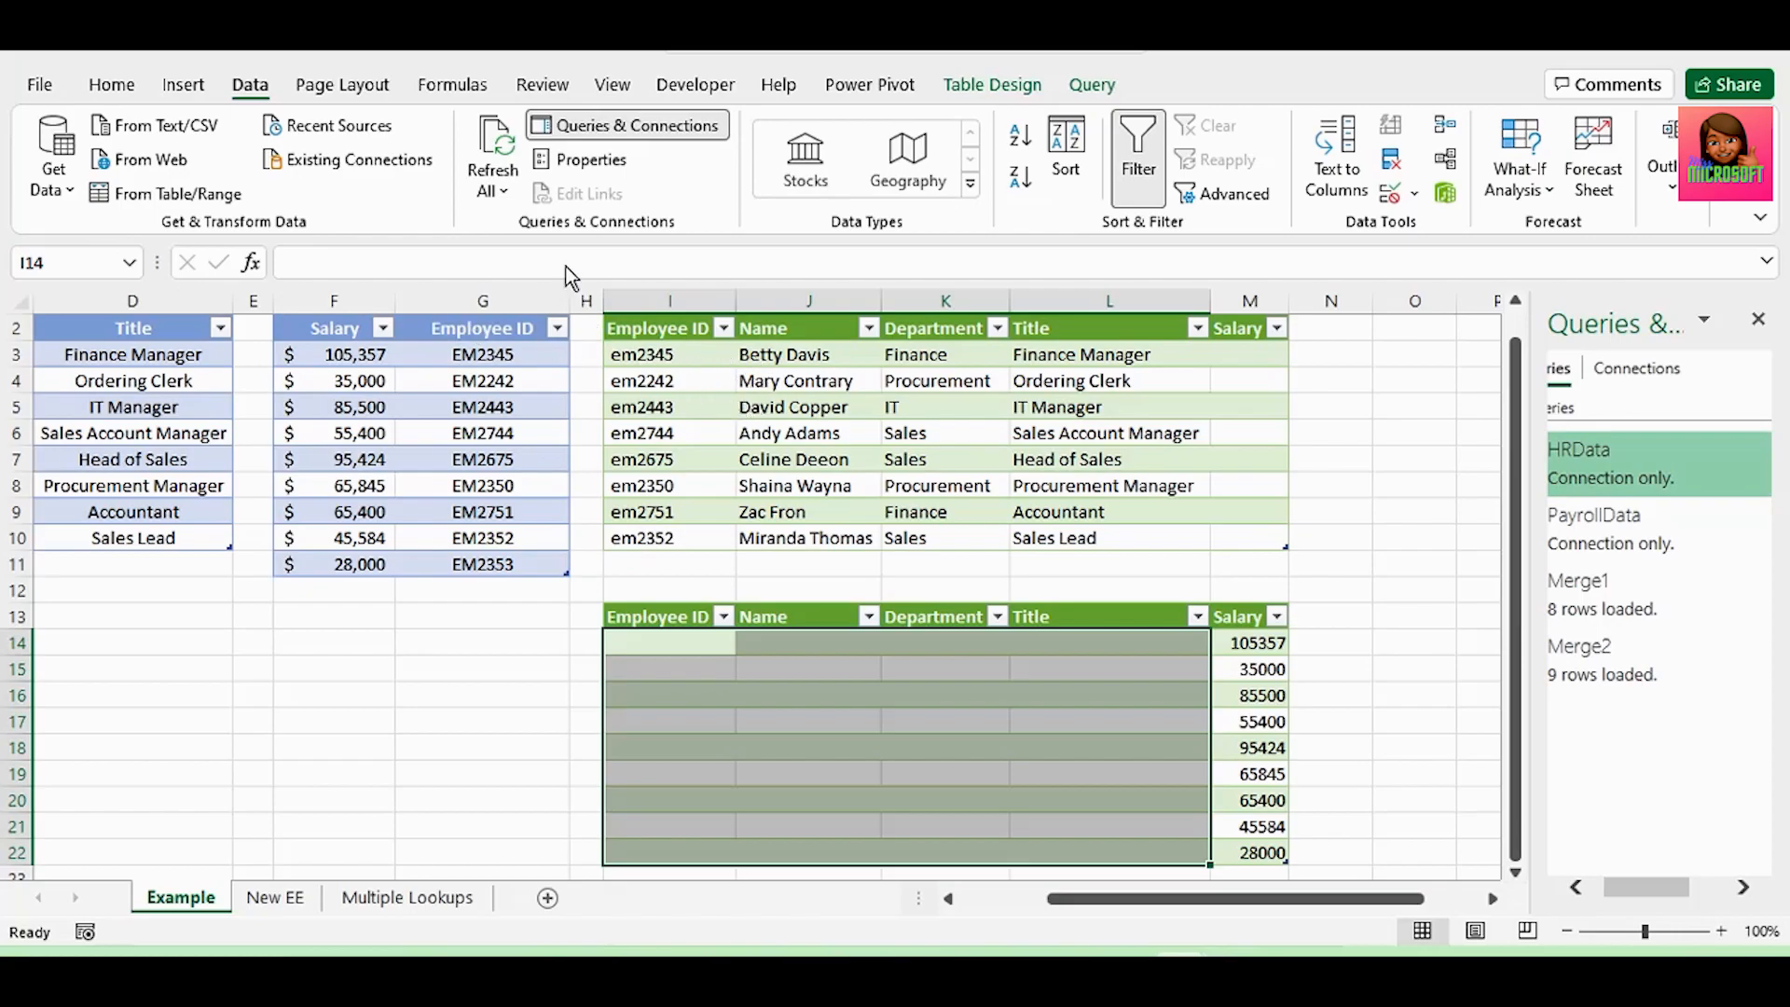
Step: Refresh all queries and check that Salary and the lower merged table now fill in
{"action": "left_click", "coordinate": [493, 155]}
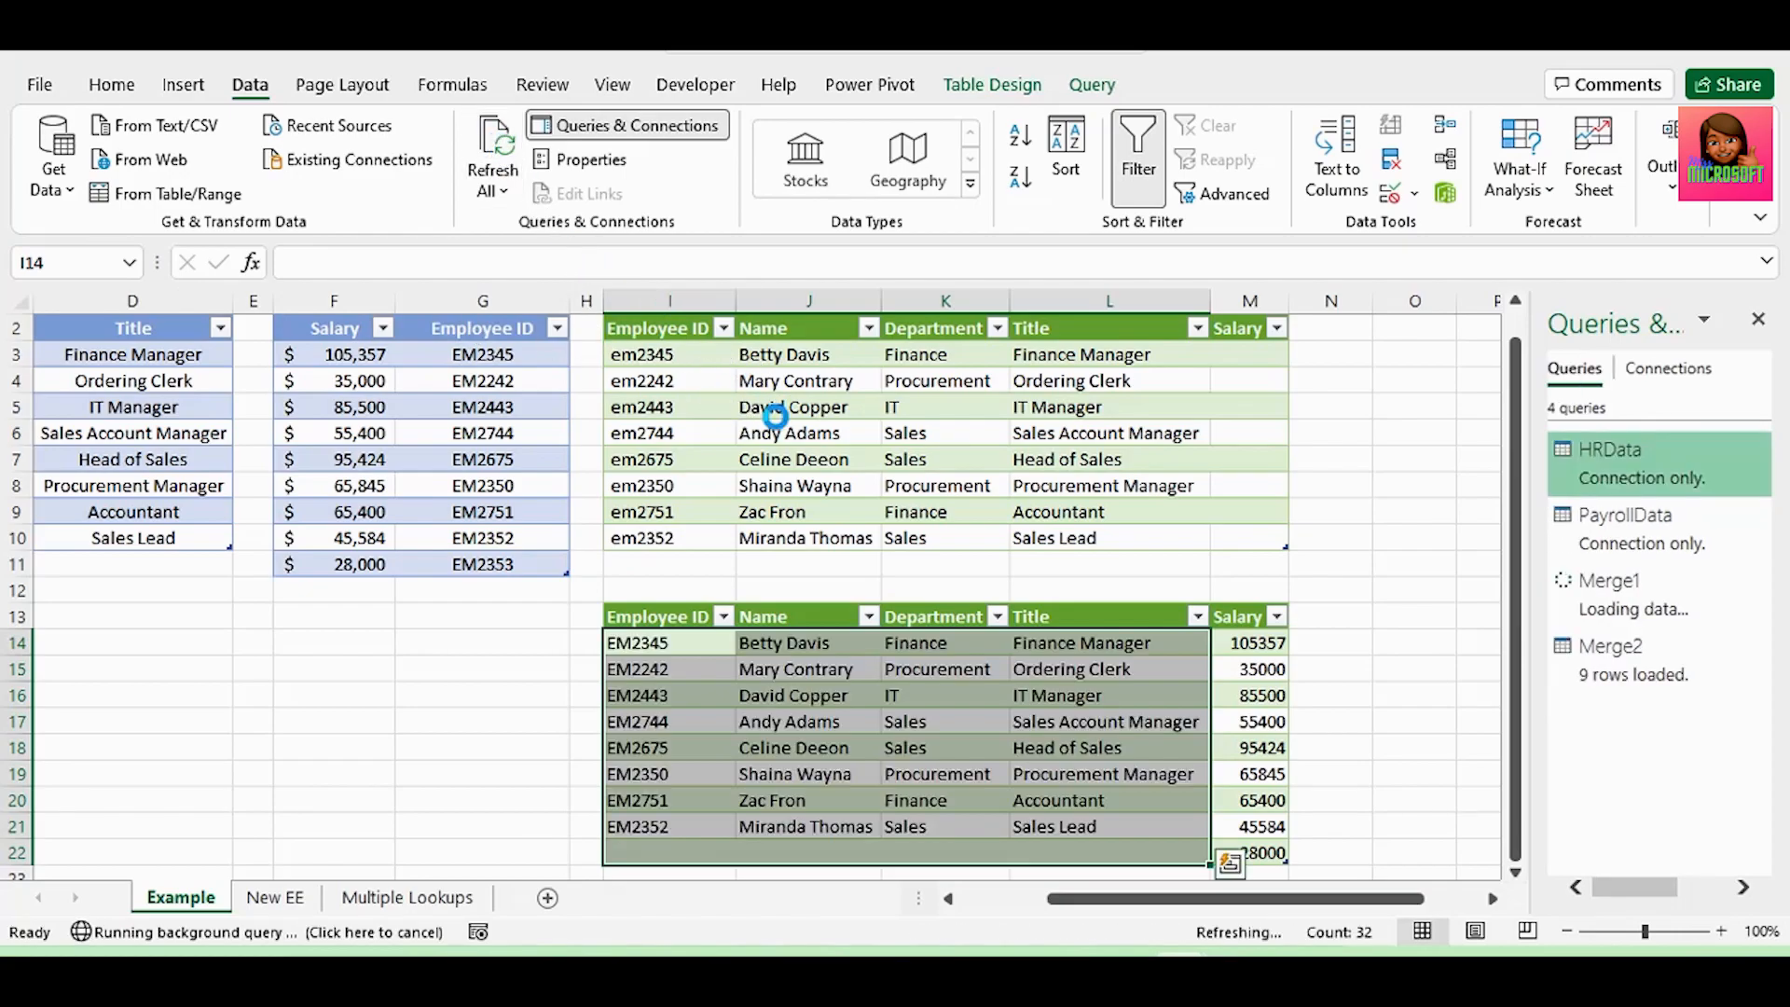
{"action": "left_click_drag", "start_coordinate": [1248, 354], "coordinate": [1249, 537]}
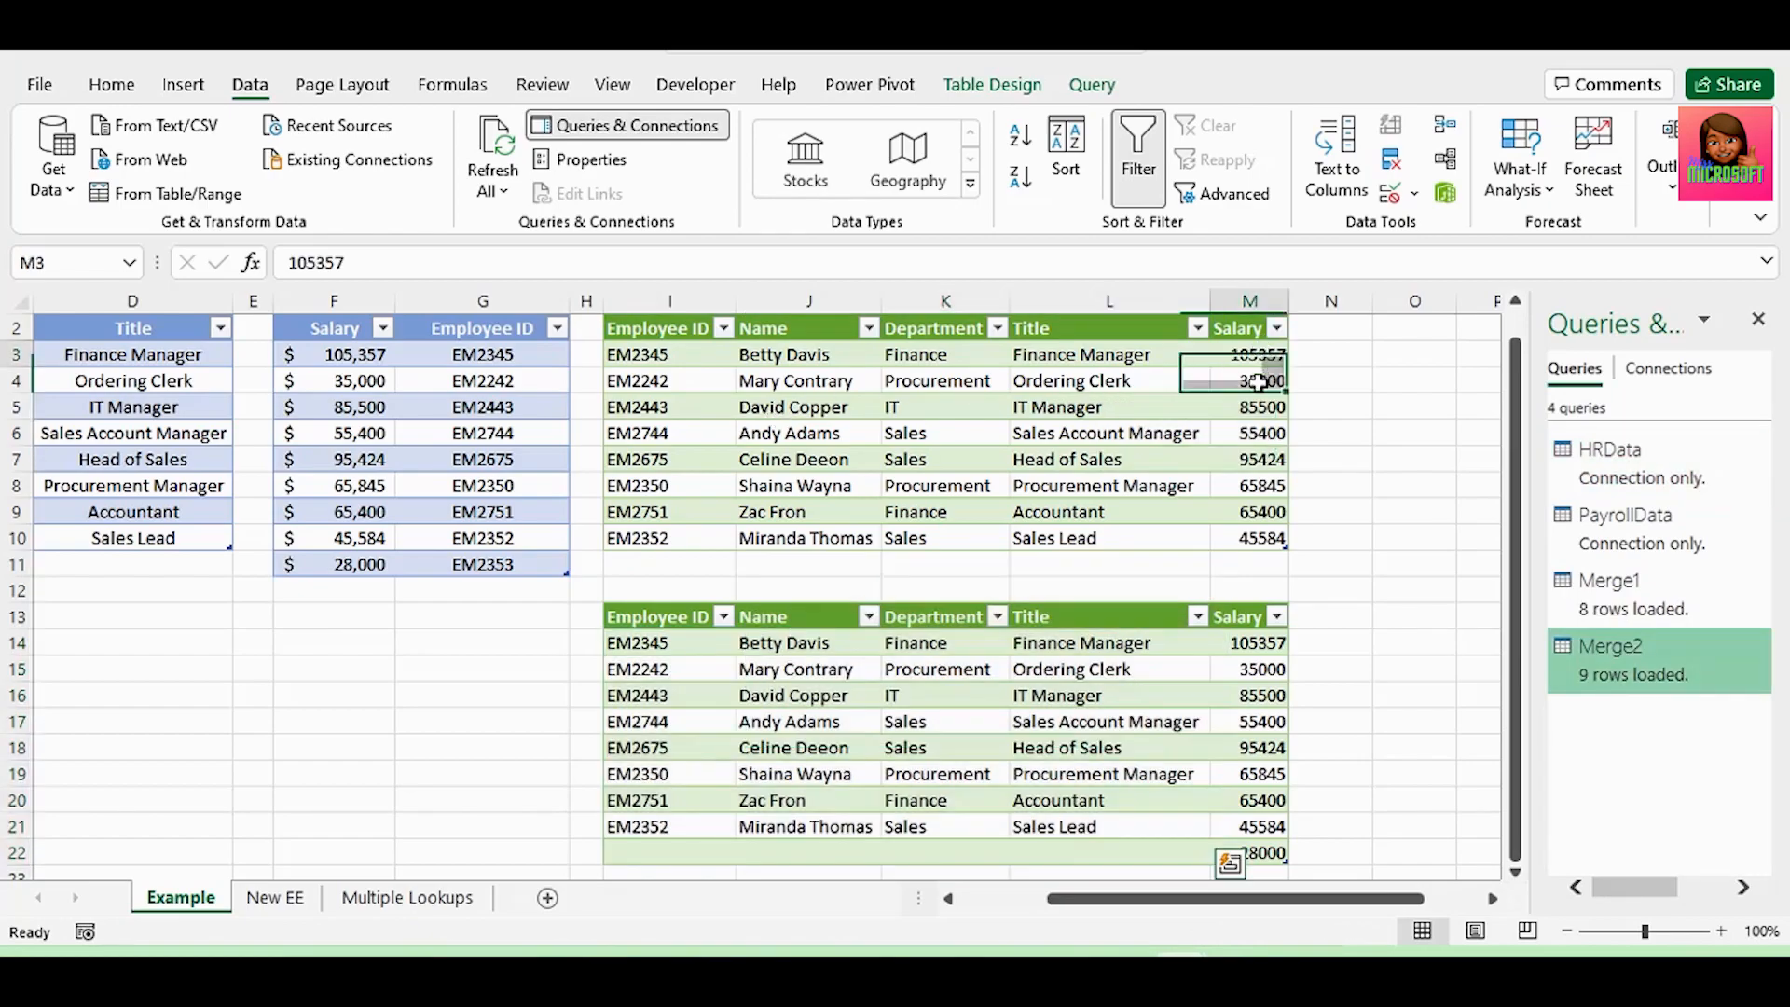
{"action": "left_click_drag", "start_coordinate": [639, 642], "coordinate": [1220, 852]}
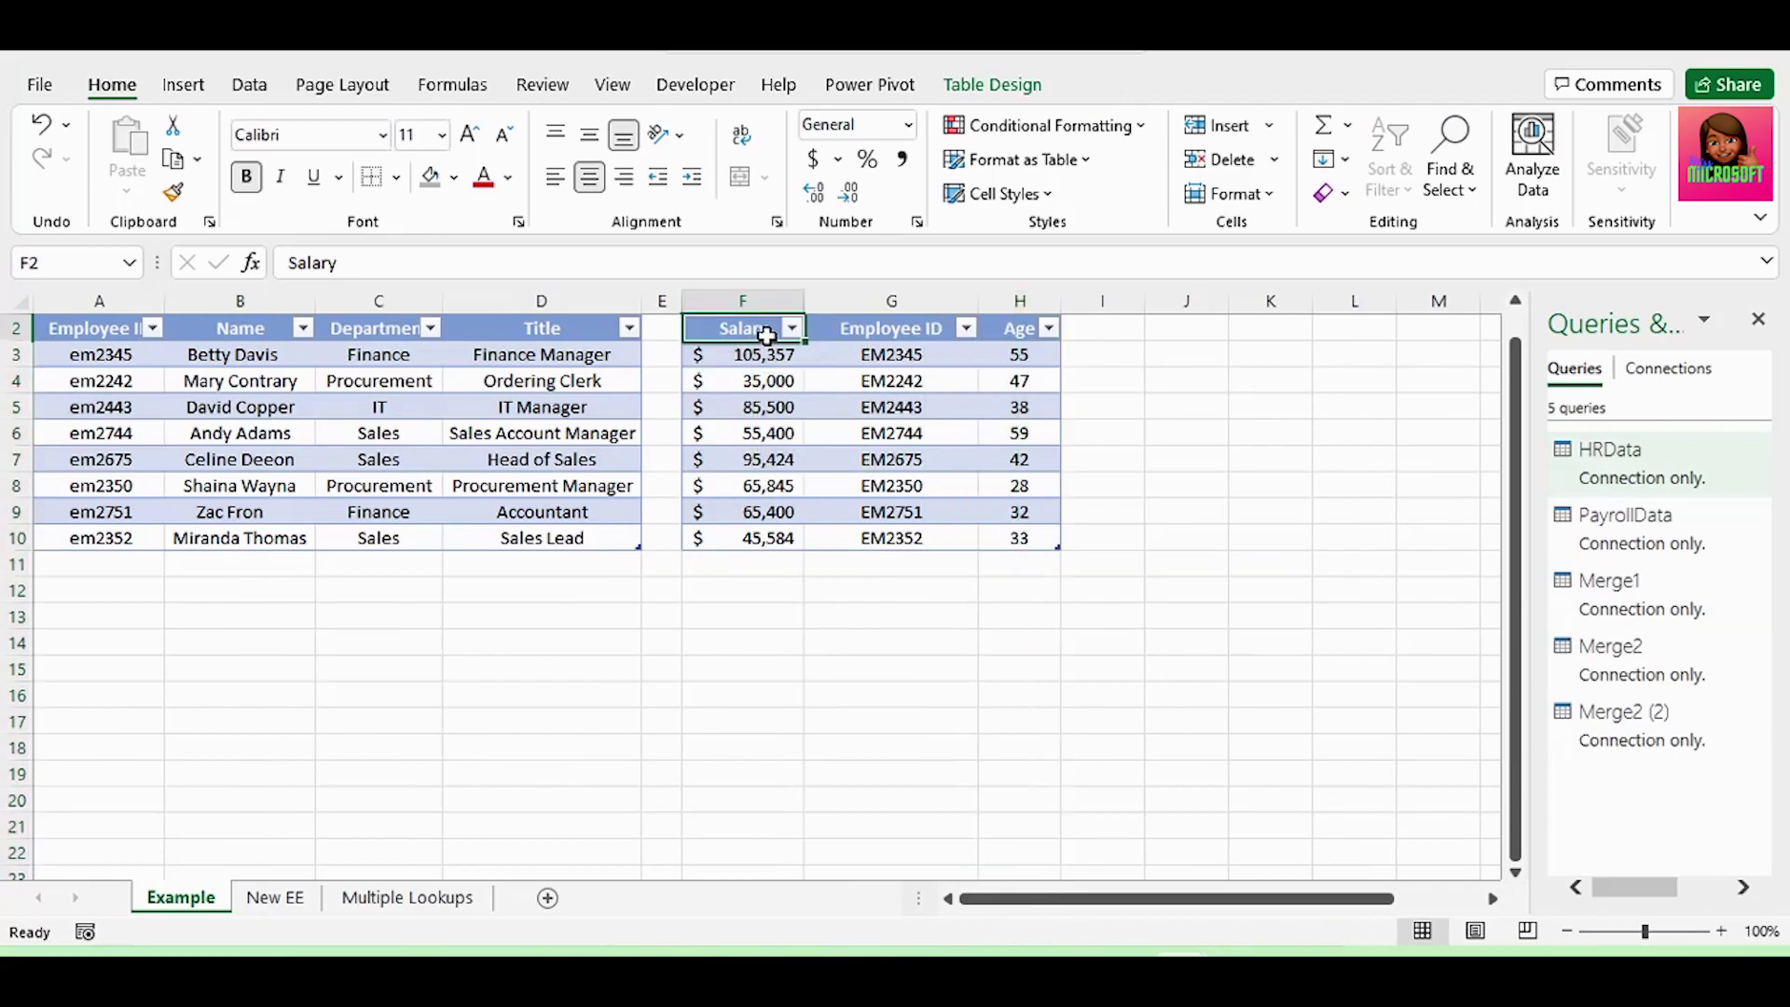
Step: Review the payroll table's Salary and Age columns, then start a new merge from HRData
{"action": "left_click_drag", "start_coordinate": [742, 327], "coordinate": [775, 535]}
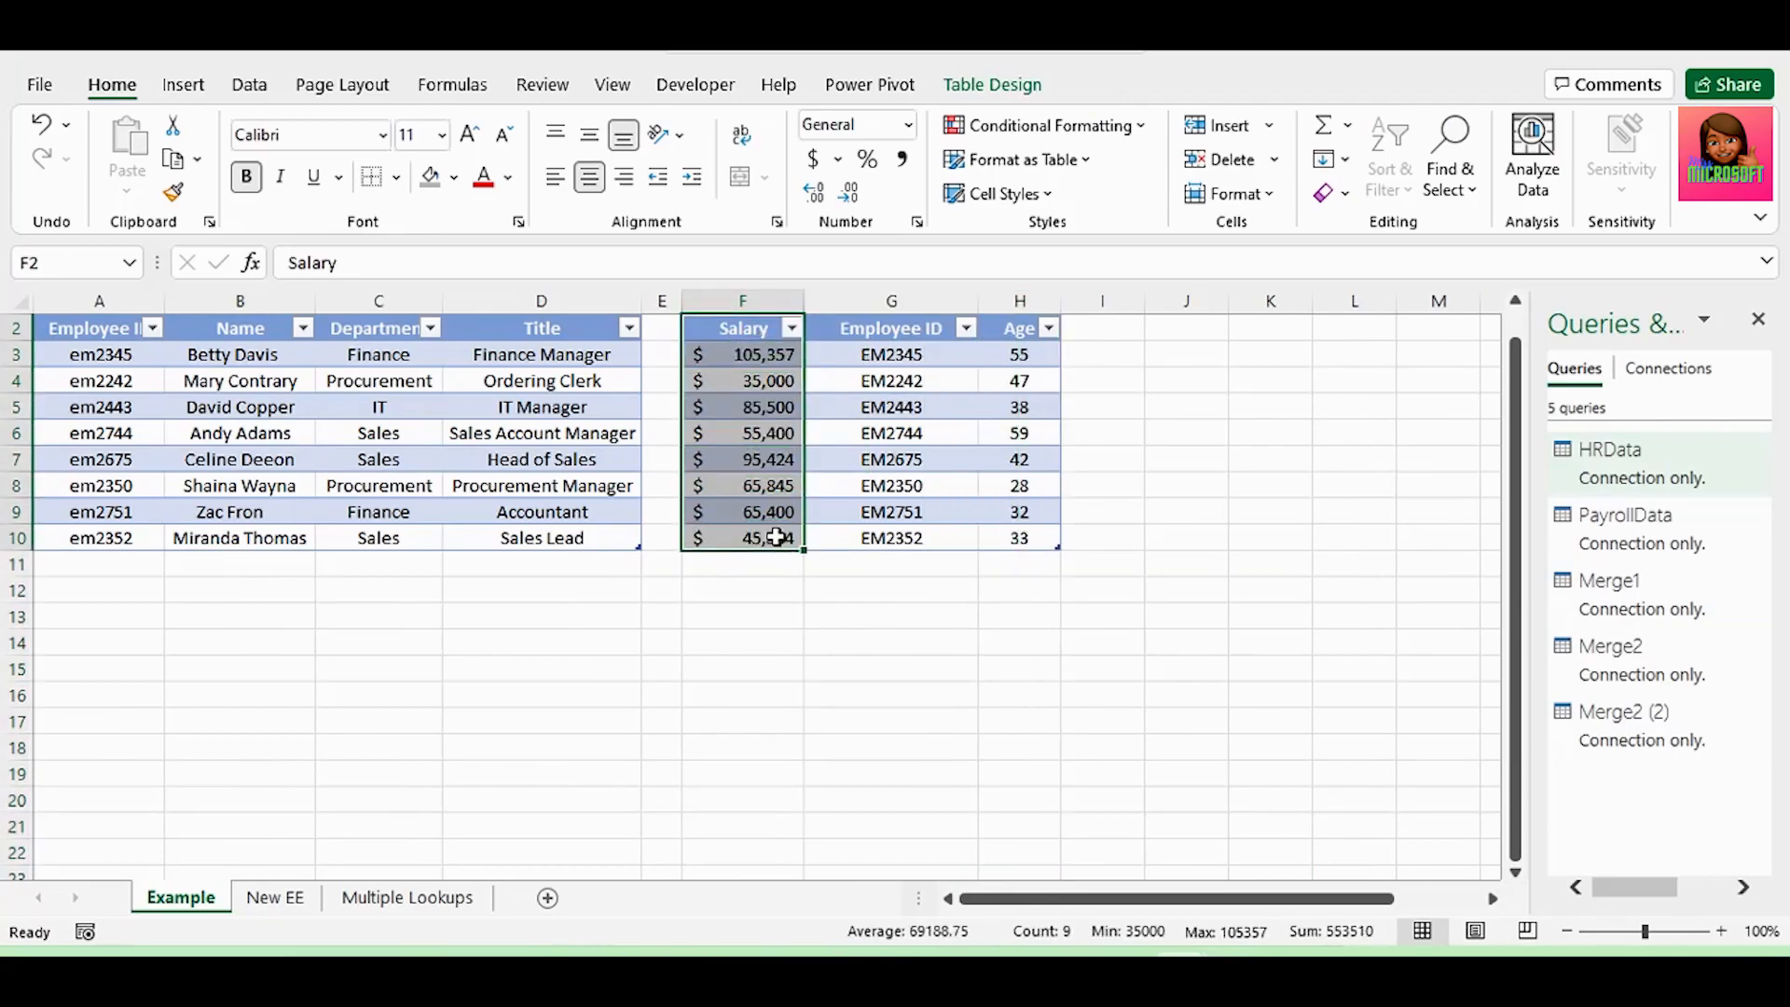
{"action": "left_click_drag", "start_coordinate": [1020, 327], "coordinate": [1017, 539]}
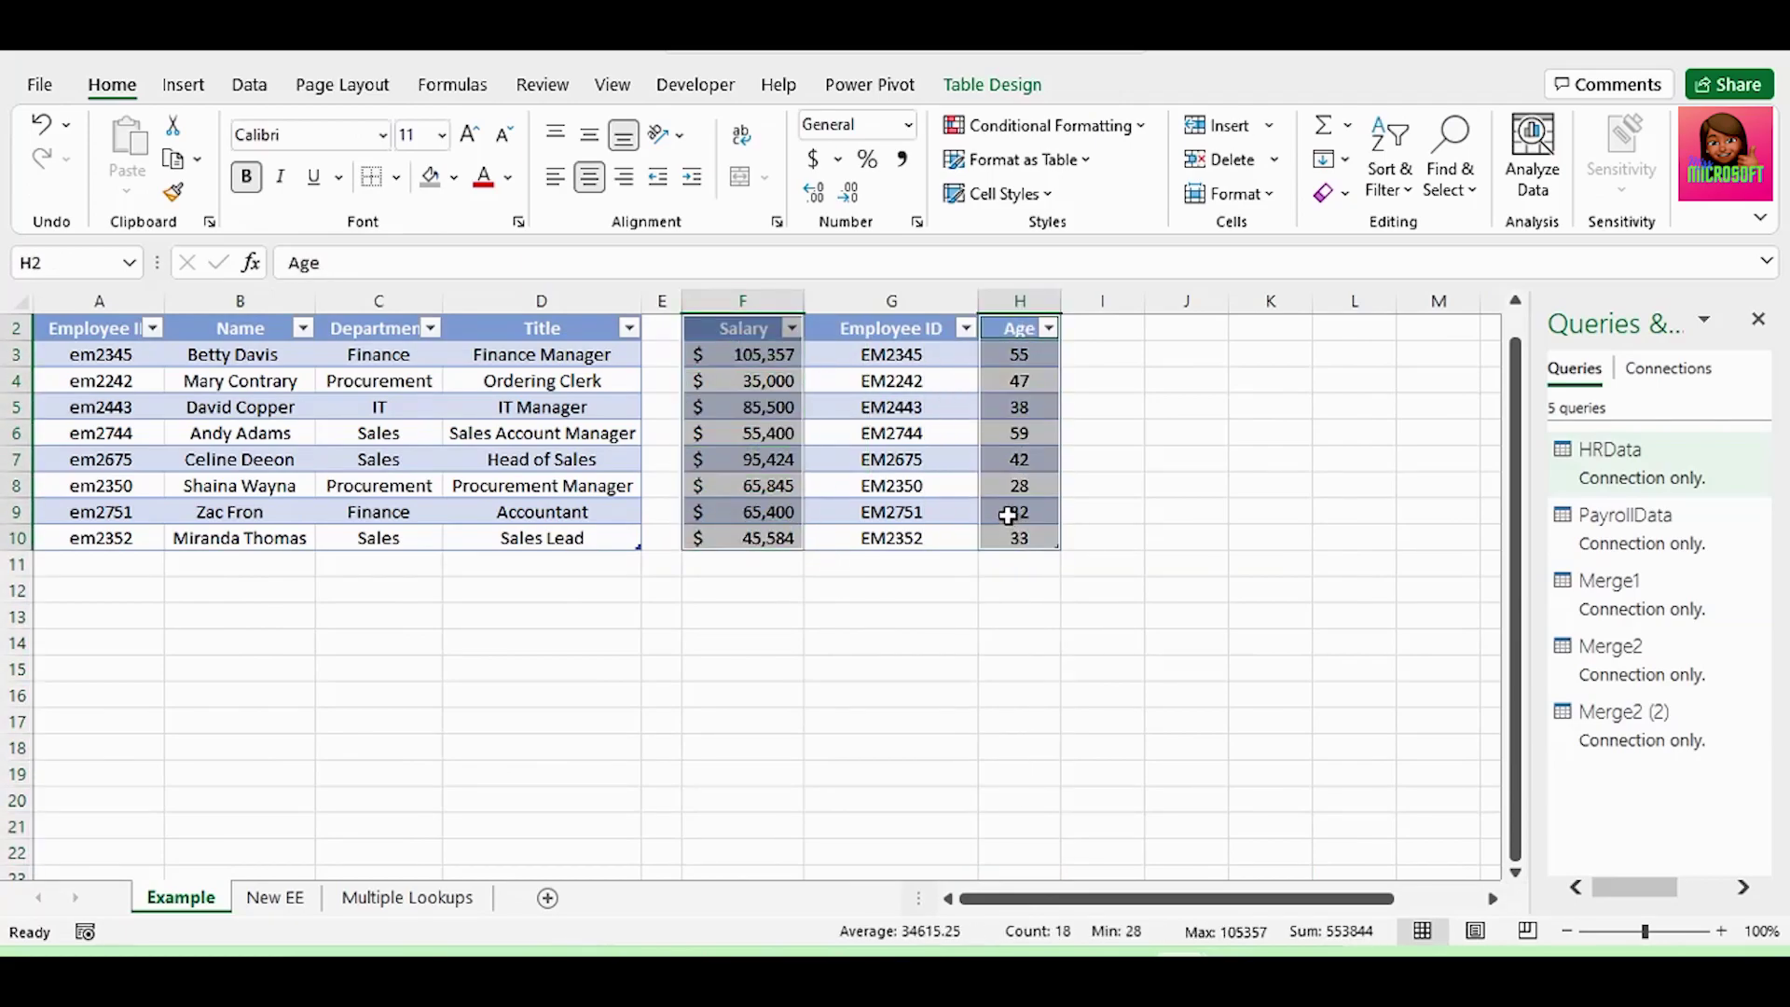
{"action": "right_click", "coordinate": [1625, 453]}
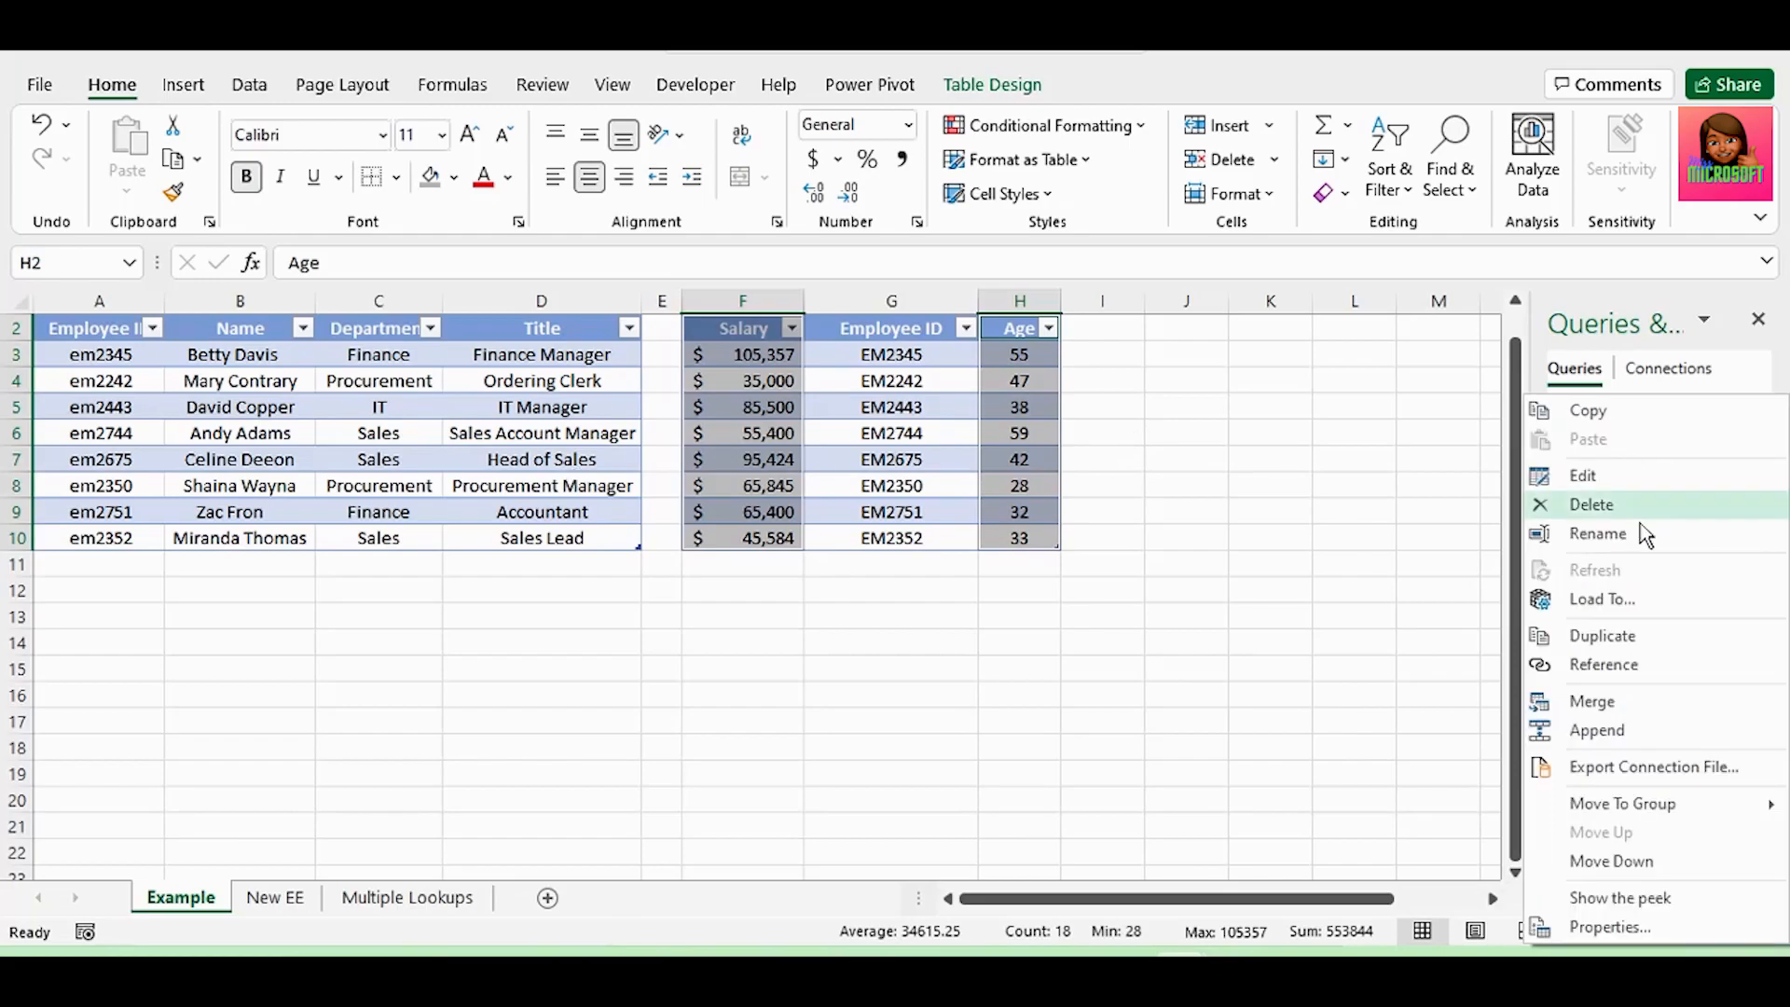
{"action": "left_click", "coordinate": [1613, 700]}
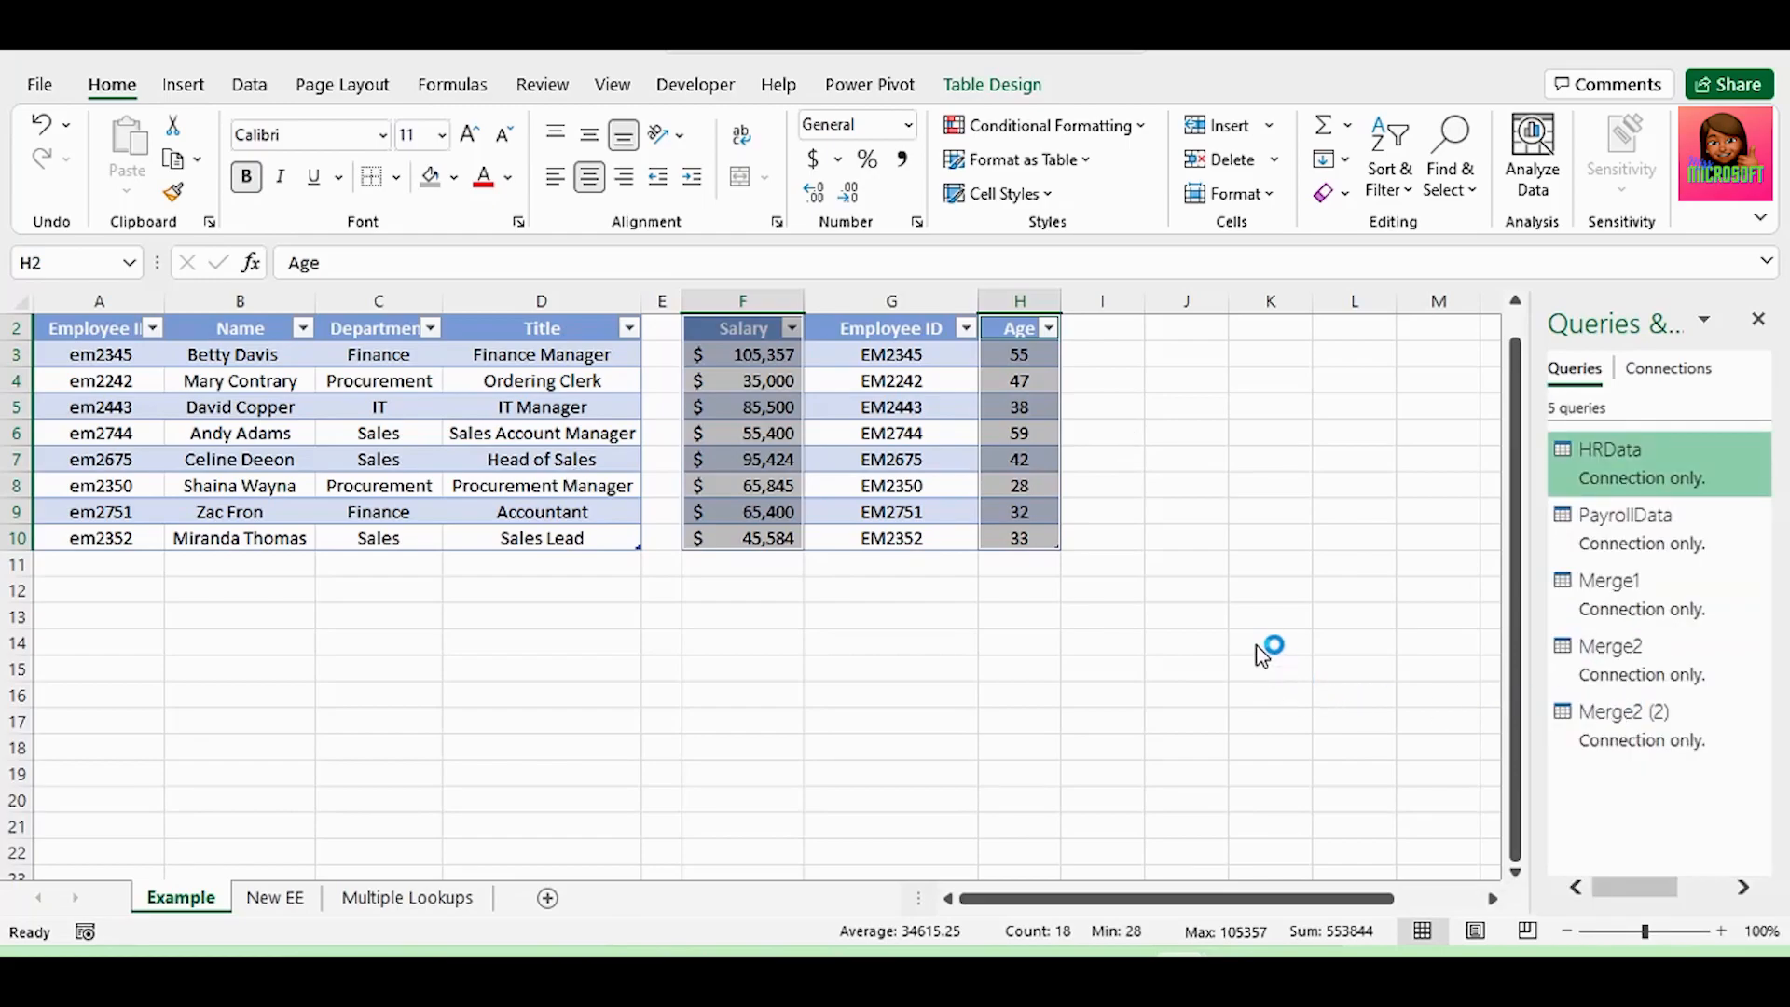
Step: Merge HRData with PayrollData, matching on Employee ID in both tables
{"action": "left_click", "coordinate": [762, 443]}
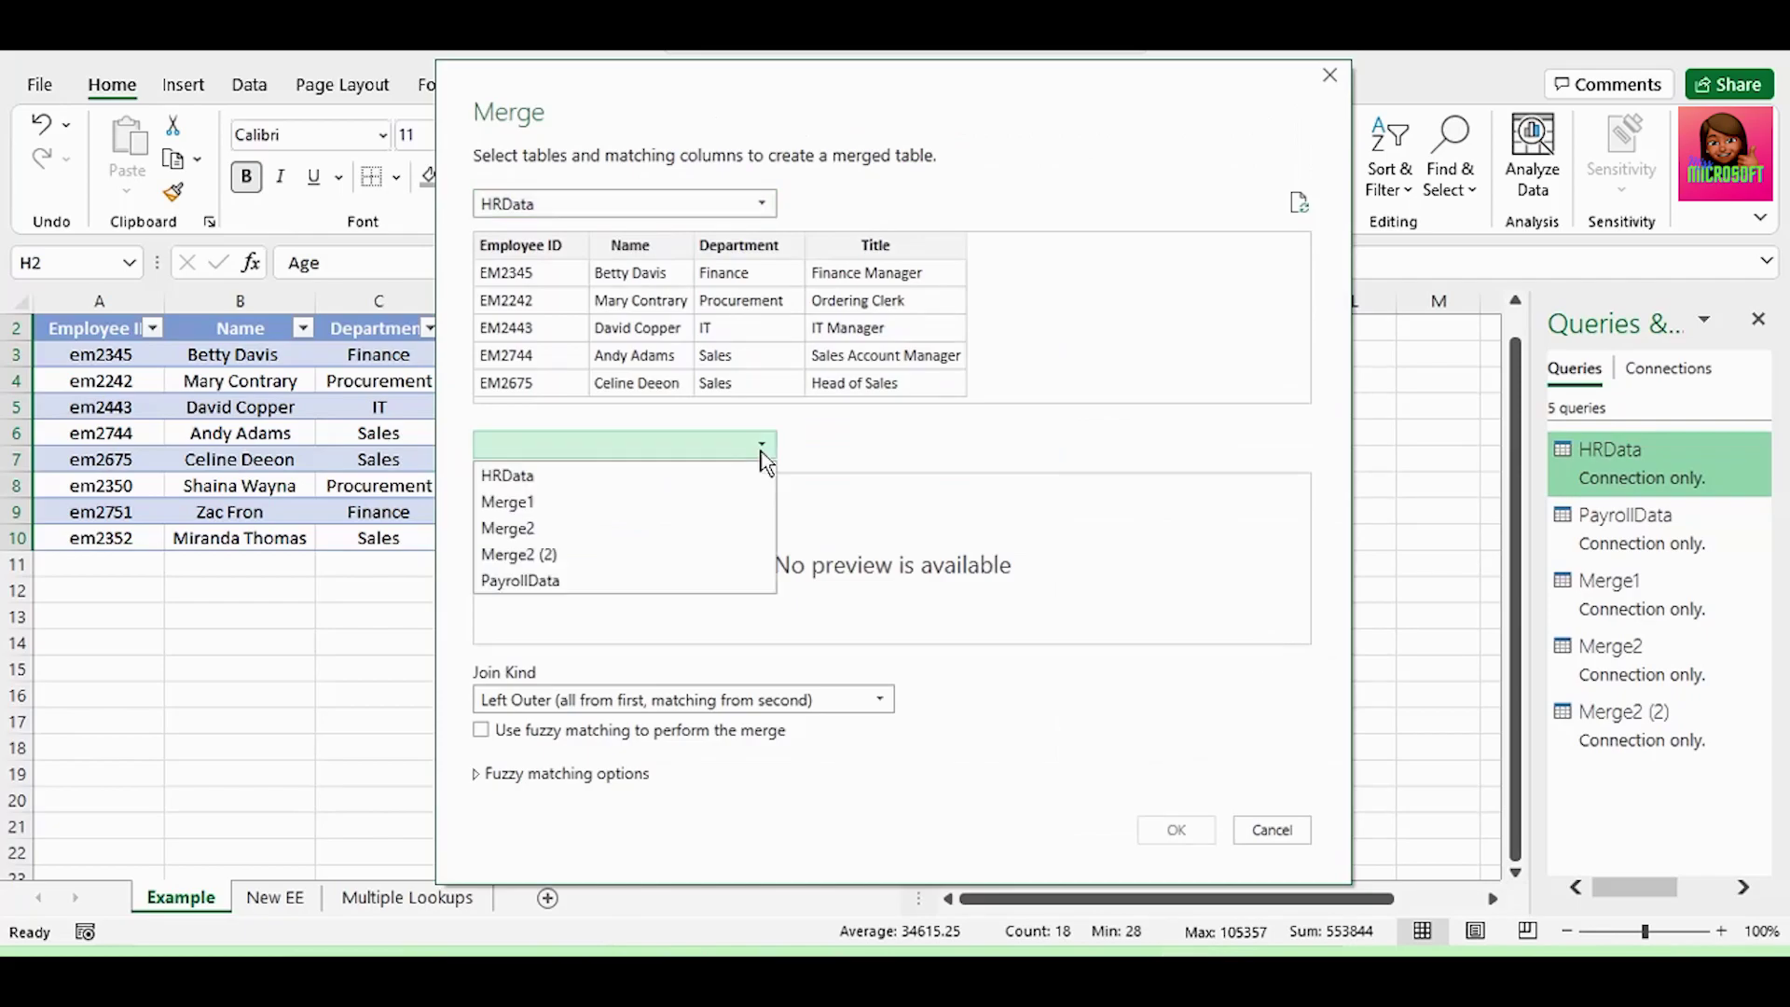
{"action": "left_click", "coordinate": [625, 581]}
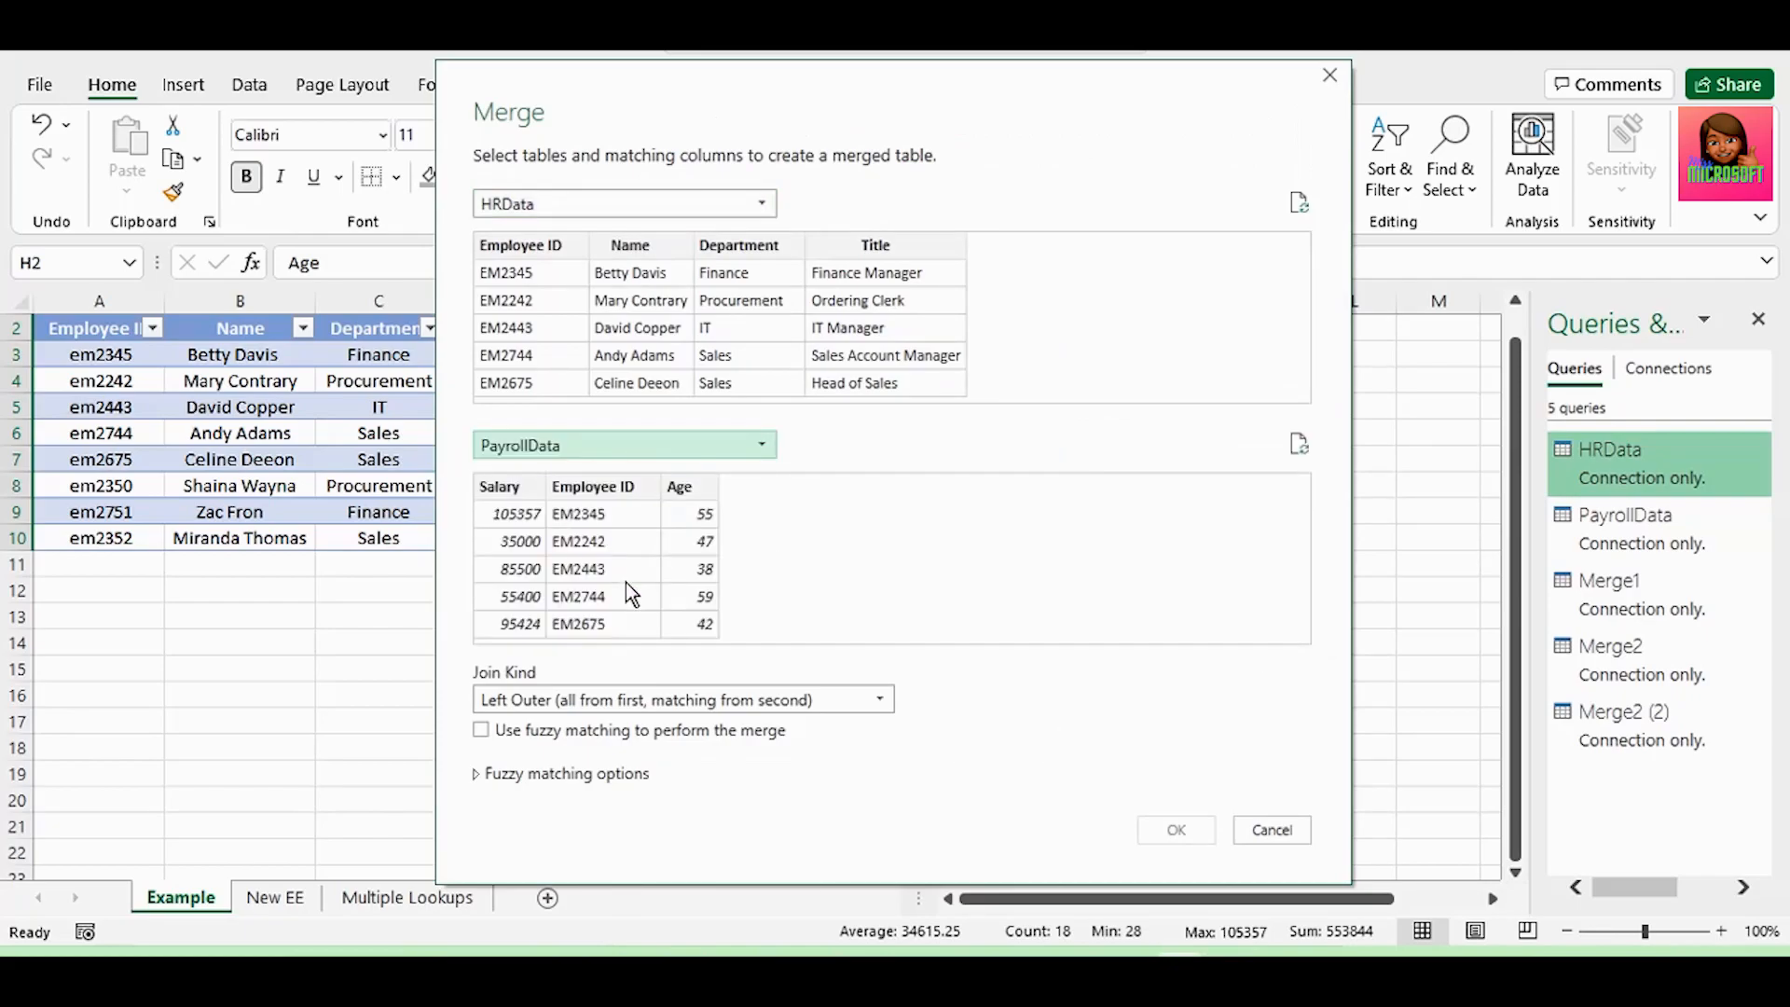
{"action": "left_click", "coordinate": [524, 249]}
{"action": "left_click", "coordinate": [592, 486]}
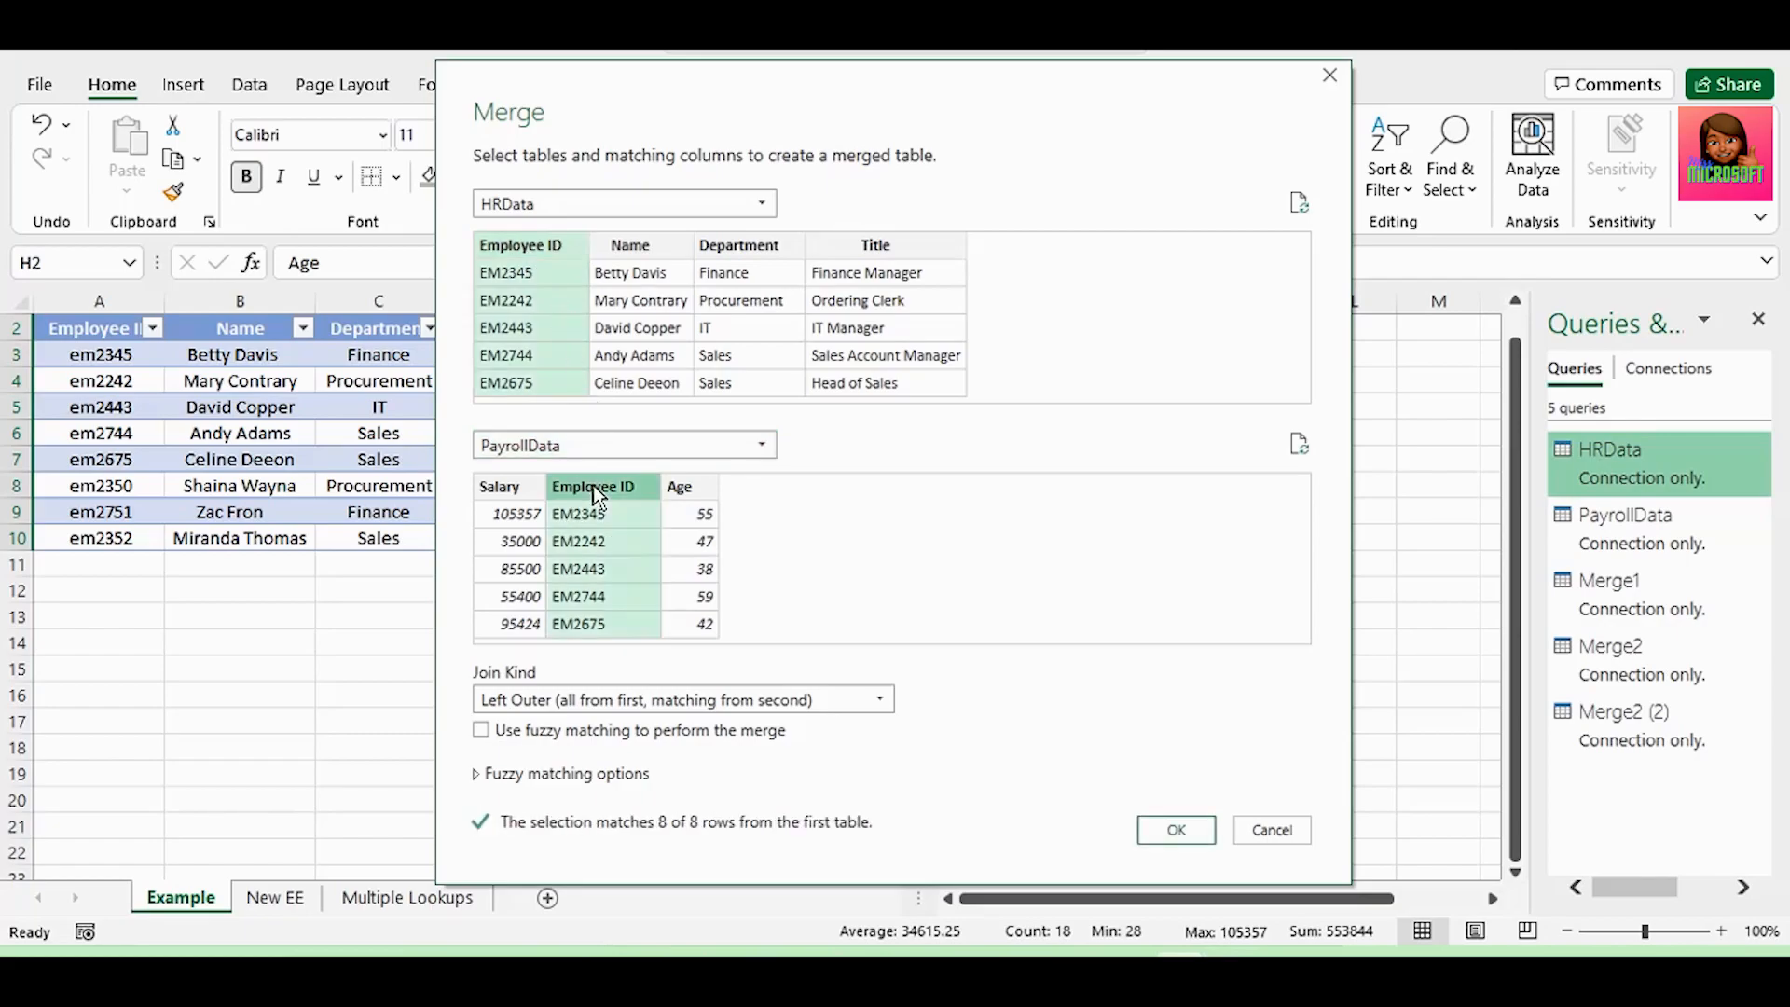
{"action": "left_click", "coordinate": [1174, 829]}
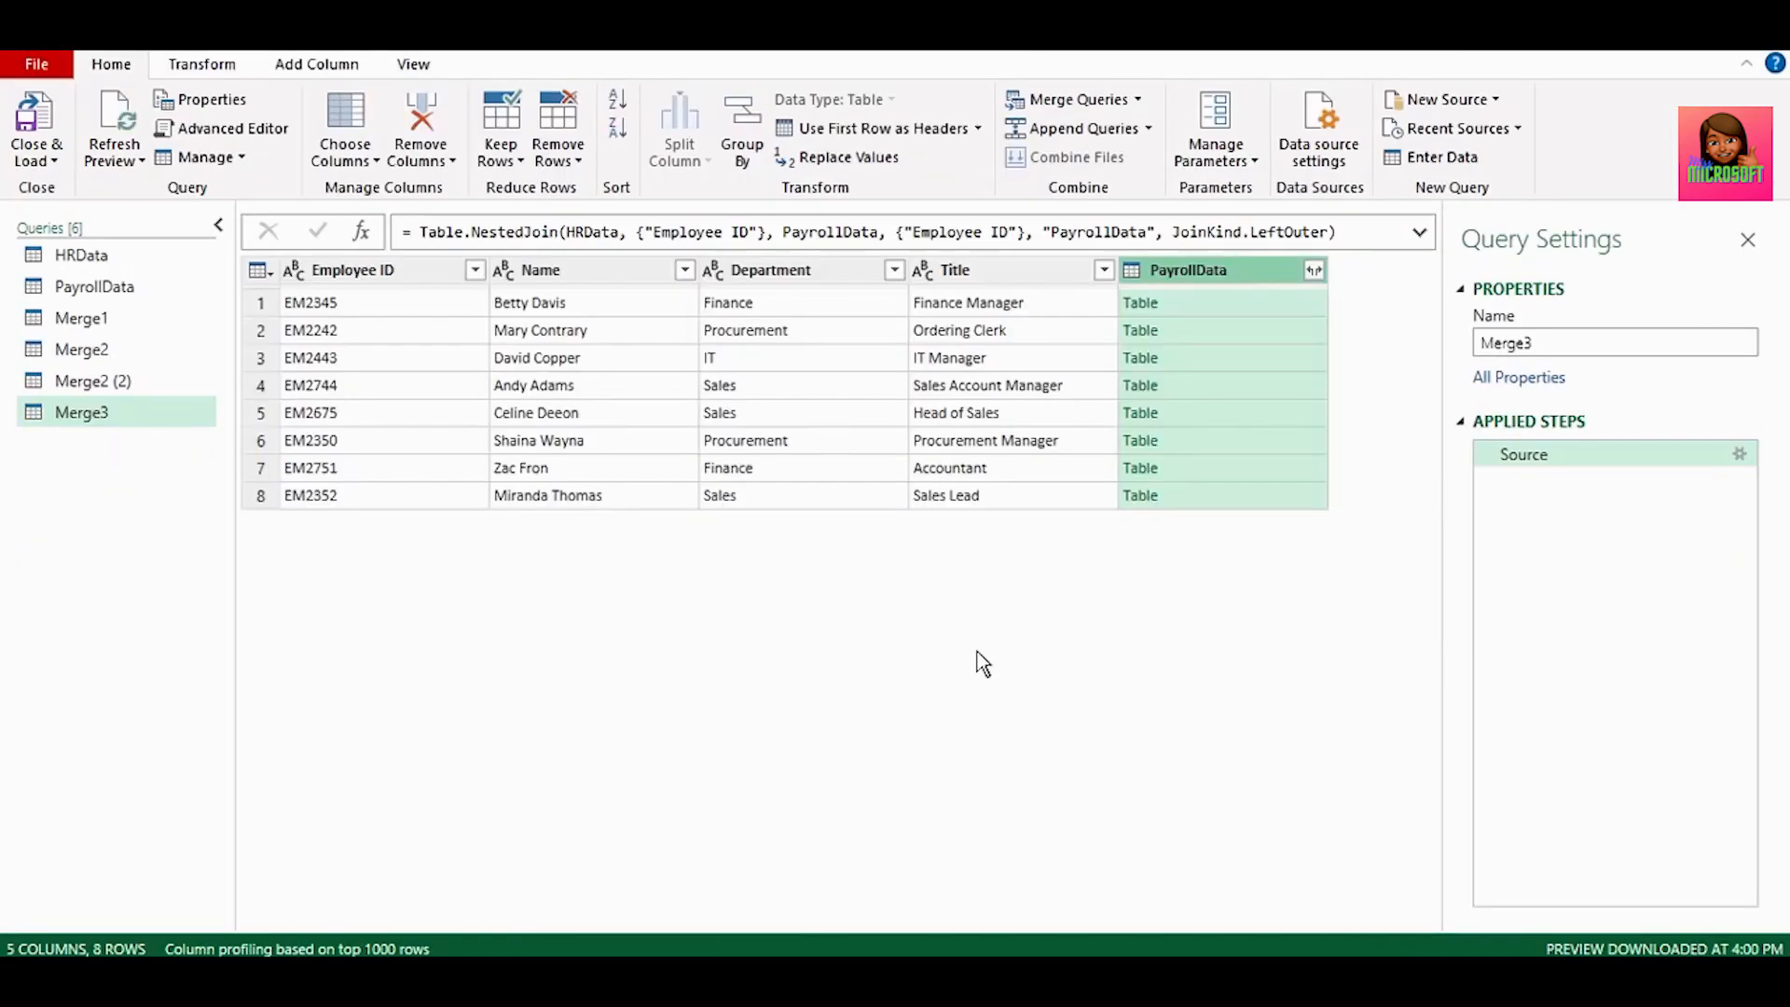
Step: Expand PayrollData keeping only Salary and Age, without the original-name prefix
{"action": "left_click", "coordinate": [1314, 270]}
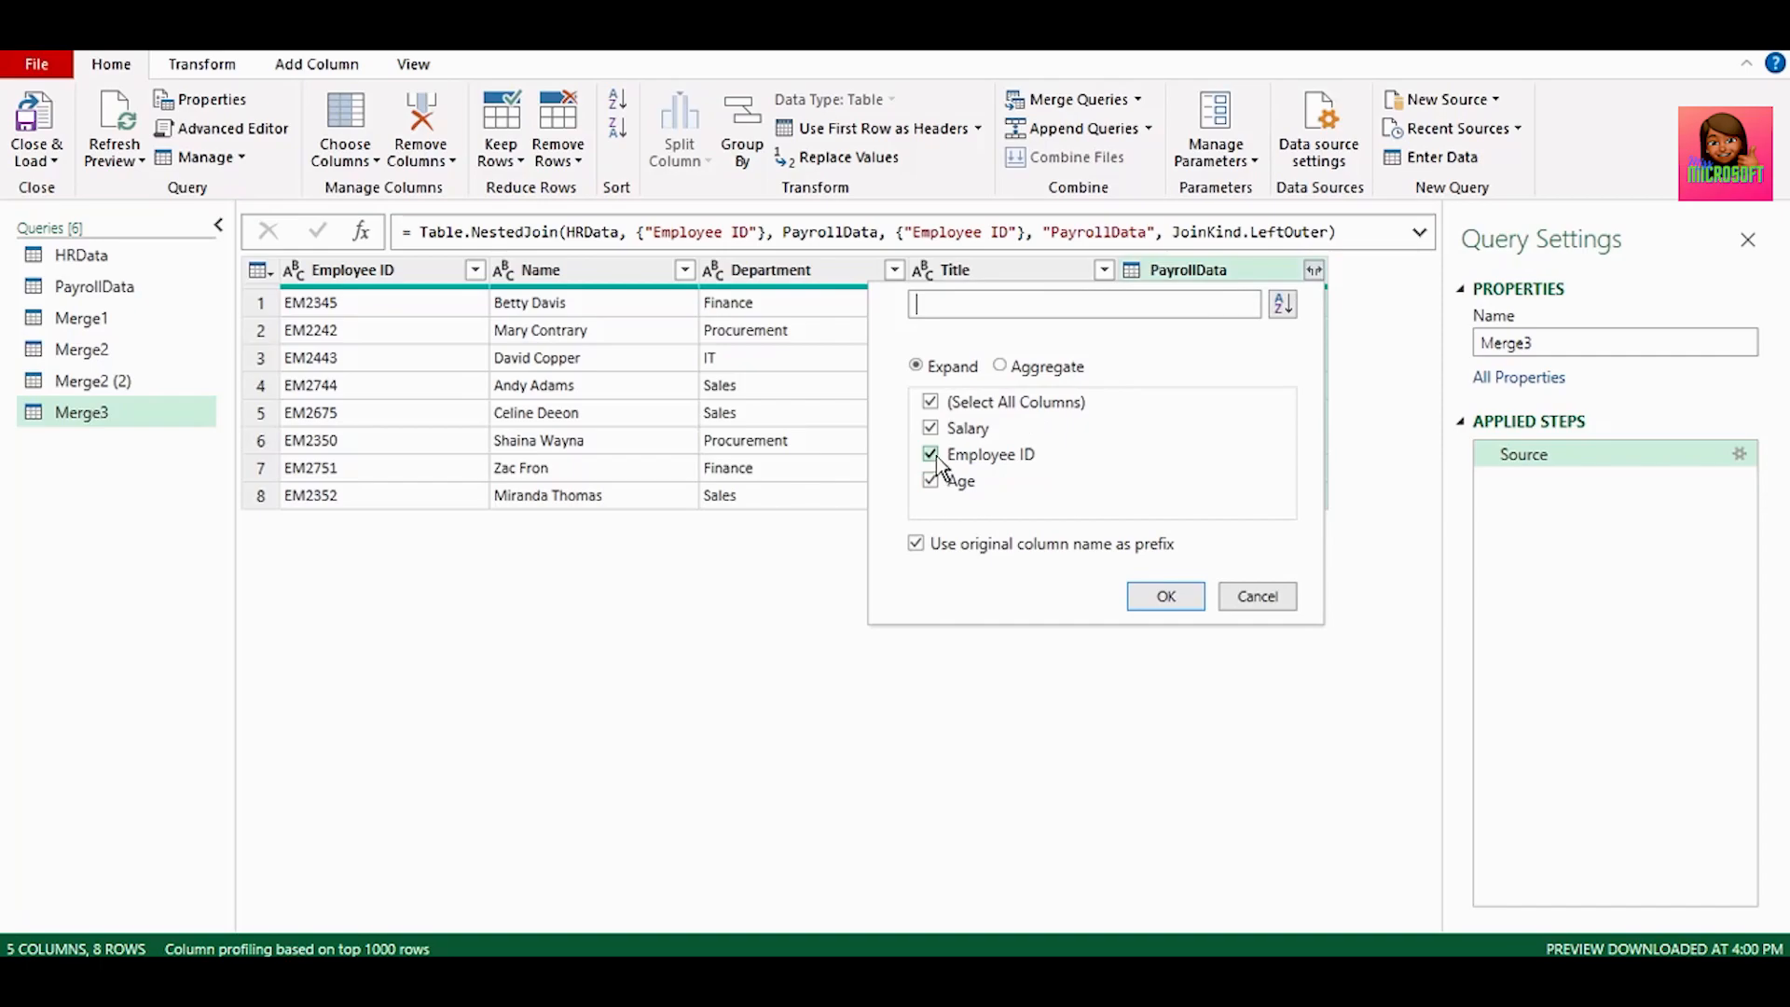
{"action": "left_click", "coordinate": [932, 454]}
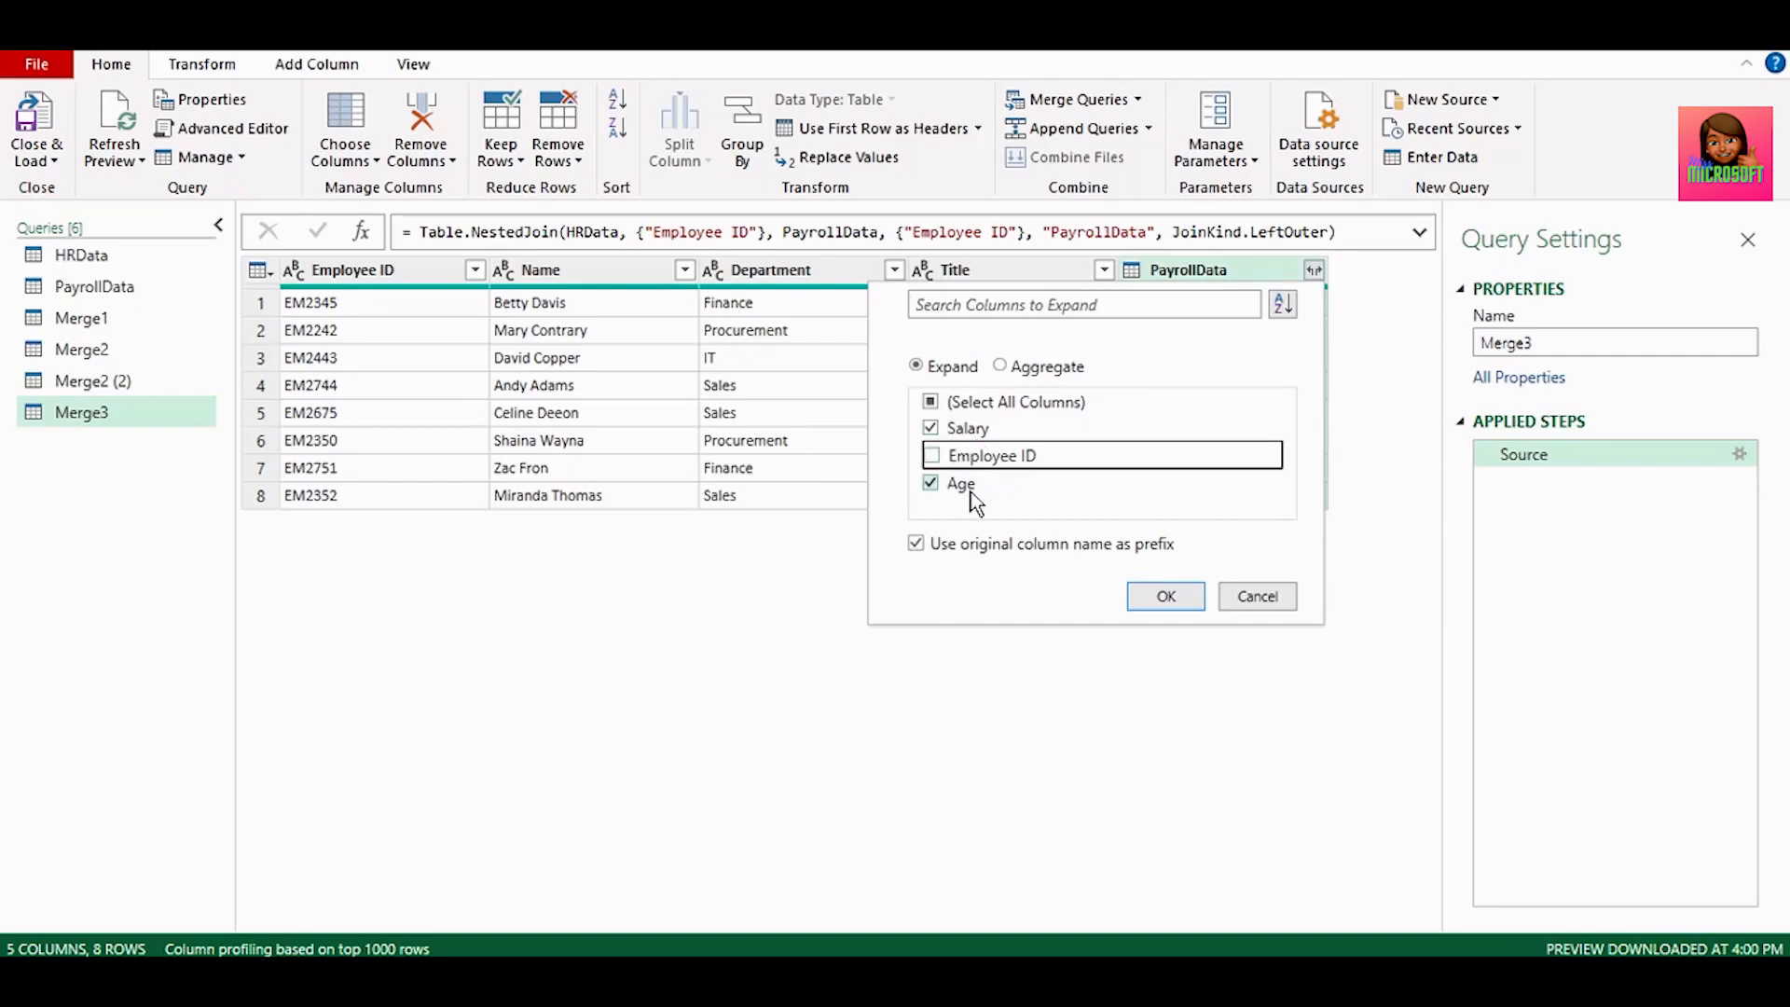
{"action": "left_click", "coordinate": [917, 544]}
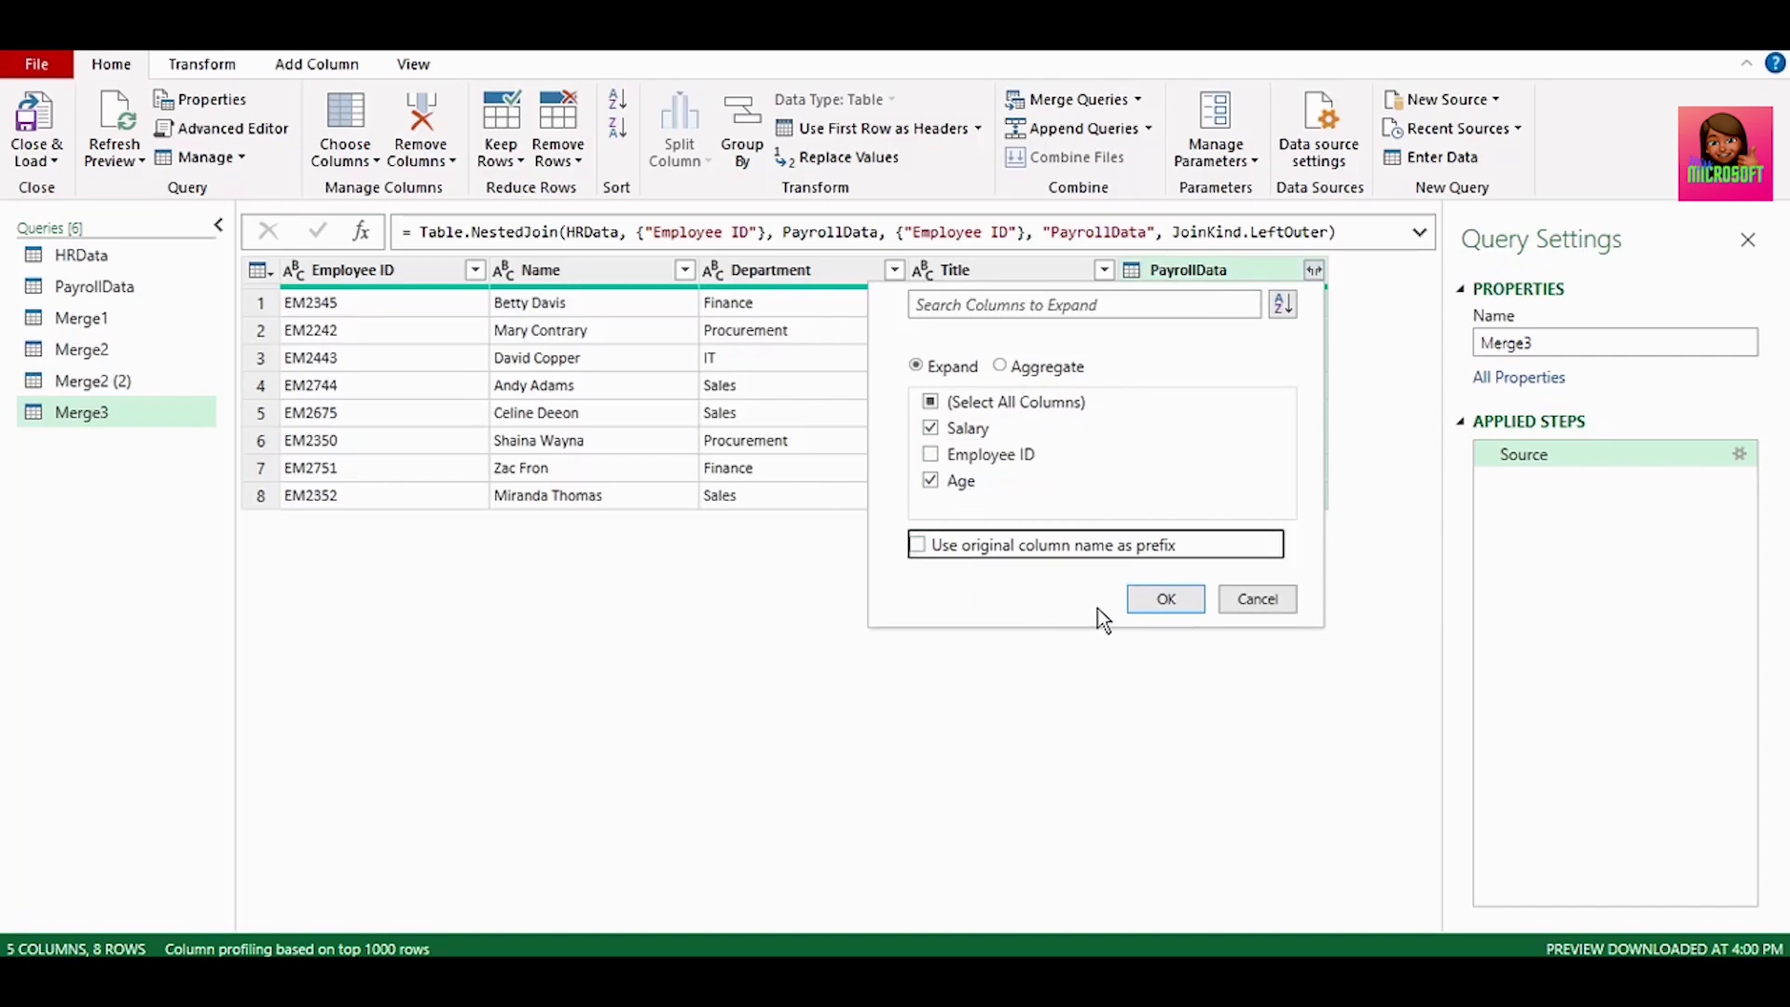
{"action": "left_click", "coordinate": [1165, 595]}
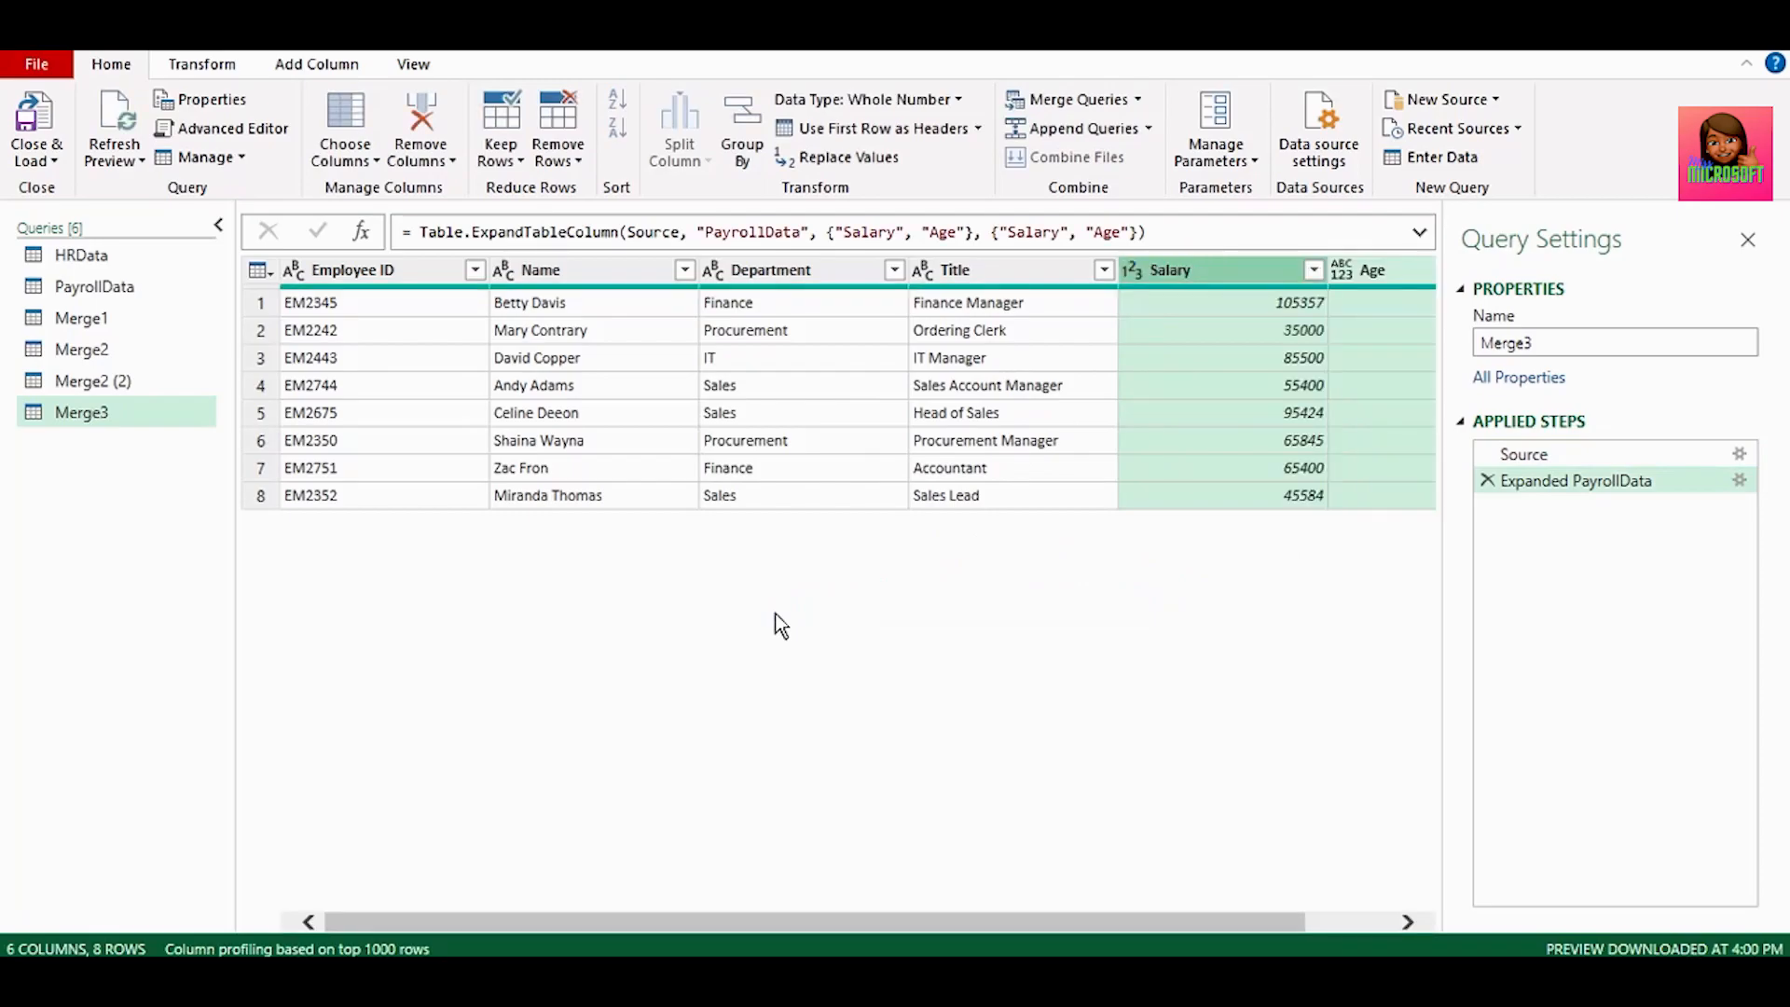
Step: Load the Merge3 result to the existing worksheet at cell J2
{"action": "left_click", "coordinate": [56, 151]}
{"action": "left_click", "coordinate": [84, 224]}
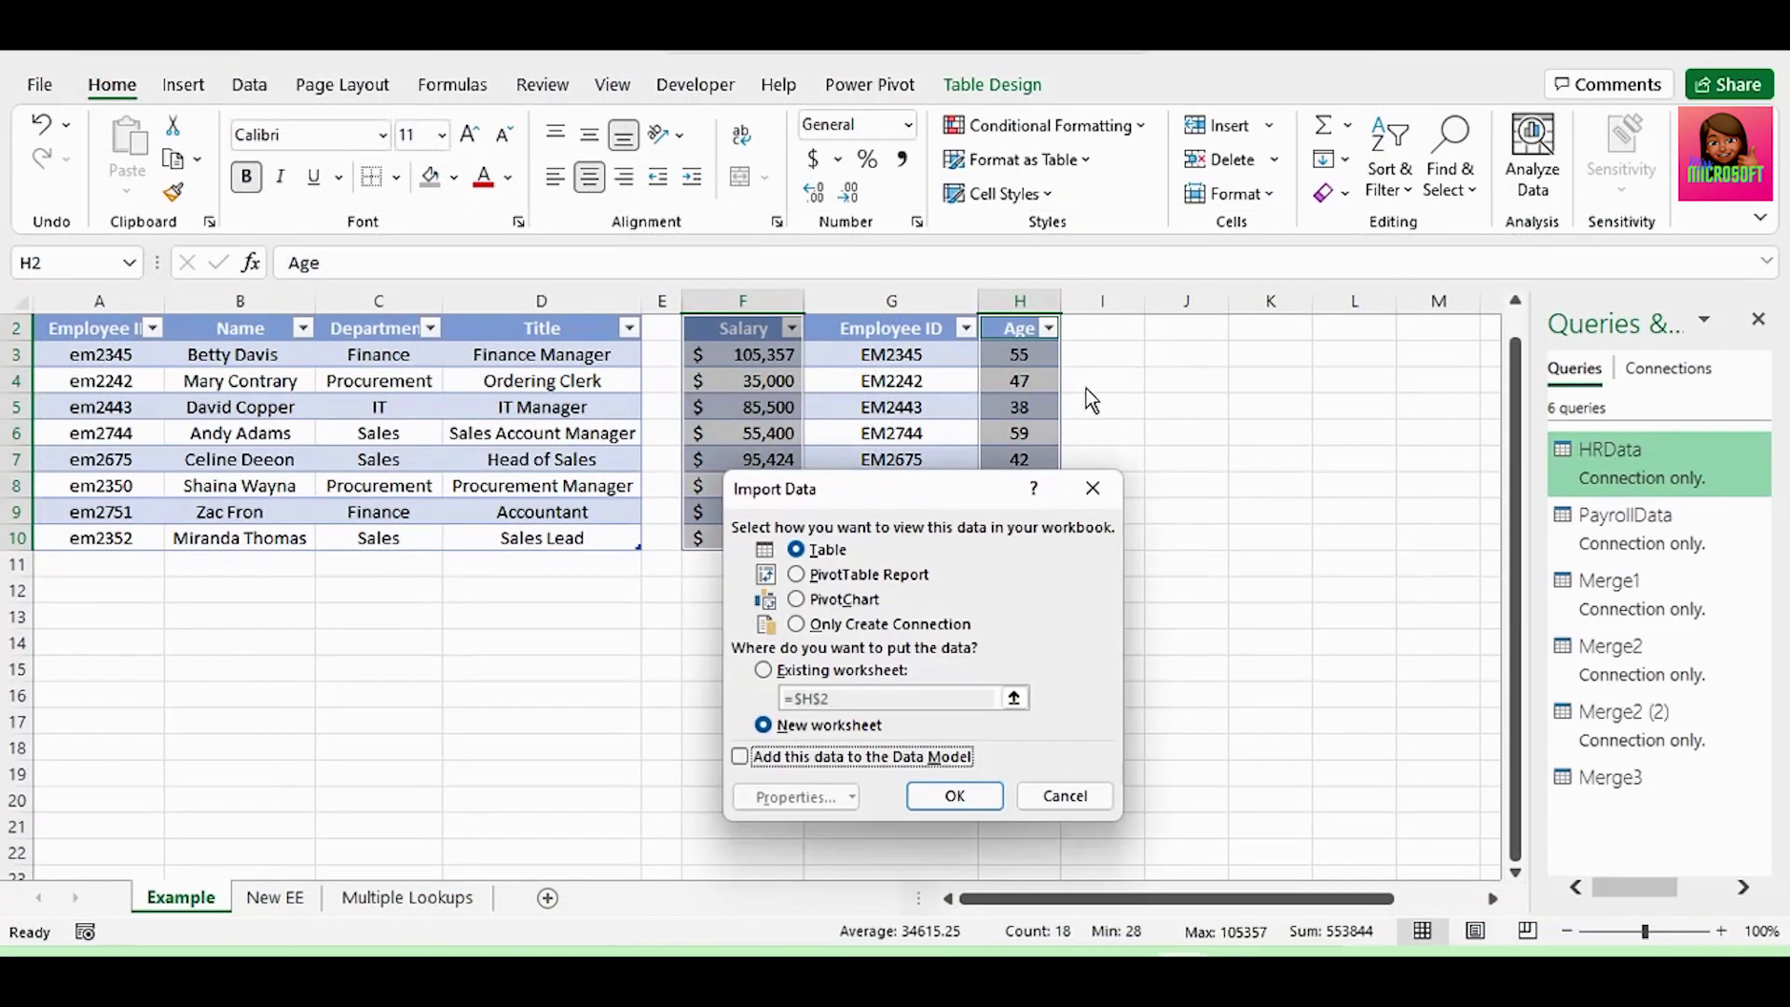
{"action": "left_click", "coordinate": [784, 669]}
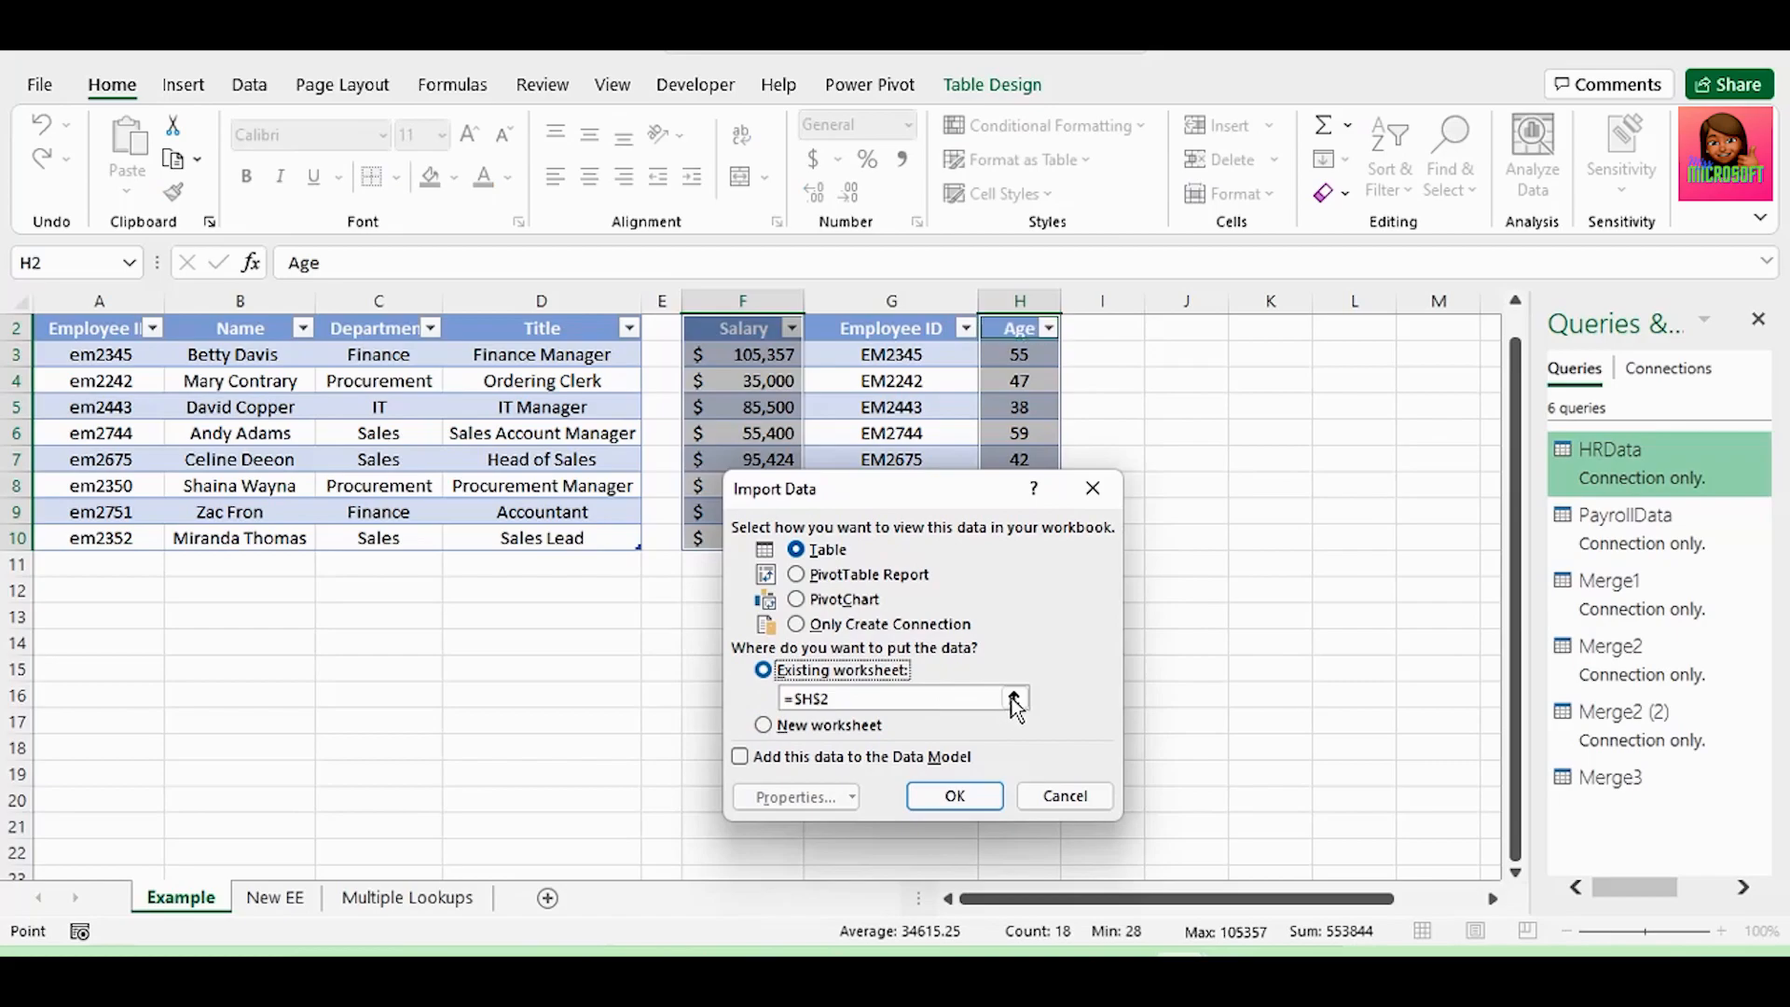
{"action": "left_click", "coordinate": [785, 690]}
{"action": "left_click", "coordinate": [1183, 327]}
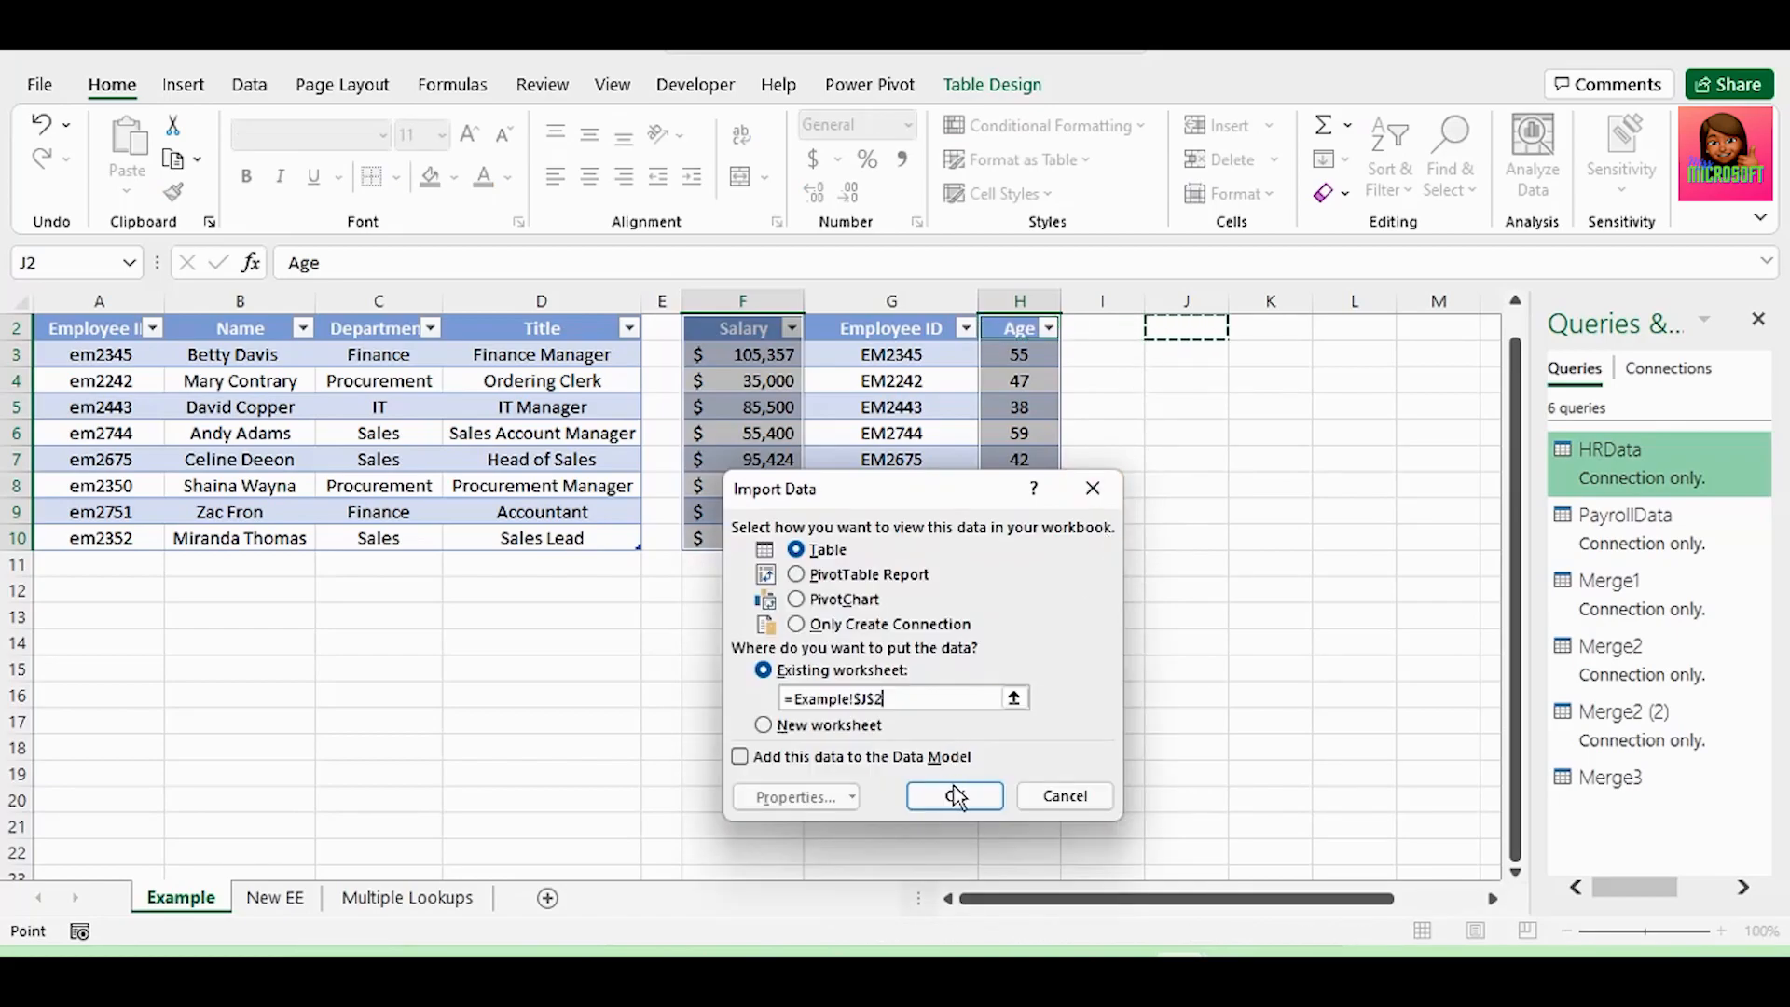
{"action": "left_click", "coordinate": [960, 796]}
{"action": "left_click_drag", "start_coordinate": [1132, 898], "coordinate": [1259, 895]}
Step: Select the loaded Salary and Age values to check all rows filled in
{"action": "left_click", "coordinate": [1179, 721]}
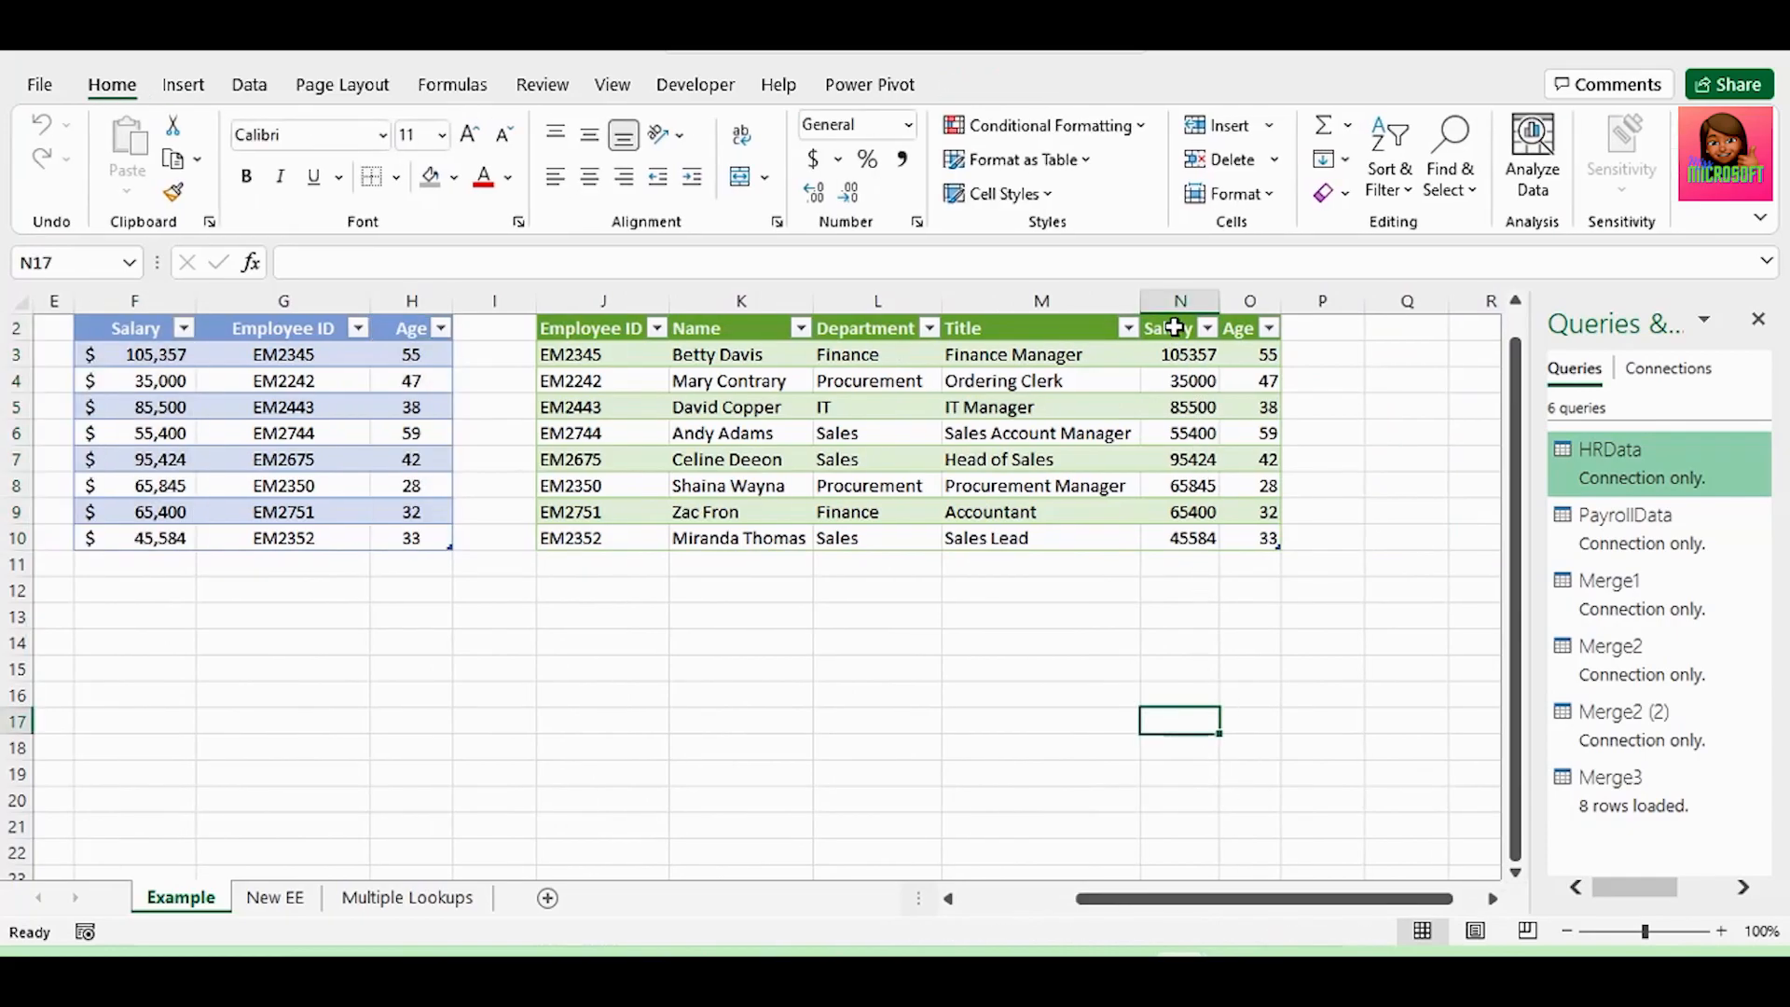
{"action": "left_click_drag", "start_coordinate": [1179, 329], "coordinate": [1248, 380]}
{"action": "left_click_drag", "start_coordinate": [1245, 445], "coordinate": [1269, 538]}
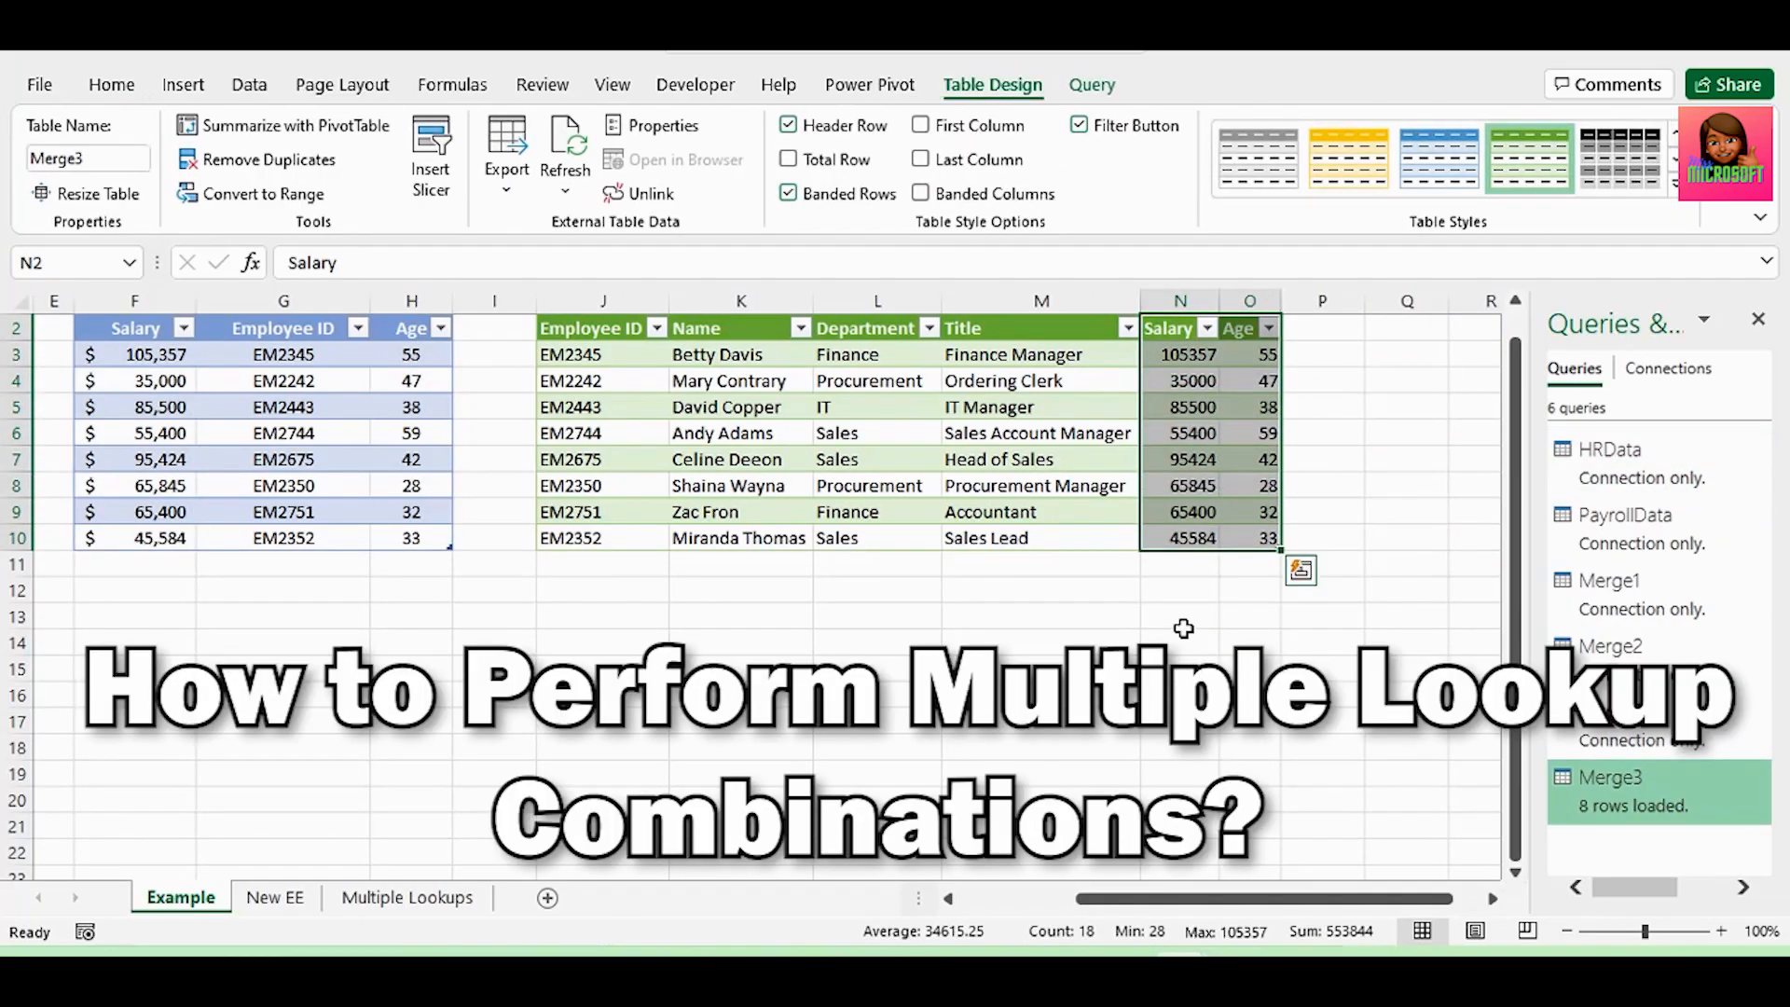
Step: Review the Multiple Lookups sheet's First Name, Department and Title columns, including the two Betty entries
{"action": "left_click", "coordinate": [407, 896]}
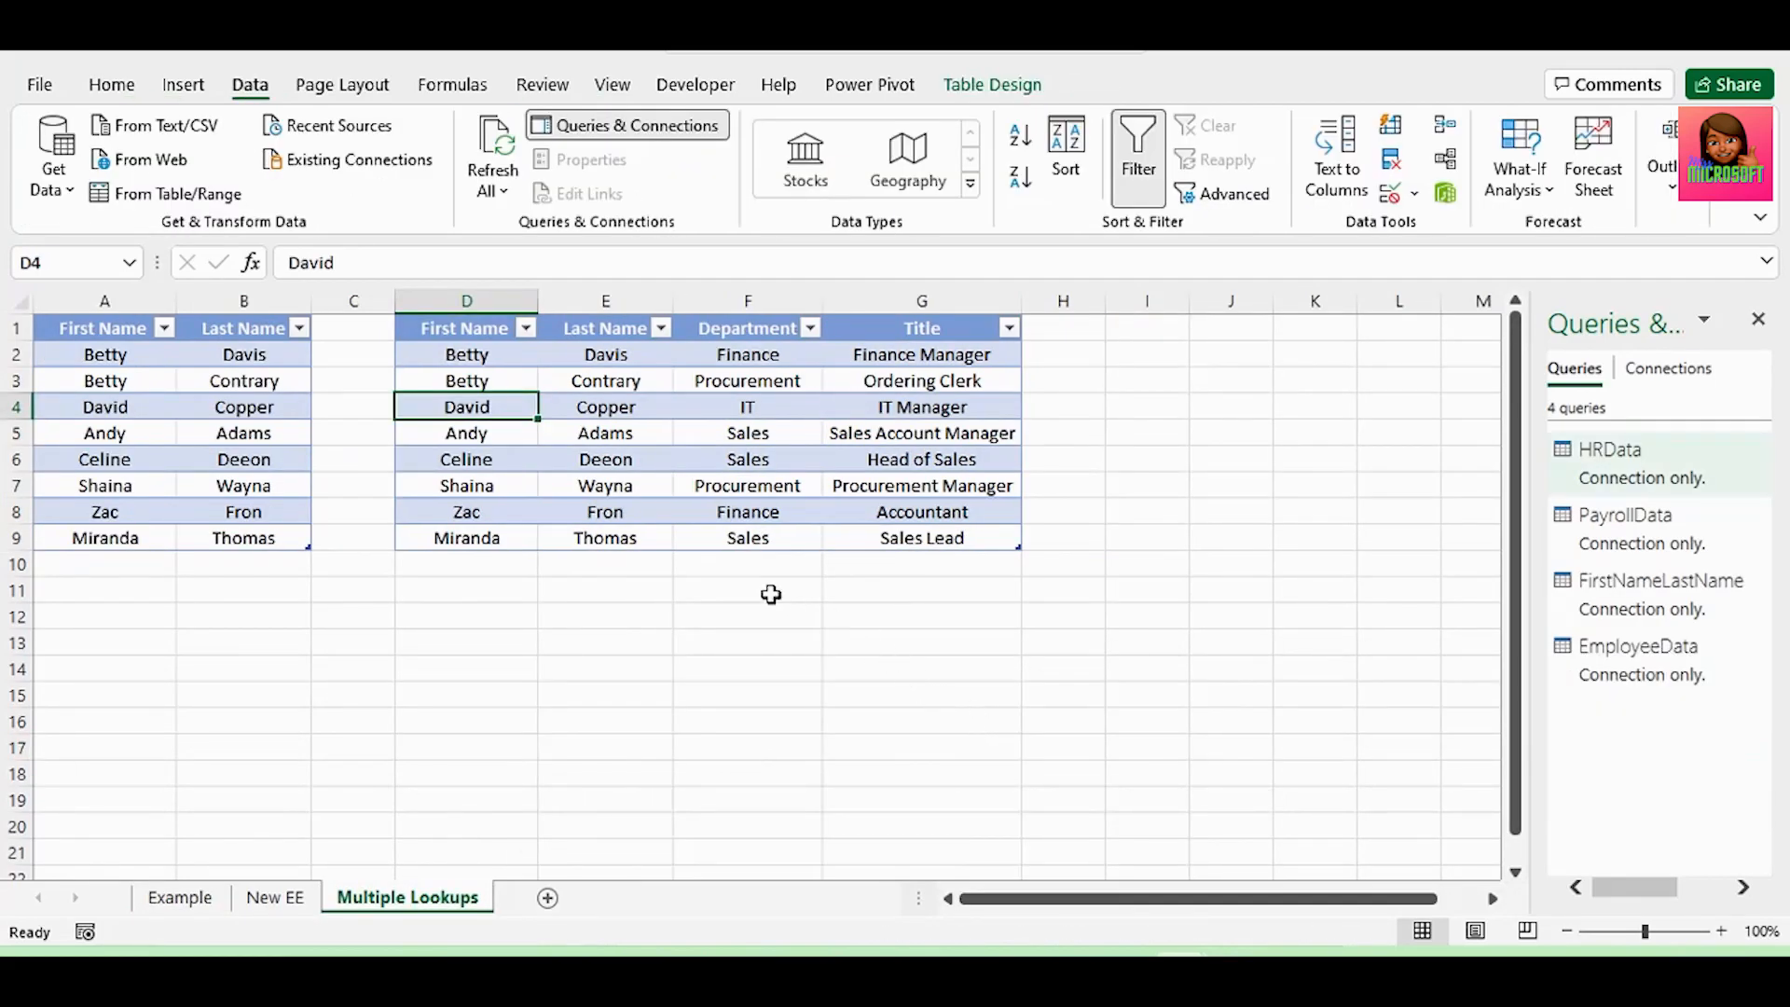
{"action": "mouse_move", "coordinate": [103, 327]}
{"action": "left_mouse_down"}
{"action": "mouse_move", "coordinate": [175, 436]}
{"action": "mouse_move", "coordinate": [176, 538]}
{"action": "left_mouse_up"}
{"action": "left_click_drag", "start_coordinate": [748, 327], "coordinate": [756, 538]}
{"action": "left_click_drag", "start_coordinate": [921, 327], "coordinate": [924, 537]}
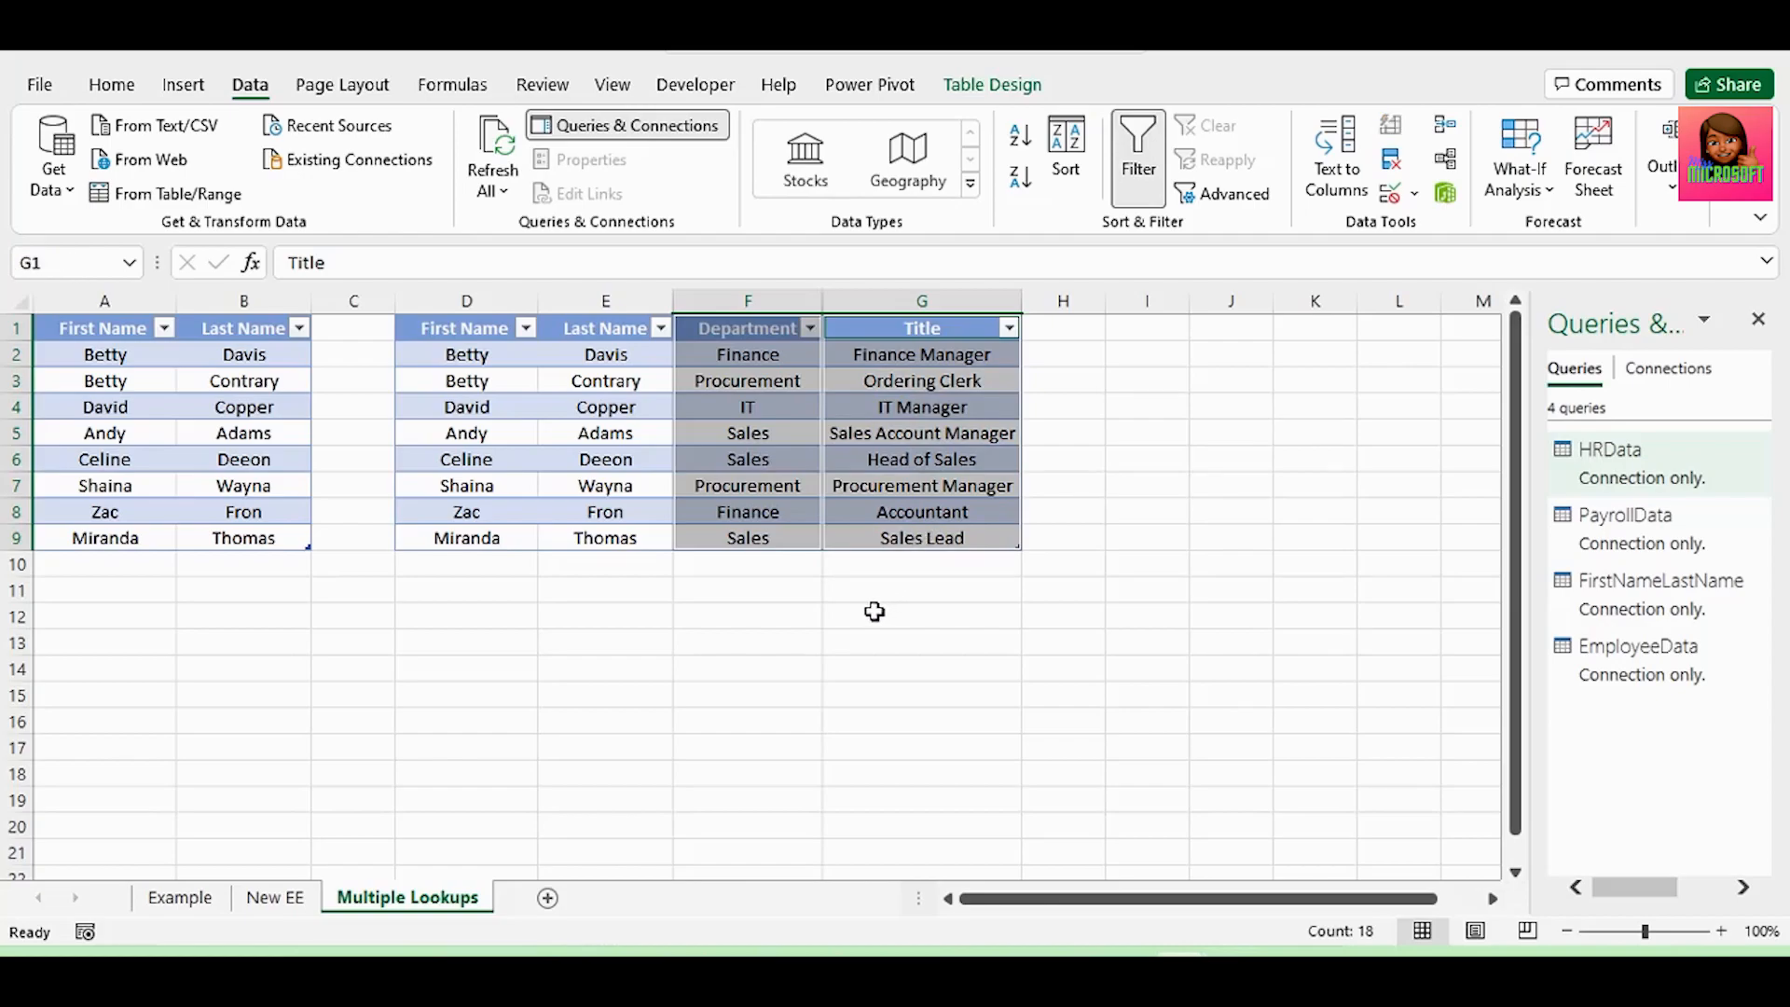
{"action": "left_click_drag", "start_coordinate": [105, 357], "coordinate": [123, 387]}
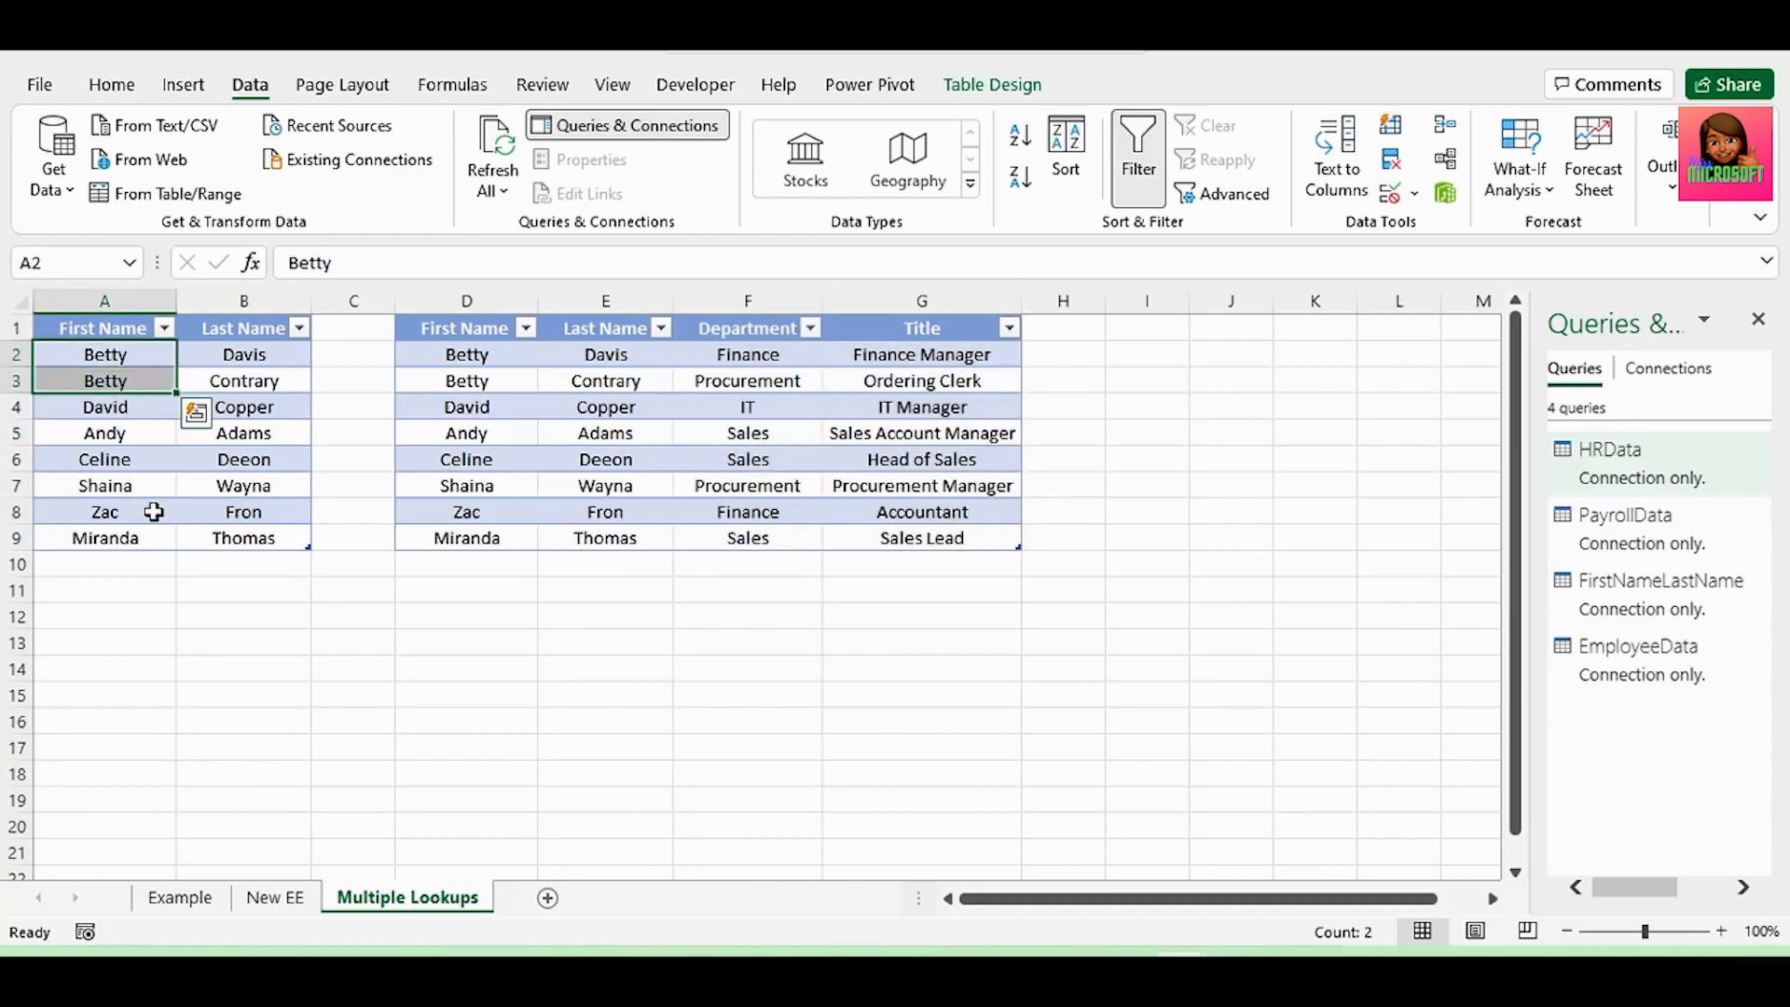
Step: Start a merge from the FirstNameLastName query
{"action": "left_click", "coordinate": [1626, 611]}
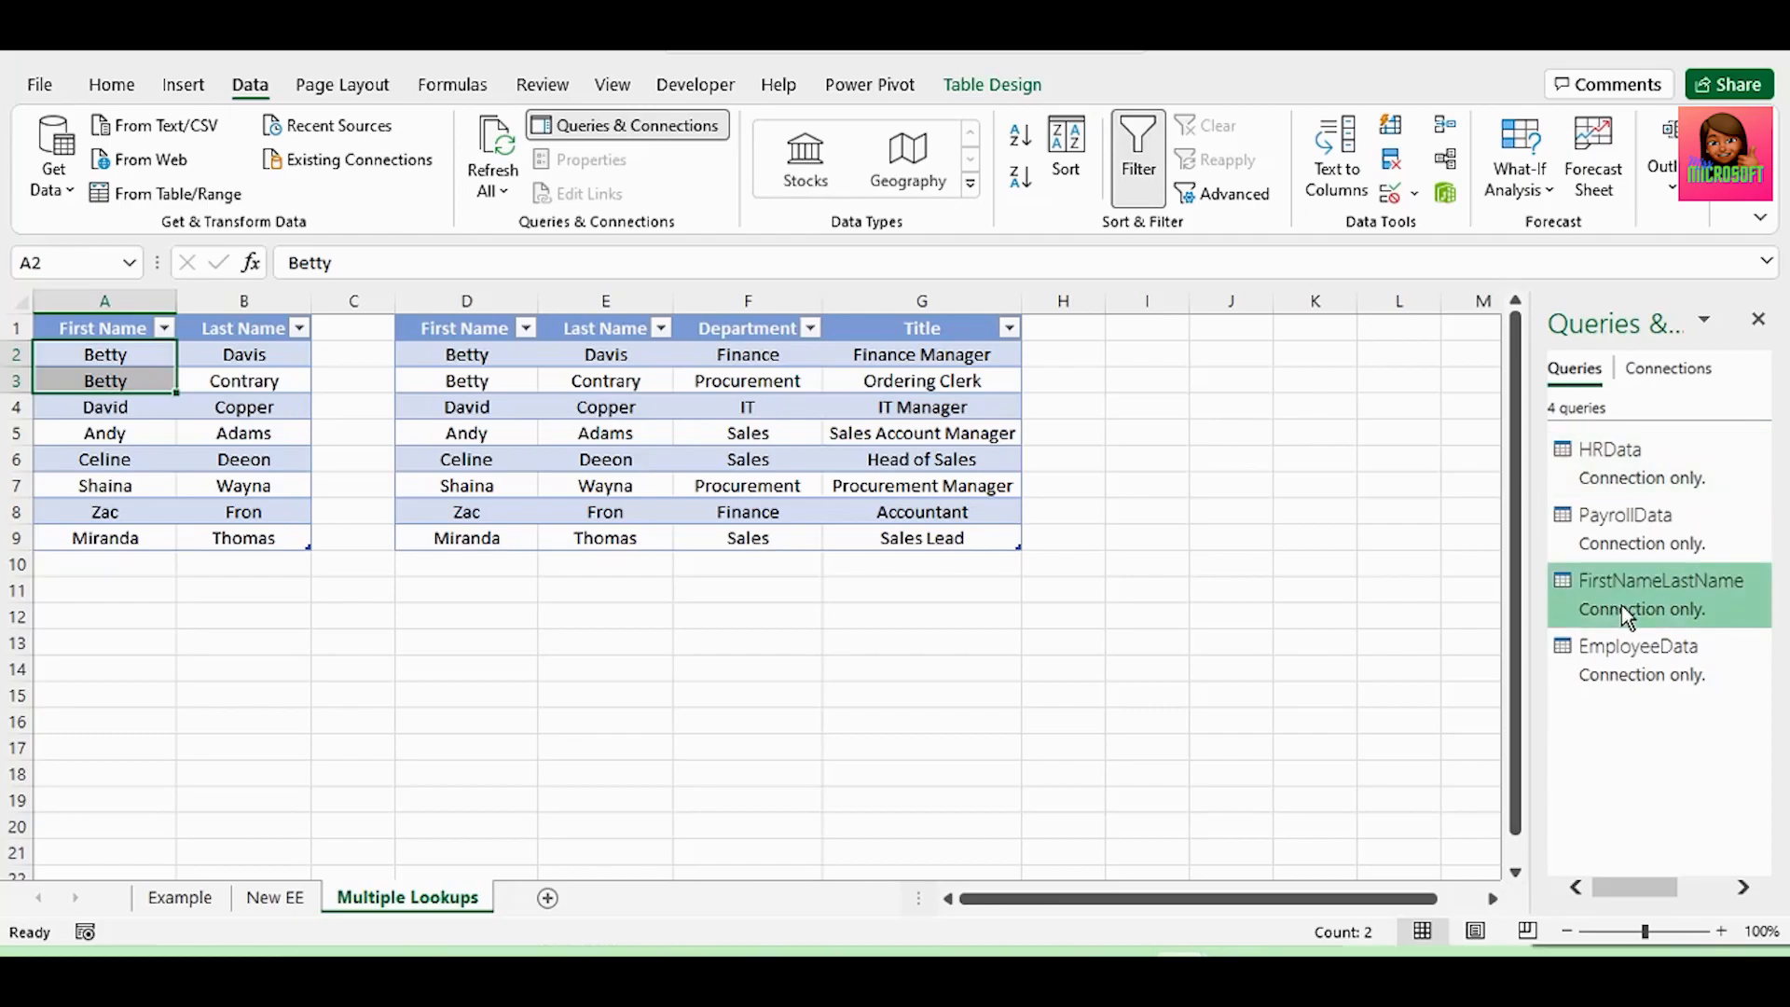
{"action": "right_click", "coordinate": [1626, 617]}
{"action": "left_click", "coordinate": [1591, 701]}
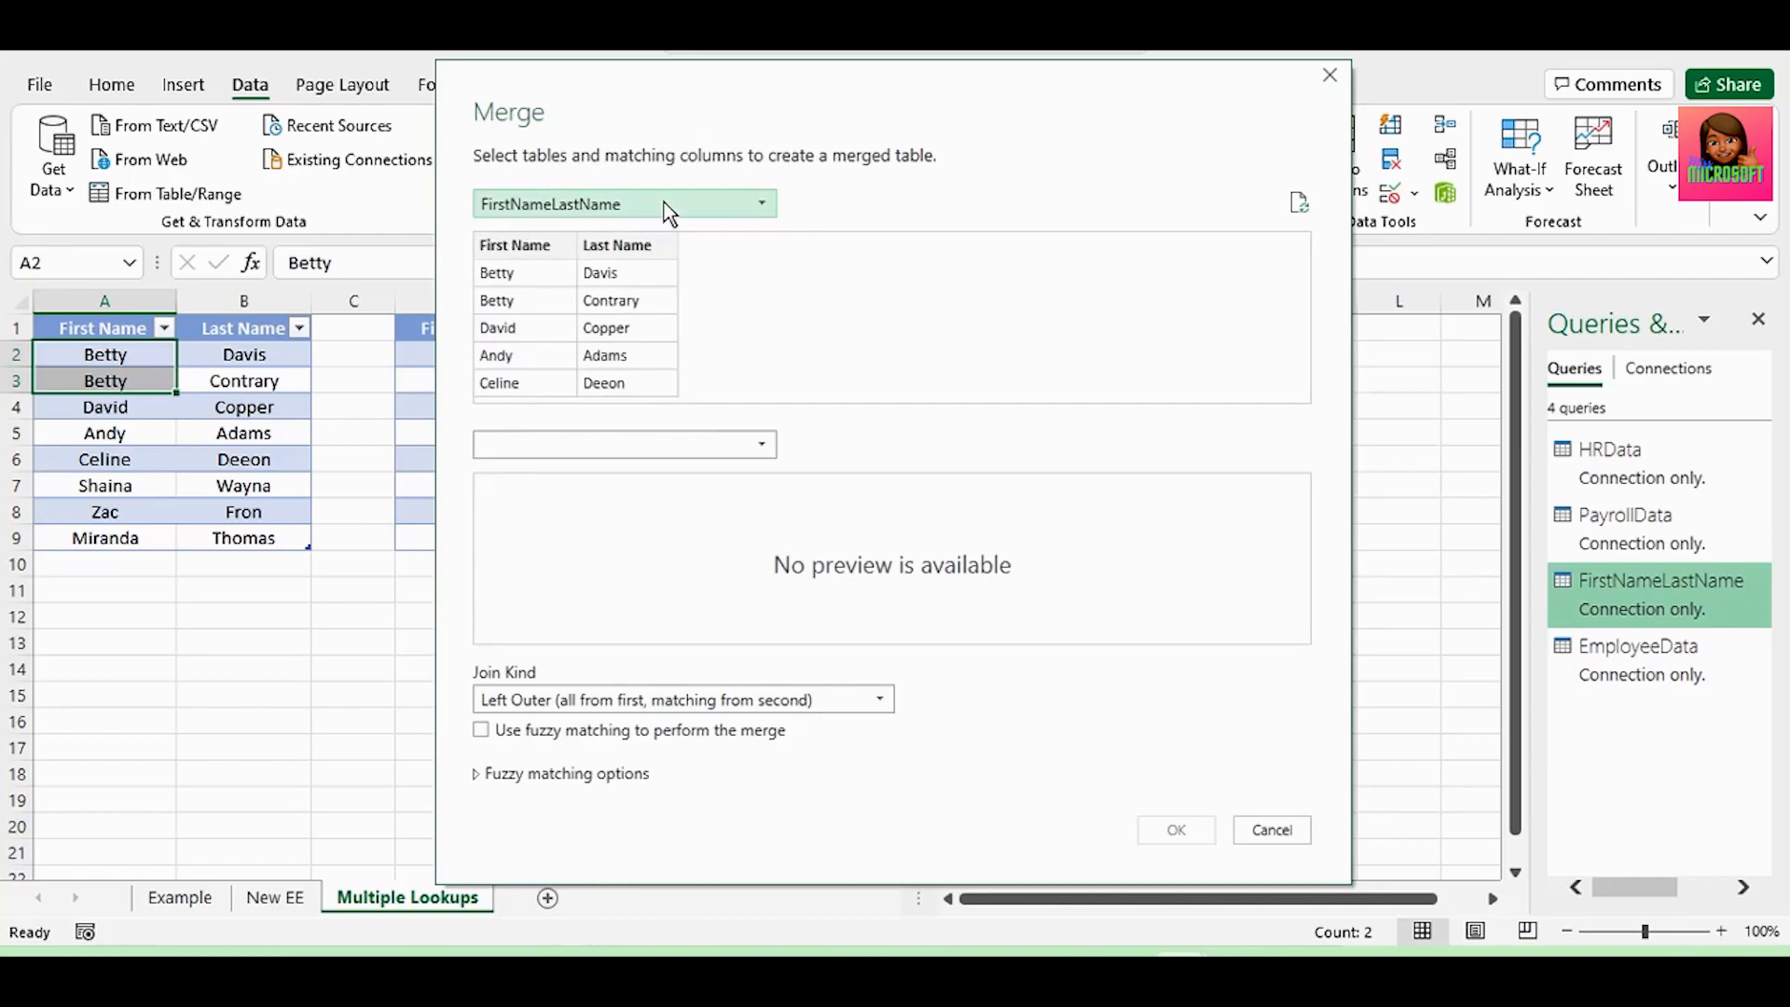
Step: Choose EmployeeData and match on both First Name and Last Name in each table
{"action": "left_click", "coordinate": [768, 447]}
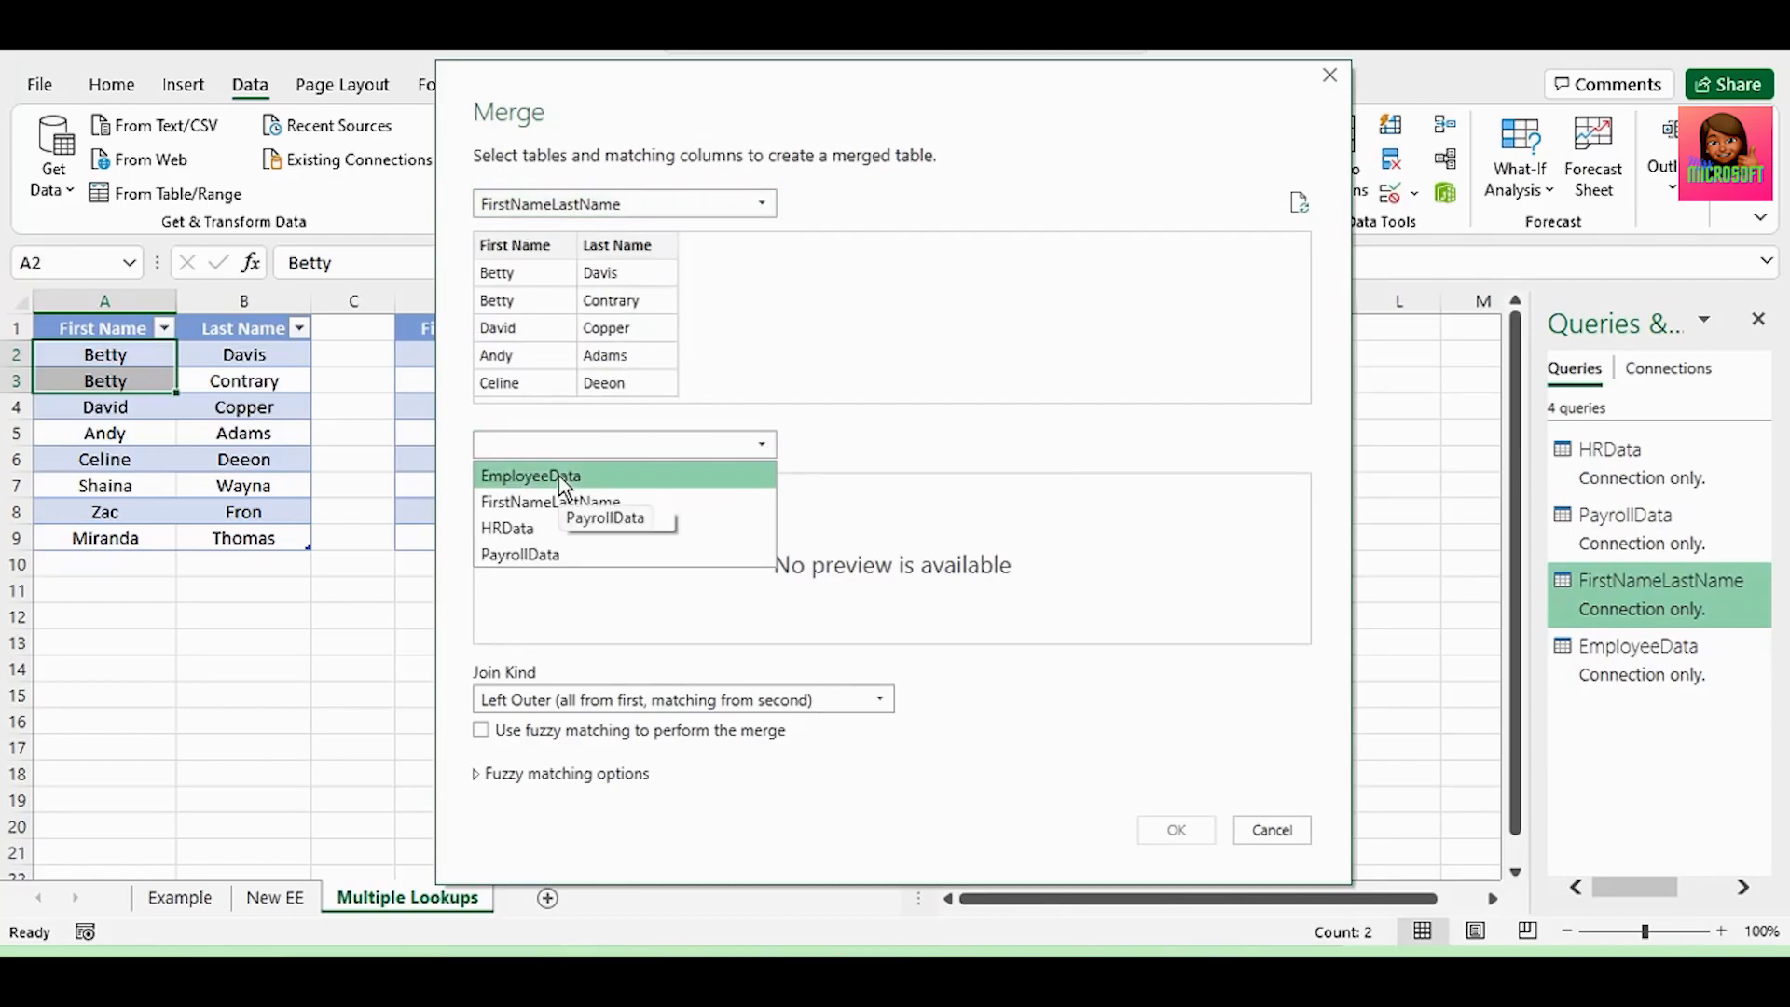
{"action": "left_click", "coordinate": [553, 476]}
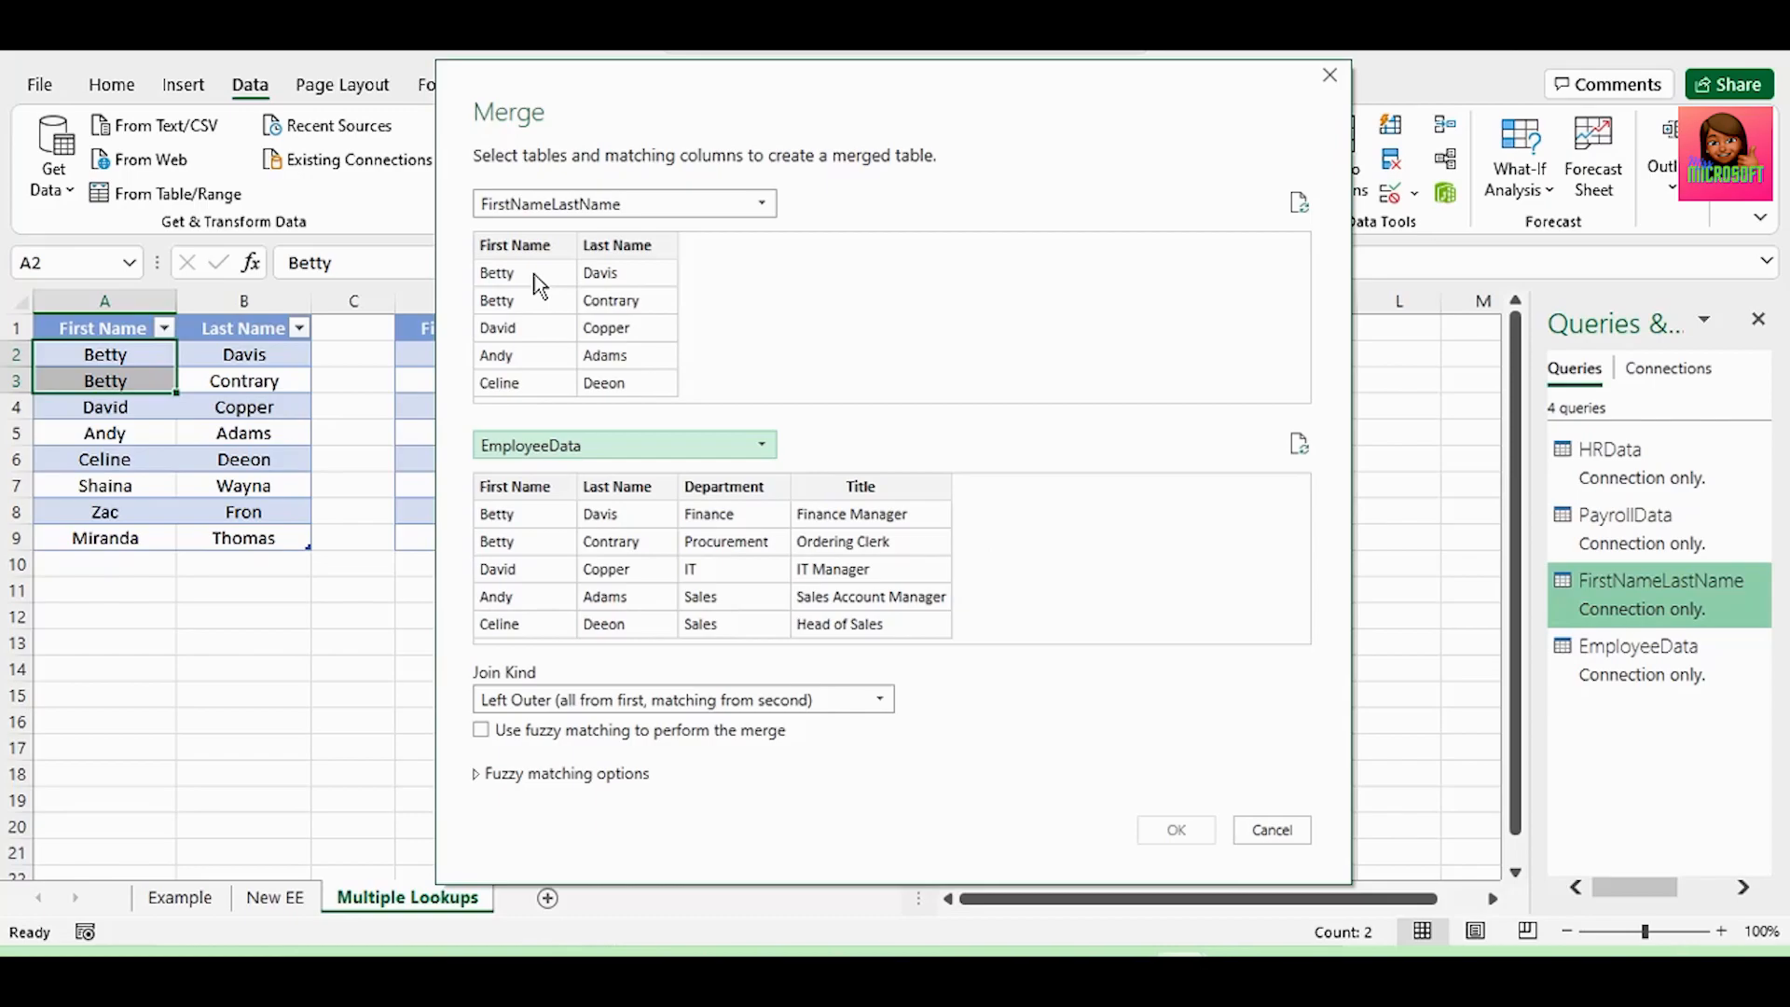
{"action": "left_click", "coordinate": [528, 250]}
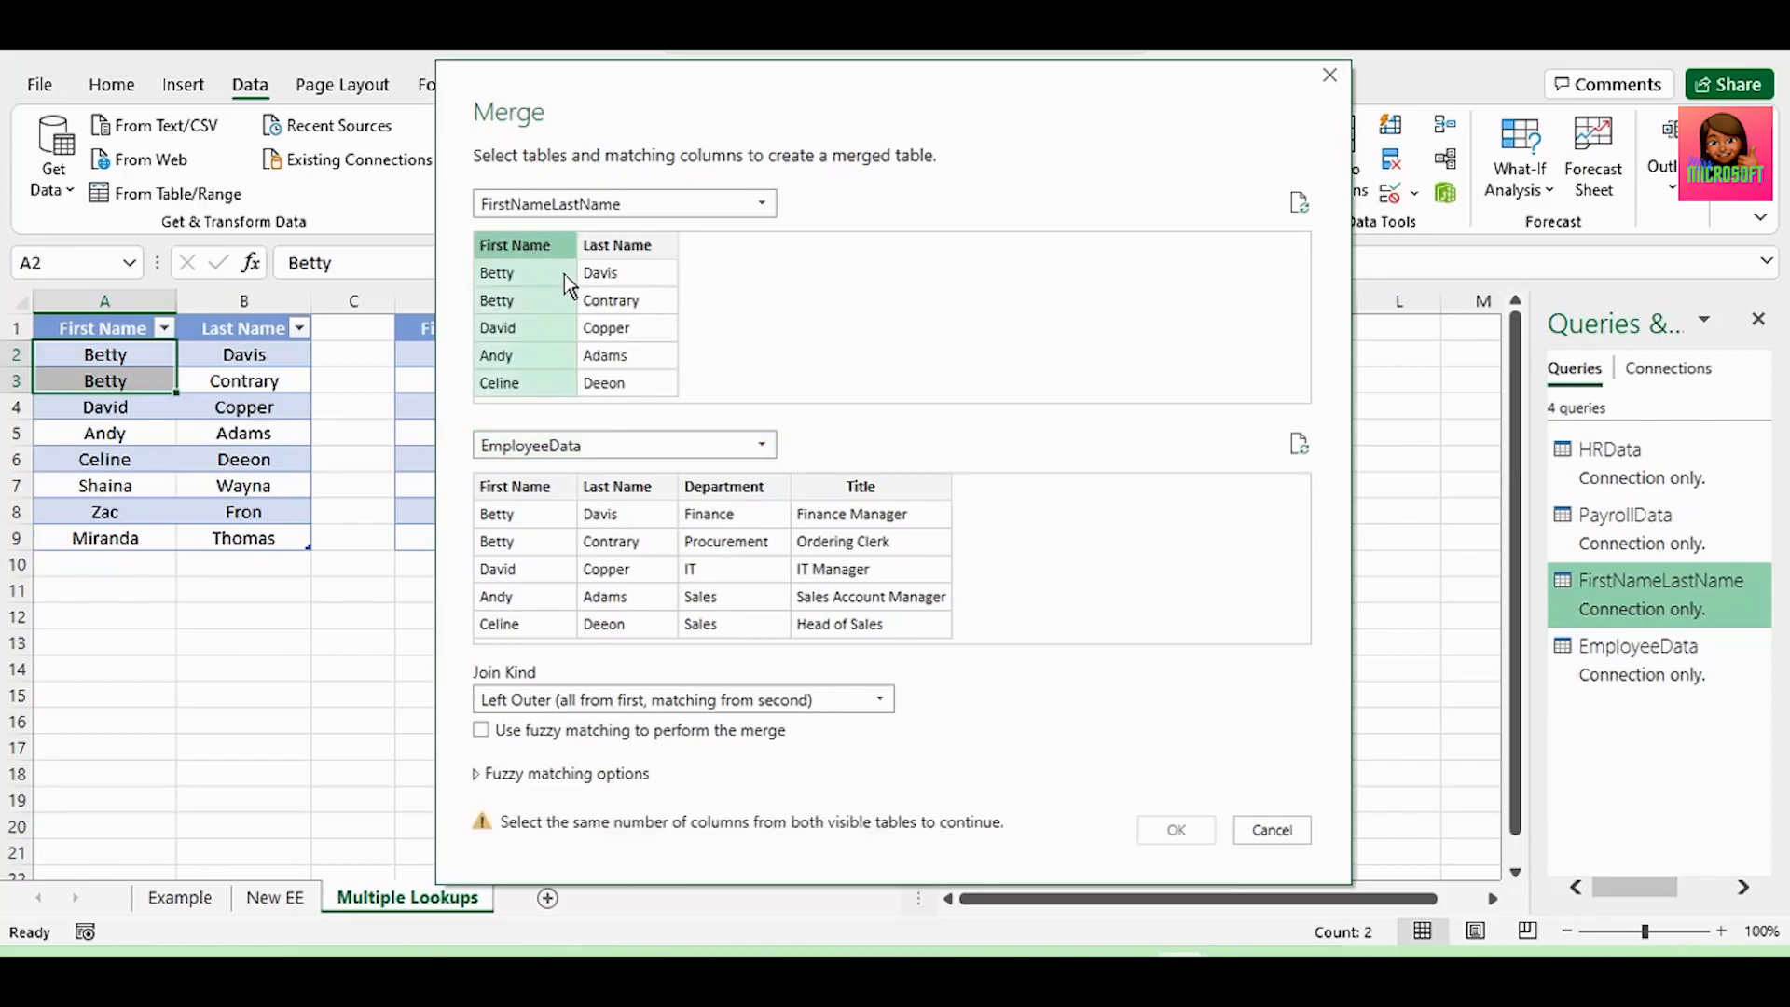
{"action": "left_click", "coordinate": [645, 260], "text": "ctrl"}
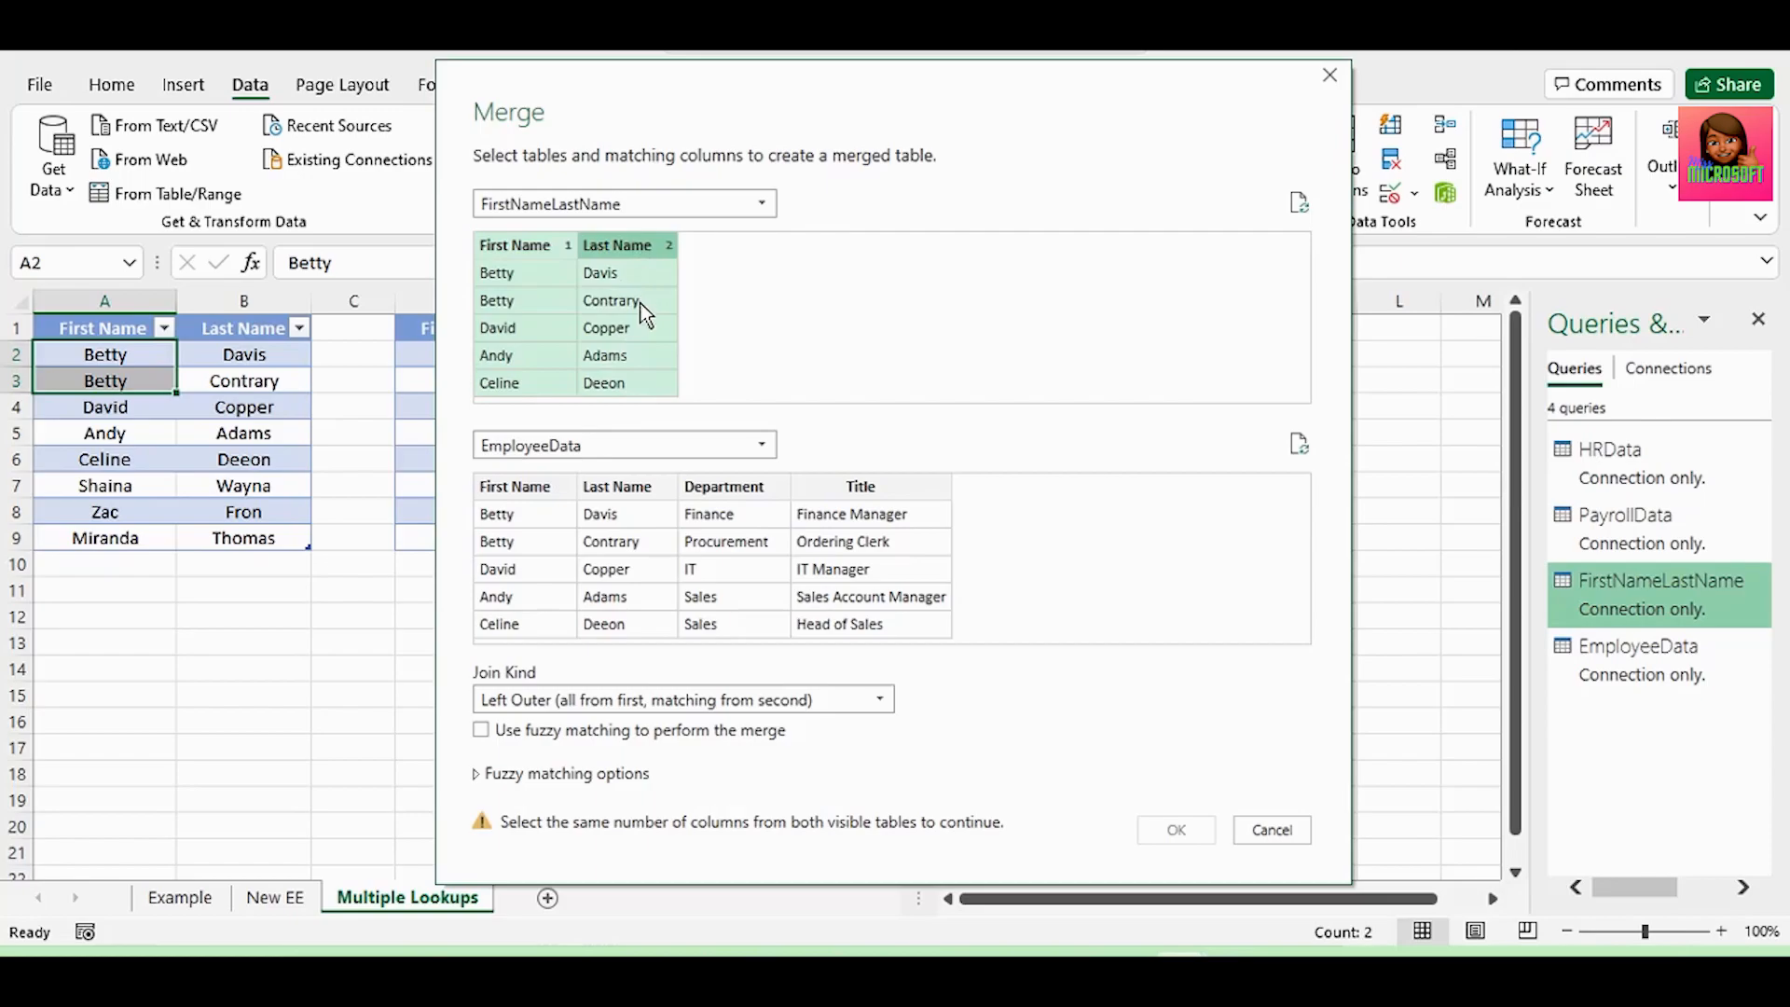
{"action": "left_click", "coordinate": [542, 503]}
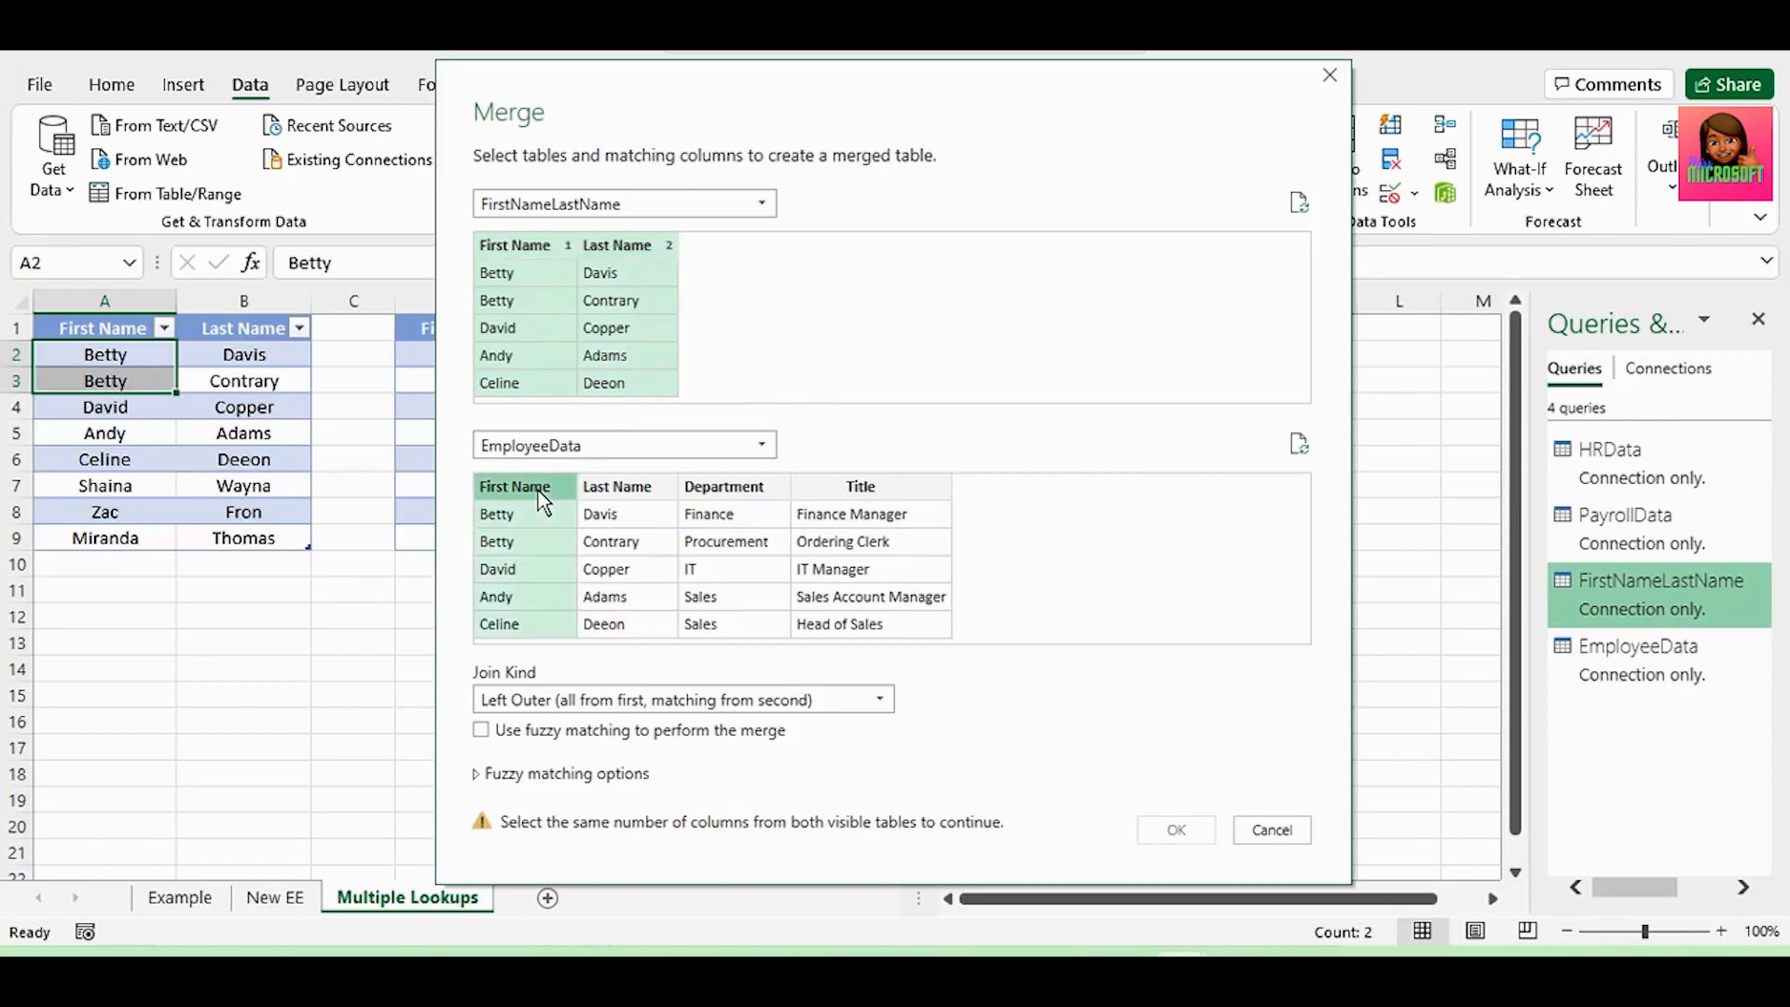
{"action": "left_click", "coordinate": [604, 493], "text": "ctrl"}
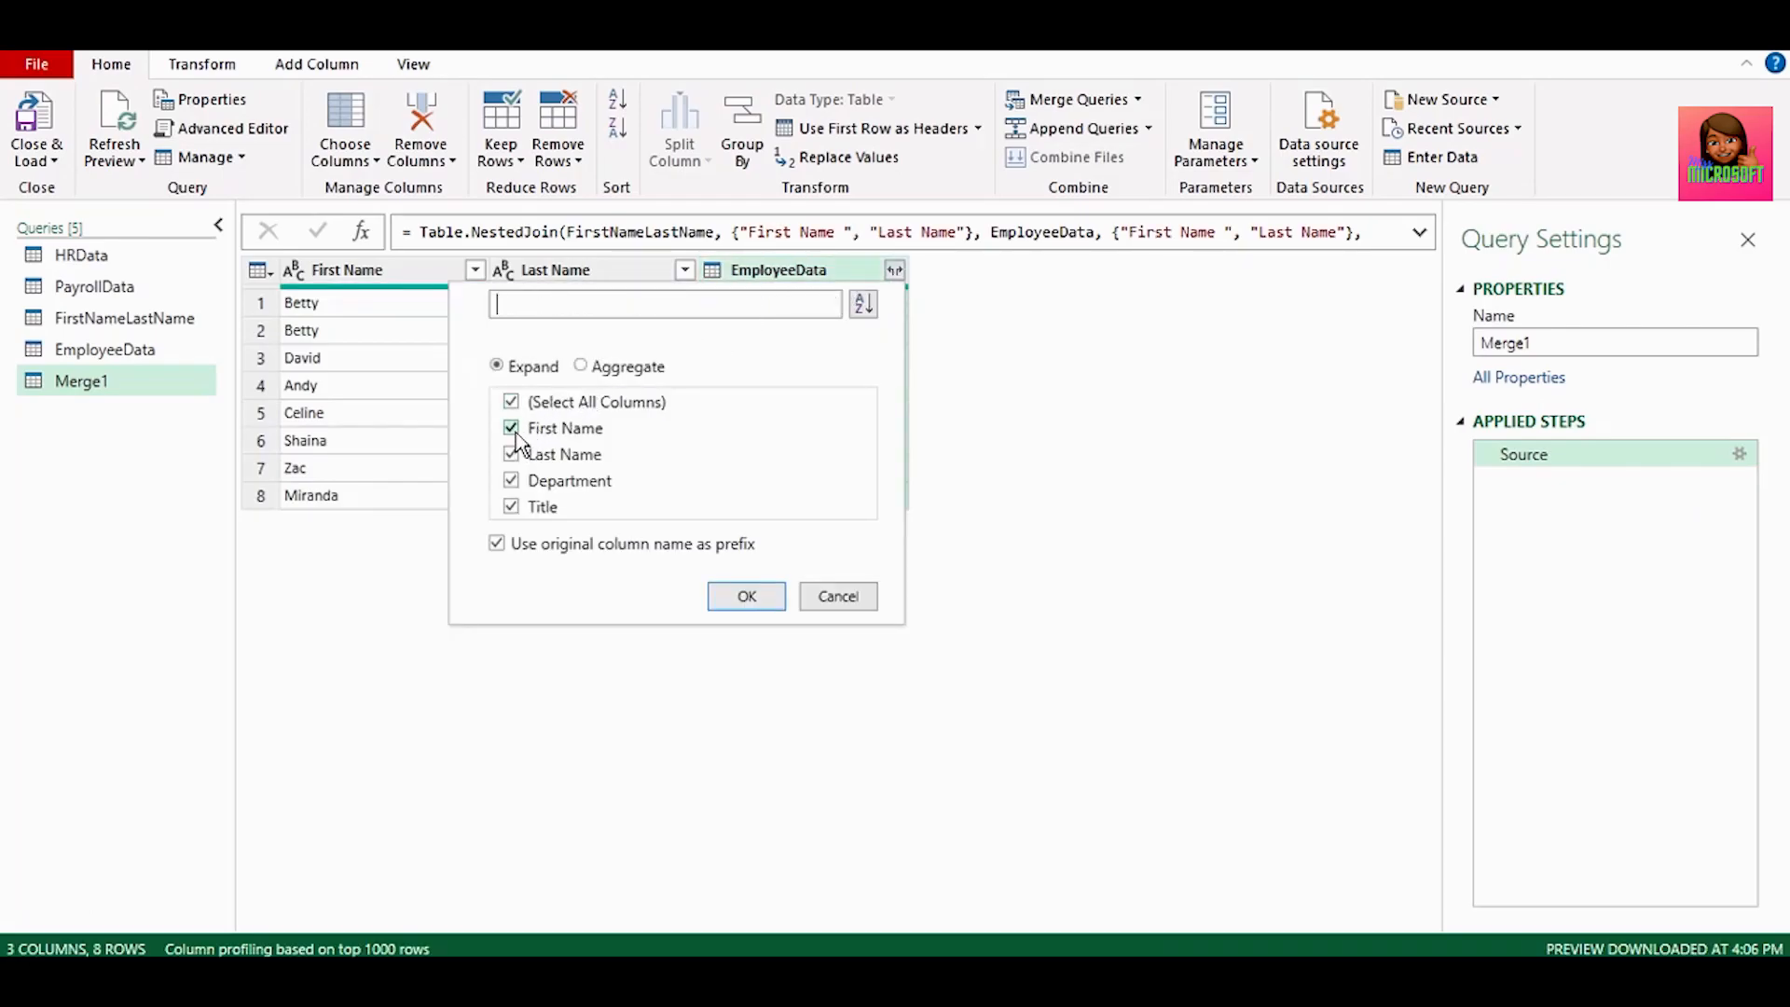
Step: Expand EmployeeData keeping only Department and Title, without the original-name prefix
{"action": "left_click", "coordinate": [512, 428]}
{"action": "left_click", "coordinate": [512, 455]}
{"action": "left_click", "coordinate": [498, 546]}
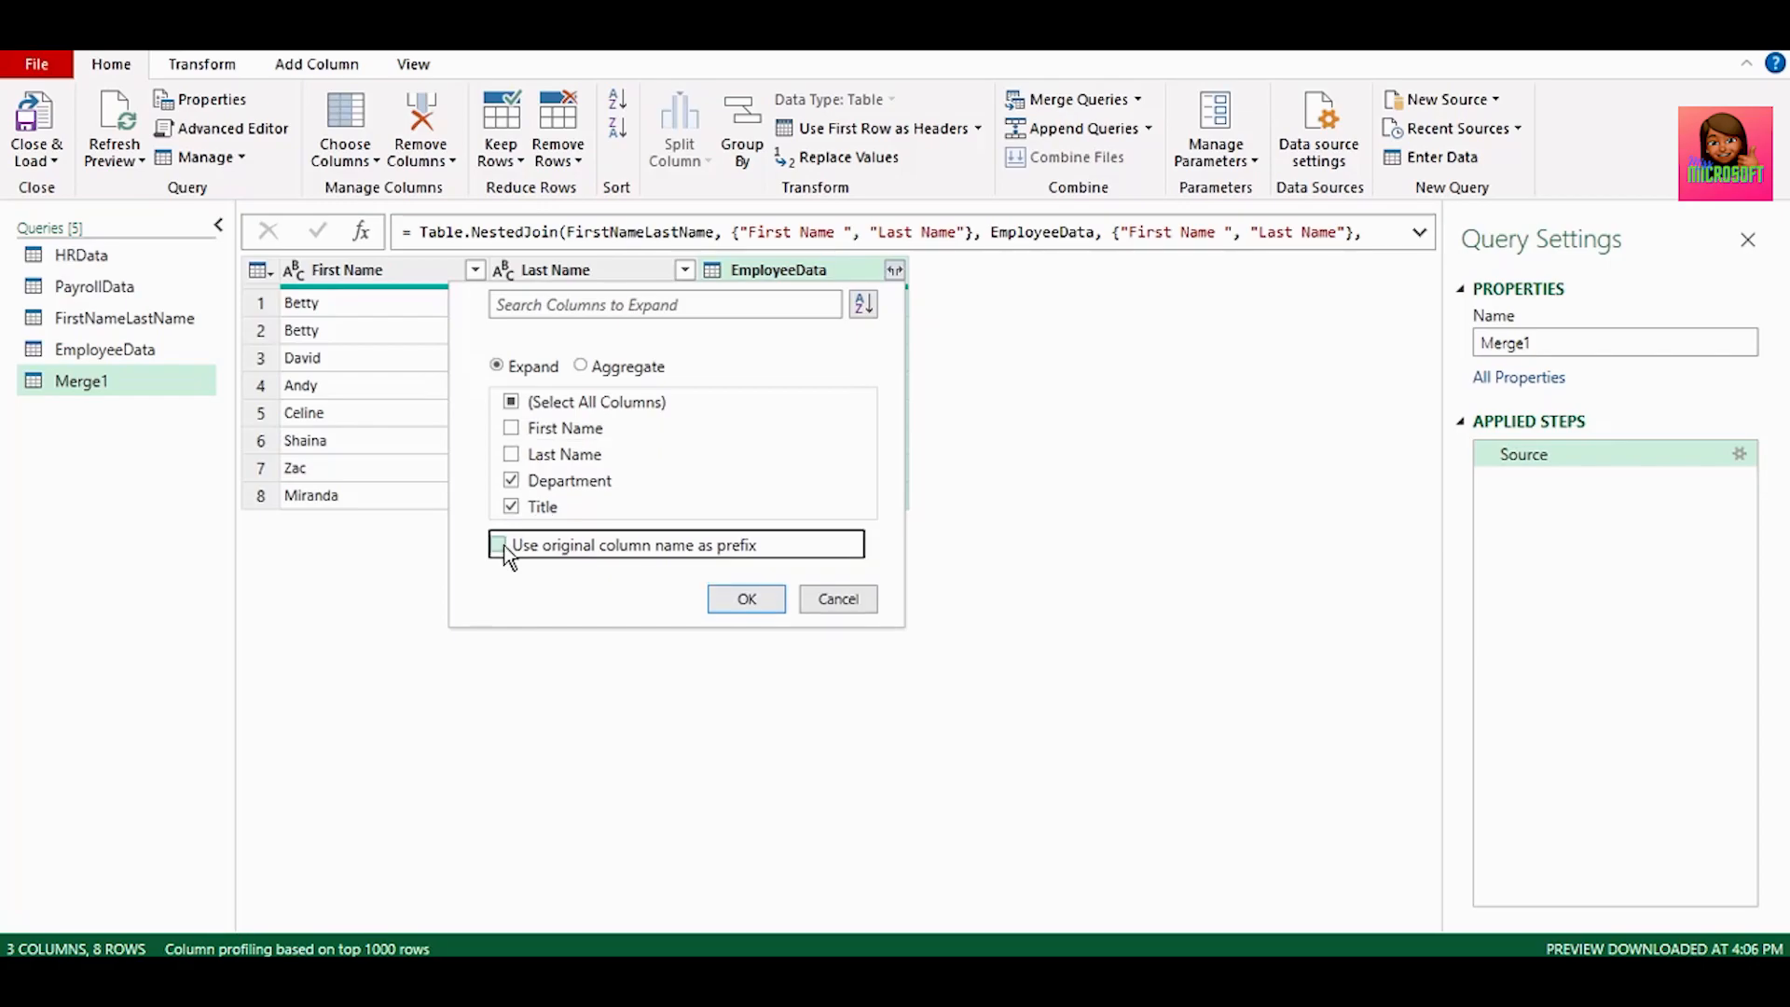
{"action": "left_click", "coordinate": [746, 599]}
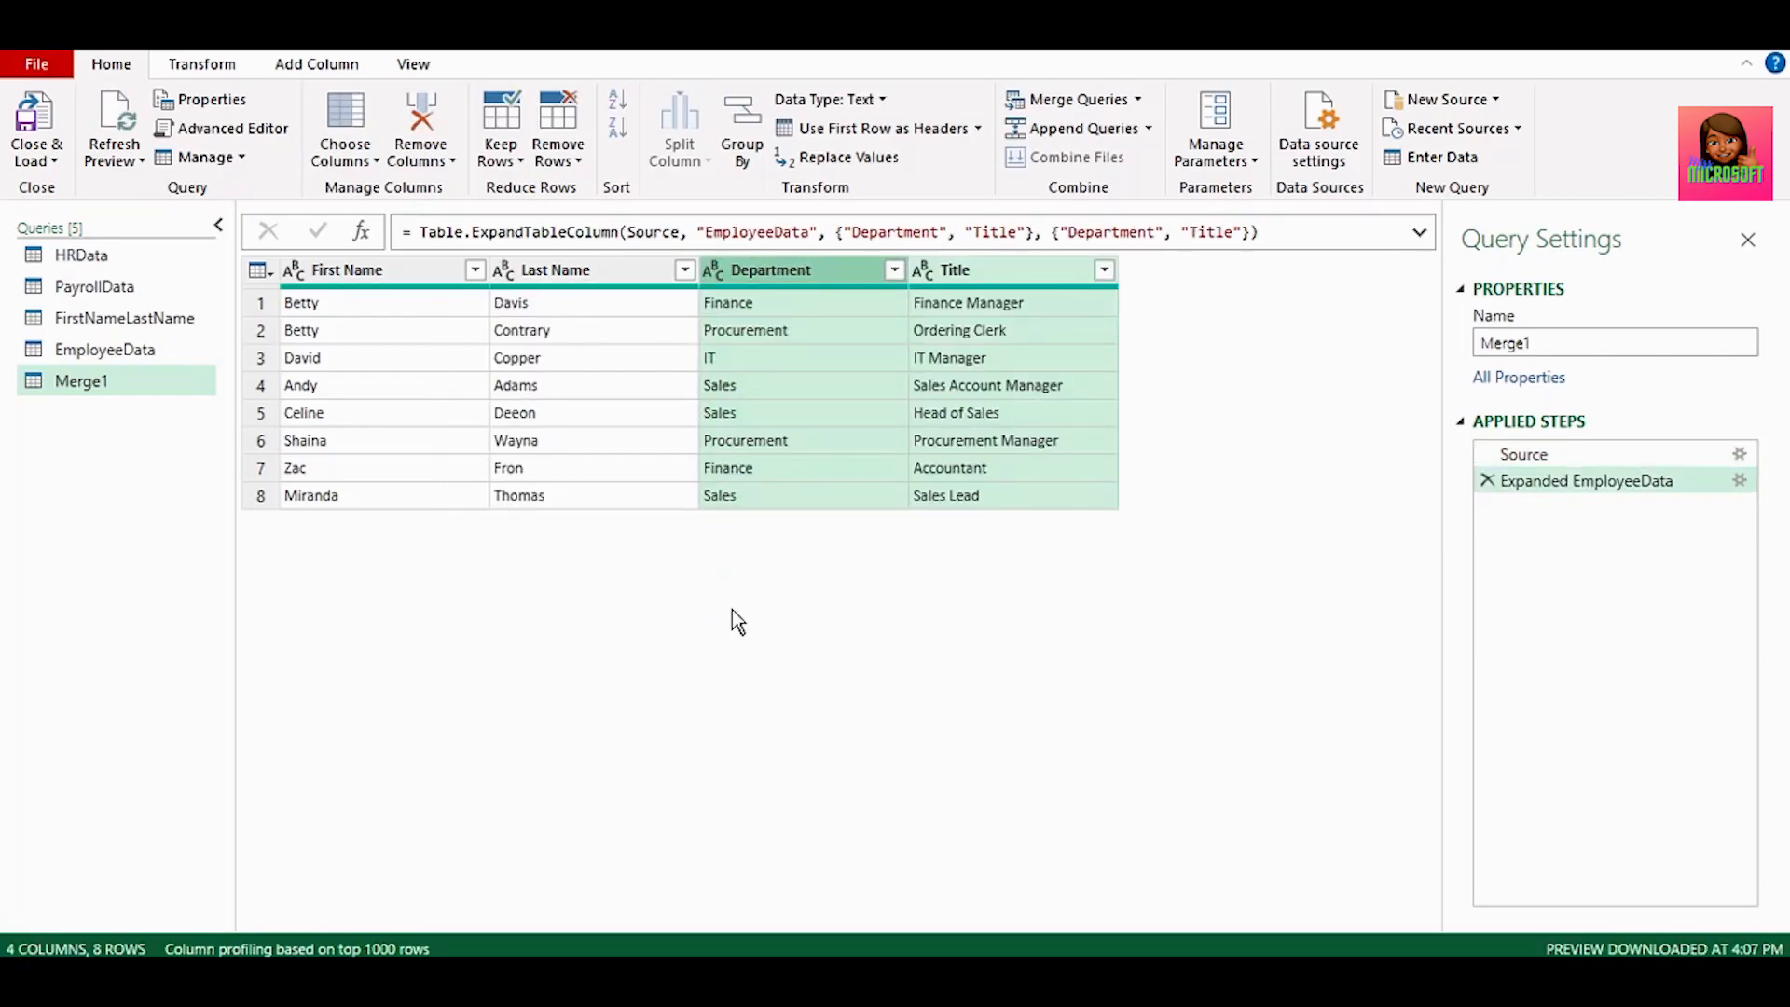